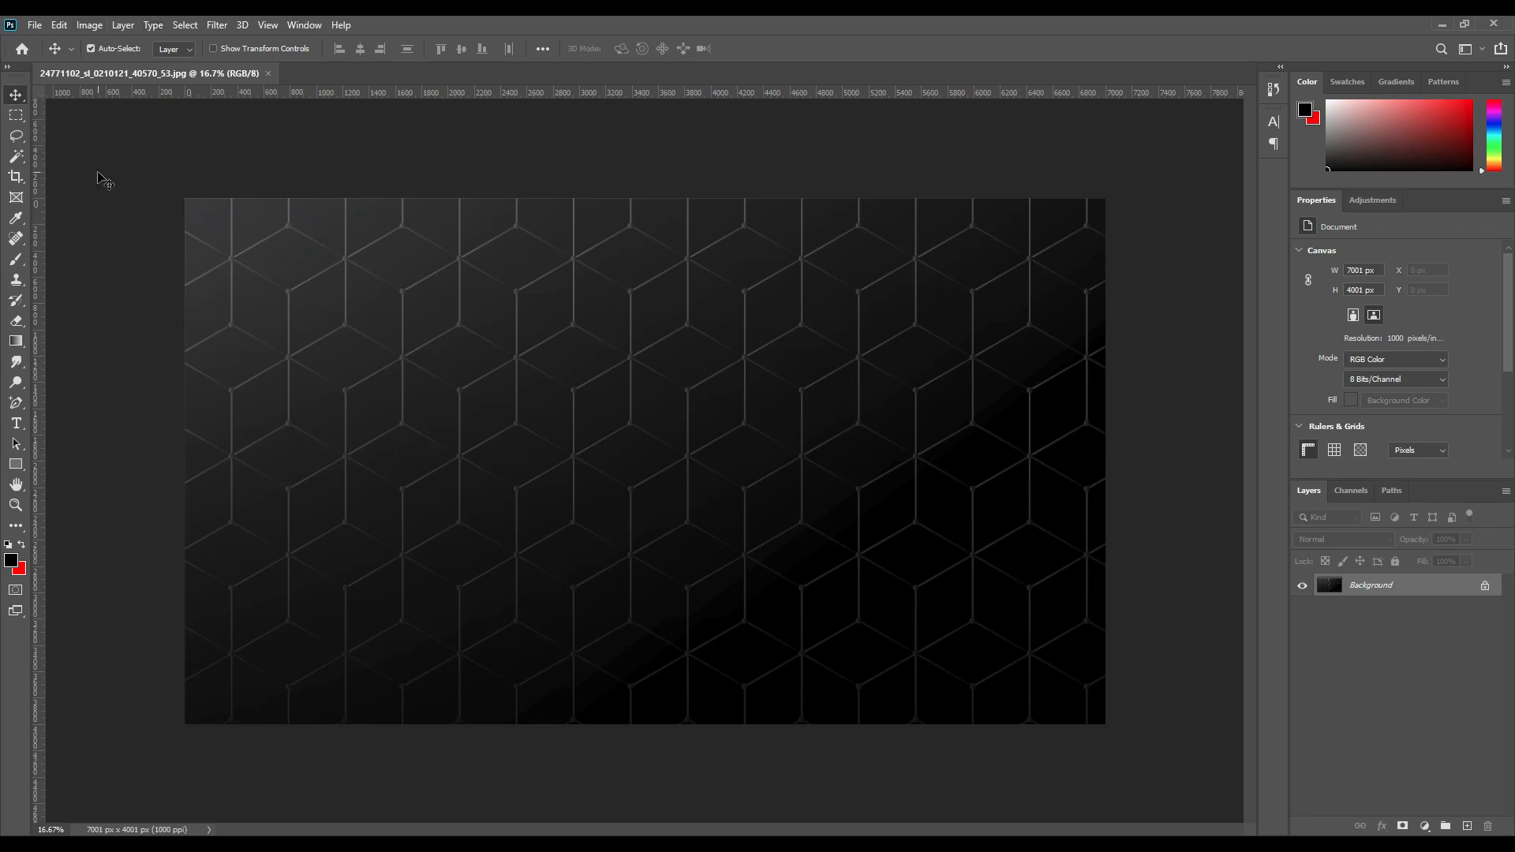
# Step: Create a new document 2400 pixels wide and 1700 pixels high at a resolution of 300 pixels/inch
pyautogui.click(33, 24)
pyautogui.click(36, 39)
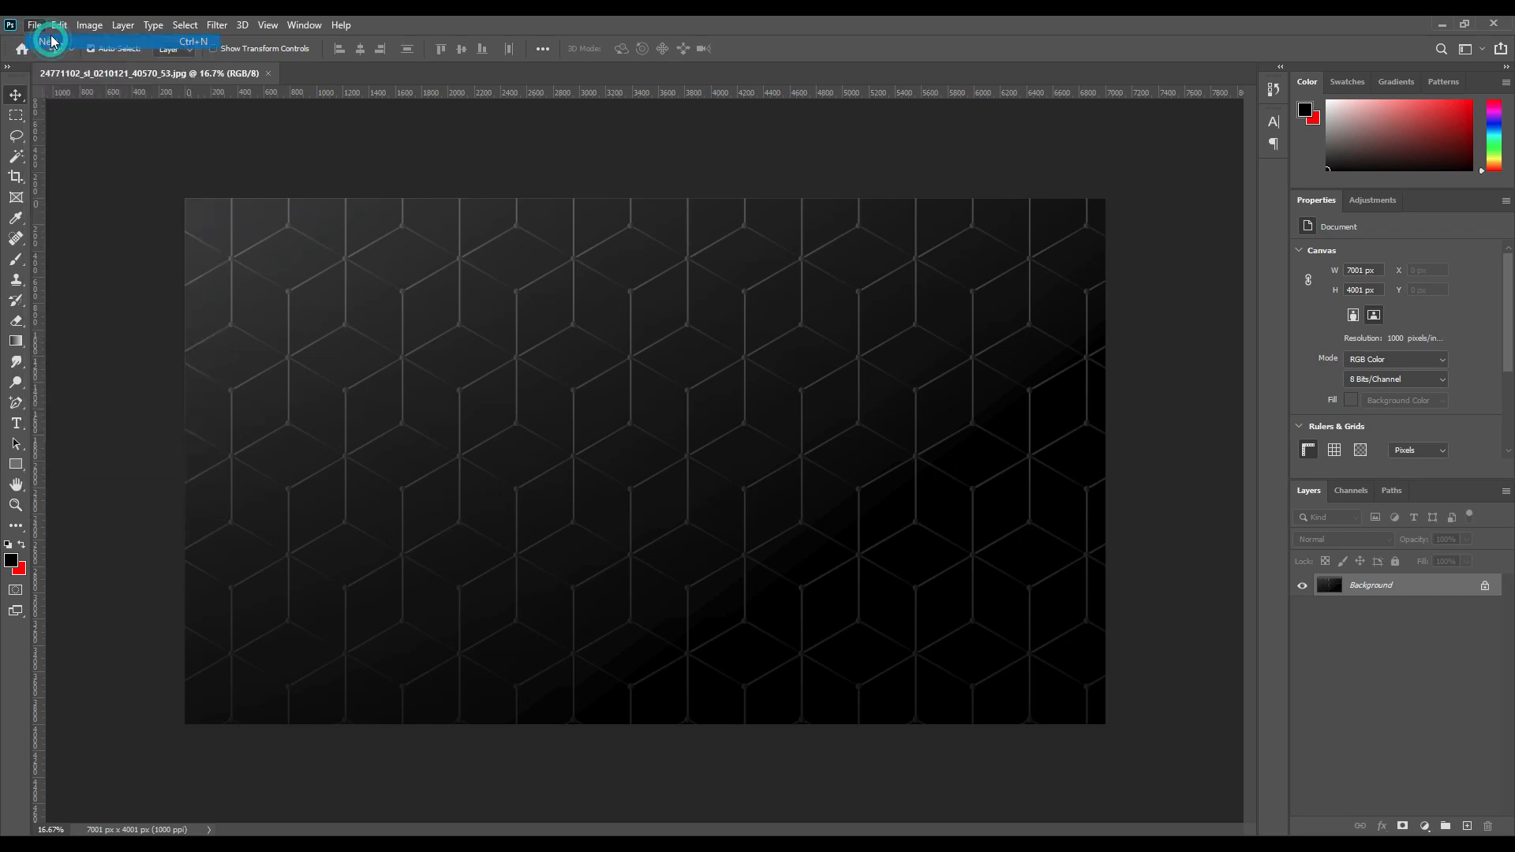
pyautogui.click(668, 394)
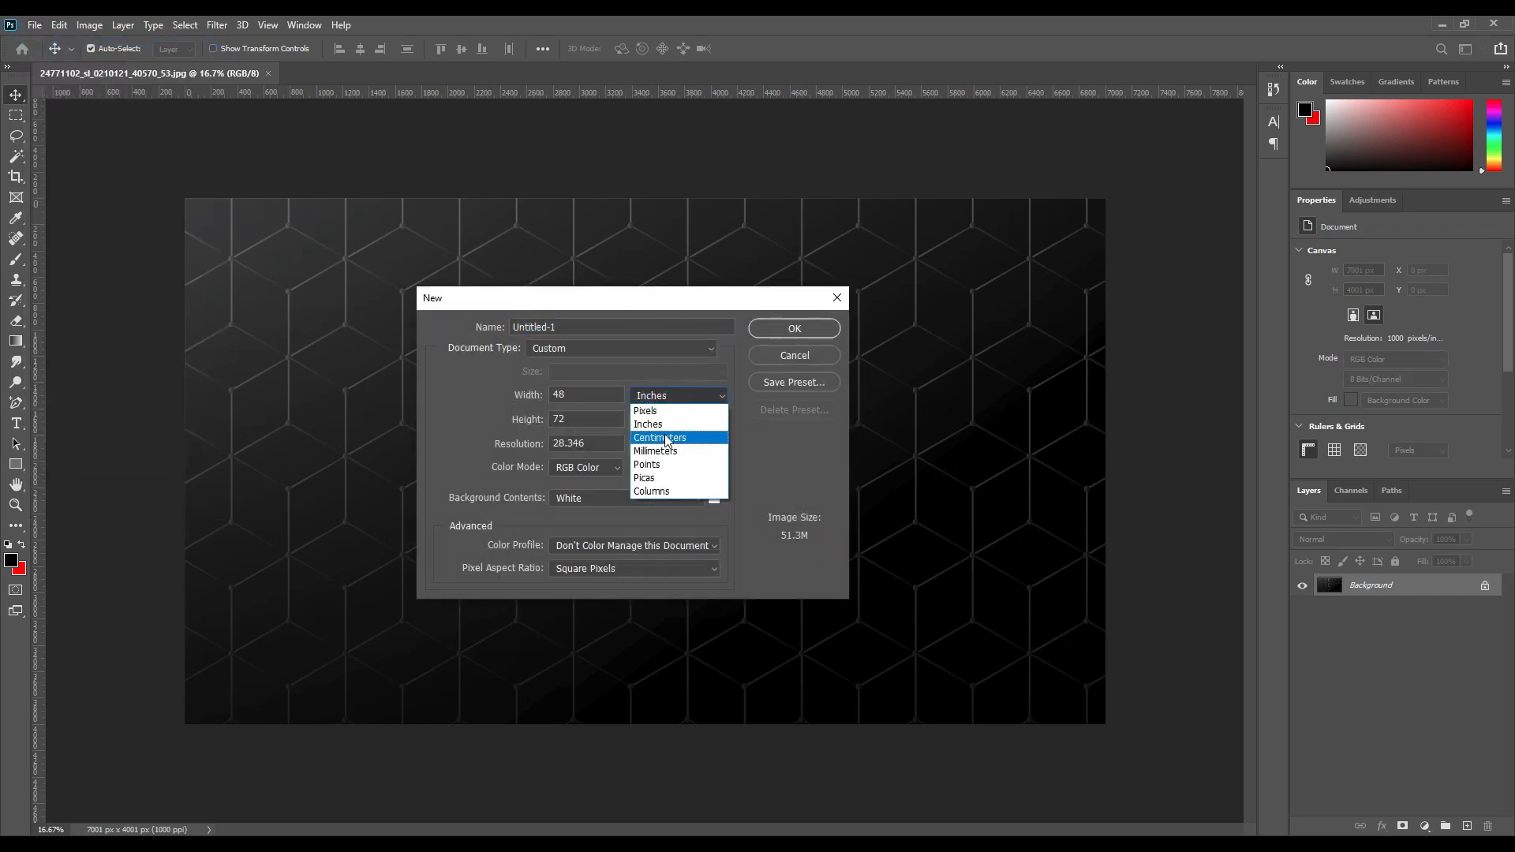
pyautogui.click(651, 409)
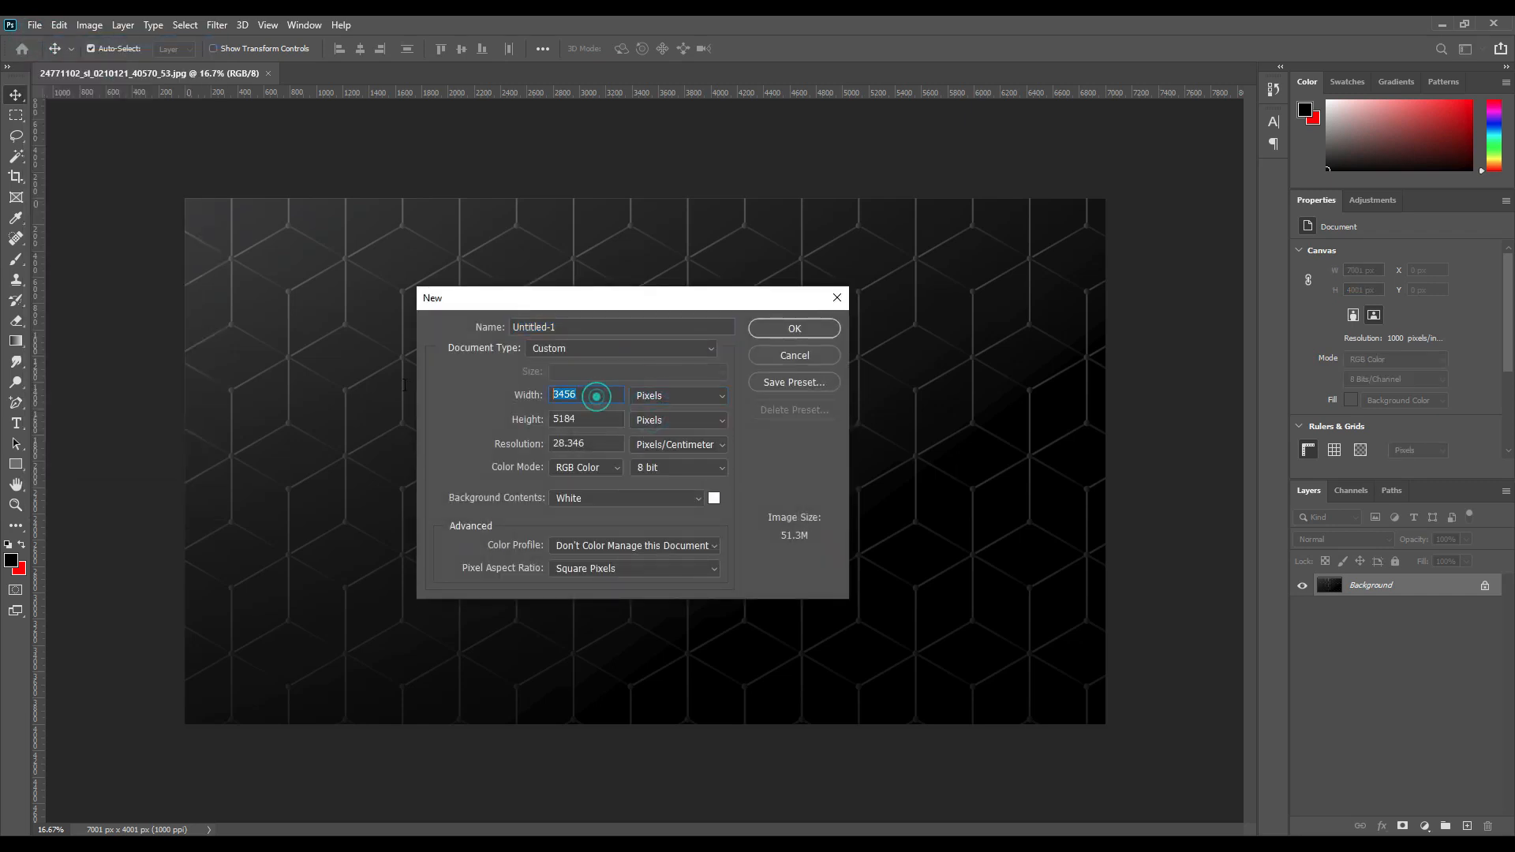
pyautogui.write('2400')
pyautogui.doubleClick(589, 421)
pyautogui.write('1700')
pyautogui.click(695, 445)
pyautogui.click(670, 457)
pyautogui.click(583, 444)
pyautogui.write('300')
pyautogui.click(792, 331)
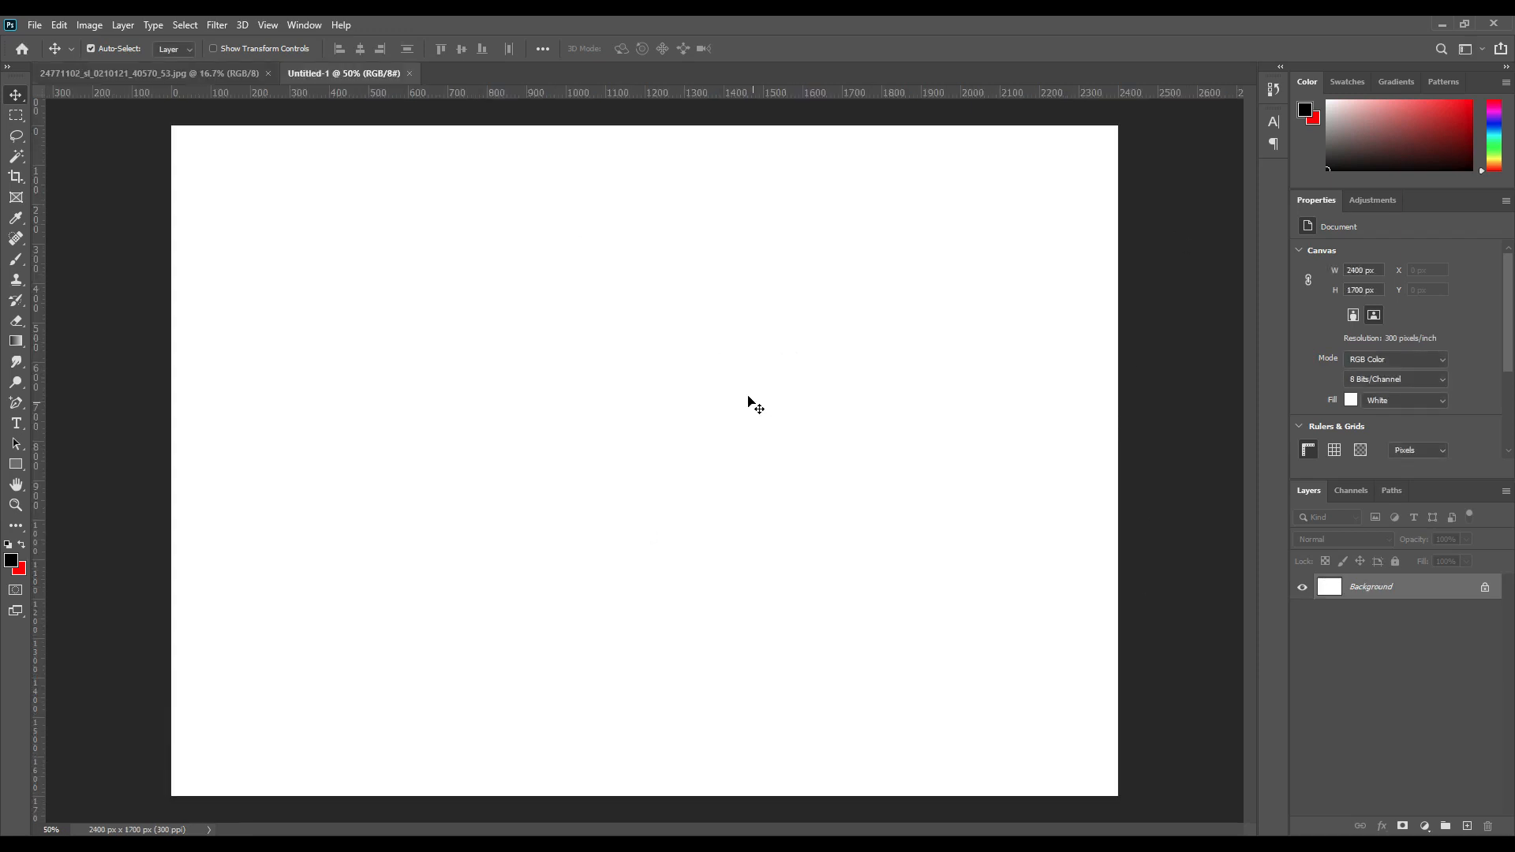
# Step: Copy the dark hexagon pattern into the new document and scale it to fill the whole 2400 × 1700 px canvas
pyautogui.click(173, 74)
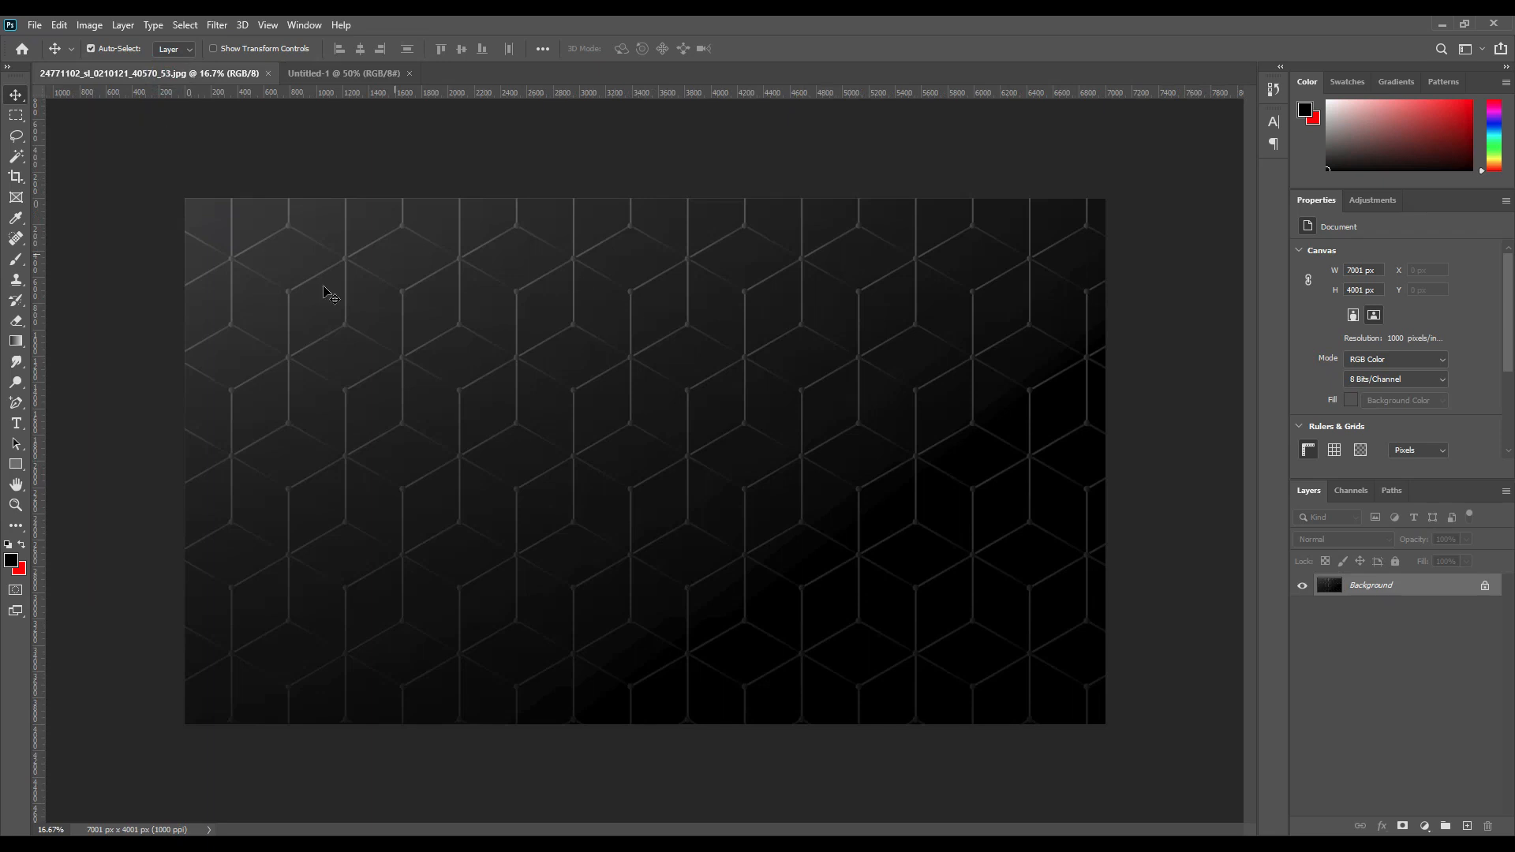
pyautogui.moveTo(1397, 586); pyautogui.dragTo(522, 456)
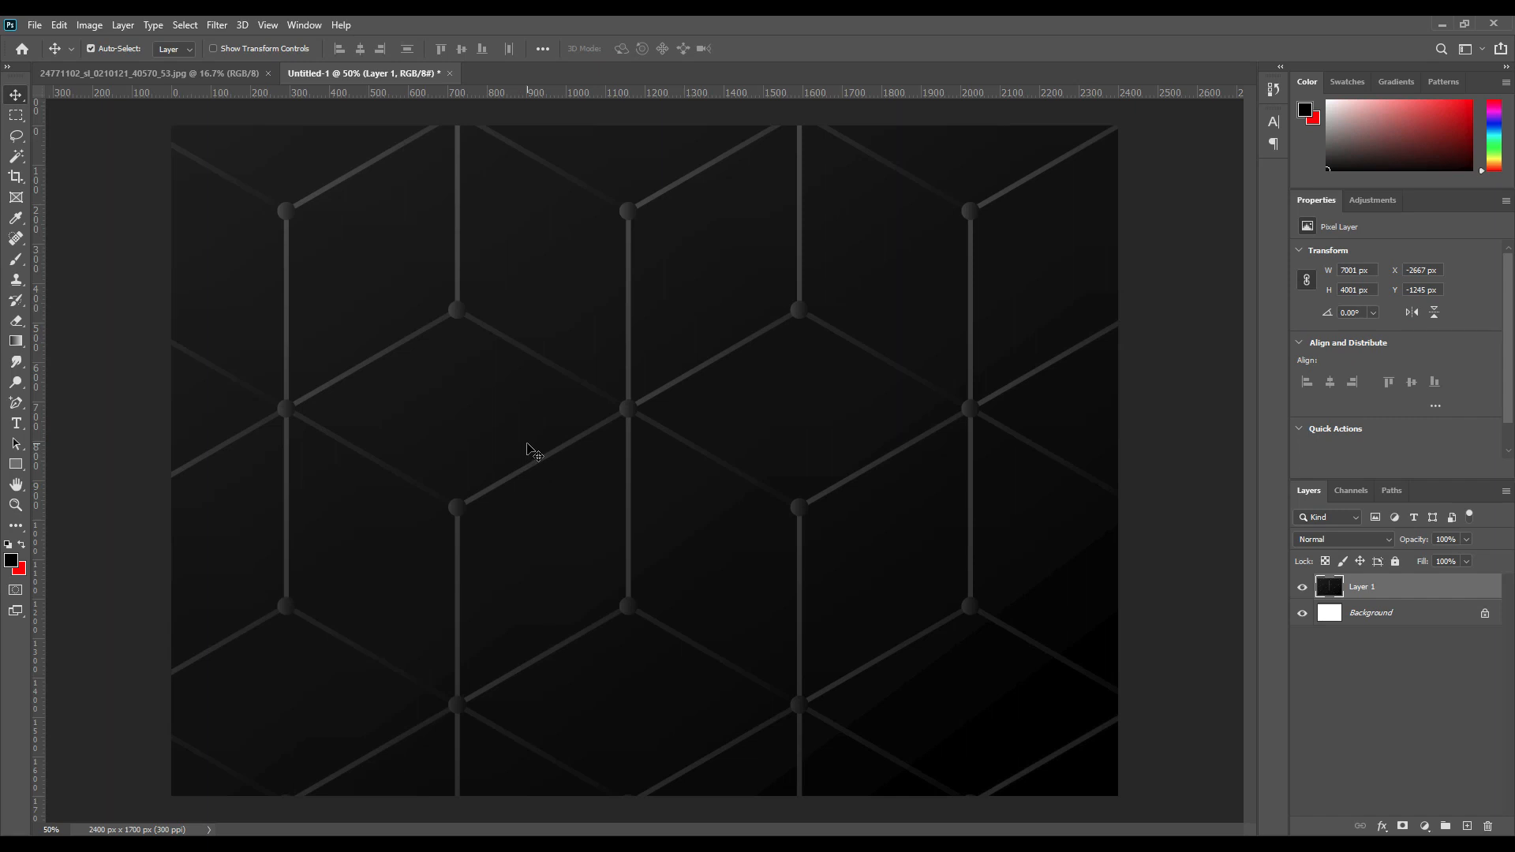
pyautogui.hotkey('ctrl', '-')
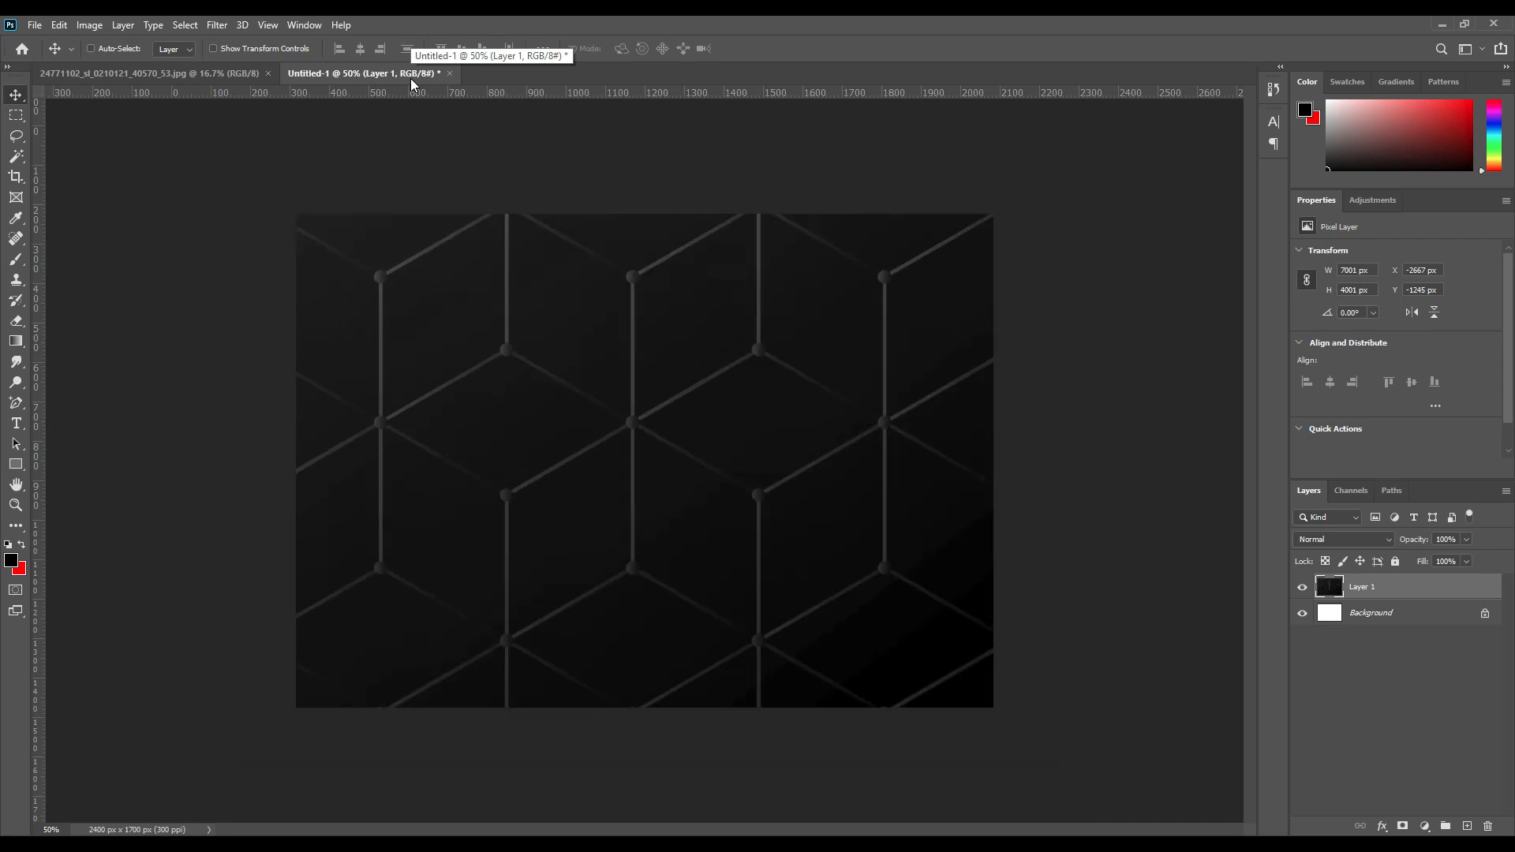
pyautogui.hotkey('ctrl', '-')
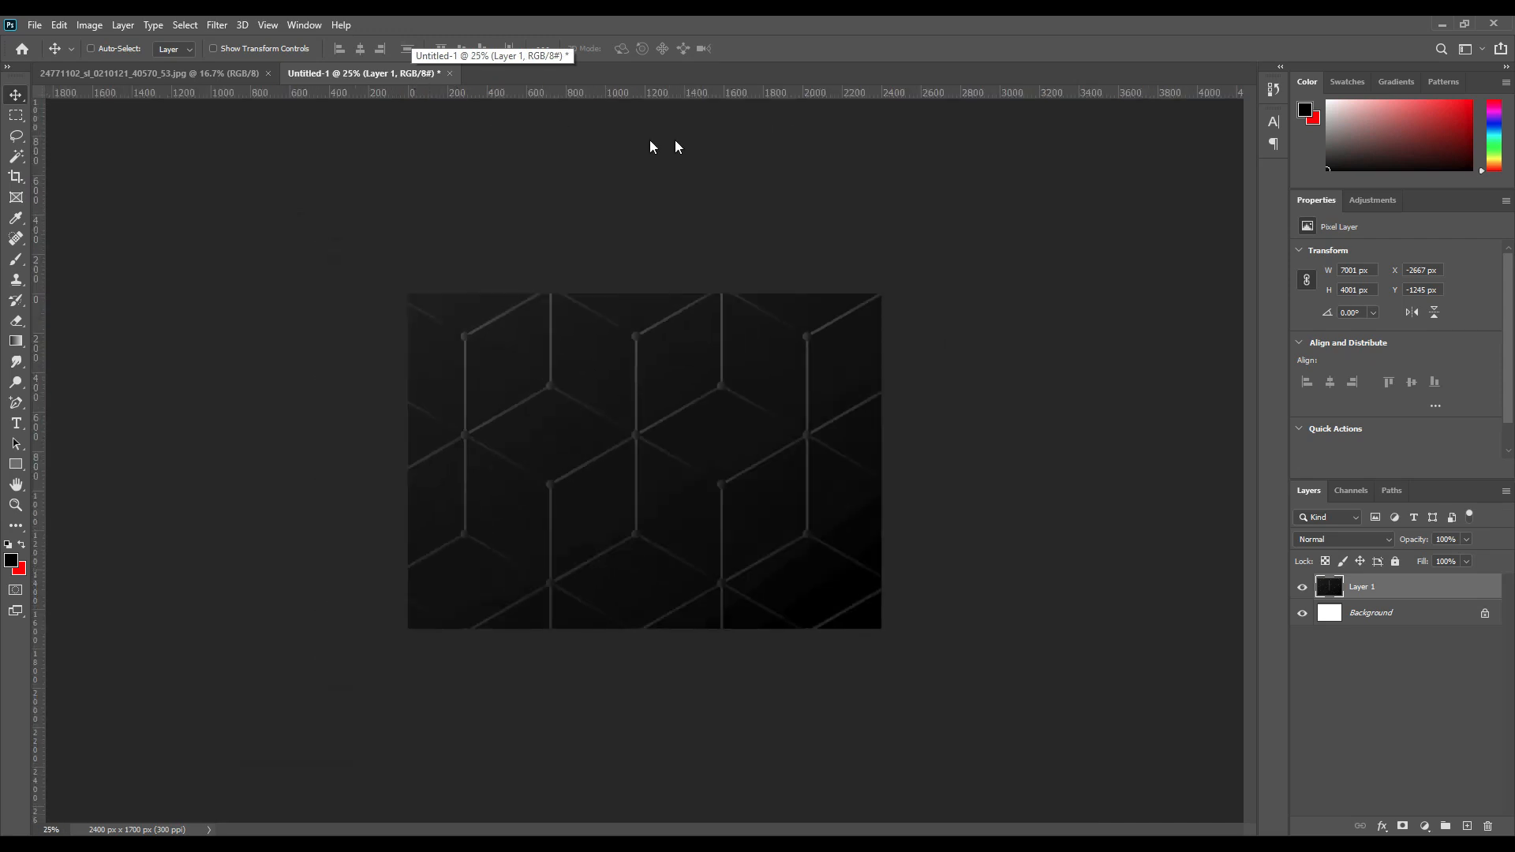
pyautogui.hotkey('ctrl', 't')
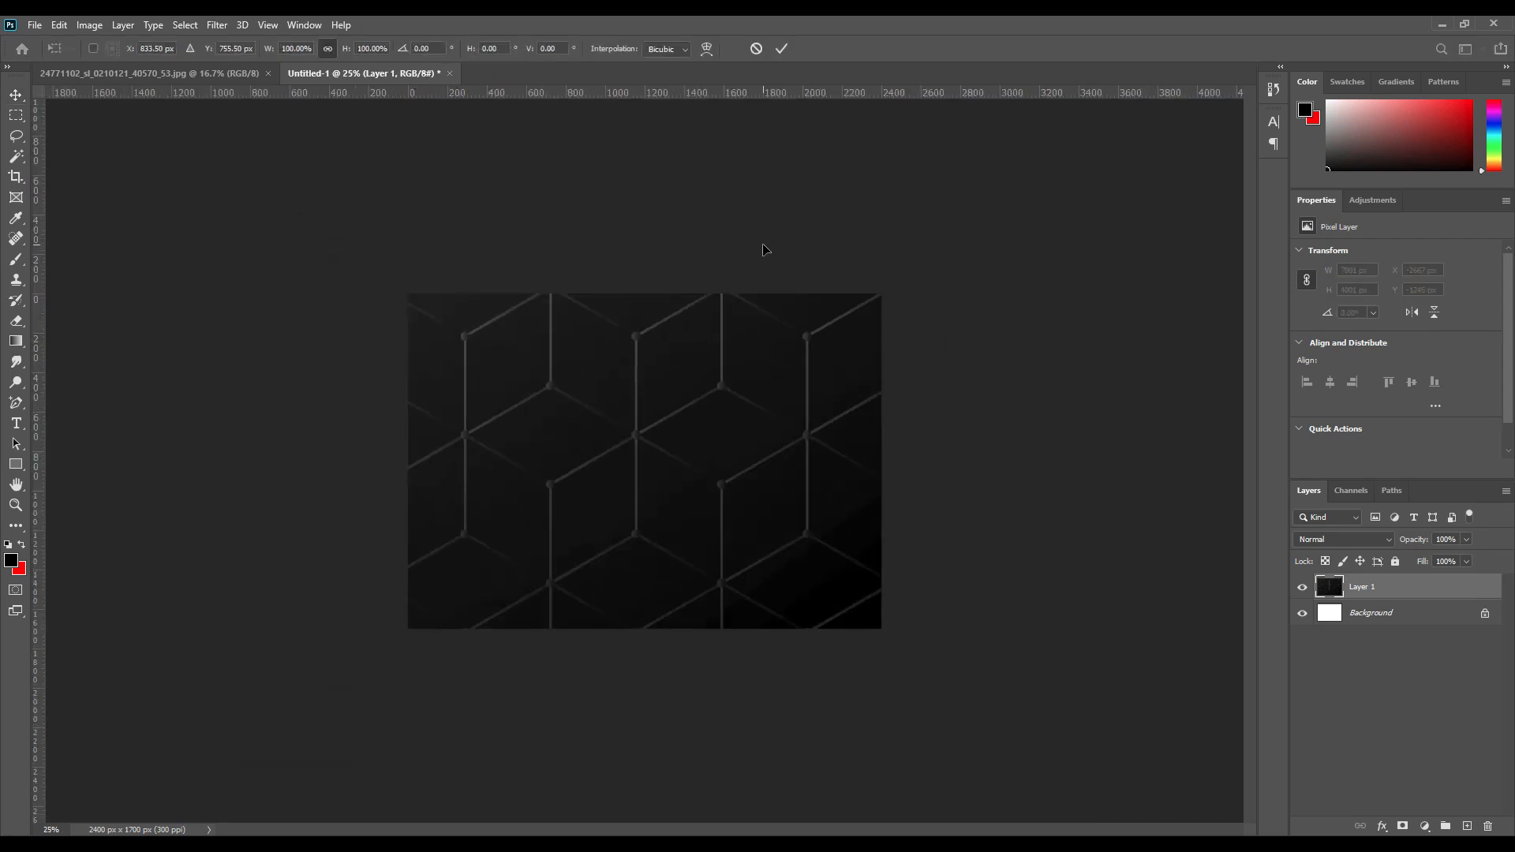
pyautogui.hotkey('ctrl', '-')
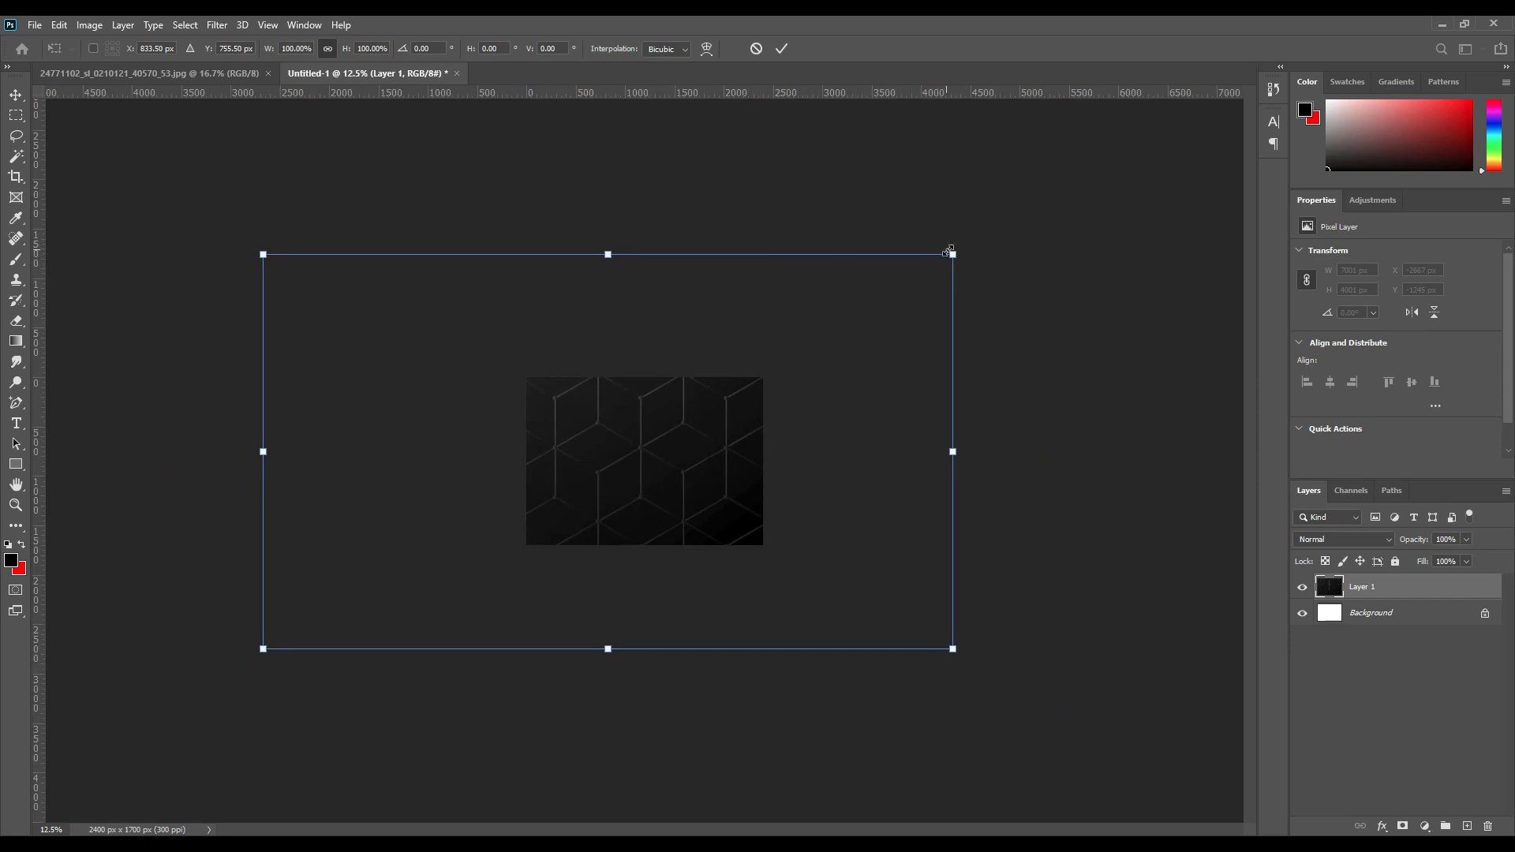
pyautogui.moveTo(949, 251); pyautogui.dragTo(466, 533)
pyautogui.moveTo(353, 586); pyautogui.dragTo(638, 459)
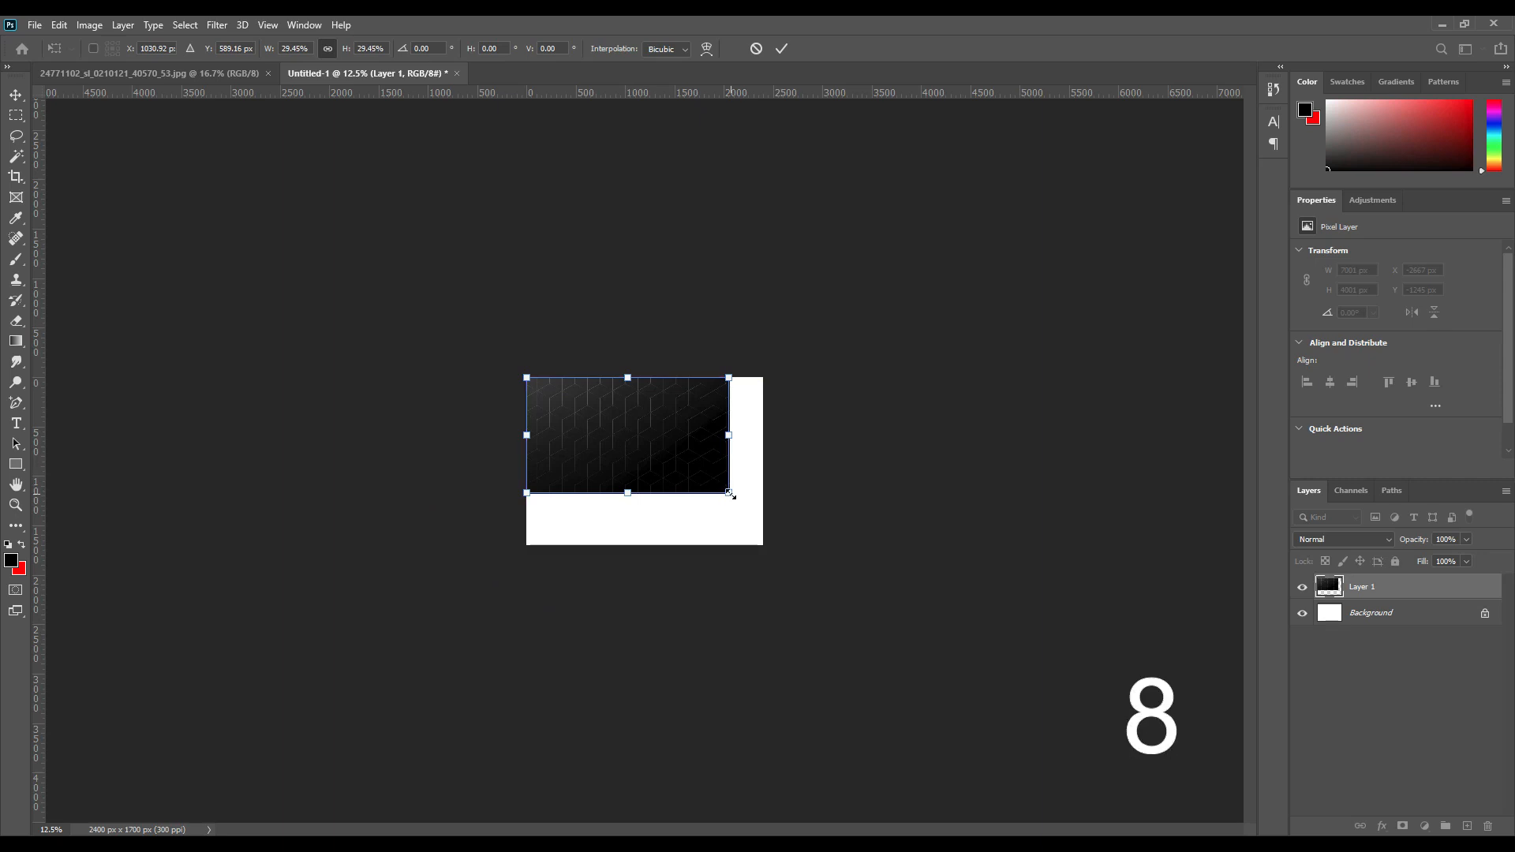
pyautogui.moveTo(729, 494); pyautogui.dragTo(762, 544)
pyautogui.click(781, 49)
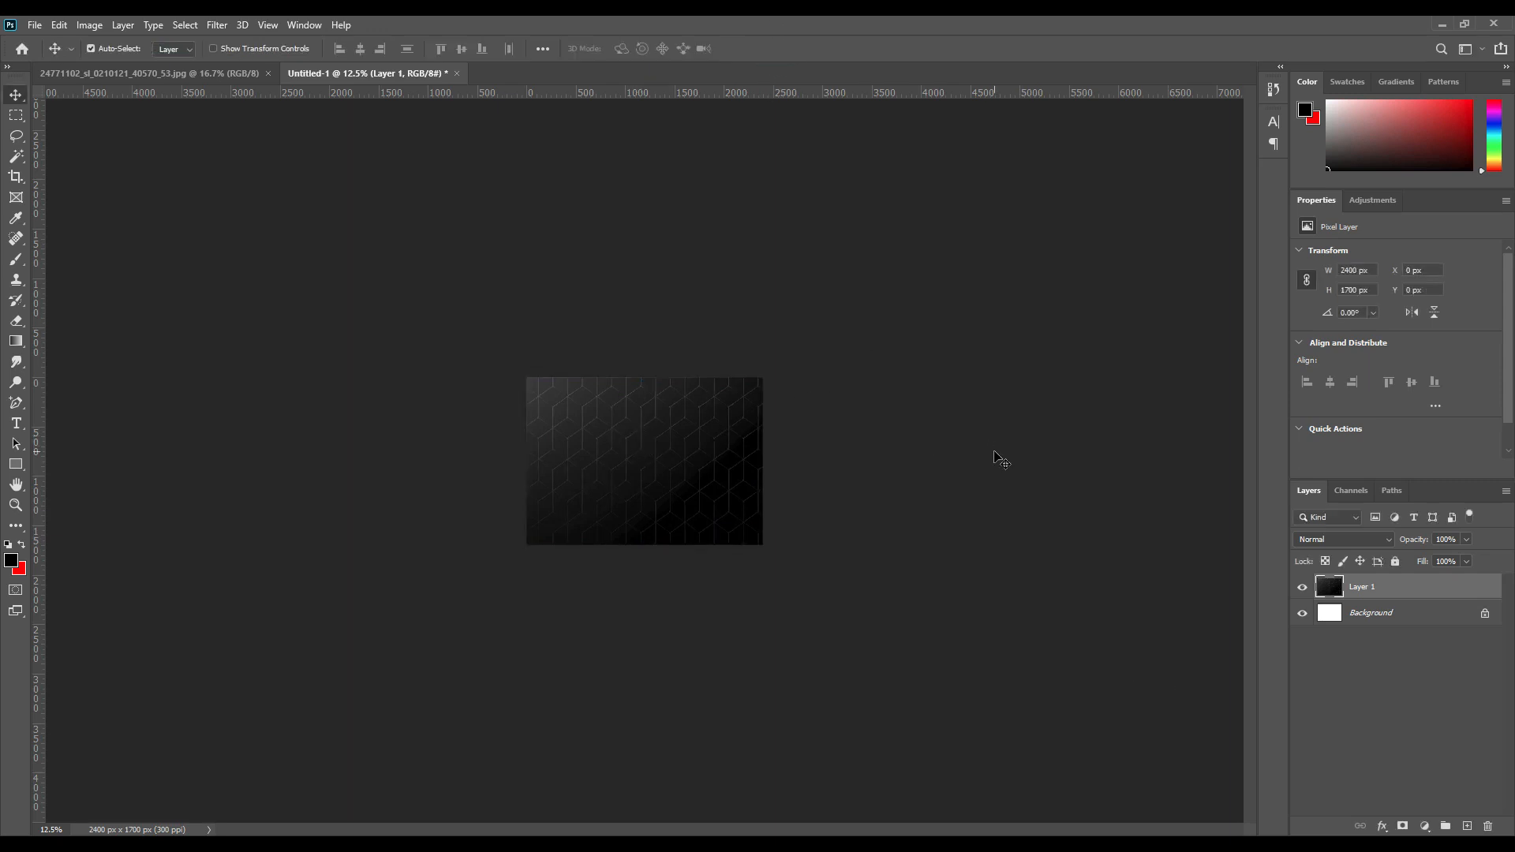
# Step: Draw a rectangle of about 2232 × 1523 px inside the canvas edges and fill it with white
pyautogui.hotkey('ctrl', '0')
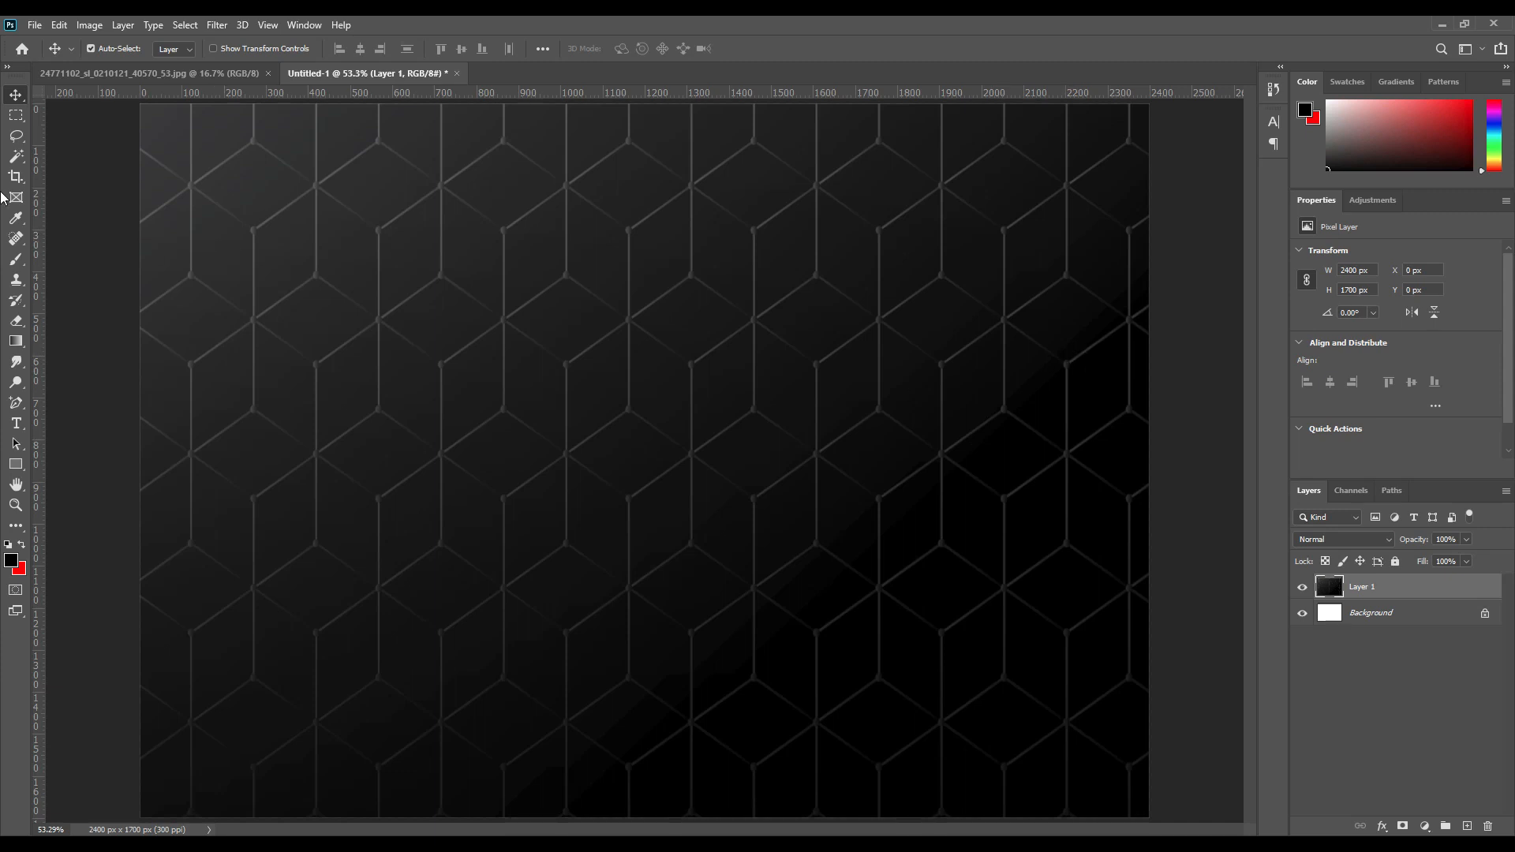
pyautogui.click(17, 467)
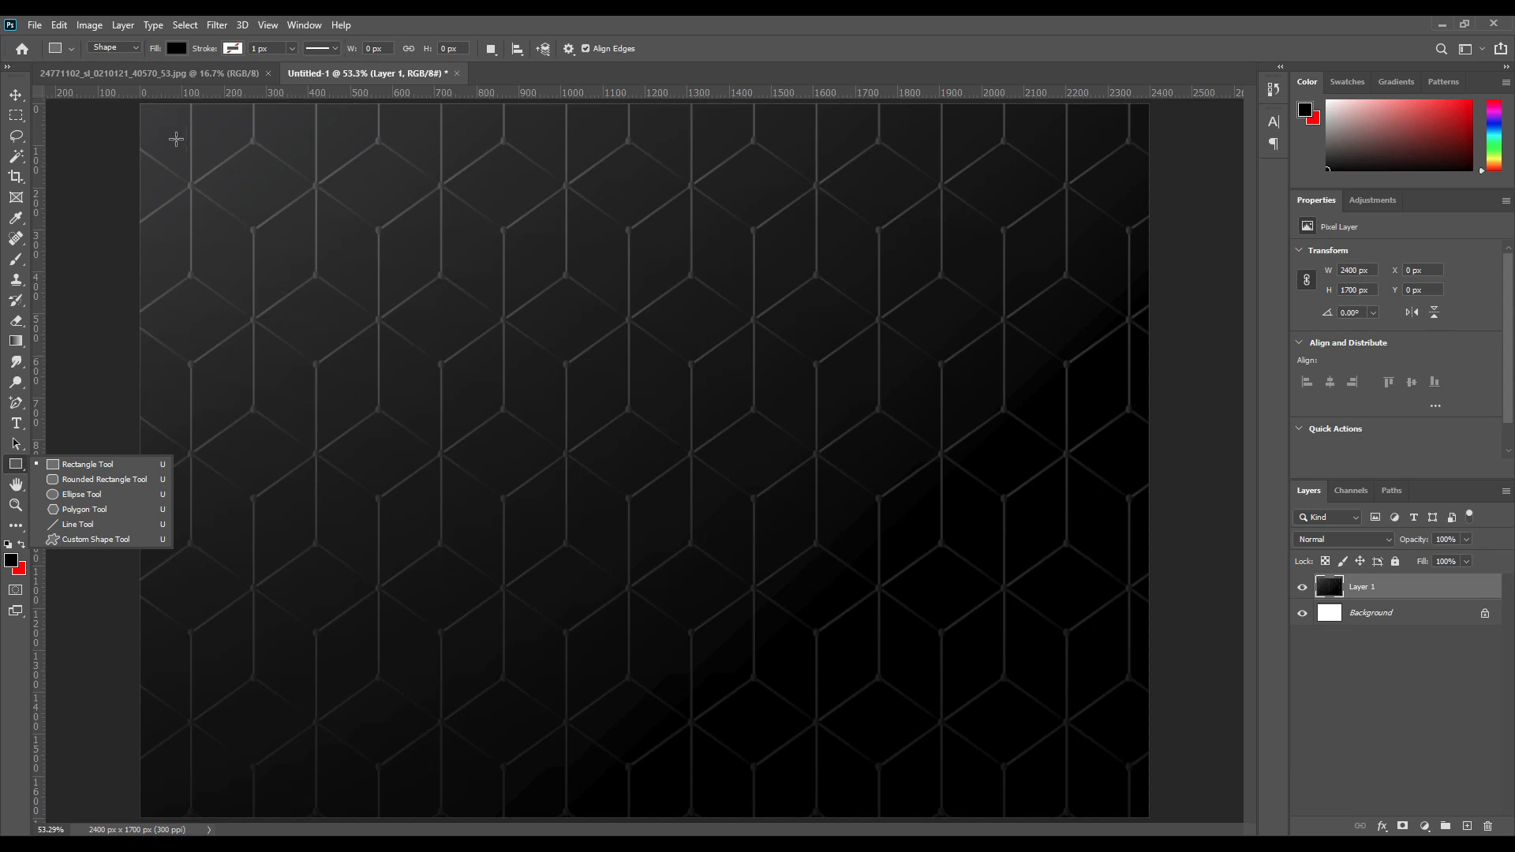
pyautogui.moveTo(174, 135); pyautogui.dragTo(1114, 776)
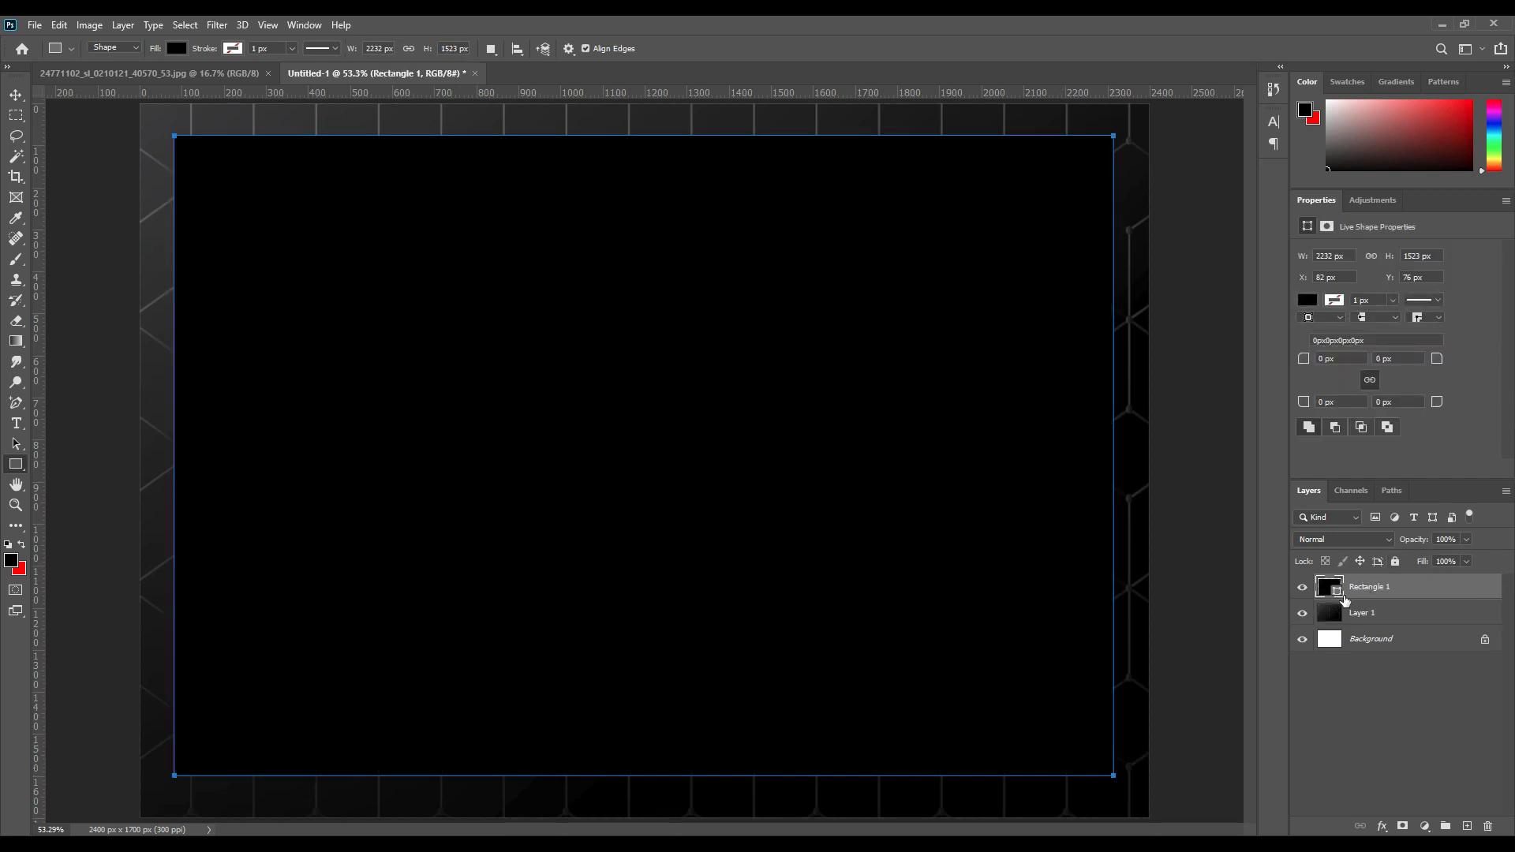
pyautogui.doubleClick(1336, 591)
pyautogui.moveTo(1044, 438); pyautogui.dragTo(900, 365)
pyautogui.click(1331, 394)
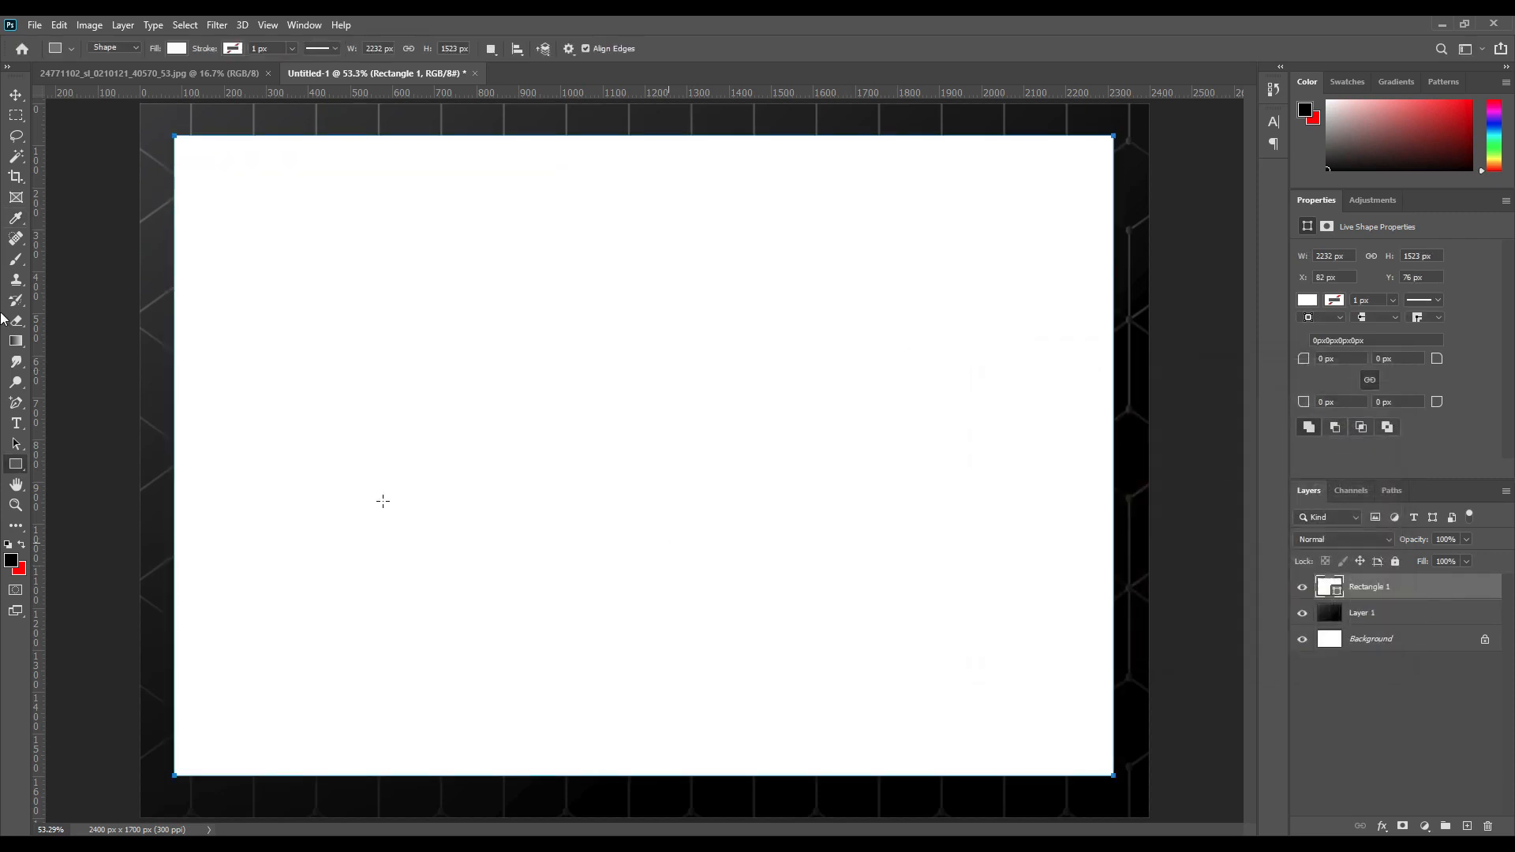
# Step: Stretch the white rectangle downward until its lower edge meets the bottom of the canvas, about 1624 px high
pyautogui.click(16, 94)
pyautogui.click(652, 451)
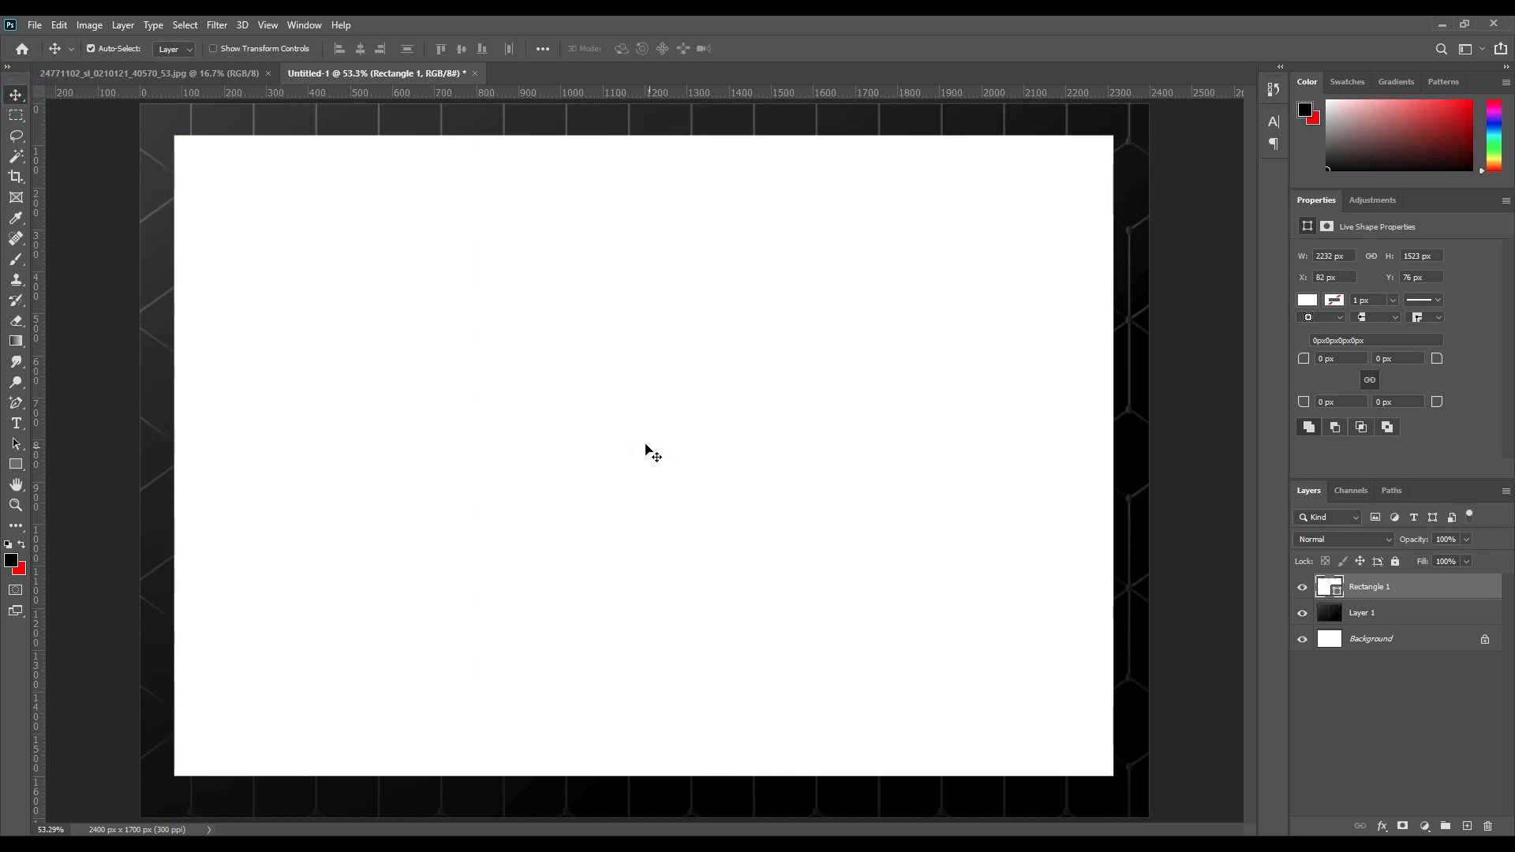
pyautogui.hotkey('ctrl', 't')
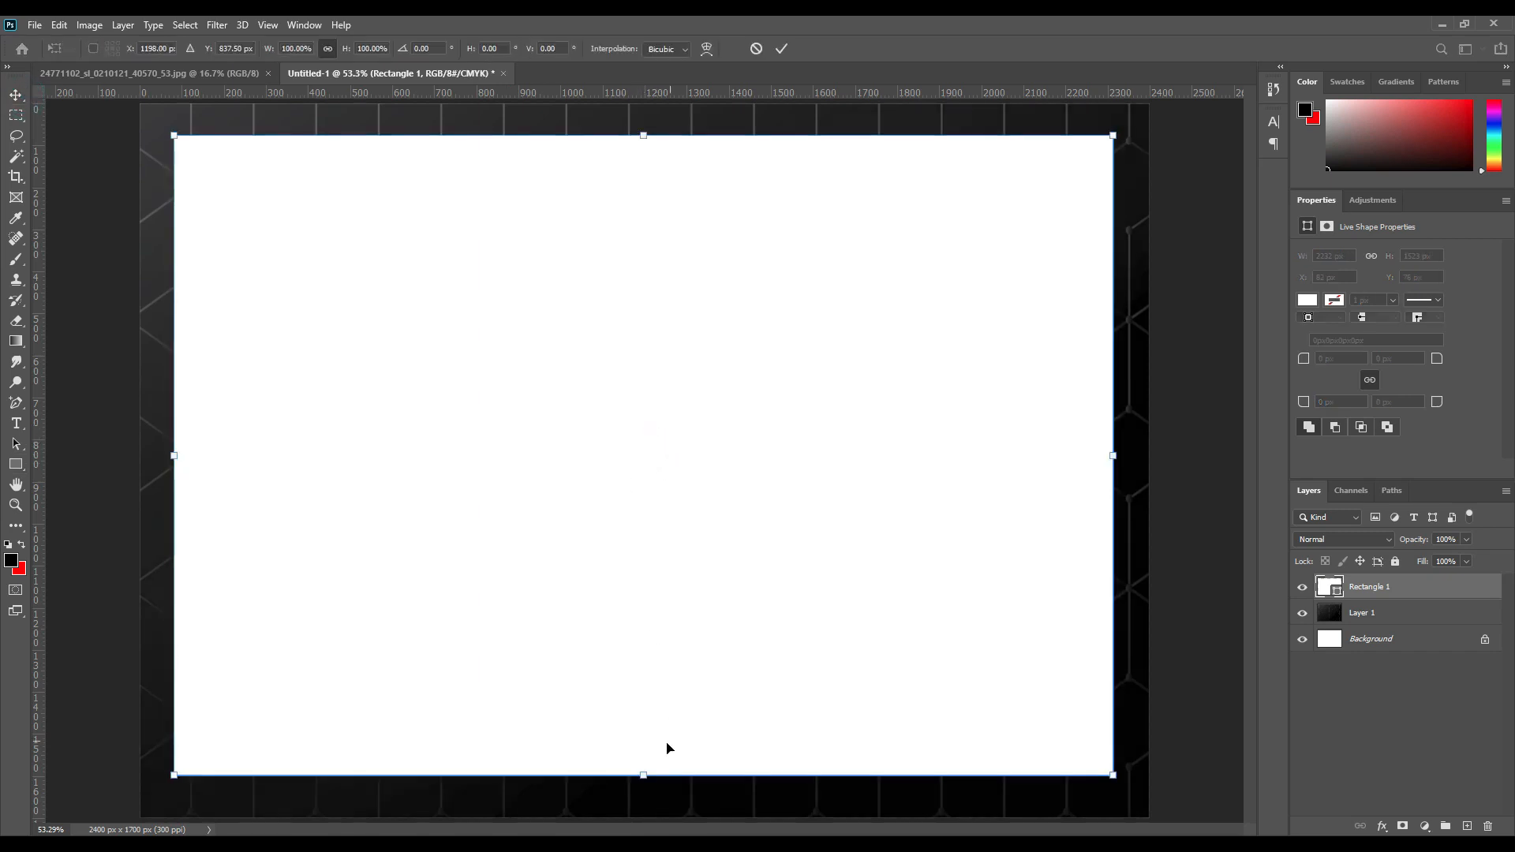
pyautogui.moveTo(641, 775); pyautogui.dragTo(642, 818)
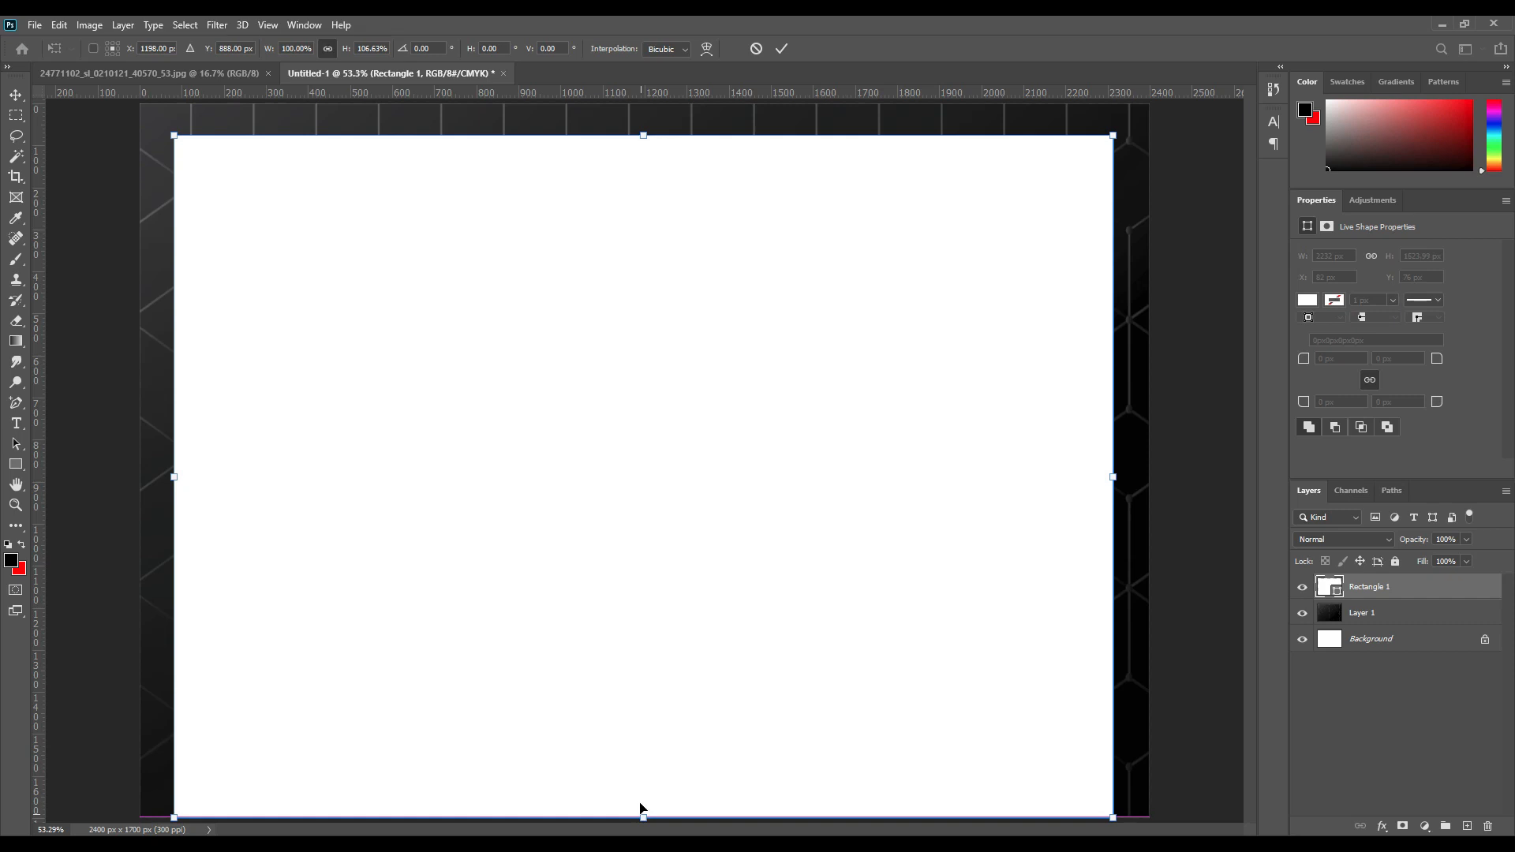
pyautogui.click(781, 48)
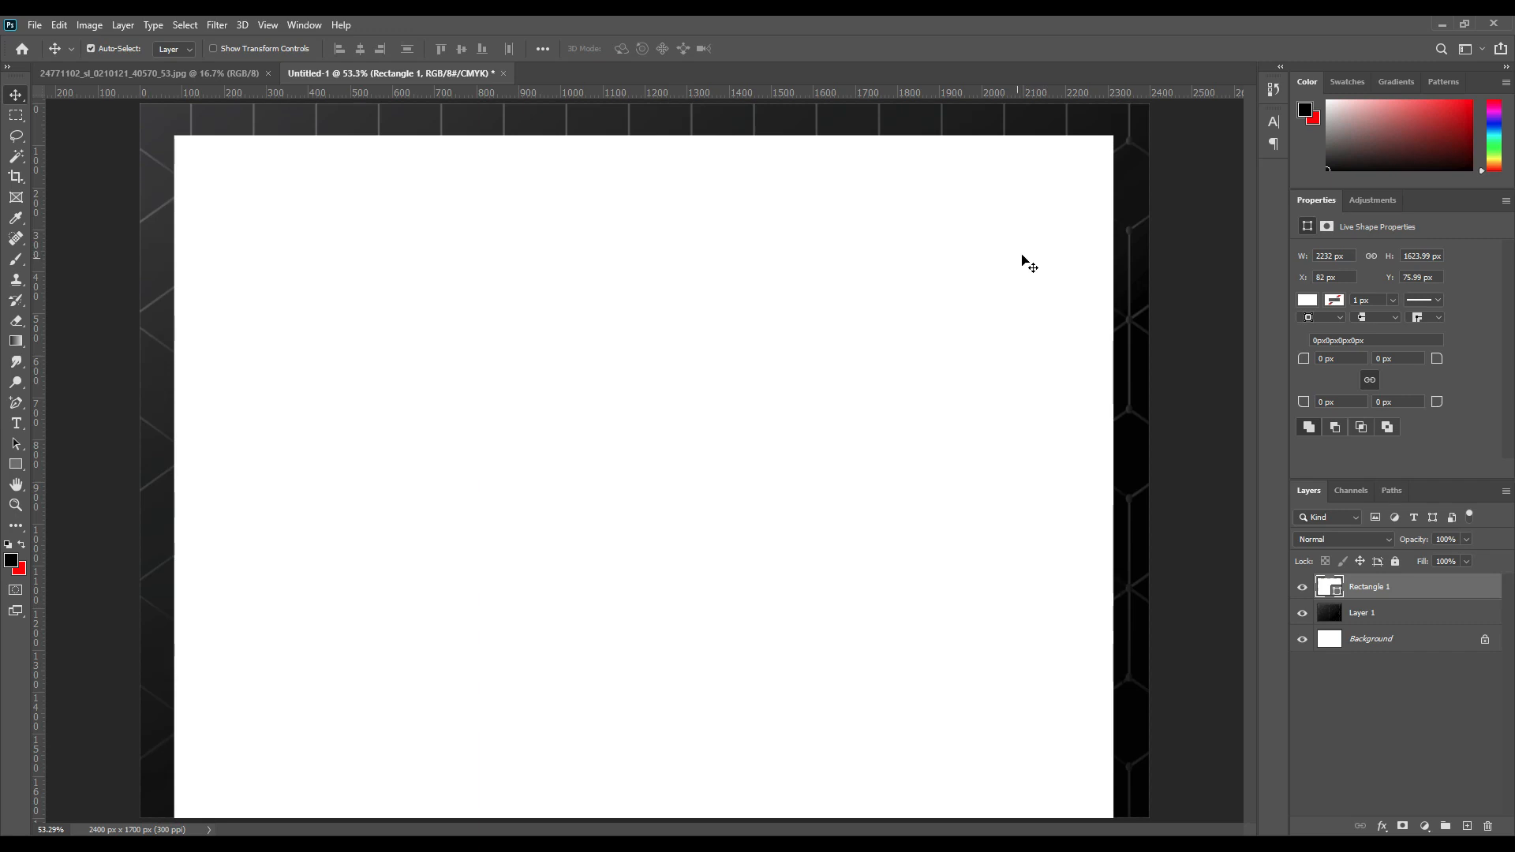
# Step: Draw a closed triangular shape of about 1183 × 1059 px over the canvas's lower-left corner with the Pen tool
pyautogui.rightClick(21, 408)
pyautogui.click(71, 446)
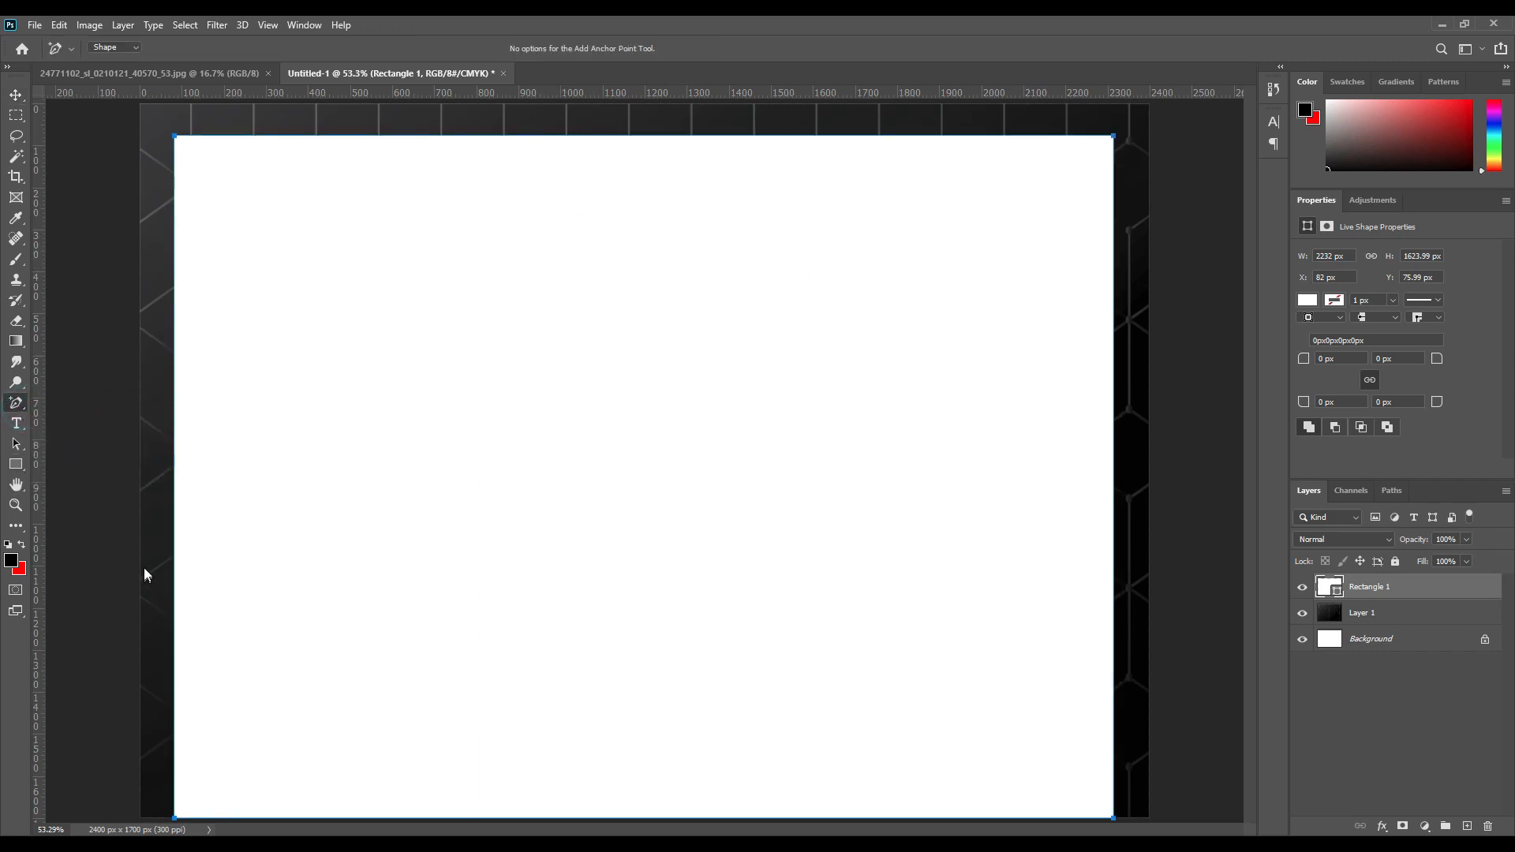
pyautogui.press('p')
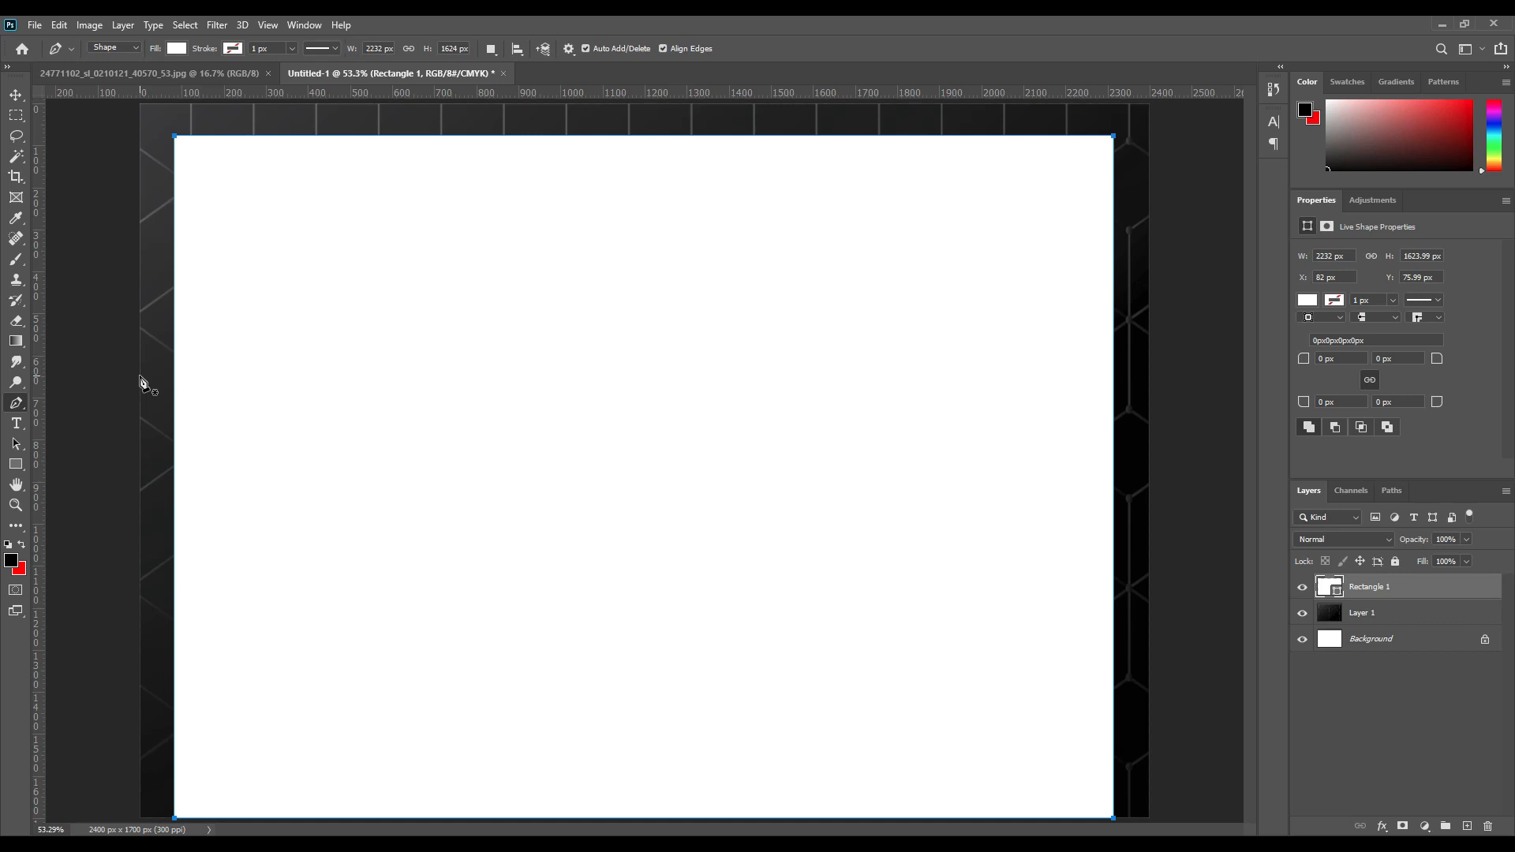
pyautogui.click(140, 376)
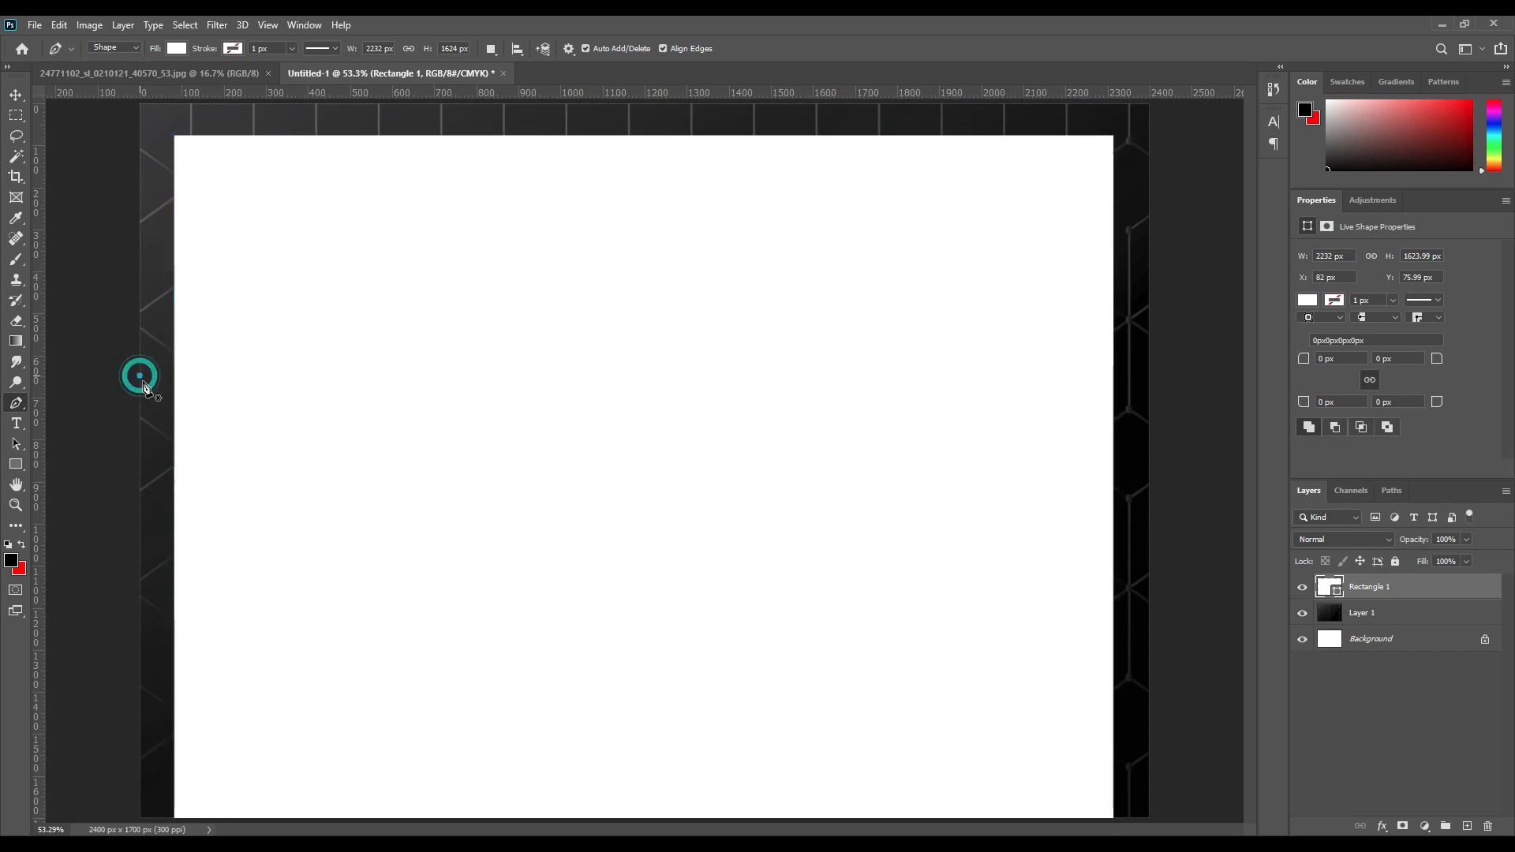
pyautogui.click(632, 818)
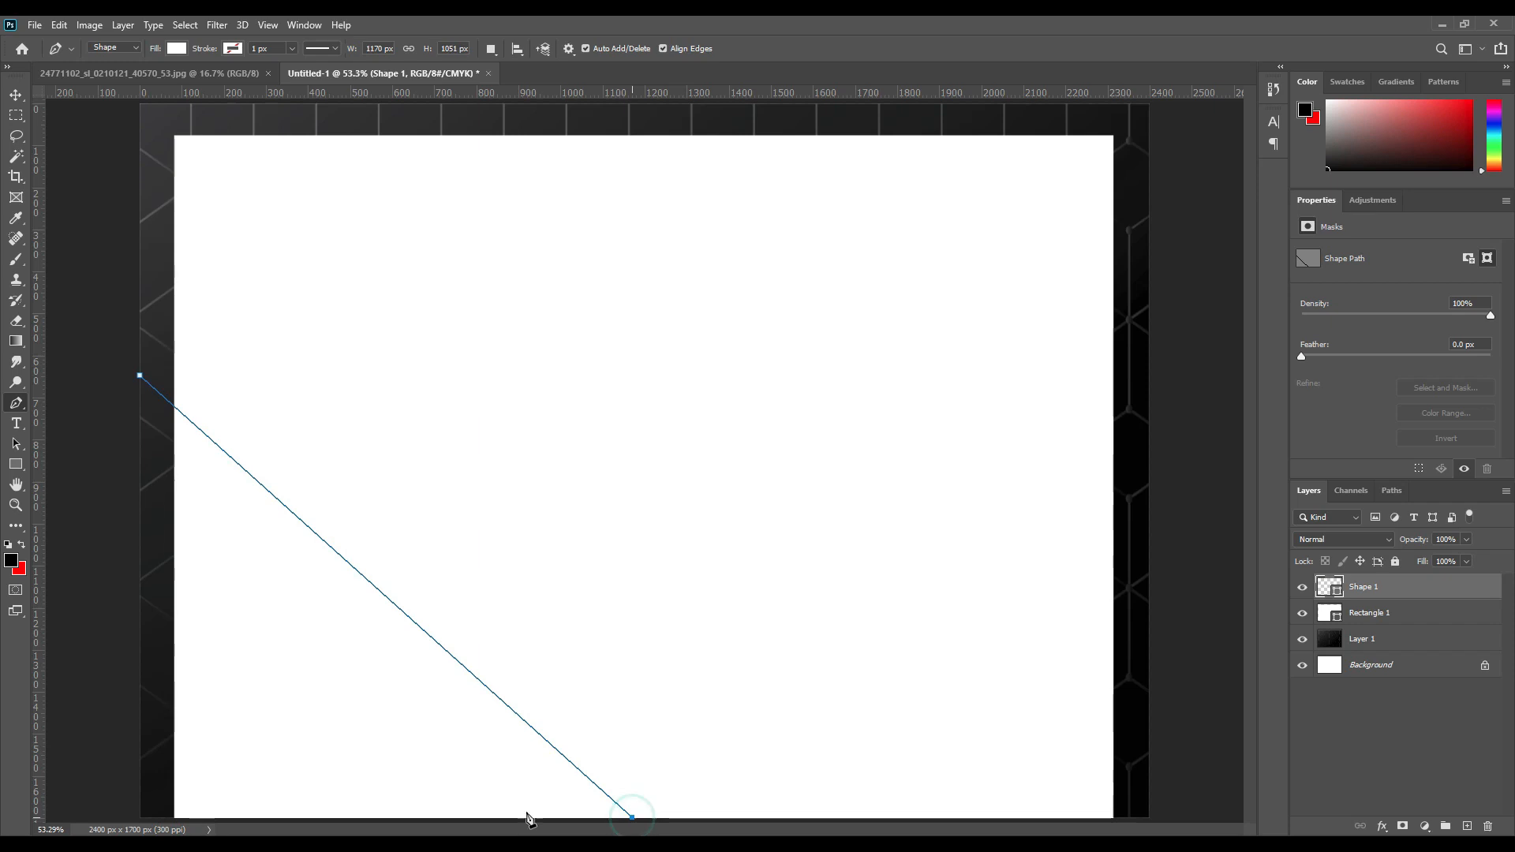
pyautogui.click(135, 820)
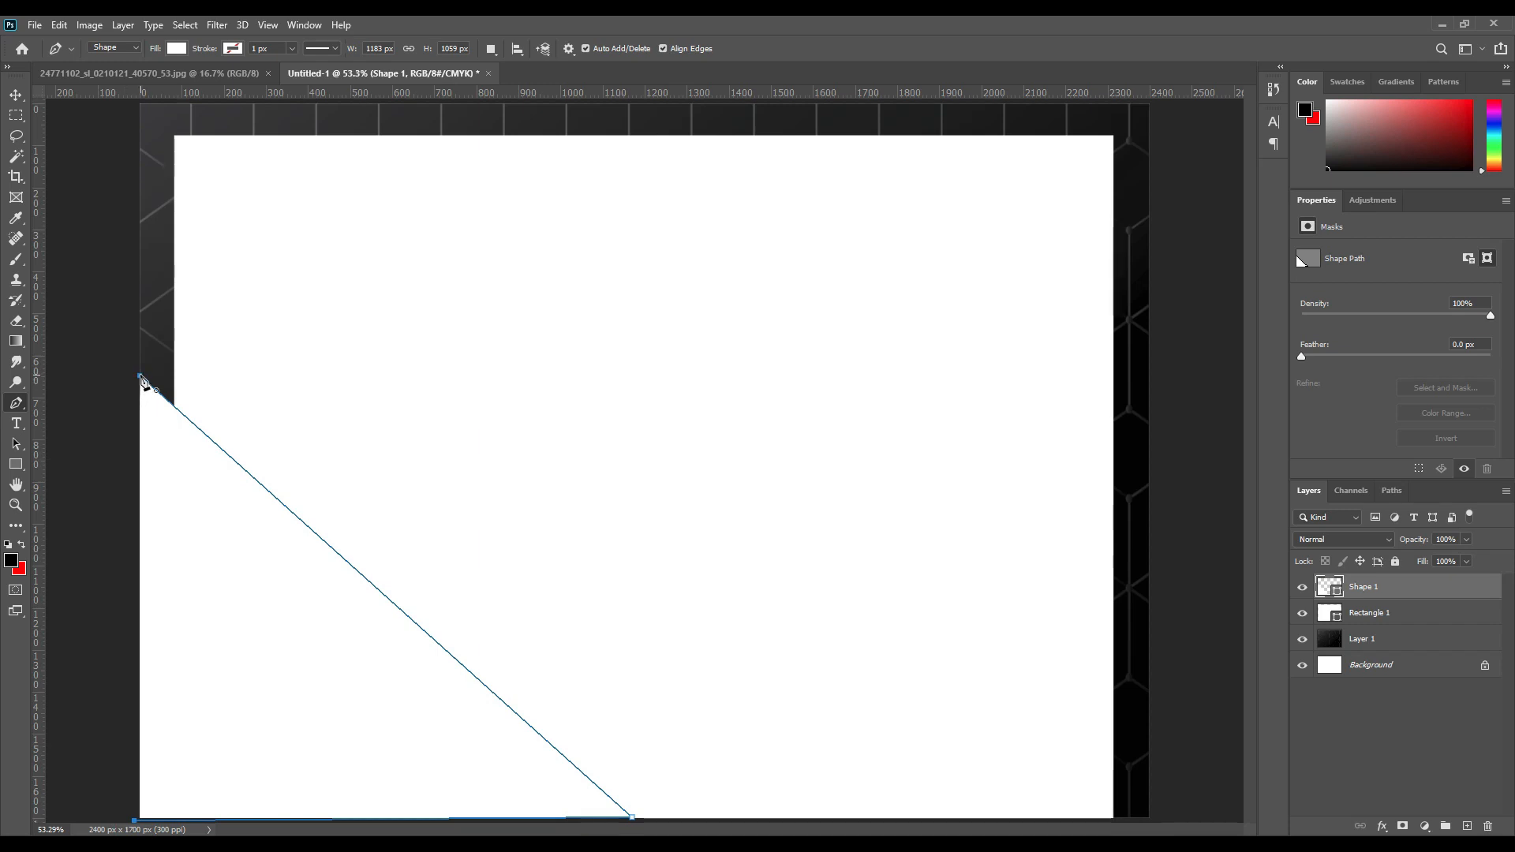
pyautogui.click(140, 376)
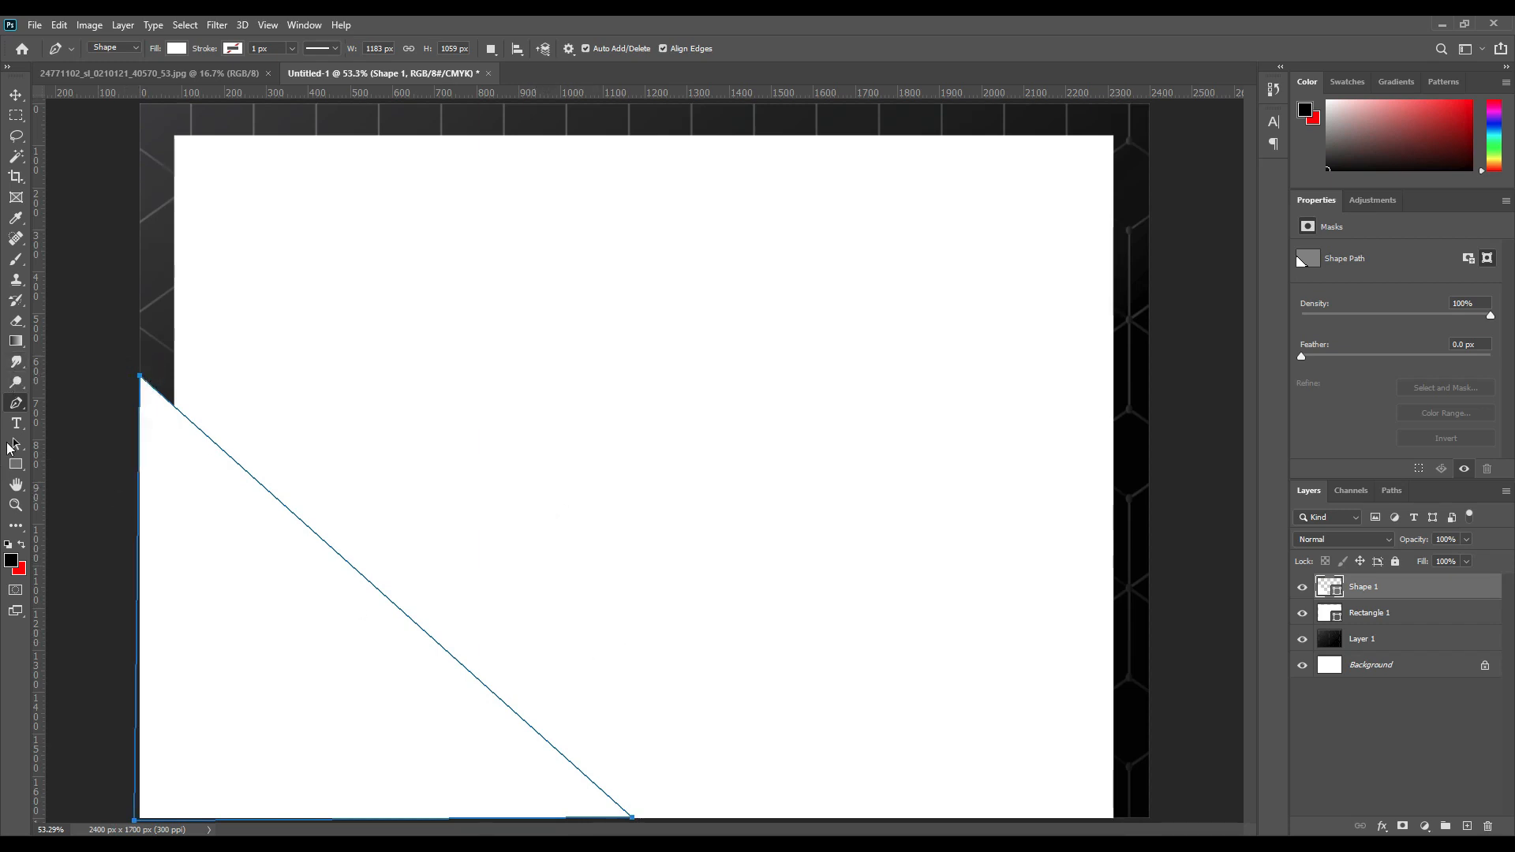
# Step: Change the corner triangle's fill color to a muted gold
pyautogui.rightClick(16, 405)
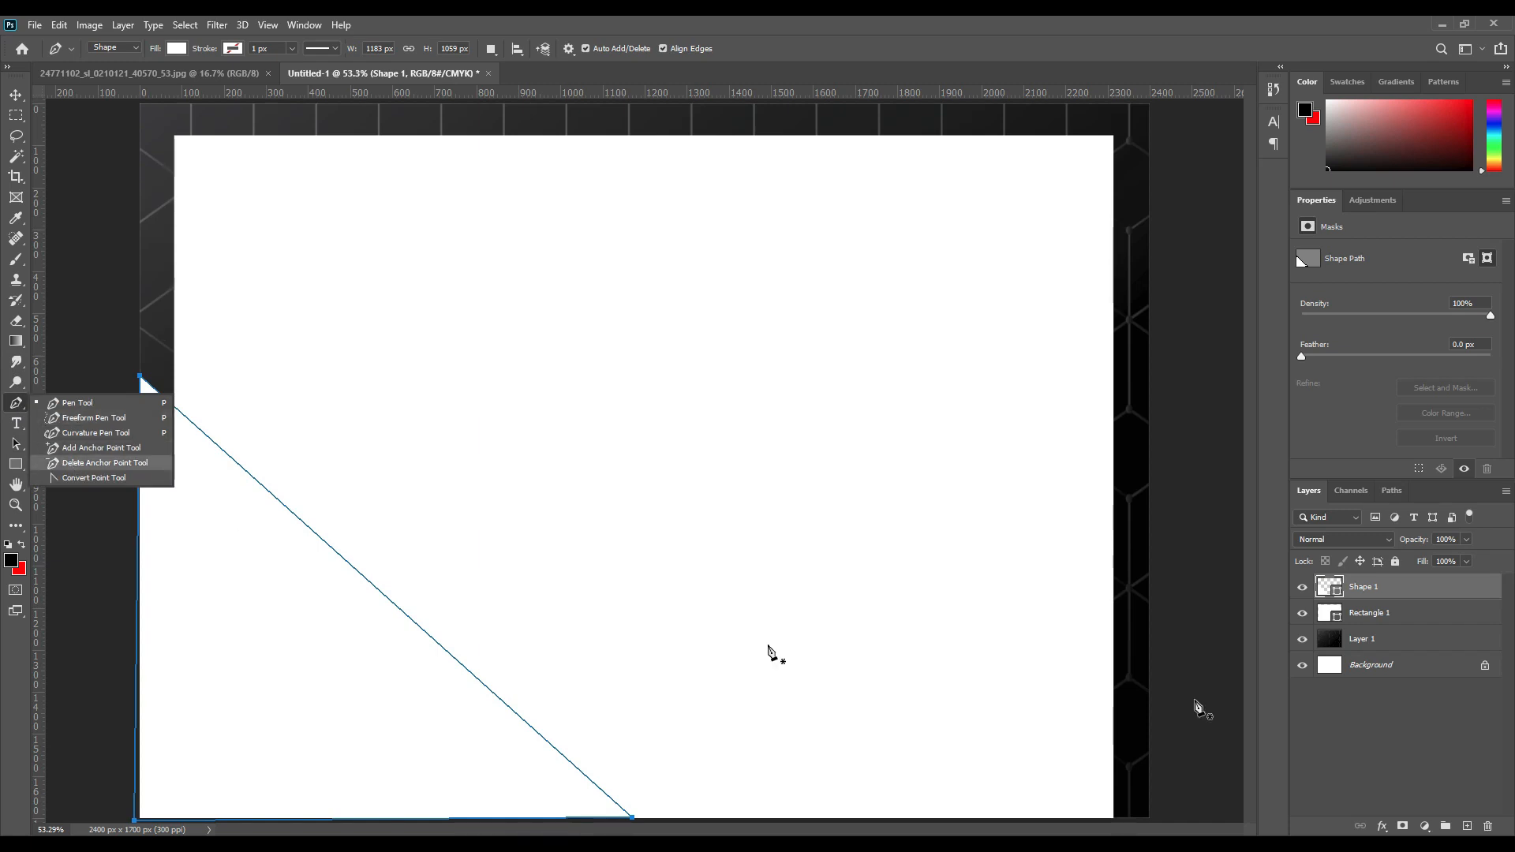
pyautogui.doubleClick(1337, 592)
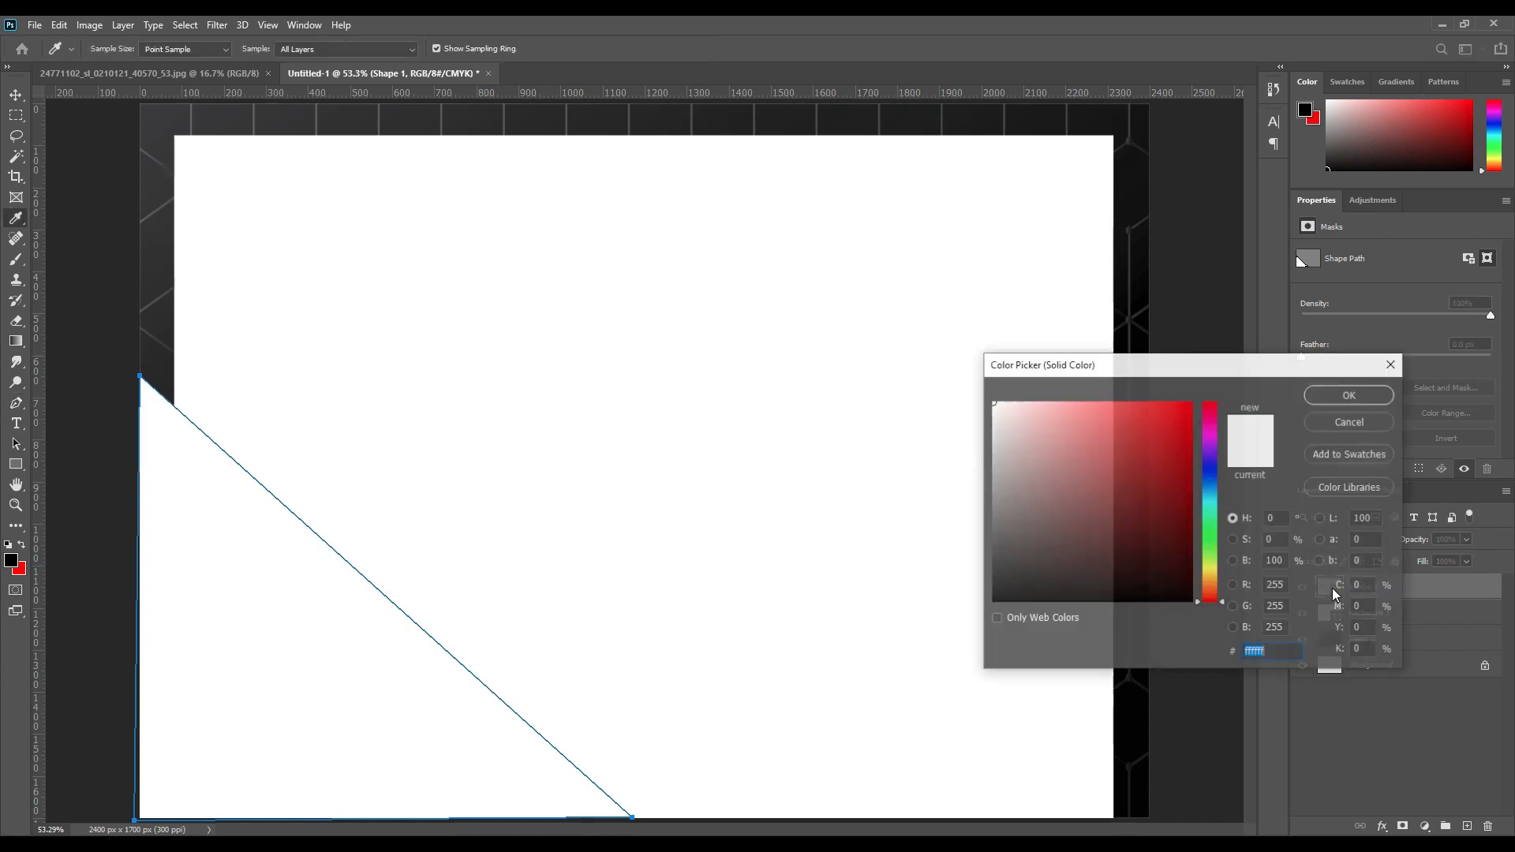
pyautogui.click(1152, 517)
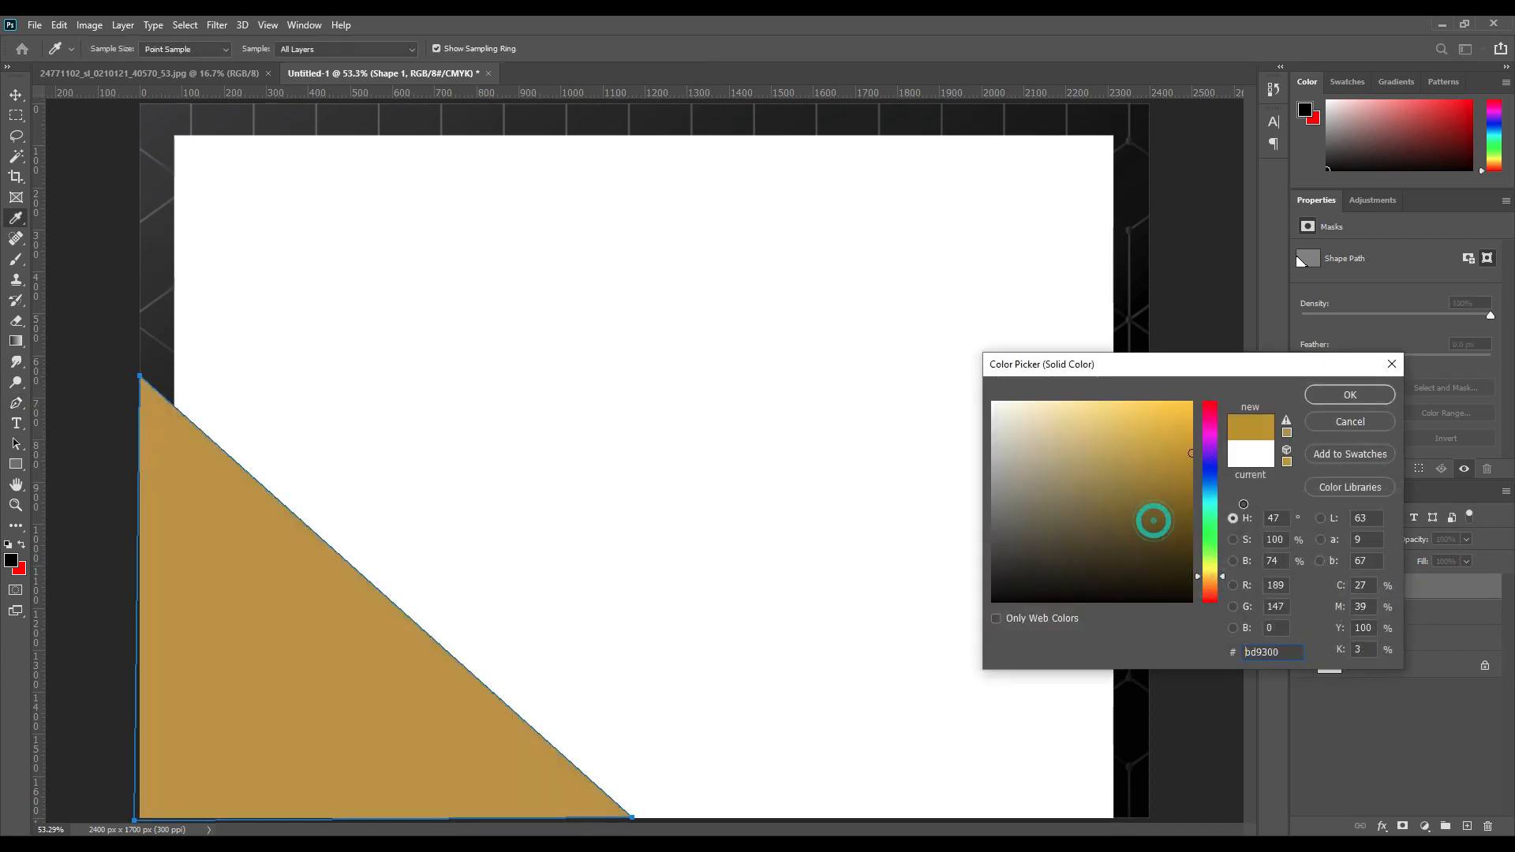
pyautogui.click(1351, 394)
# Step: Add an anchor point on the gold triangle's diagonal edge and pull it toward the corner to form a smooth inward curve
pyautogui.rightClick(10, 406)
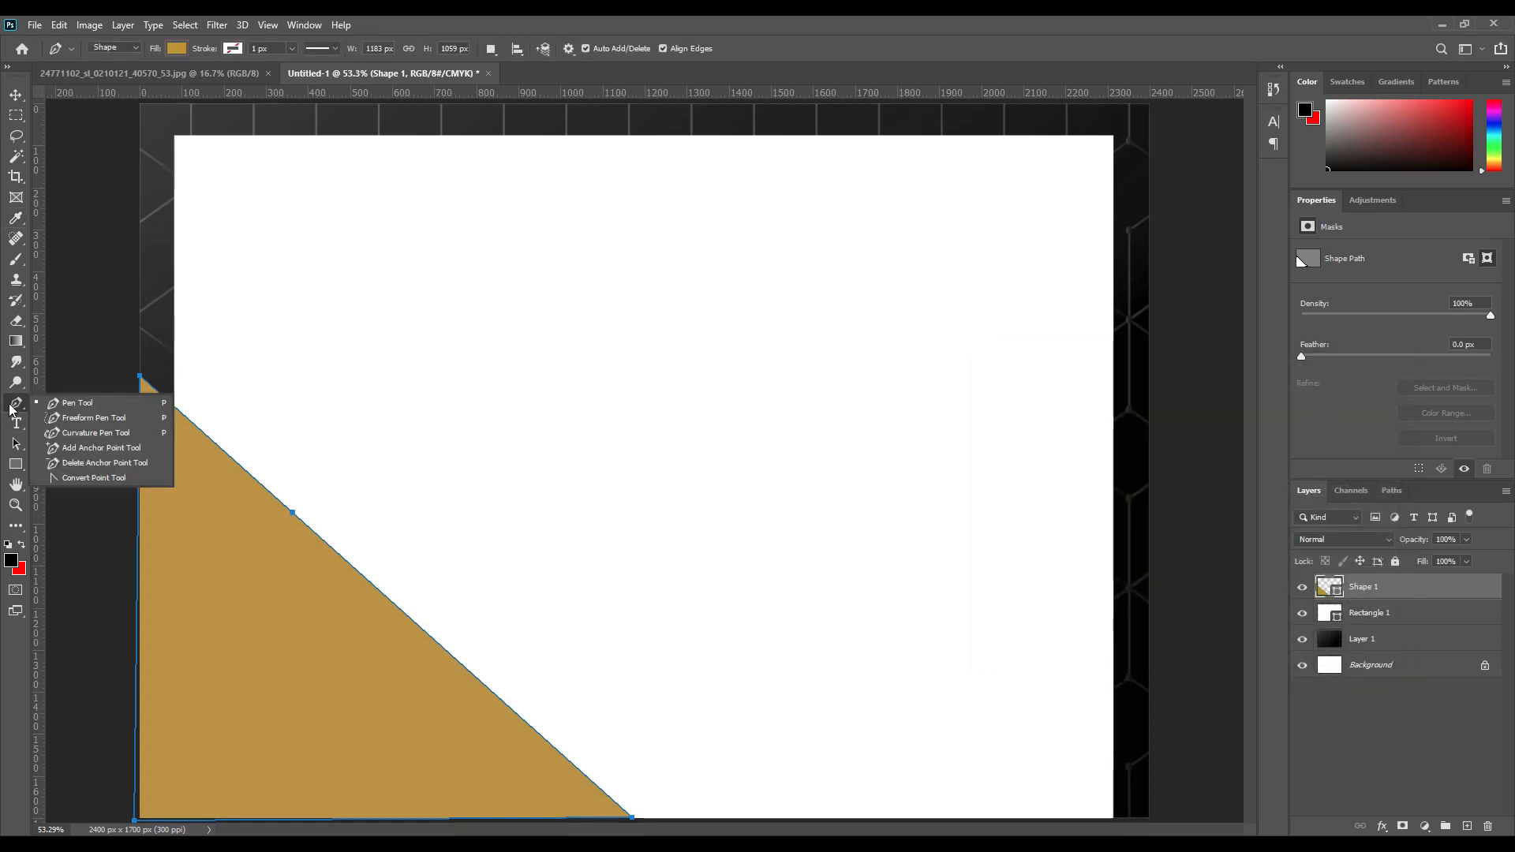
pyautogui.click(100, 448)
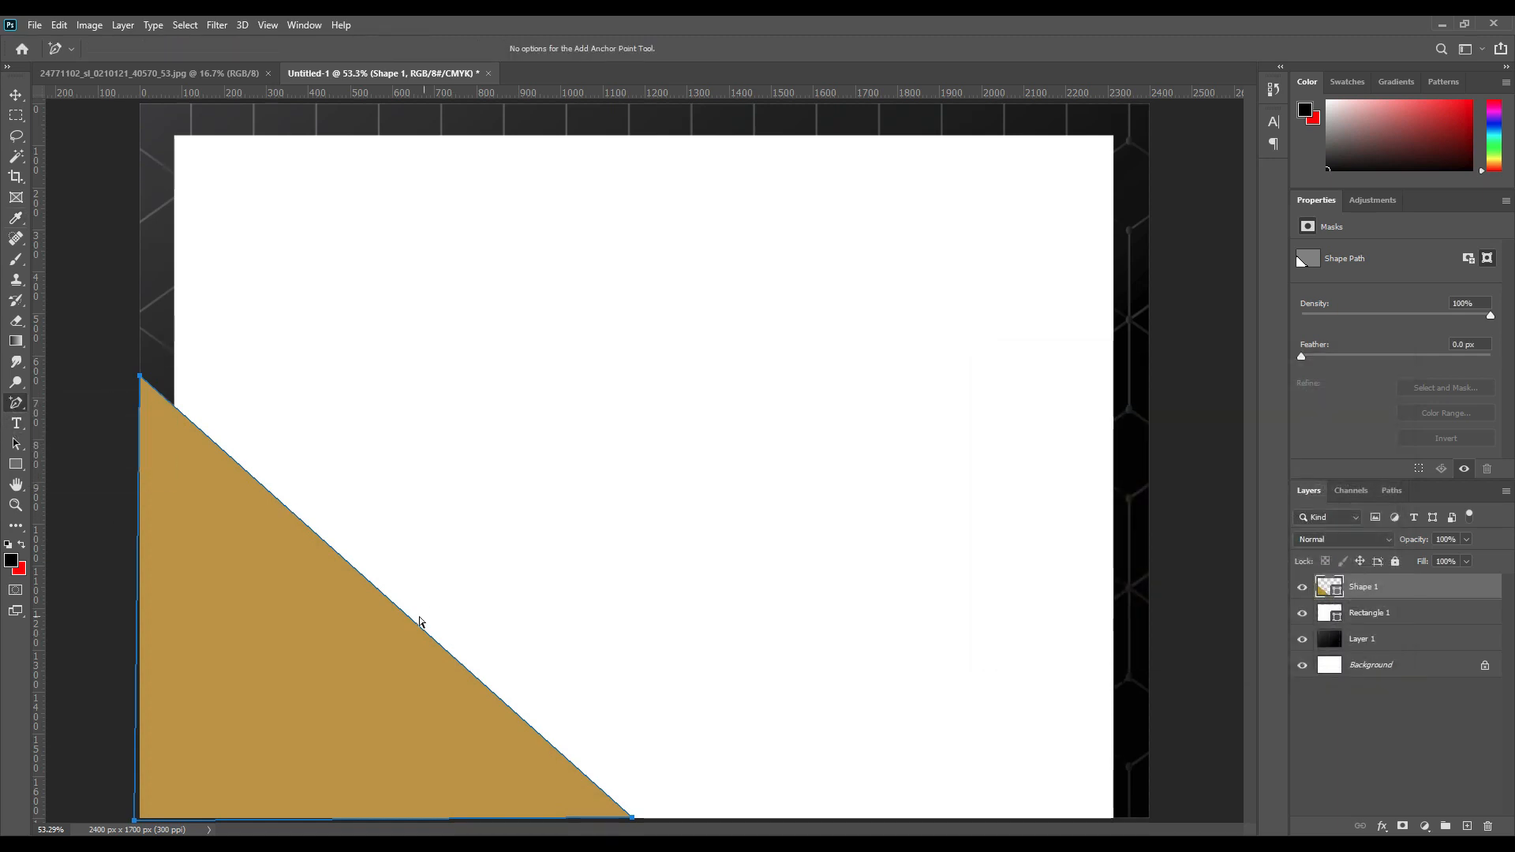
pyautogui.moveTo(411, 623); pyautogui.dragTo(289, 631)
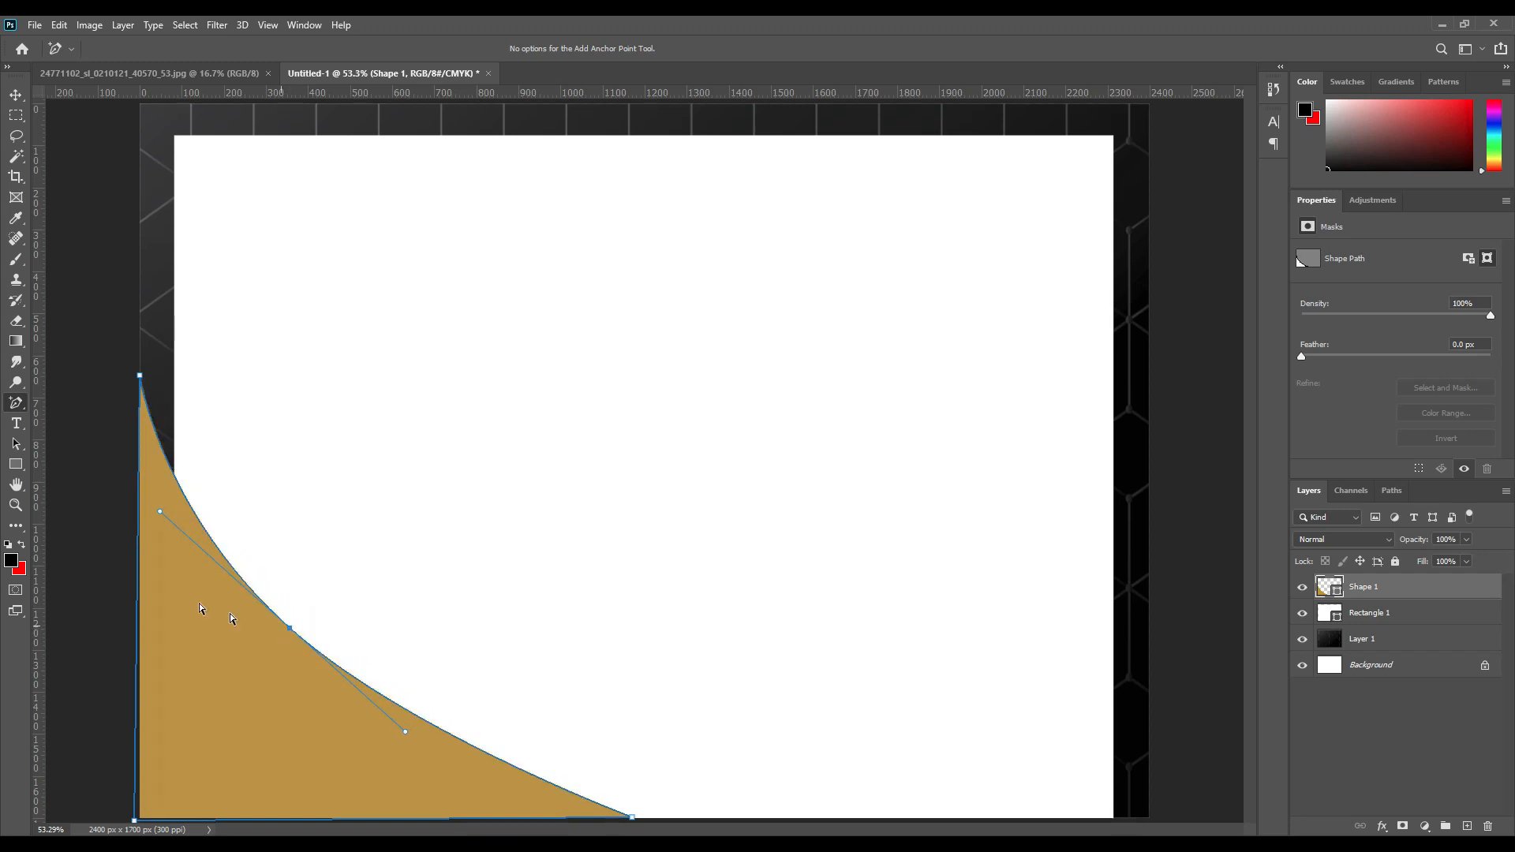
pyautogui.moveTo(160, 516); pyautogui.dragTo(163, 523)
pyautogui.moveTo(286, 629); pyautogui.dragTo(287, 641)
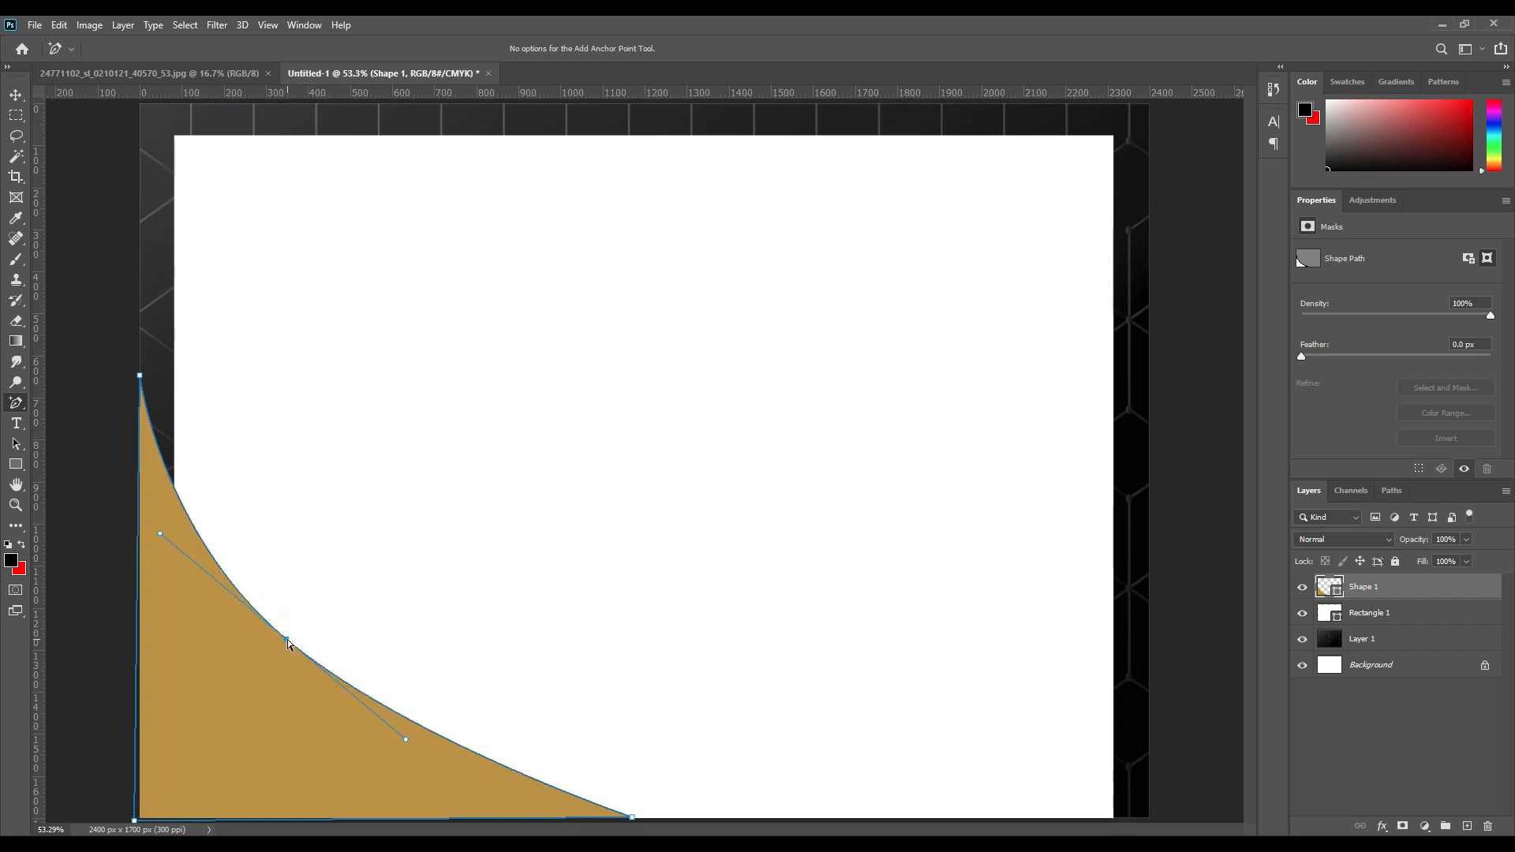
pyautogui.click(16, 95)
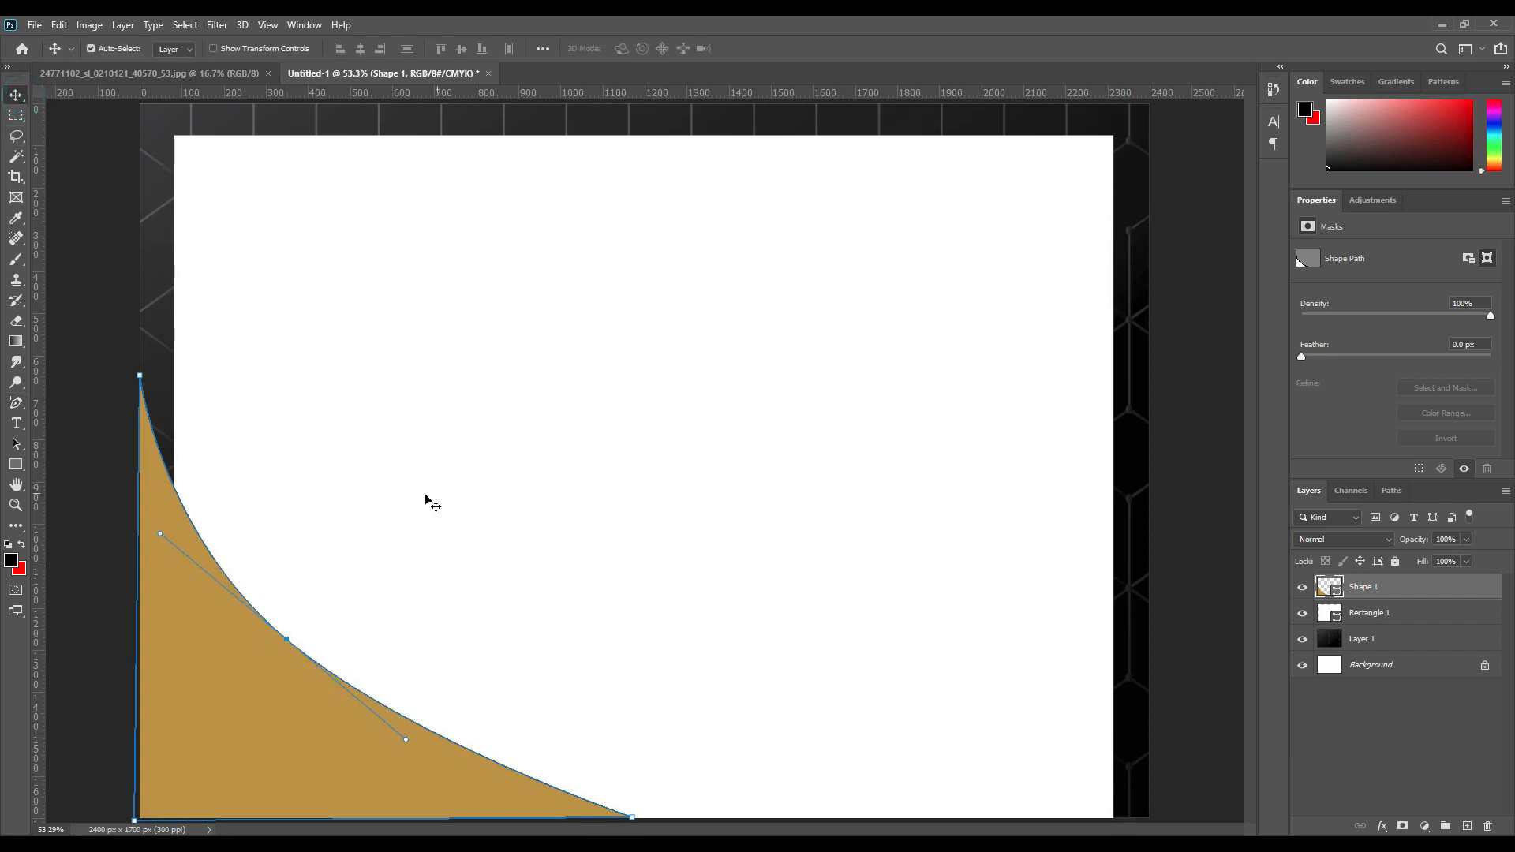
pyautogui.click(342, 545)
pyautogui.click(161, 663)
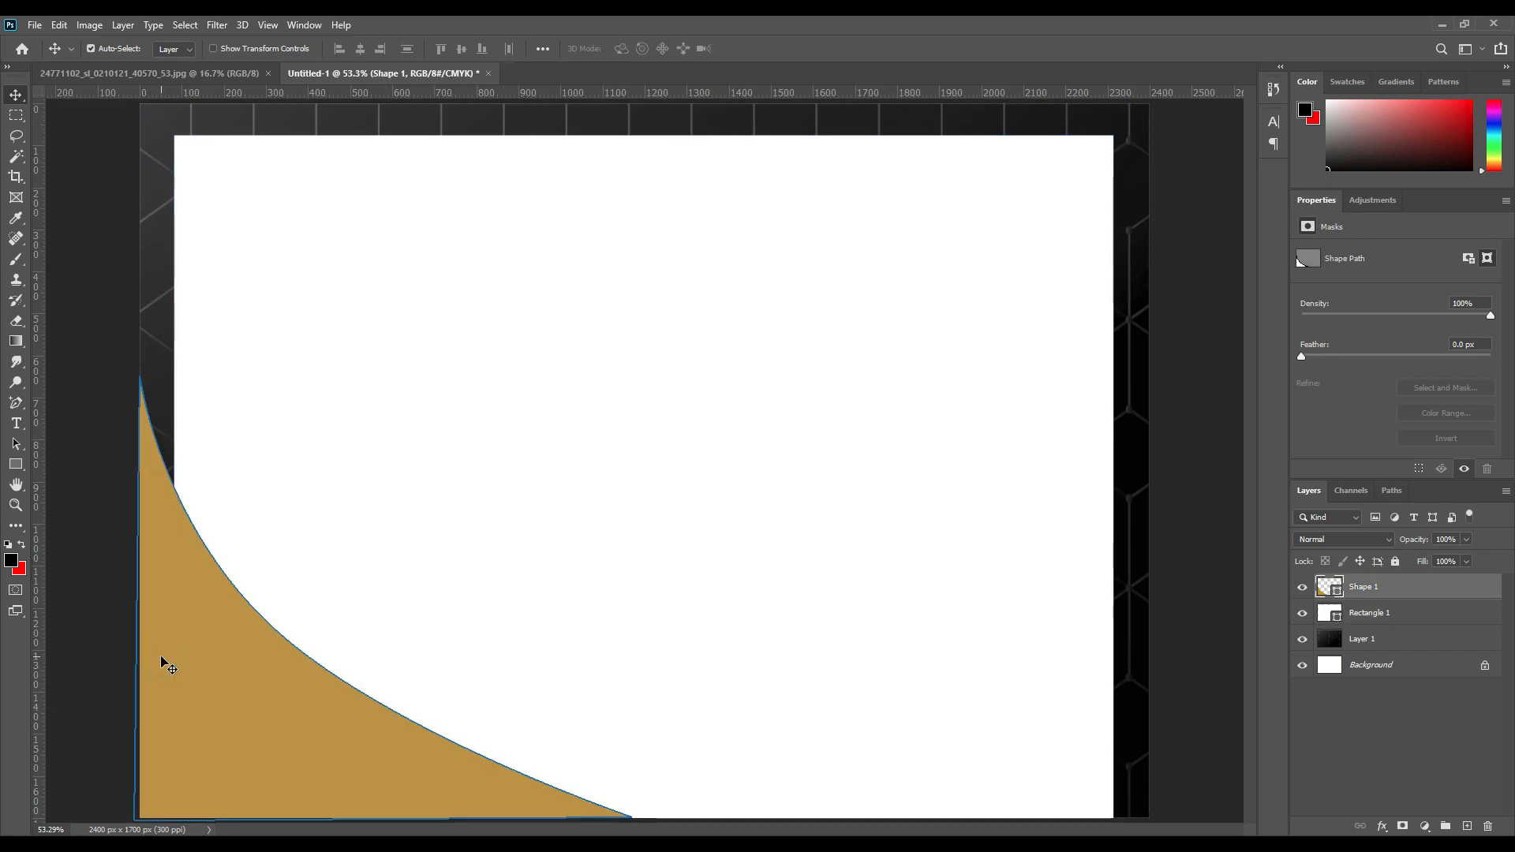
# Step: Add a black copy of the gold corner shape, shifted toward the canvas corner to leave a thin gold edge
pyautogui.click(163, 665)
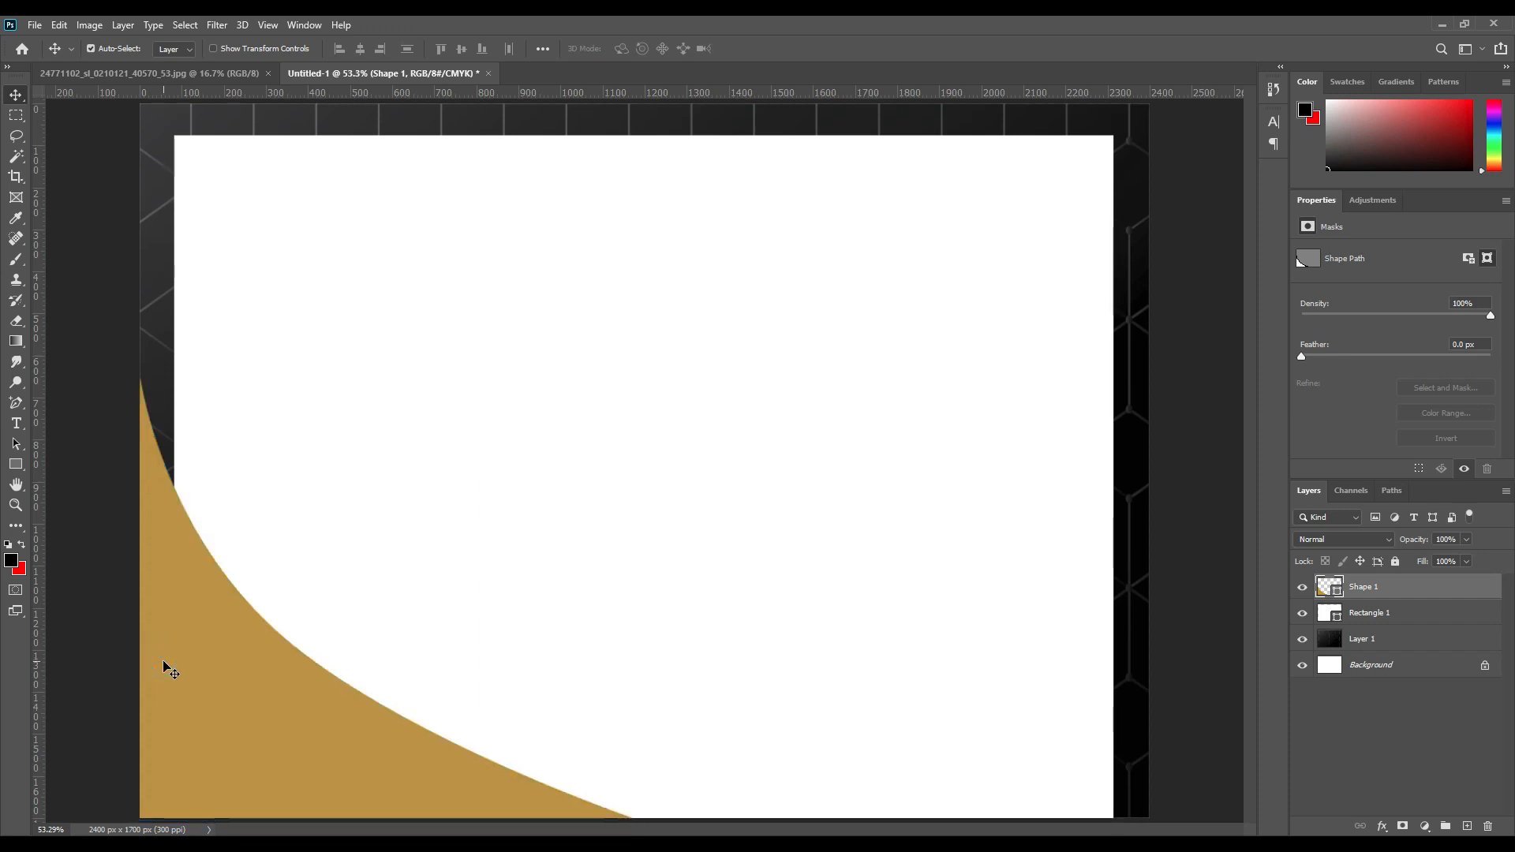
pyautogui.hotkey('ctrl', 'j')
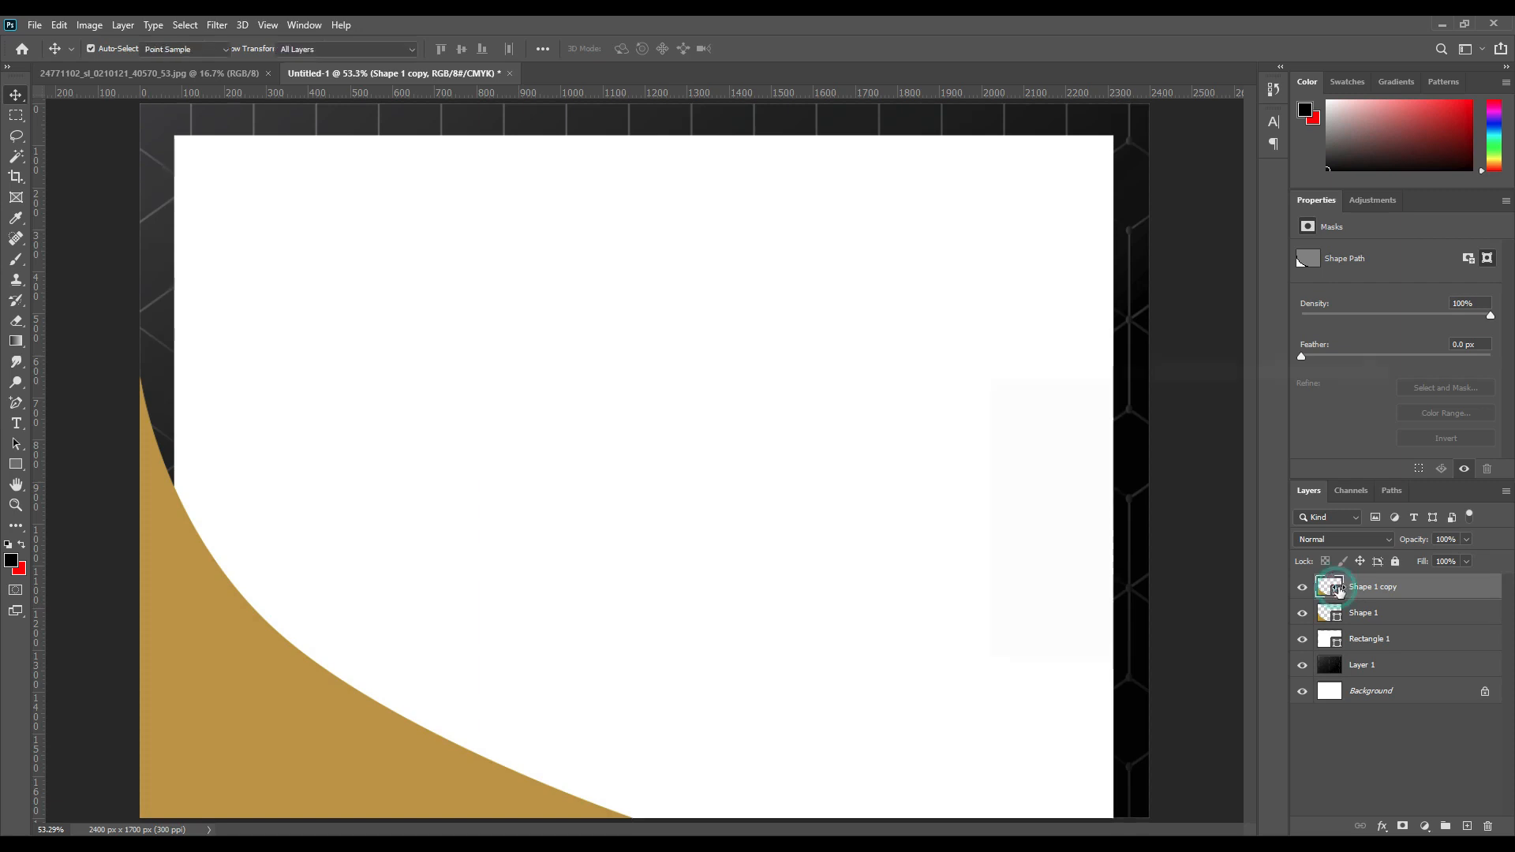
pyautogui.doubleClick(1336, 592)
pyautogui.click(1063, 518)
pyautogui.moveTo(1062, 517); pyautogui.dragTo(993, 601)
pyautogui.click(1310, 399)
pyautogui.press('v')
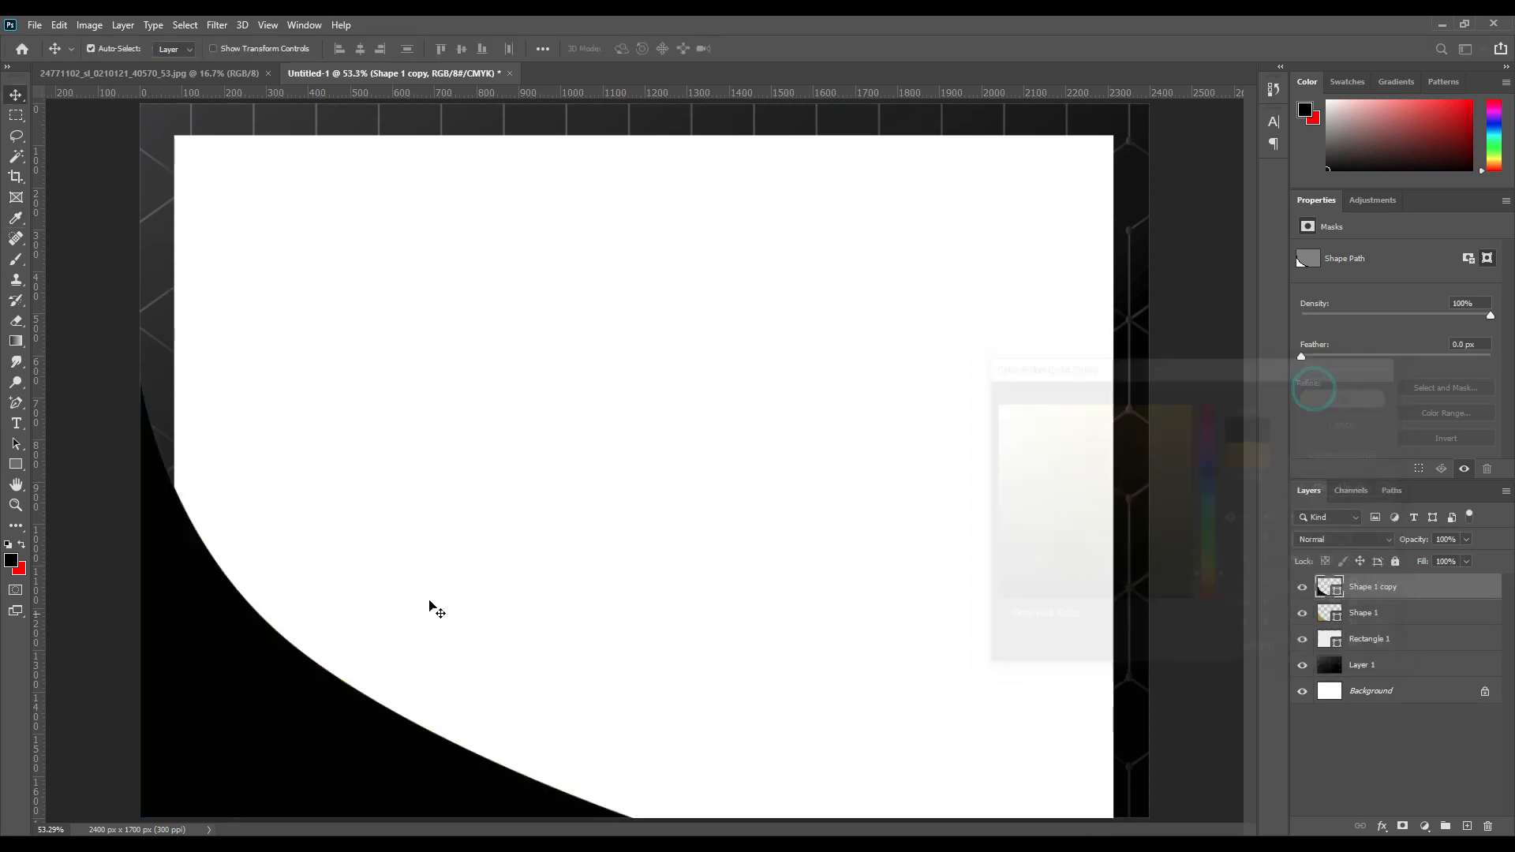
pyautogui.moveTo(267, 652); pyautogui.dragTo(282, 684)
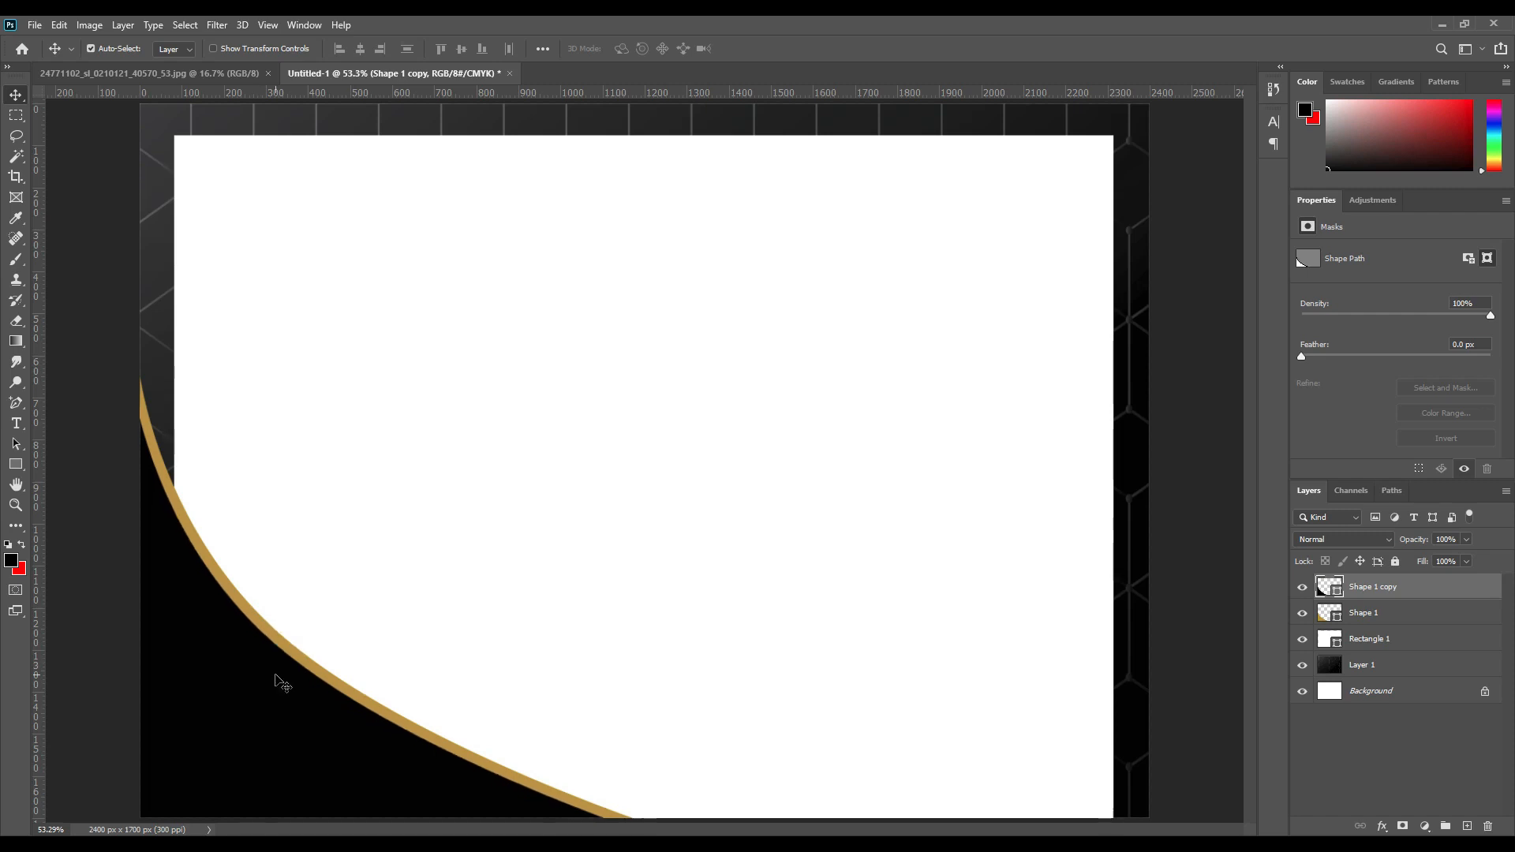
# Step: Paste another copy of the black curved shape into the lower-left canvas corner and fill it with dark gray #363636
pyautogui.hotkey('ctrl', 'v')
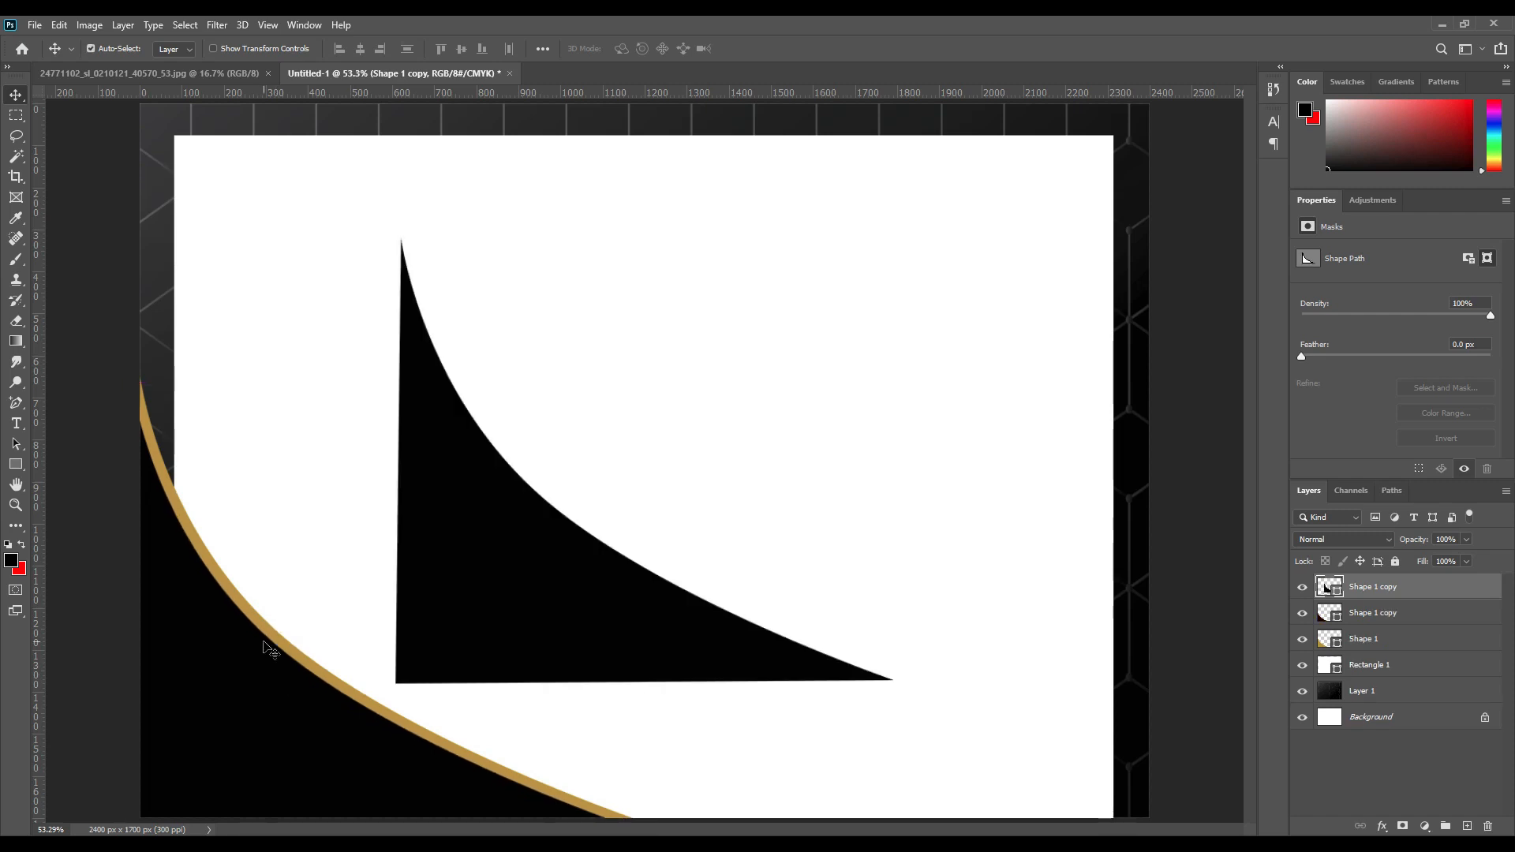
pyautogui.moveTo(483, 506); pyautogui.dragTo(203, 739)
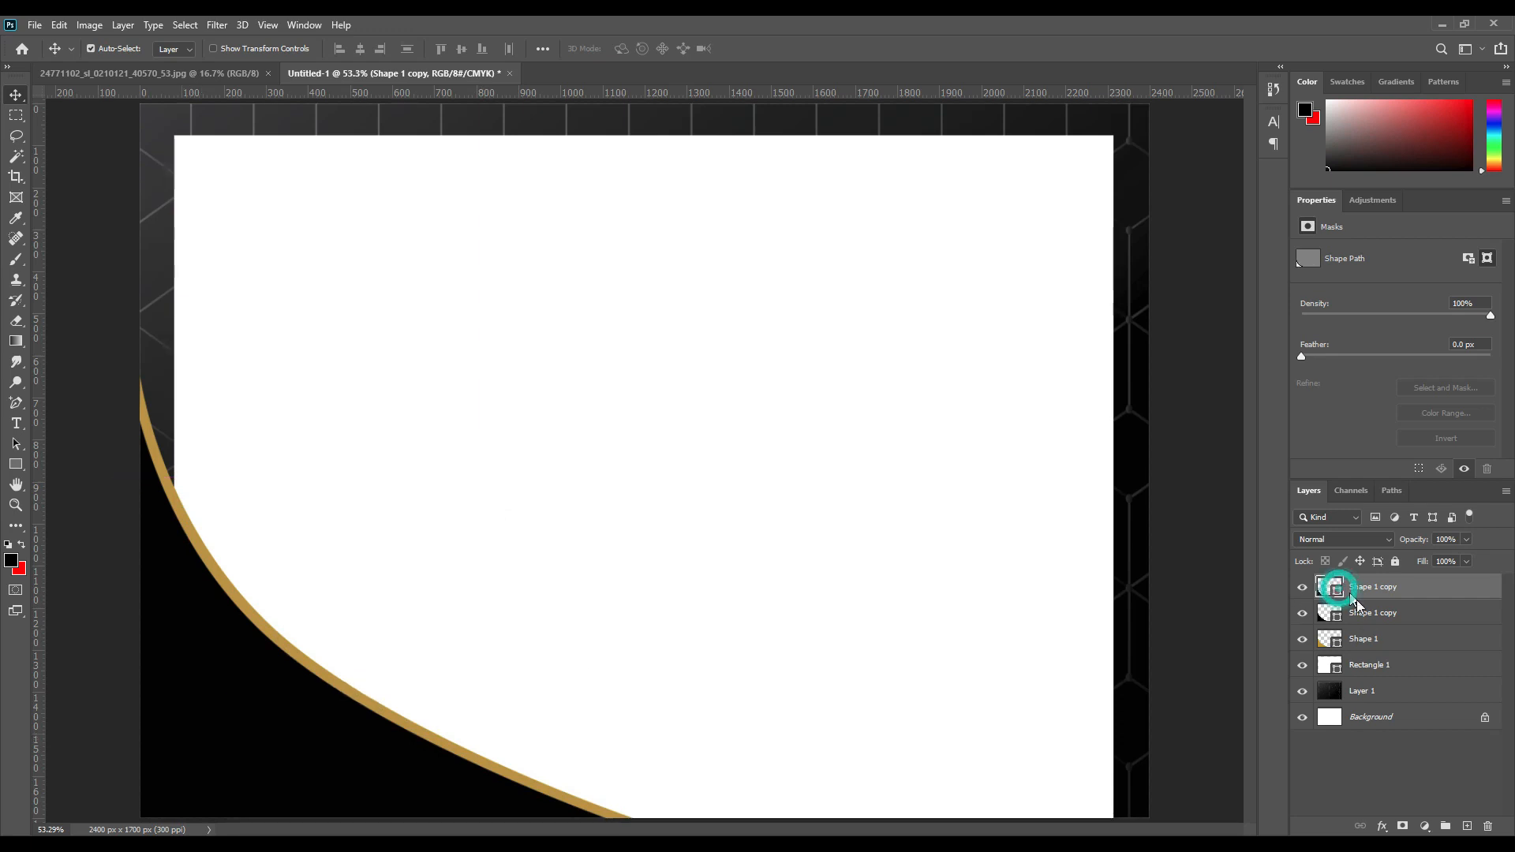
pyautogui.doubleClick(1330, 587)
pyautogui.click(1074, 535)
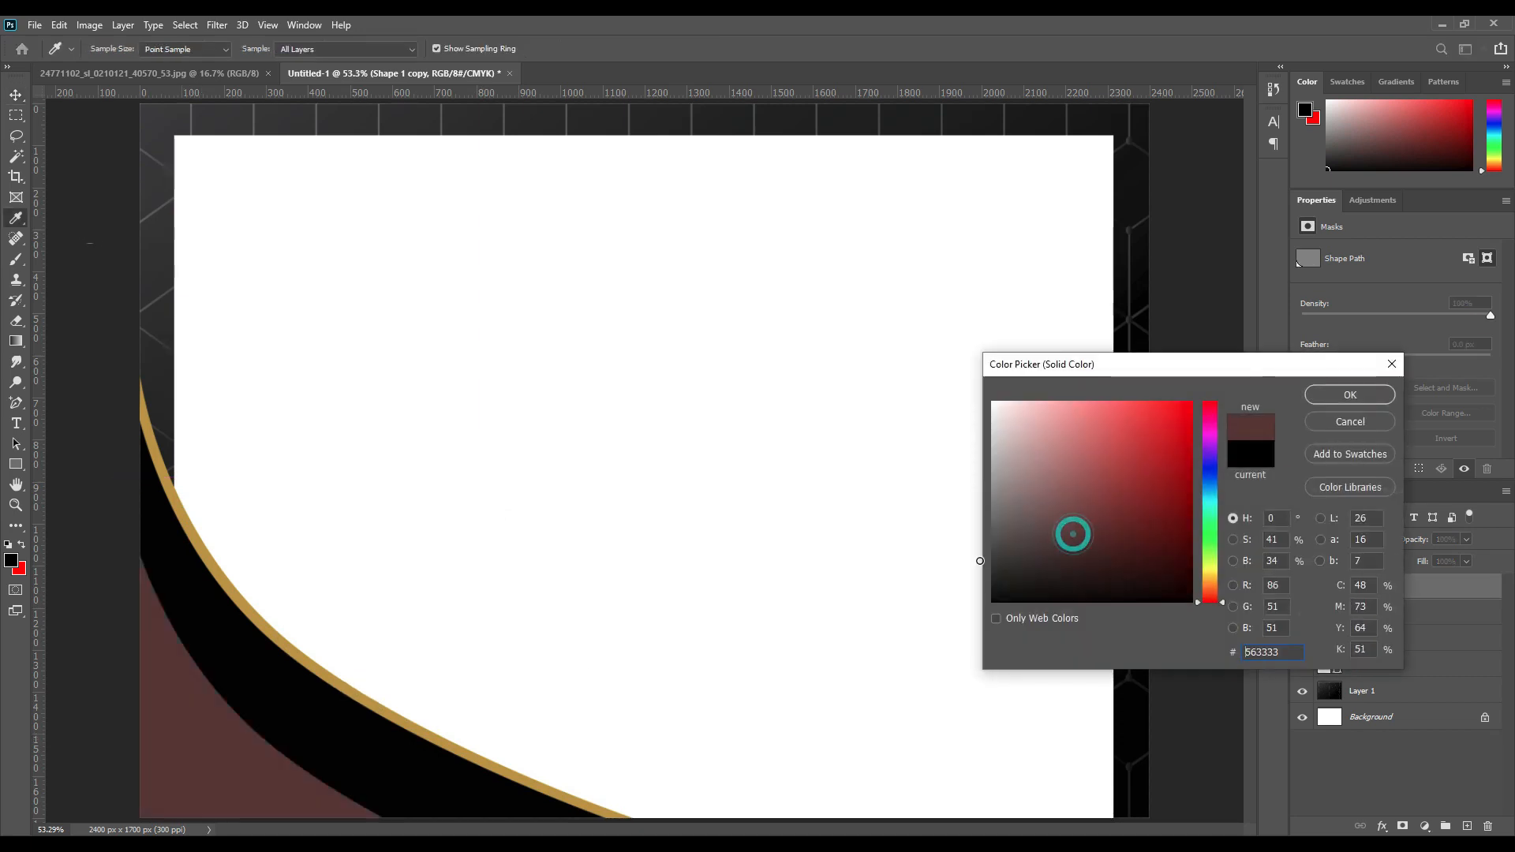
pyautogui.click(1350, 395)
# Step: Enlarge the gray shape to about 112.74% and rotate it about -4.12°, placing it so a tapering black band remains beneath the gold edge
pyautogui.moveTo(261, 770); pyautogui.dragTo(277, 733)
pyautogui.hotkey('ctrl', 't')
pyautogui.moveTo(714, 456); pyautogui.dragTo(672, 424)
pyautogui.moveTo(672, 424); pyautogui.dragTo(668, 421)
pyautogui.moveTo(139, 701); pyautogui.dragTo(76, 695)
pyautogui.moveTo(233, 744); pyautogui.dragTo(220, 730)
pyautogui.moveTo(648, 380); pyautogui.dragTo(655, 366)
pyautogui.moveTo(306, 765); pyautogui.dragTo(329, 742)
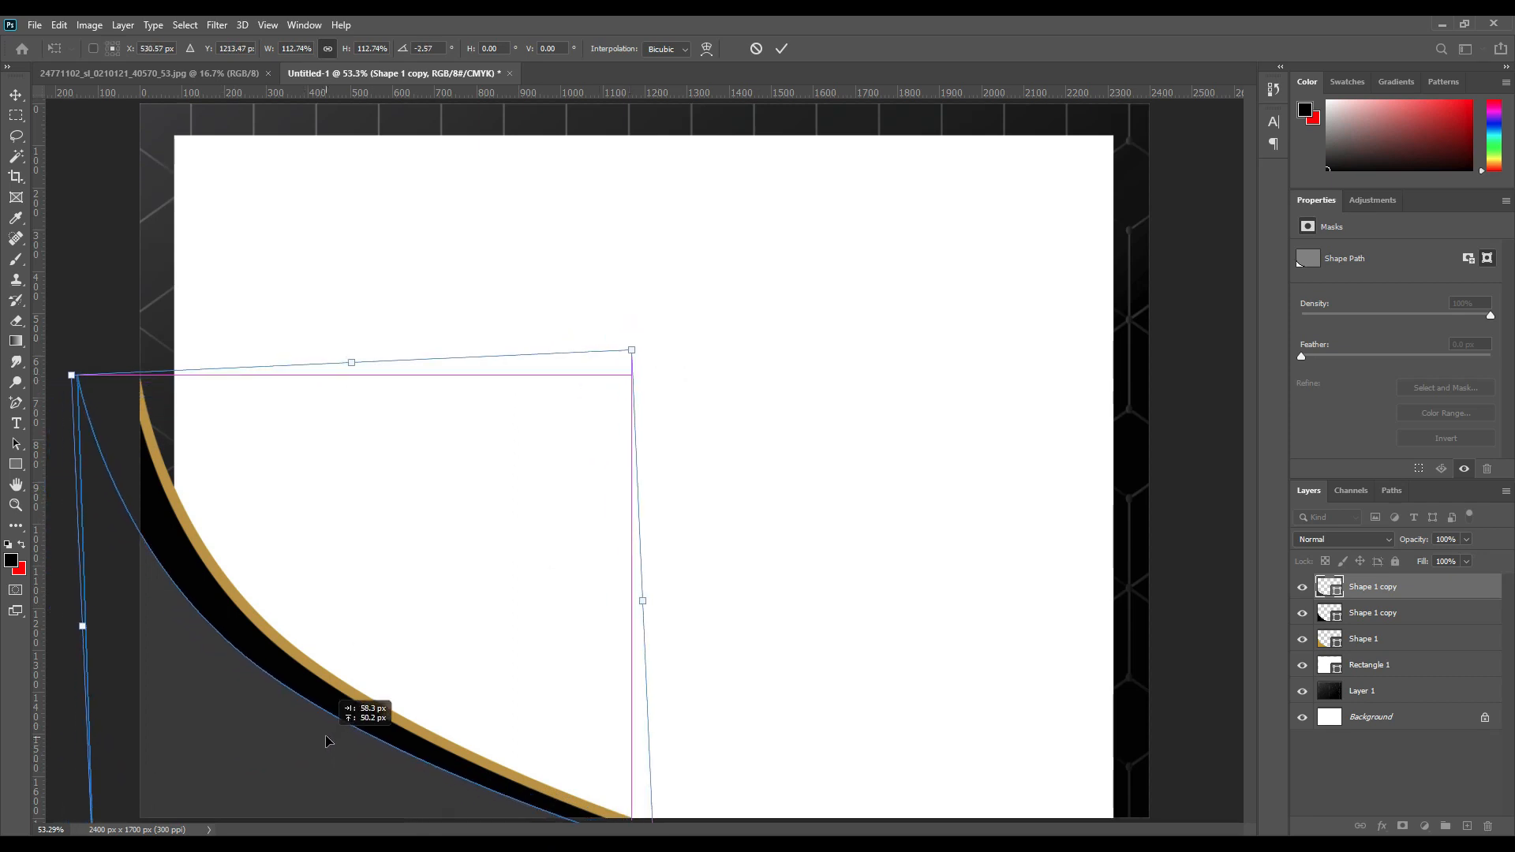
pyautogui.moveTo(670, 366); pyautogui.dragTo(660, 367)
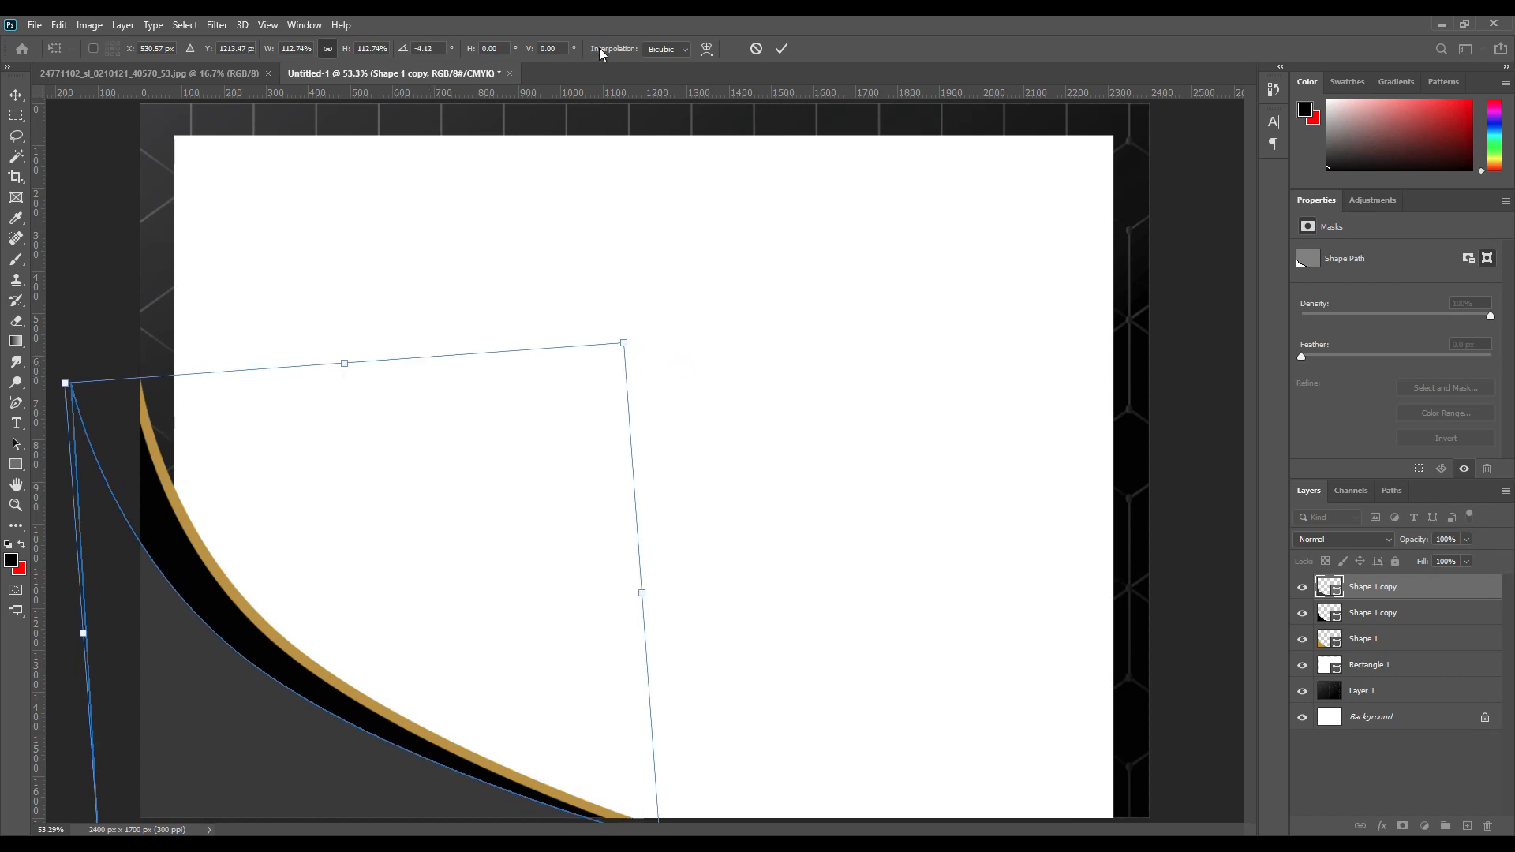
pyautogui.click(782, 48)
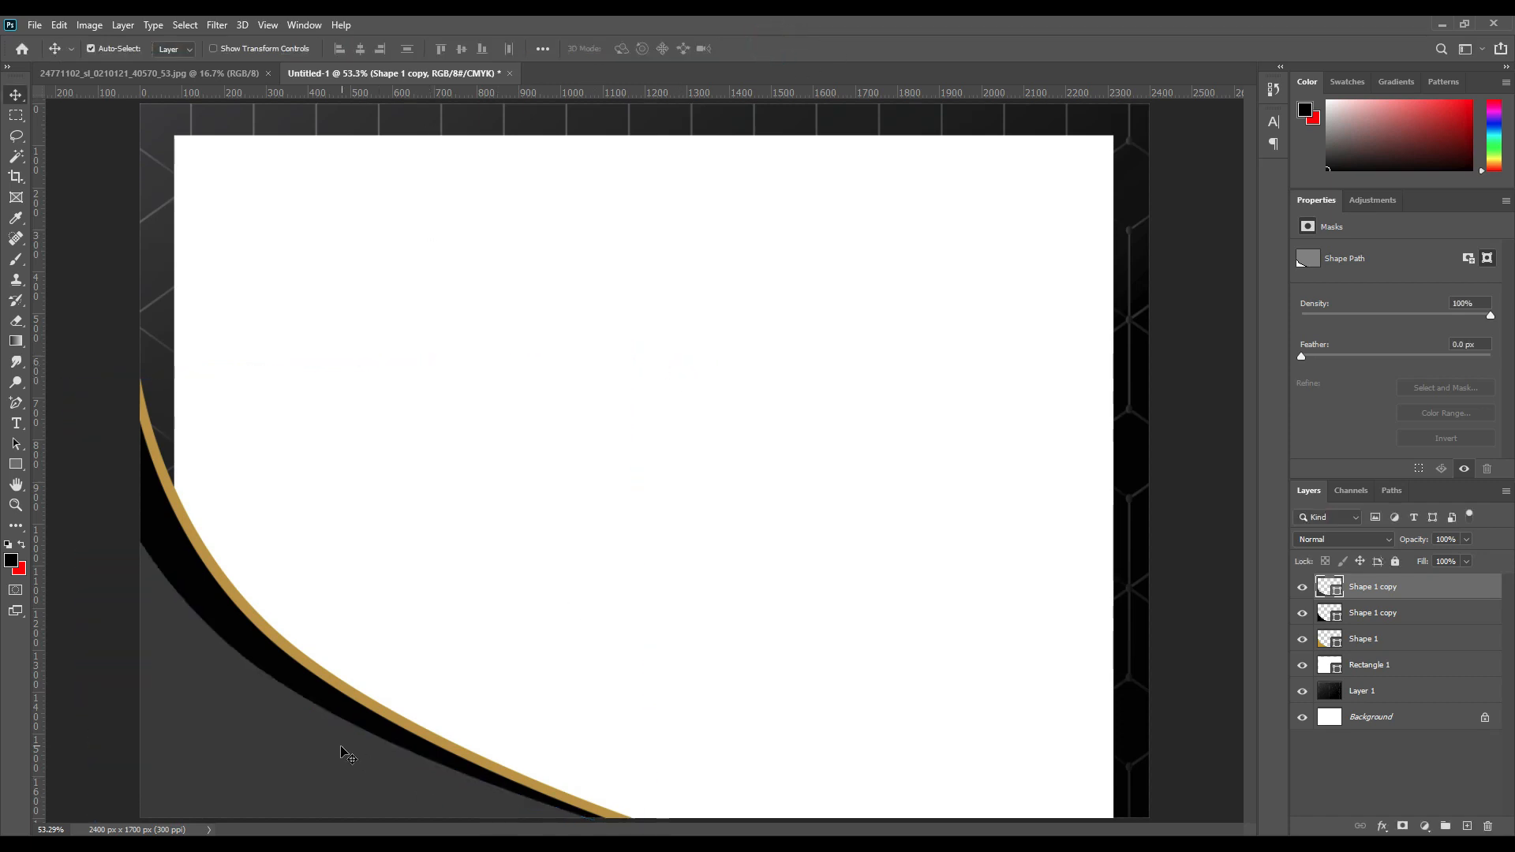
# Step: Add a black copy of the gray curved shape, shifted toward the corner and slightly rotated to leave a tapering gray band
pyautogui.hotkey('ctrl', 'j')
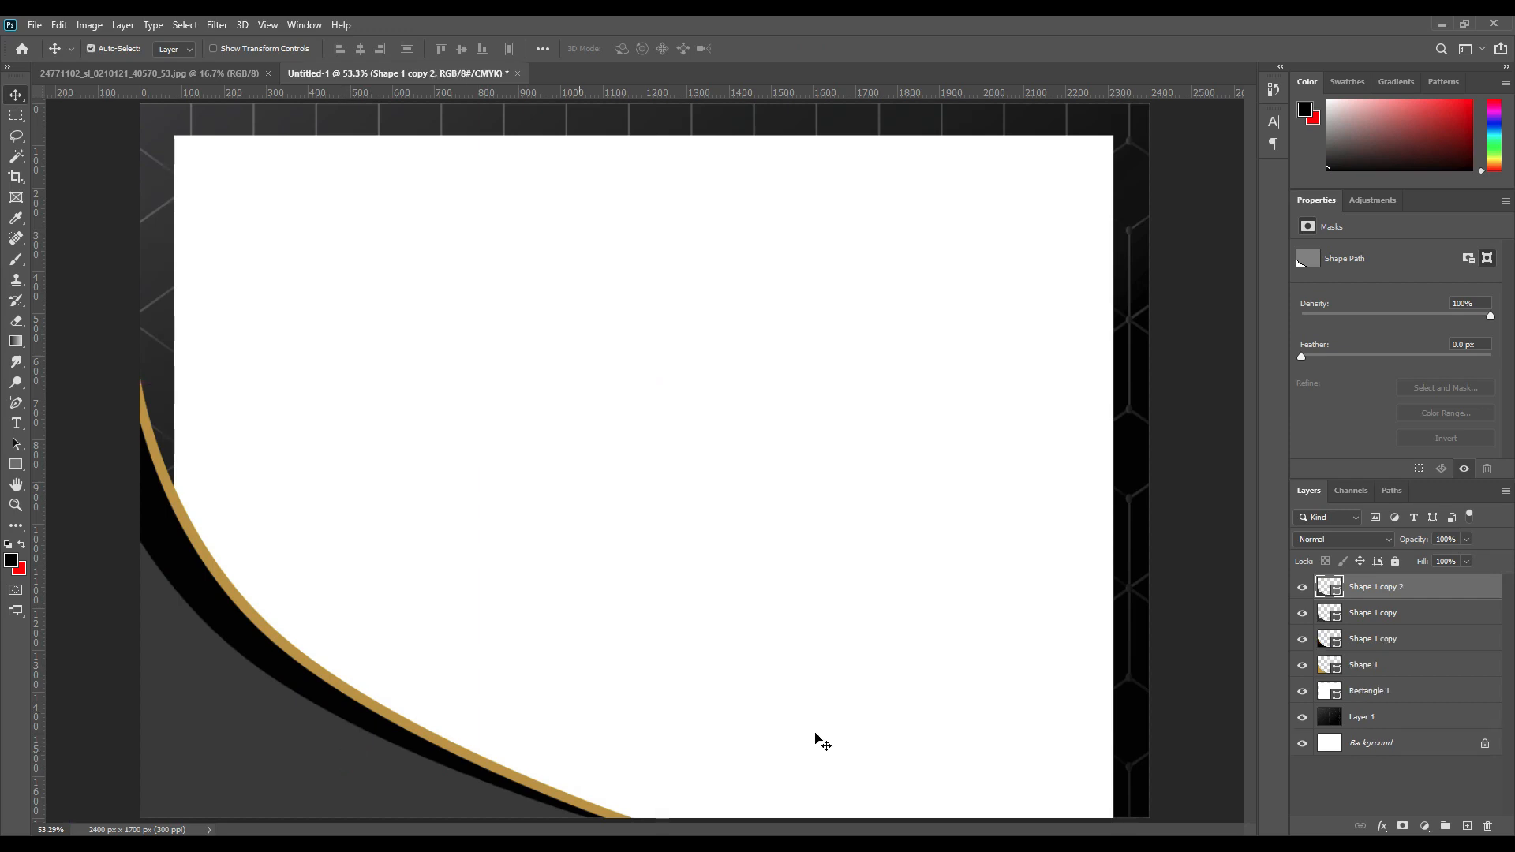
pyautogui.doubleClick(1330, 587)
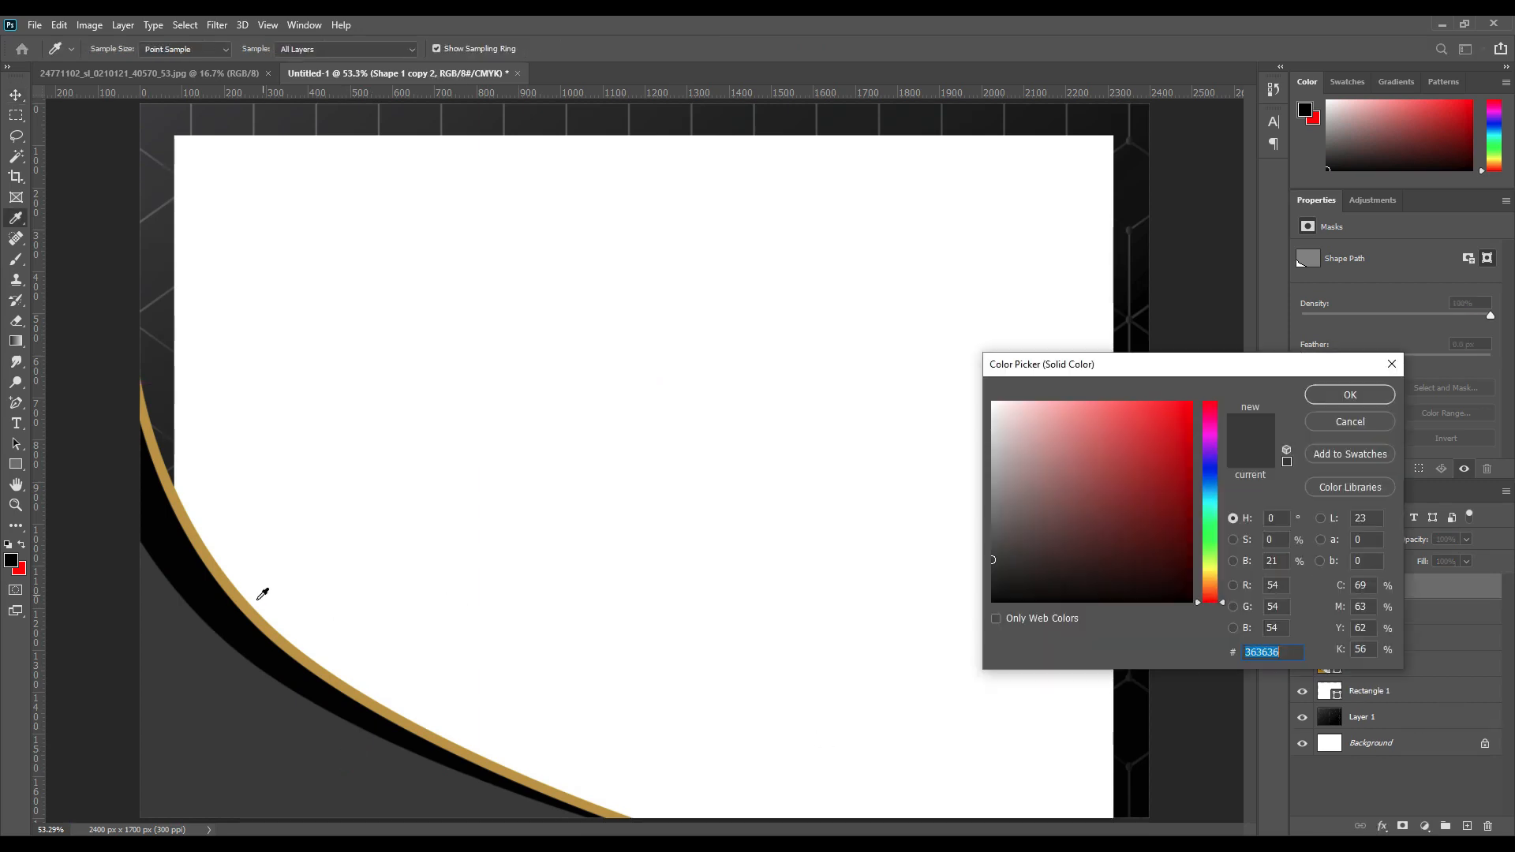
pyautogui.click(230, 602)
pyautogui.click(1340, 396)
pyautogui.hotkey('ctrl', 't')
pyautogui.moveTo(247, 734)
pyautogui.mouseDown()
pyautogui.moveTo(248, 720)
pyautogui.moveTo(238, 746)
pyautogui.mouseUp()
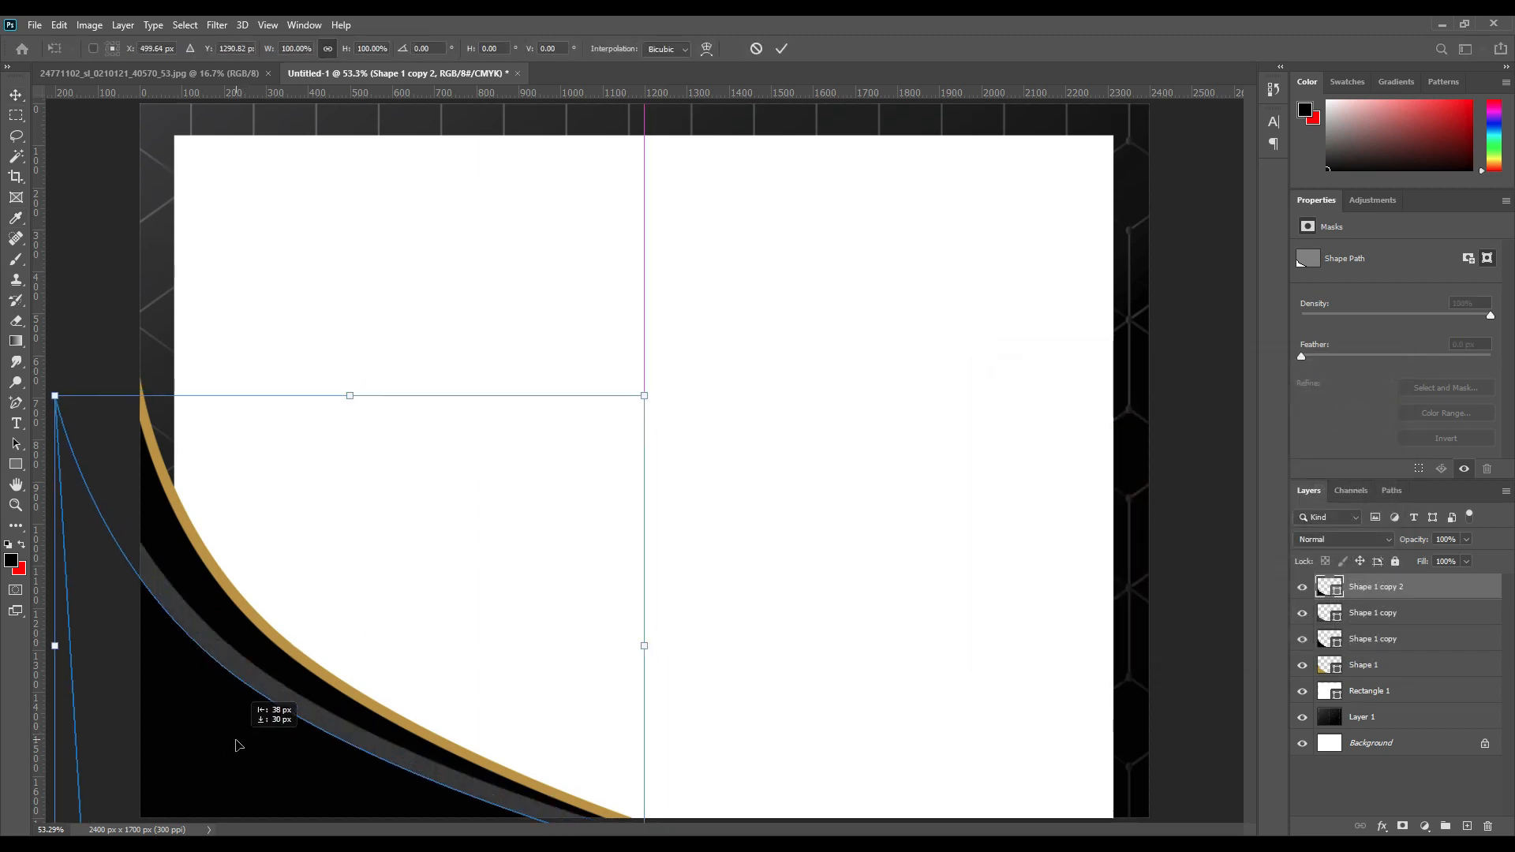
pyautogui.moveTo(691, 398); pyautogui.dragTo(676, 389)
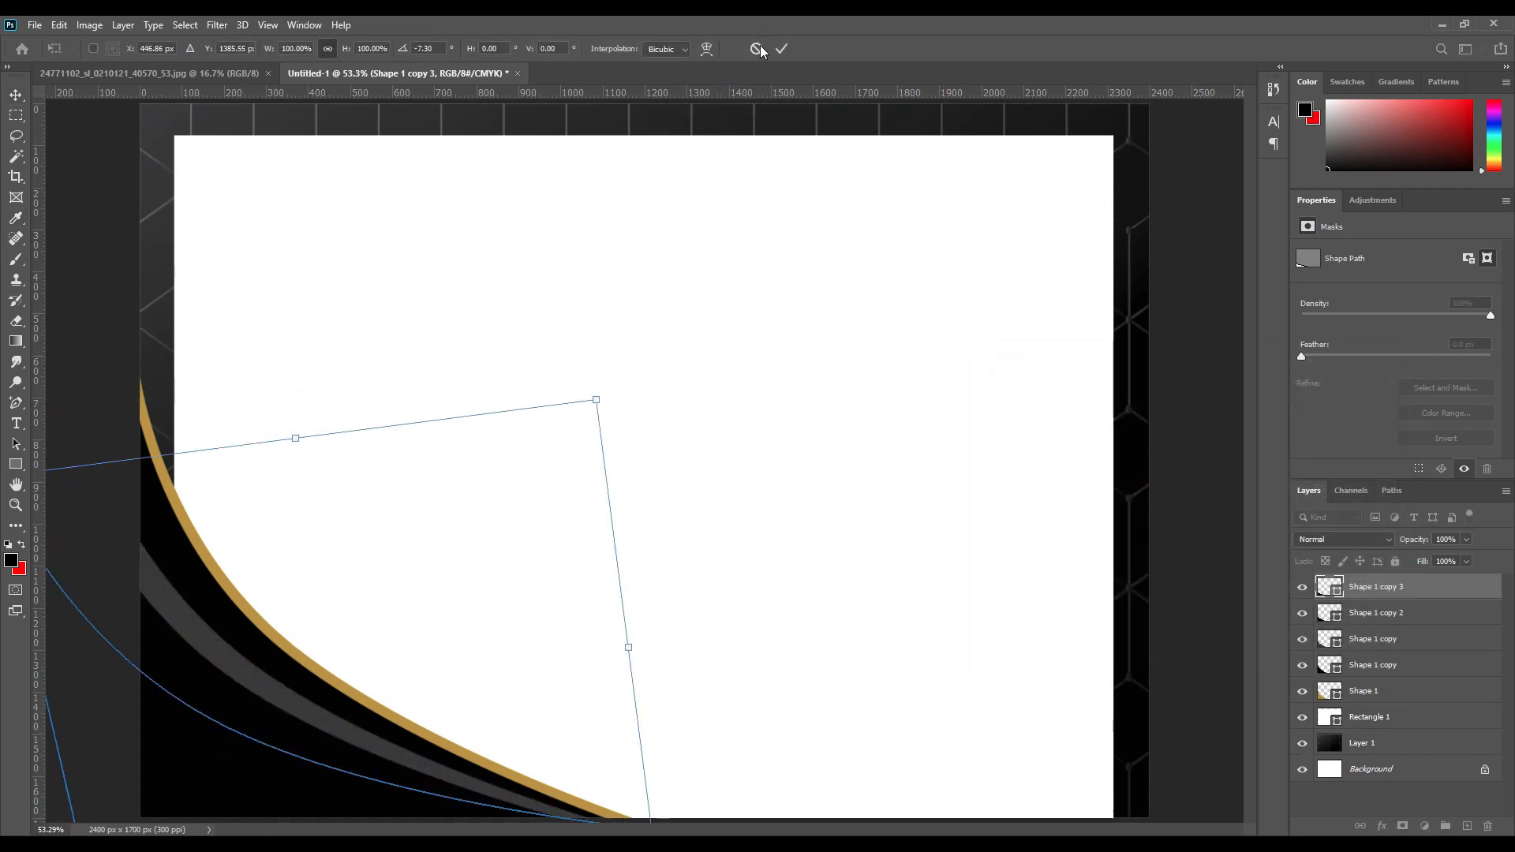
# Step: Apply a rotation of about -7.30° to the topmost curved copy and fill it with the existing band's dark gray
pyautogui.click(781, 49)
pyautogui.click(1330, 588)
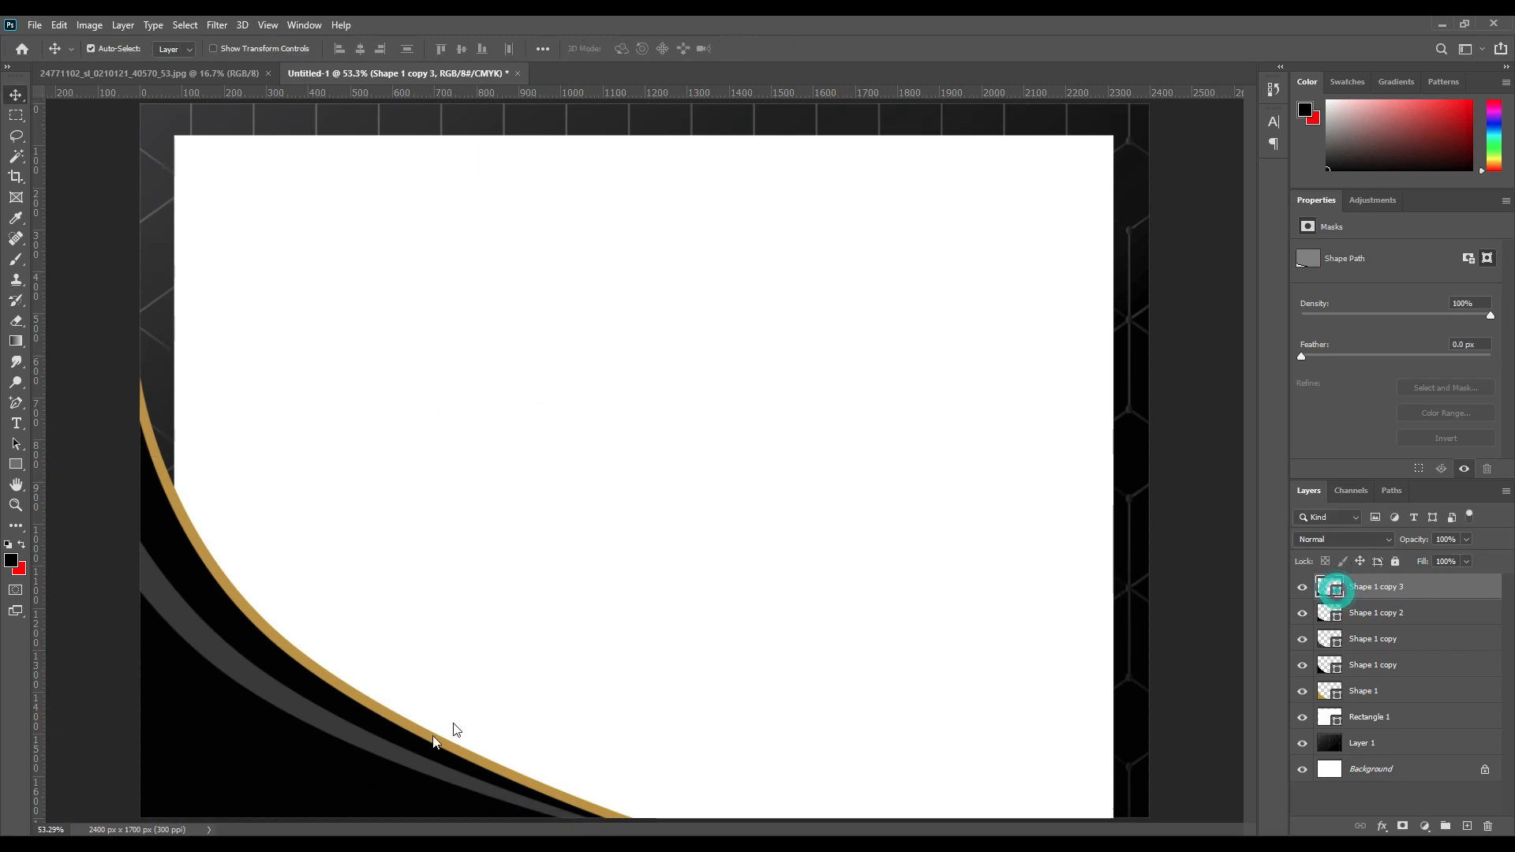
pyautogui.click(323, 719)
pyautogui.click(1350, 395)
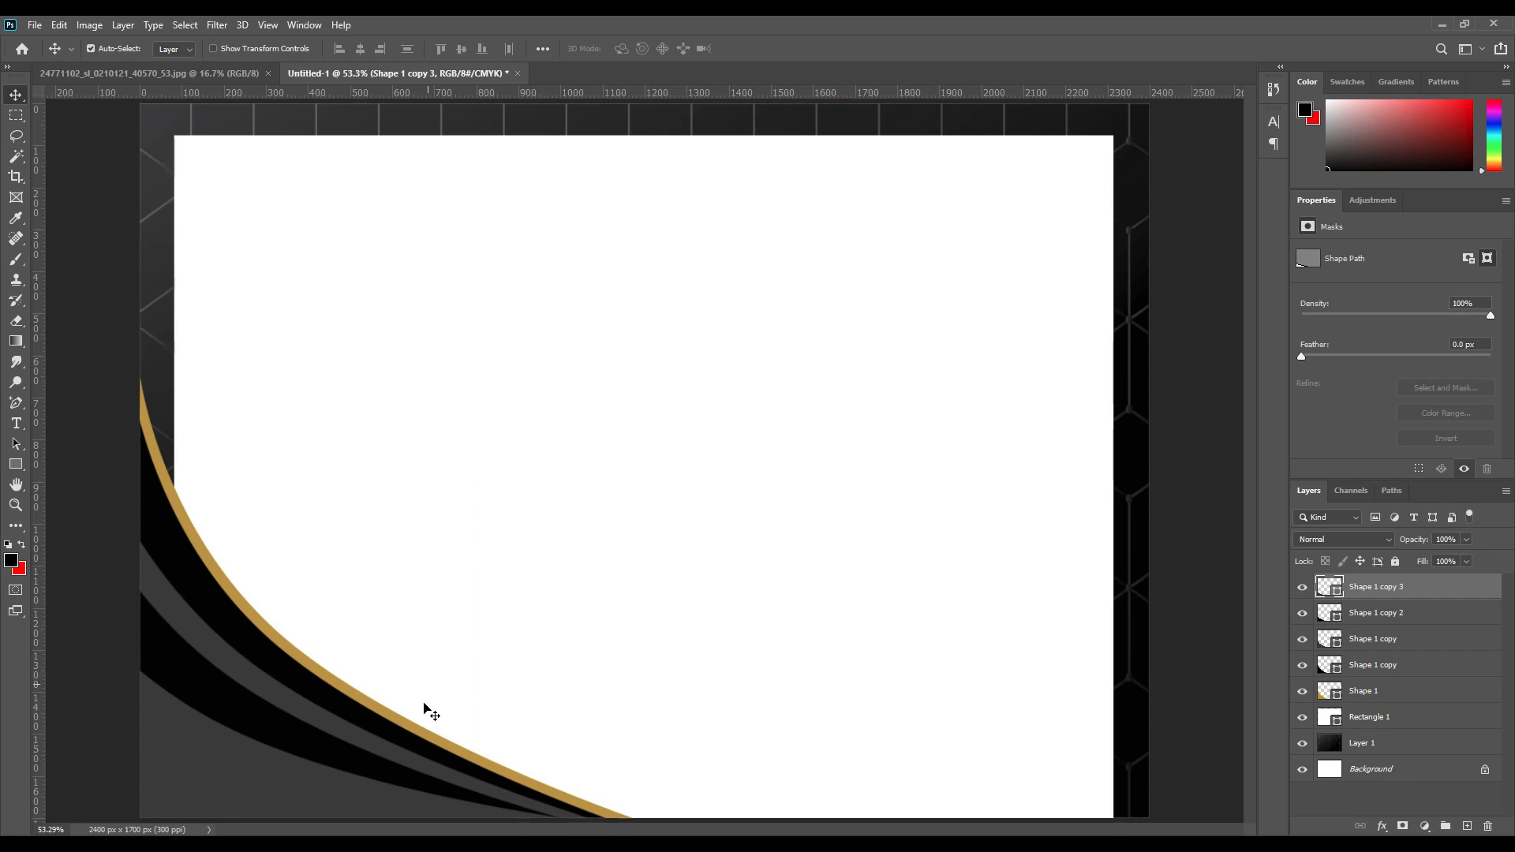
# Step: Duplicate the innermost gray shape farther into the corner and fill the copy with gold sampled from the outer band
pyautogui.click(263, 784)
pyautogui.hotkey('ctrl', 'j')
pyautogui.moveTo(250, 770); pyautogui.dragTo(189, 823)
pyautogui.doubleClick(1332, 591)
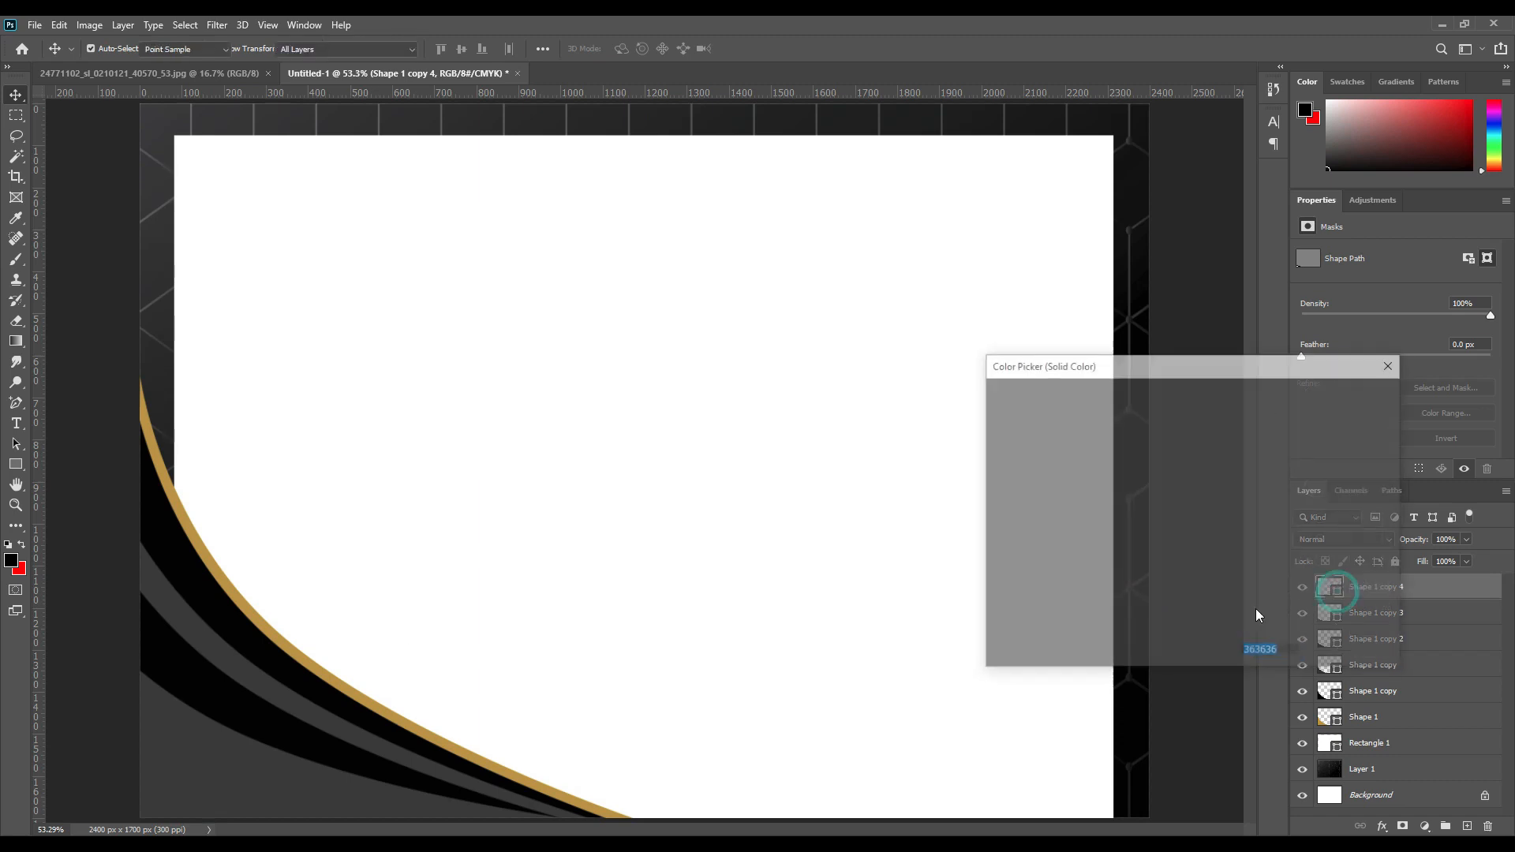
pyautogui.click(220, 567)
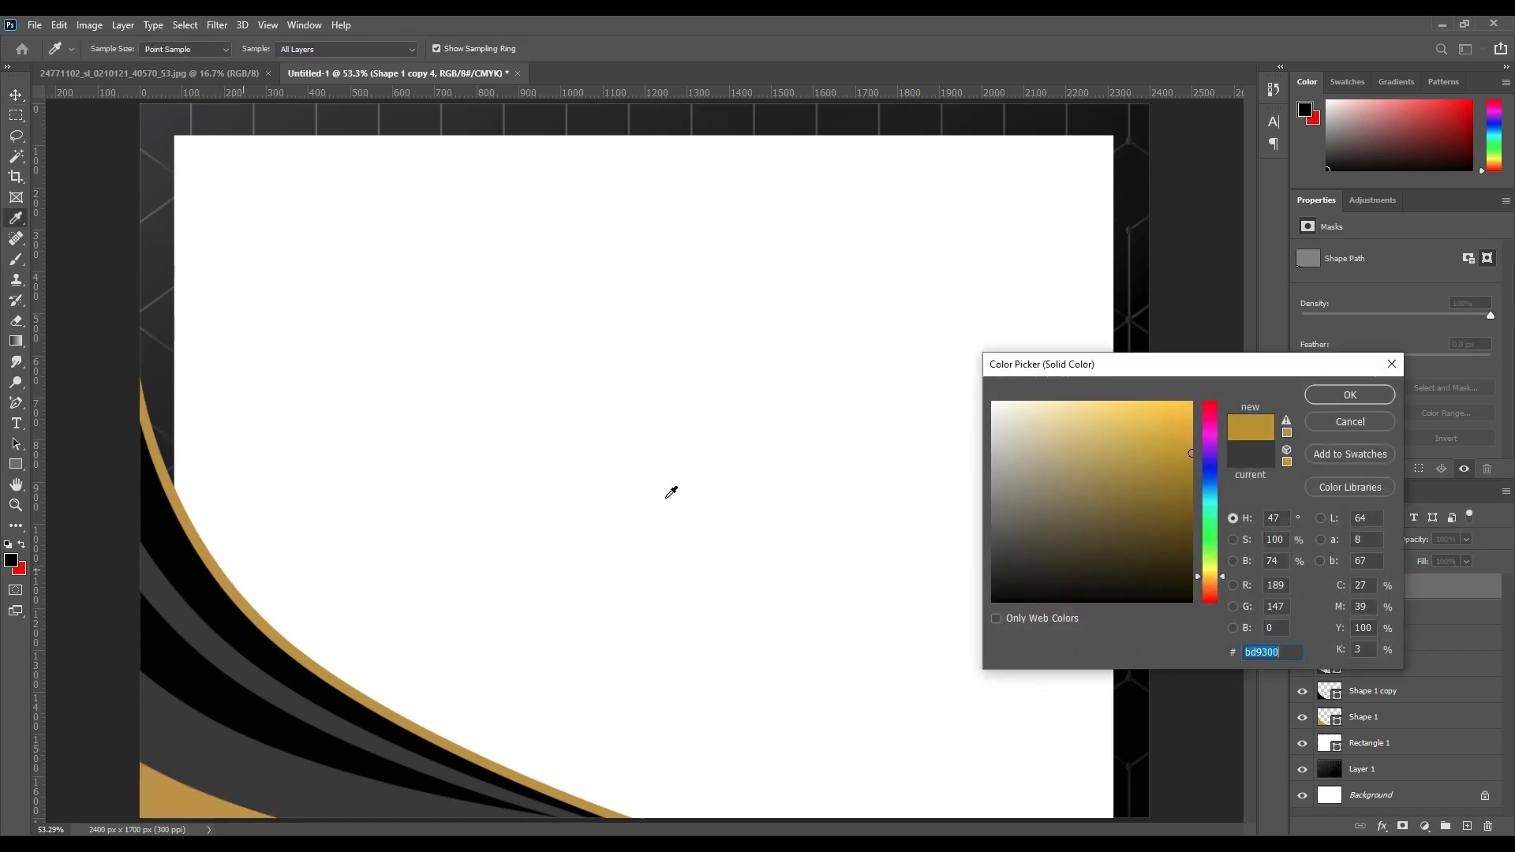
pyautogui.click(1351, 394)
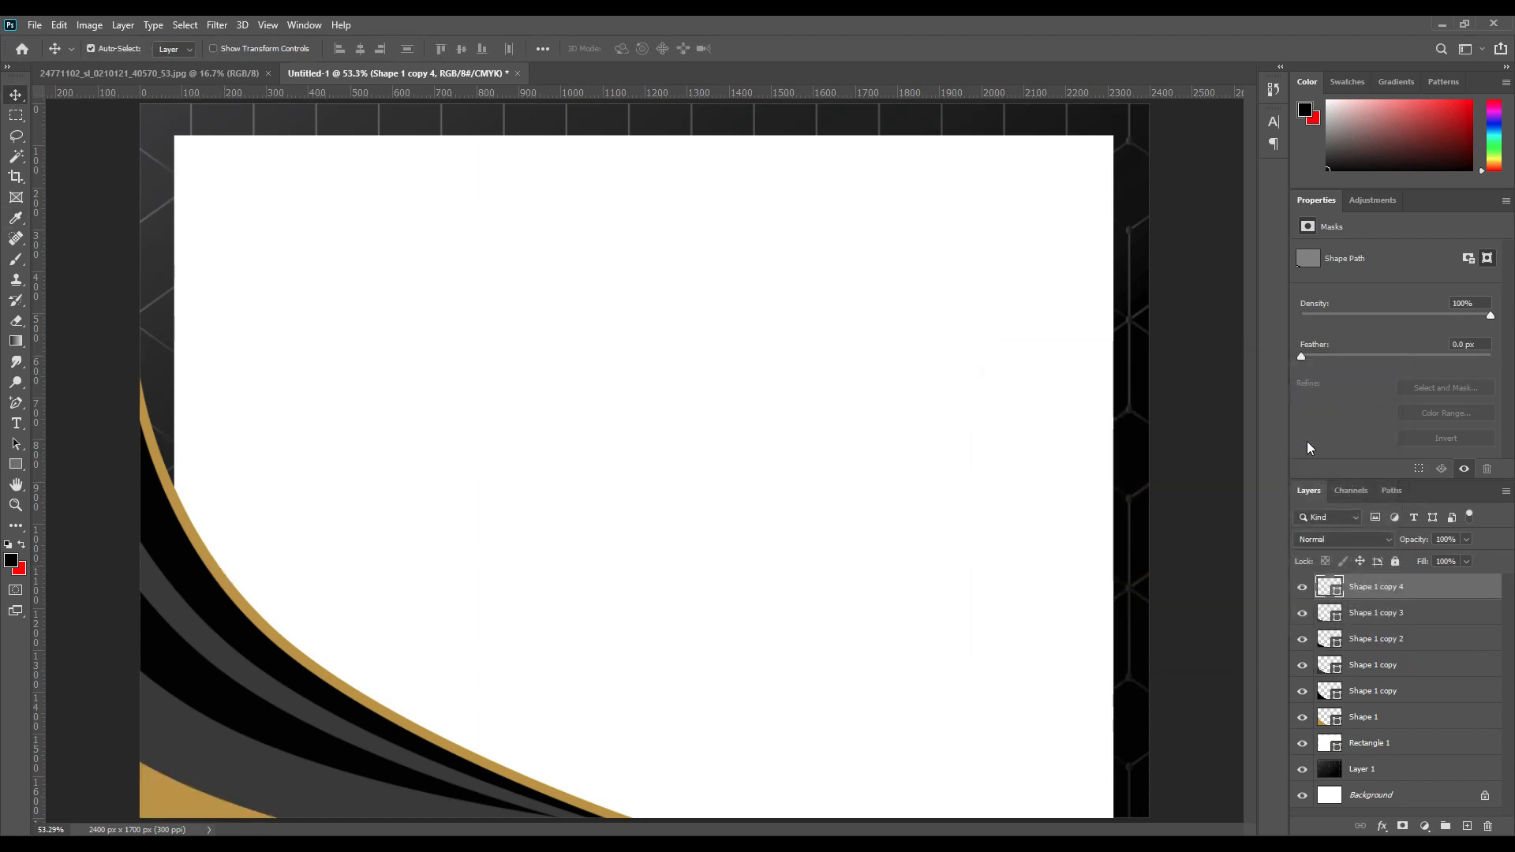
# Step: Move the inner gold shape up and inward, and rotate it about -4.93° so it tapers along the canvas's lower edge
pyautogui.moveTo(194, 803); pyautogui.dragTo(218, 776)
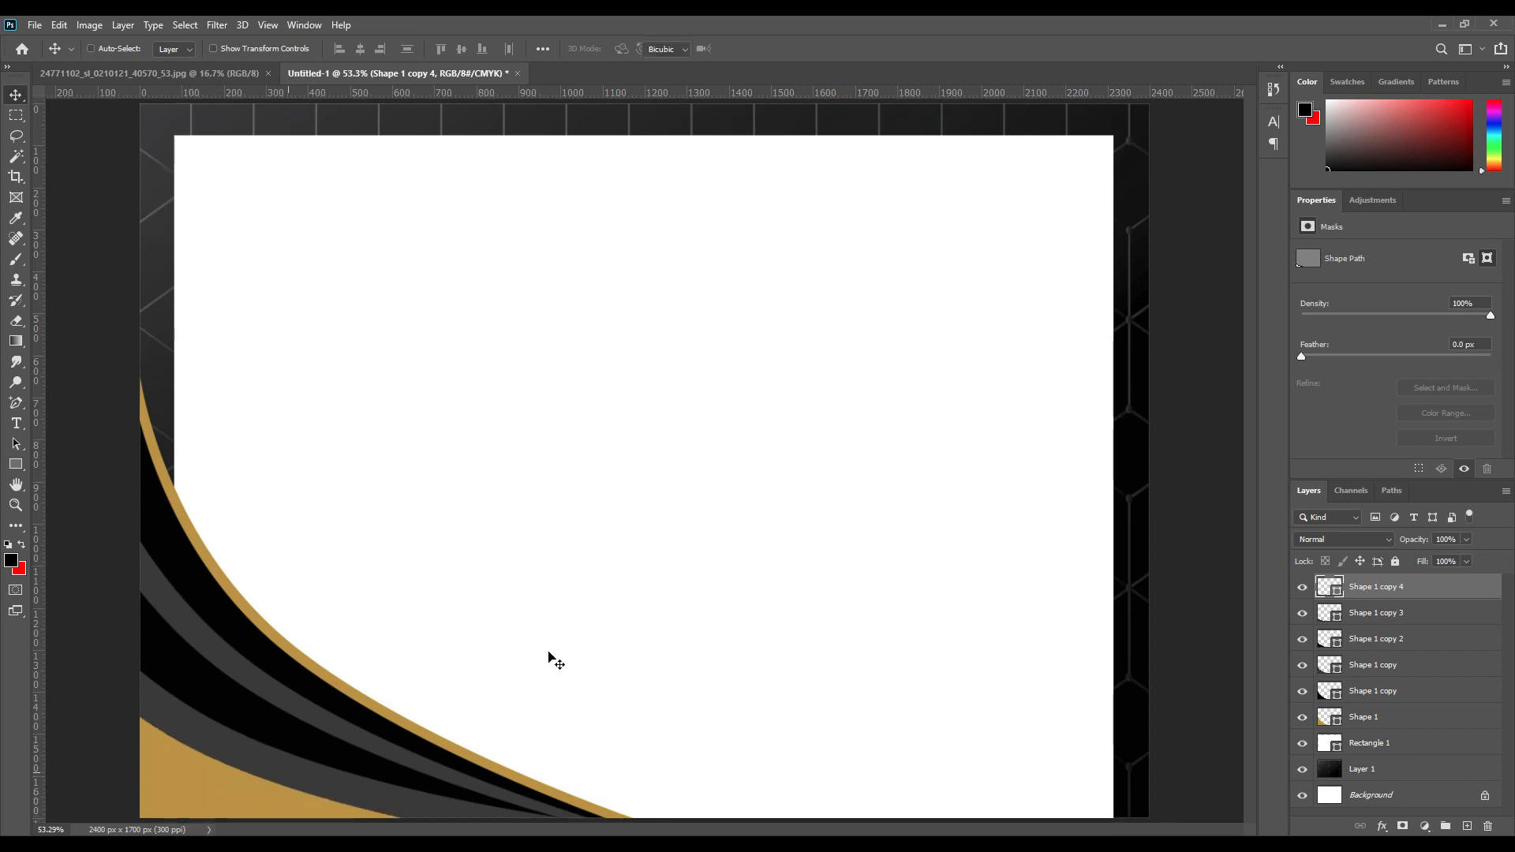
pyautogui.hotkey('ctrl', 't')
pyautogui.moveTo(690, 569); pyautogui.dragTo(672, 538)
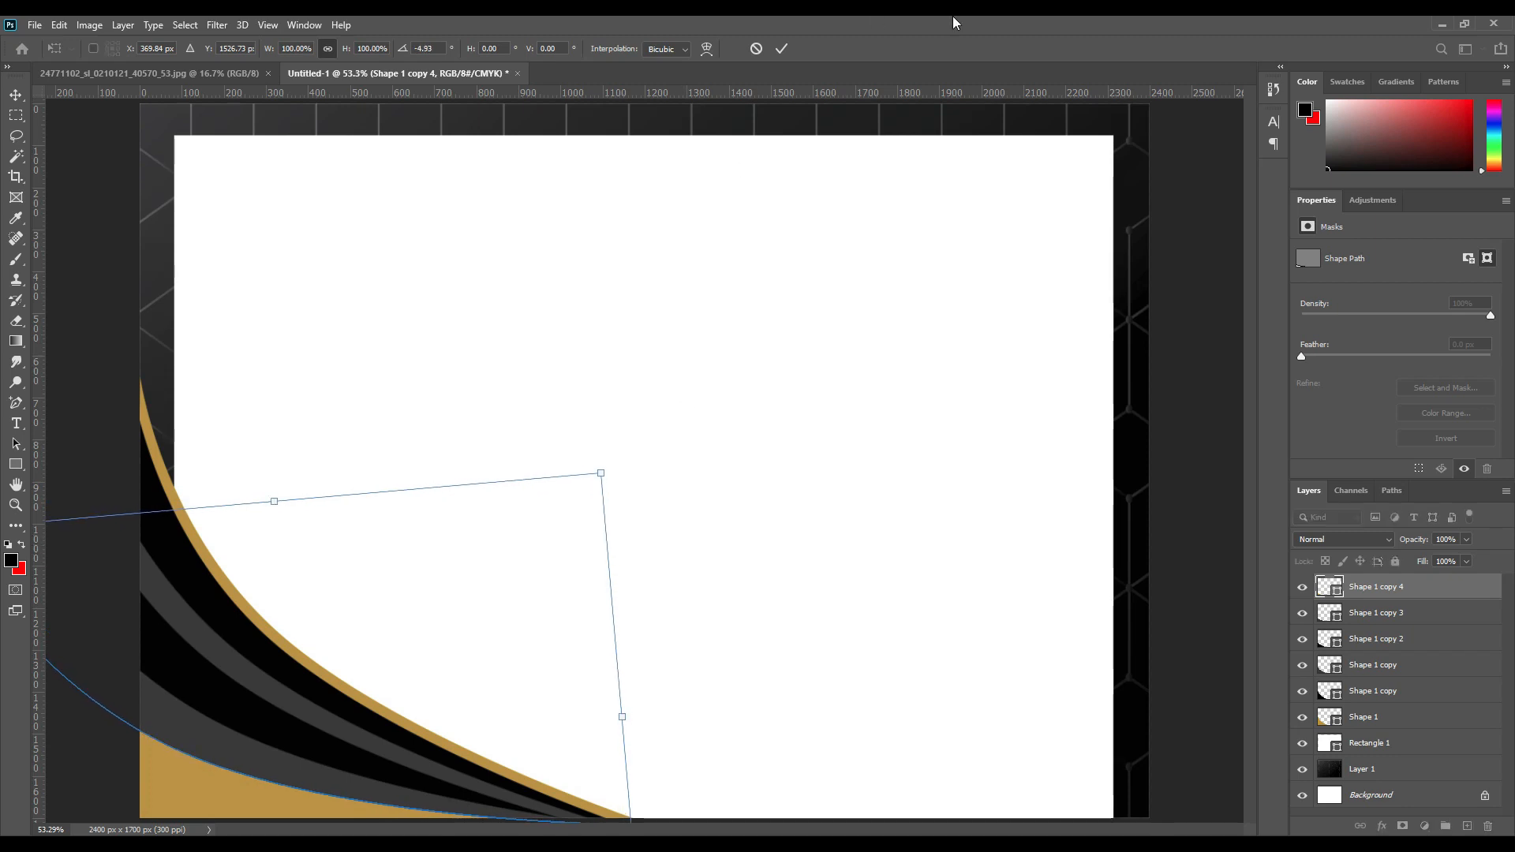
pyautogui.click(782, 49)
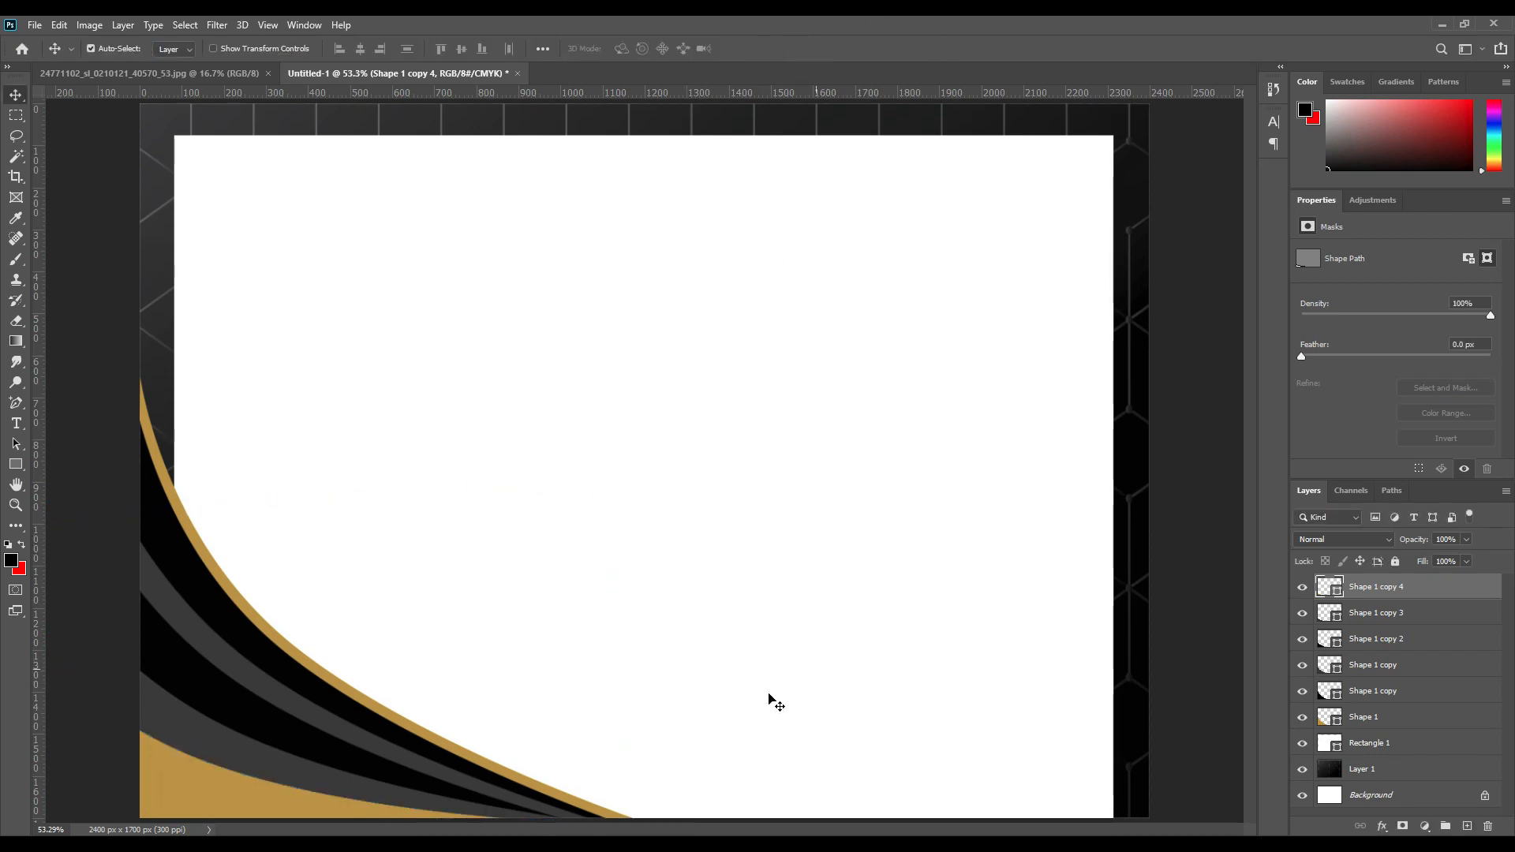
# Step: Apply a copper-gold Gradient Overlay to the outer gold band with Reflected style, -168° angle and 108% scale
pyautogui.click(550, 791)
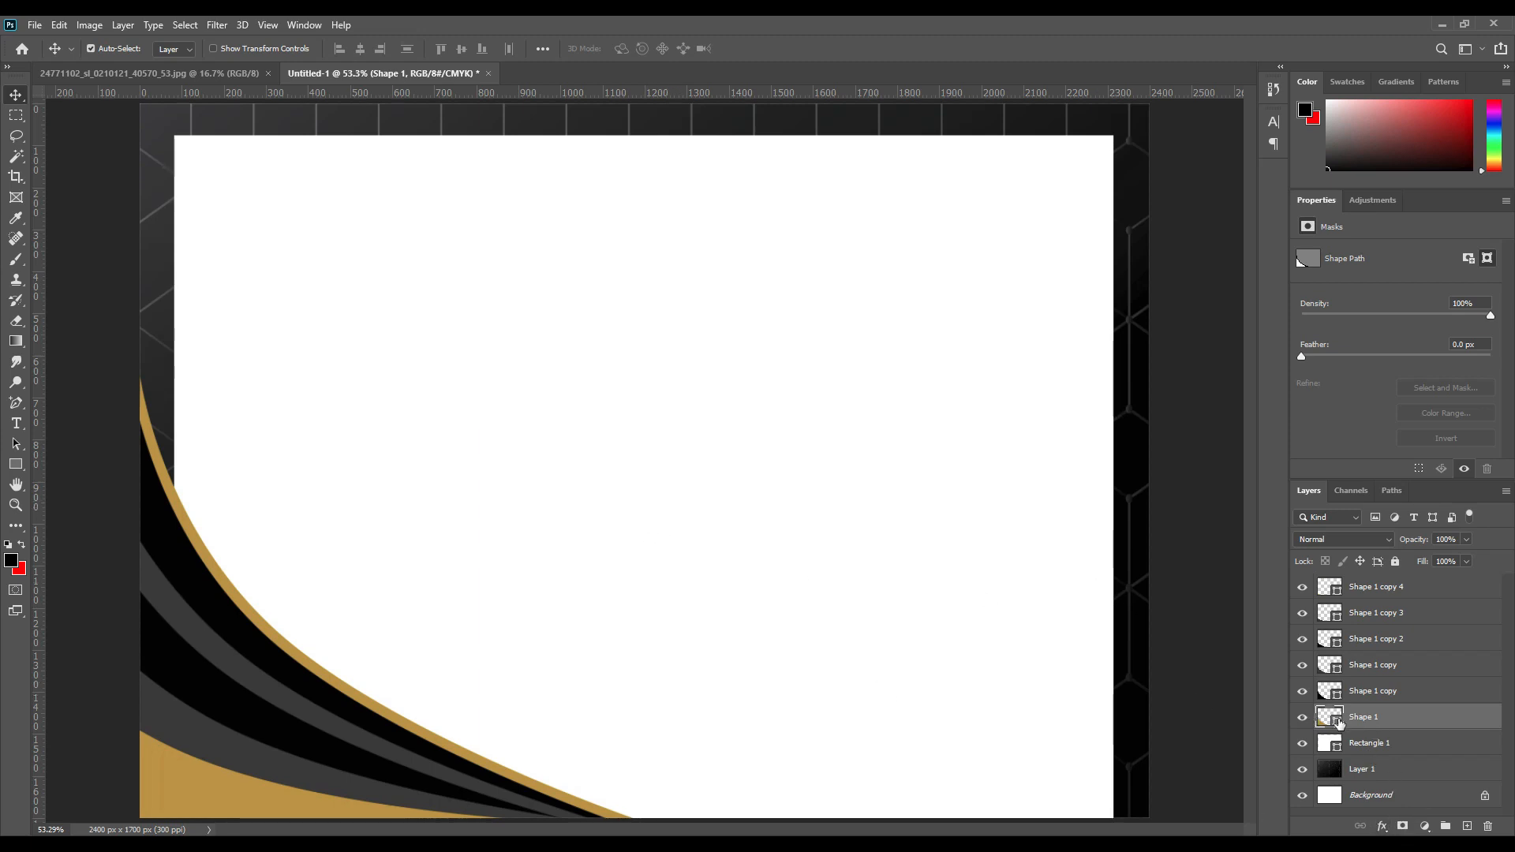
pyautogui.click(1381, 827)
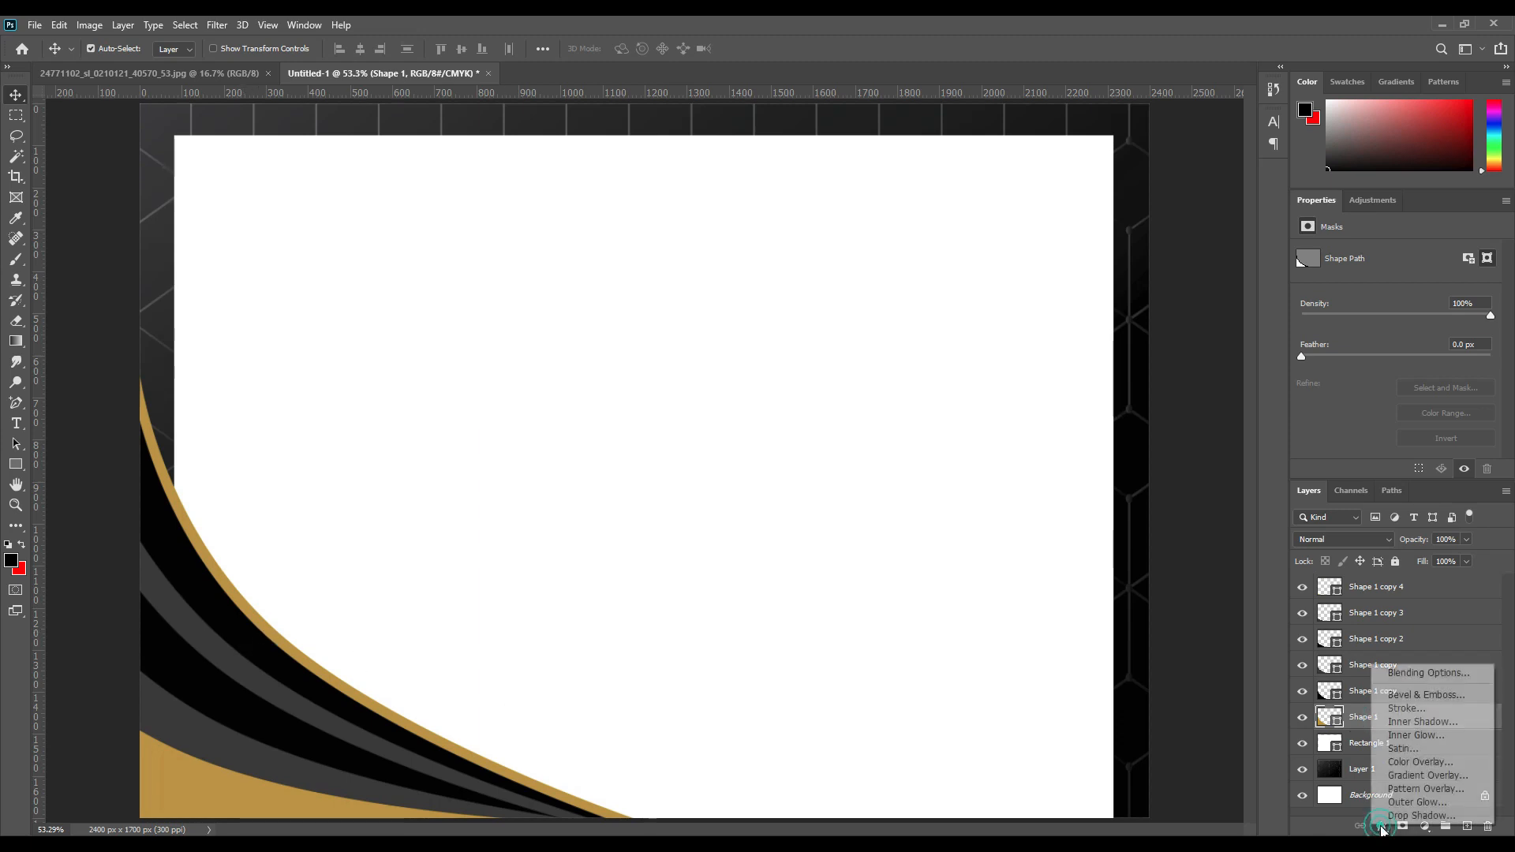
pyautogui.click(1417, 776)
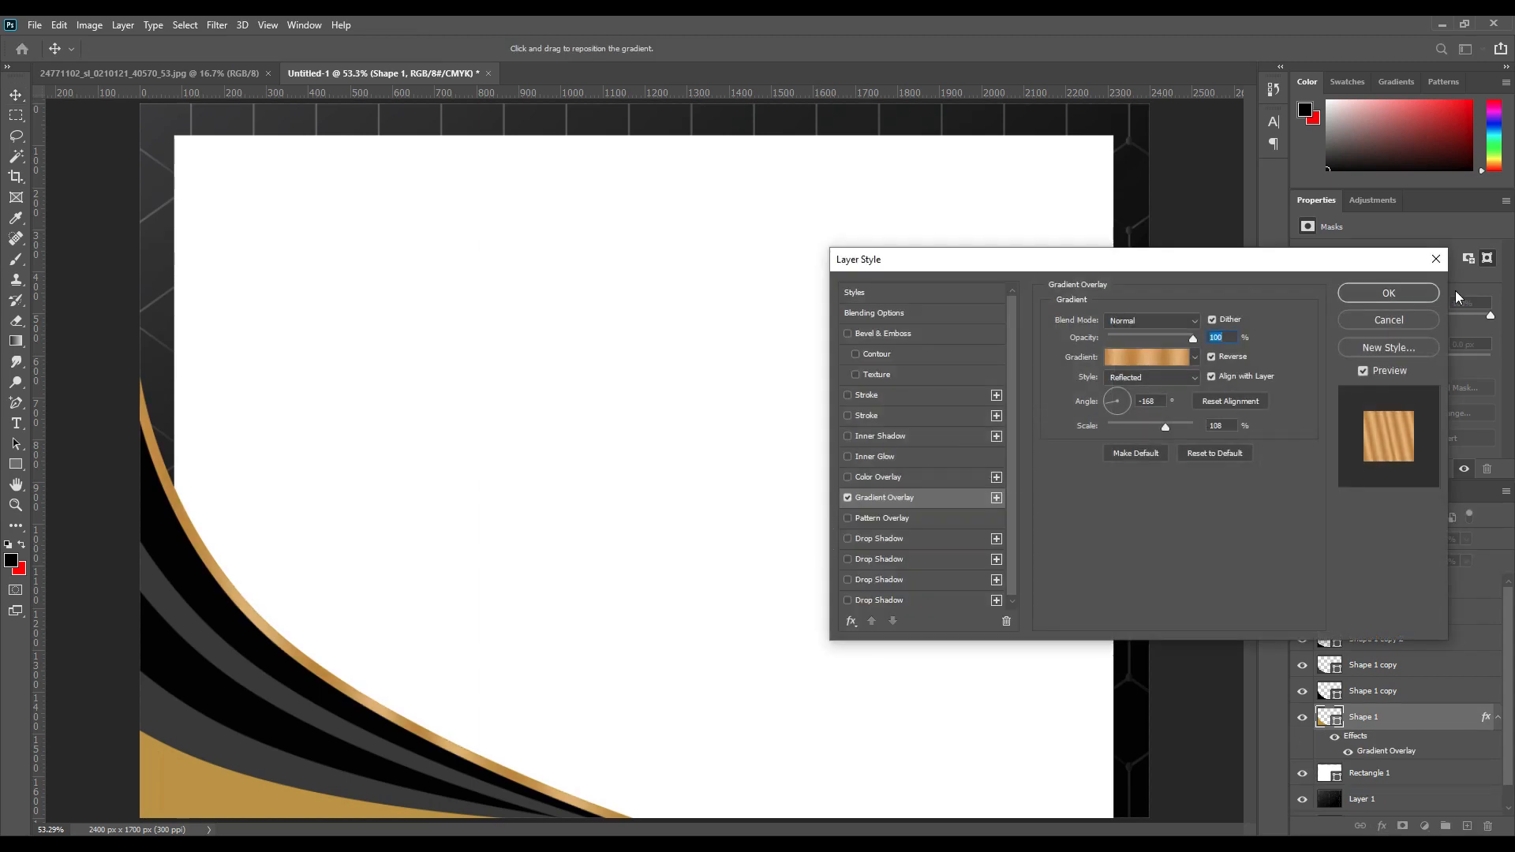
pyautogui.click(1382, 294)
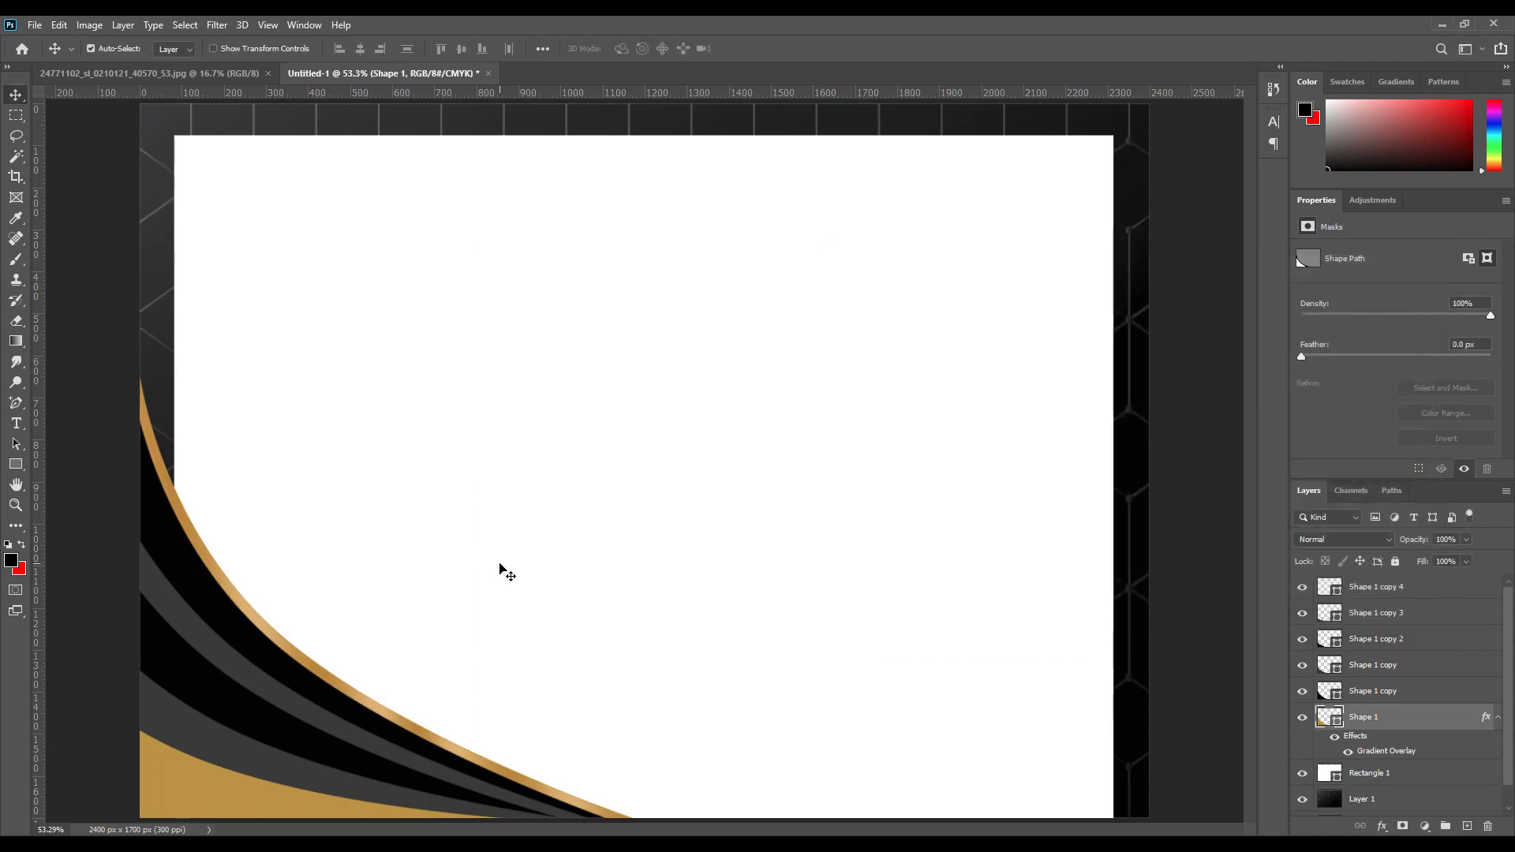
# Step: Add a Gradient Overlay to the black band next to the gold edge, using the Black, White preset from Basics
pyautogui.click(197, 582)
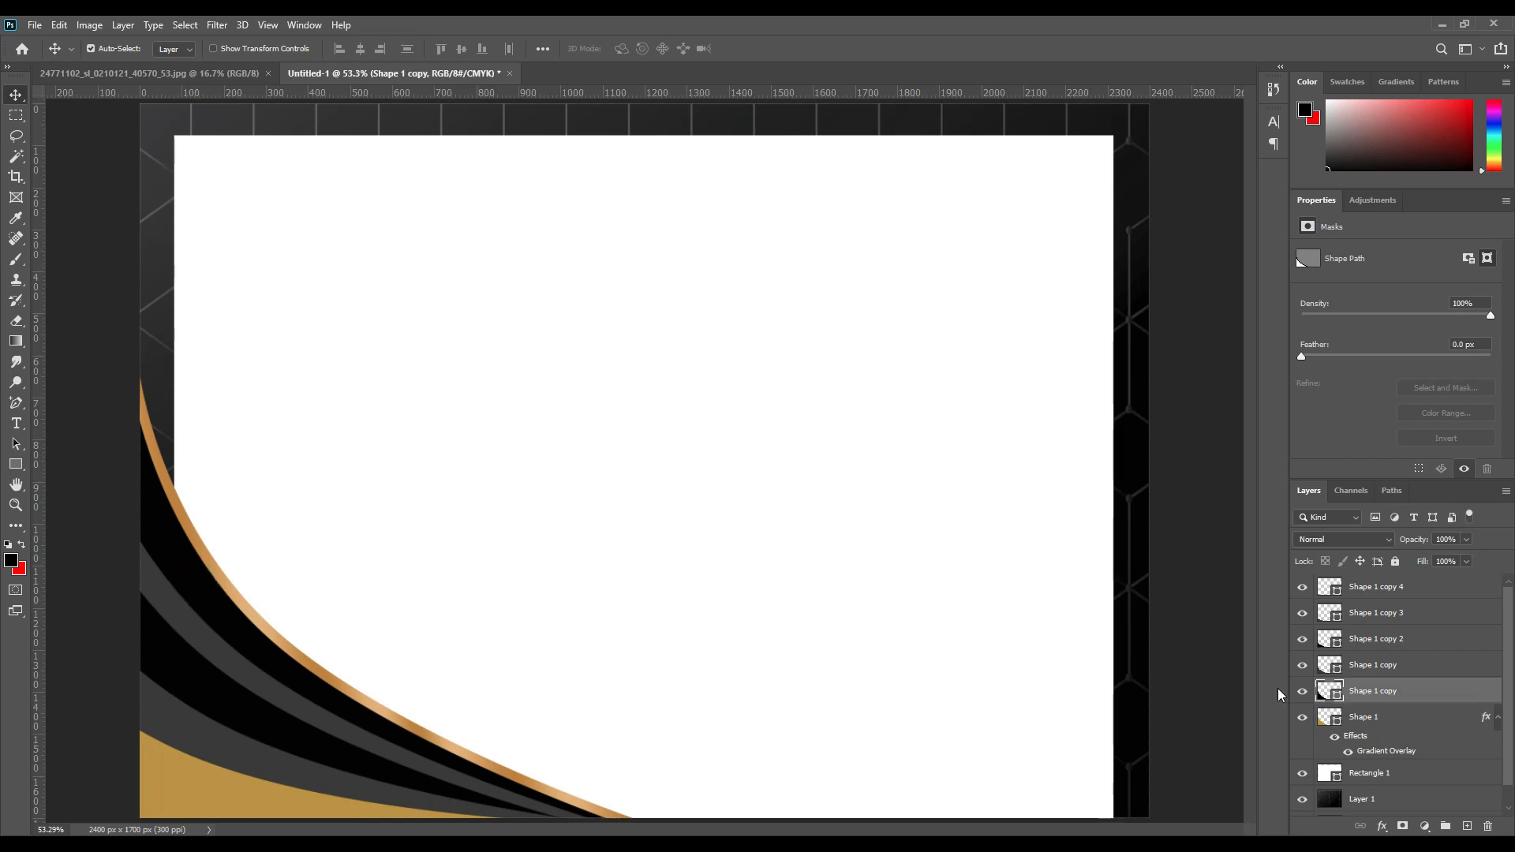
pyautogui.click(1382, 826)
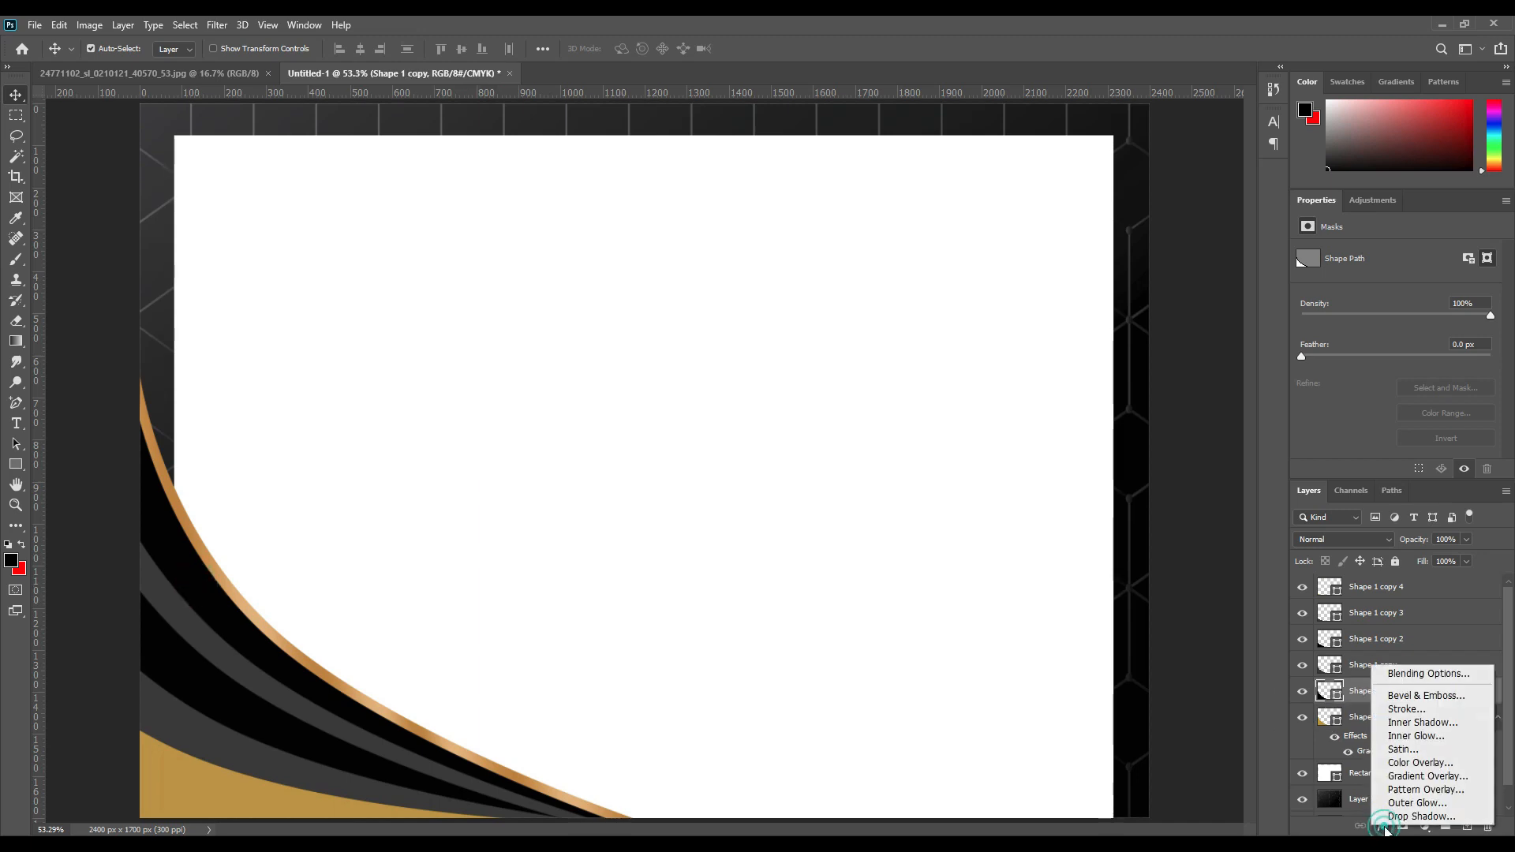
pyautogui.click(1416, 779)
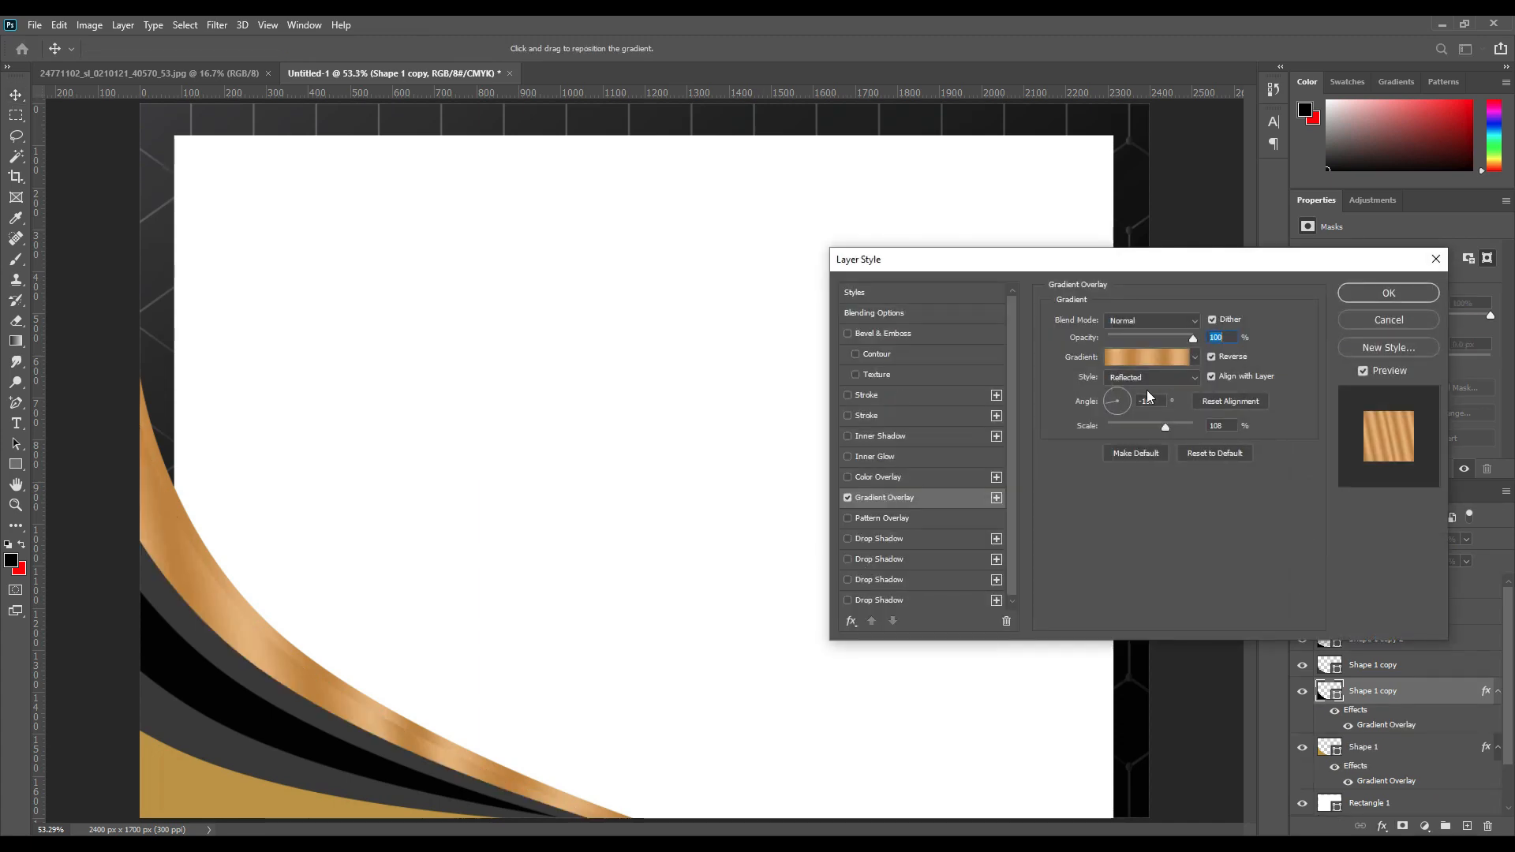
pyautogui.click(1195, 357)
pyautogui.click(1066, 388)
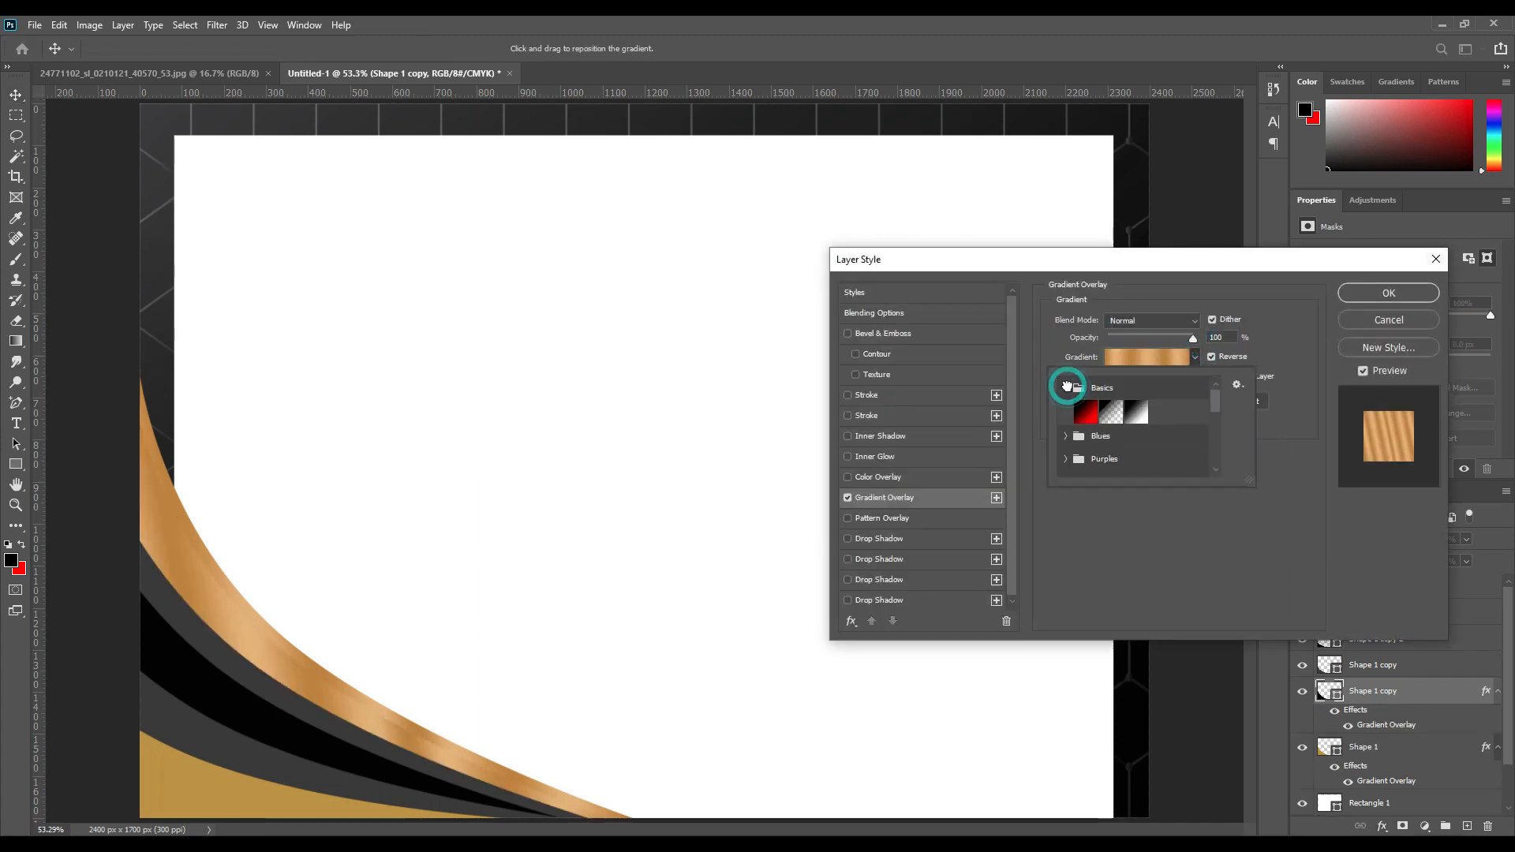
pyautogui.click(1136, 411)
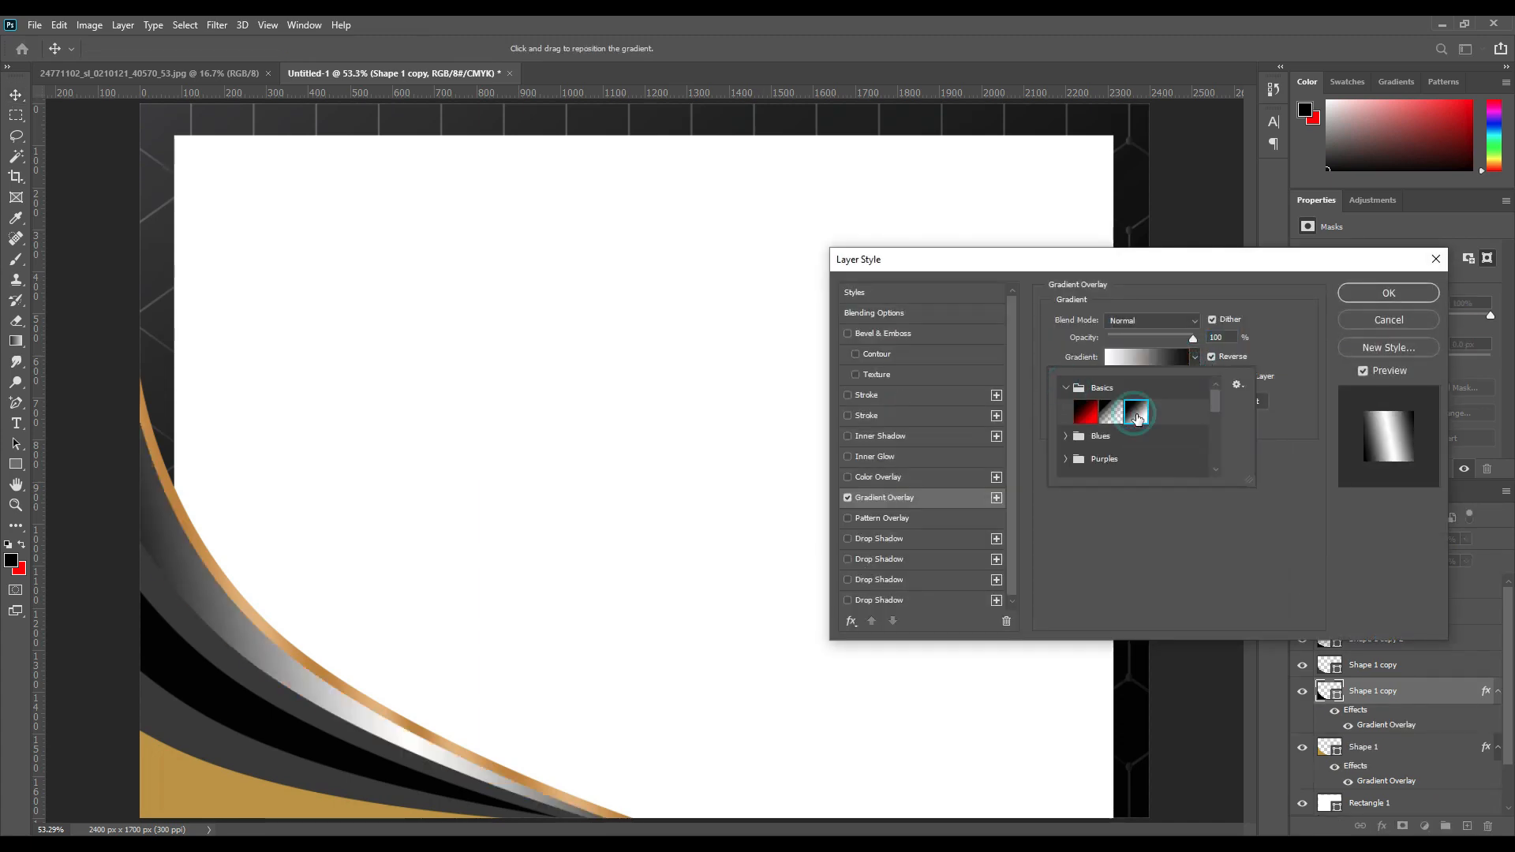
pyautogui.click(1290, 440)
# Step: Change the white end stop of the black band's overlay gradient to gray #6c6c6c
pyautogui.click(1154, 357)
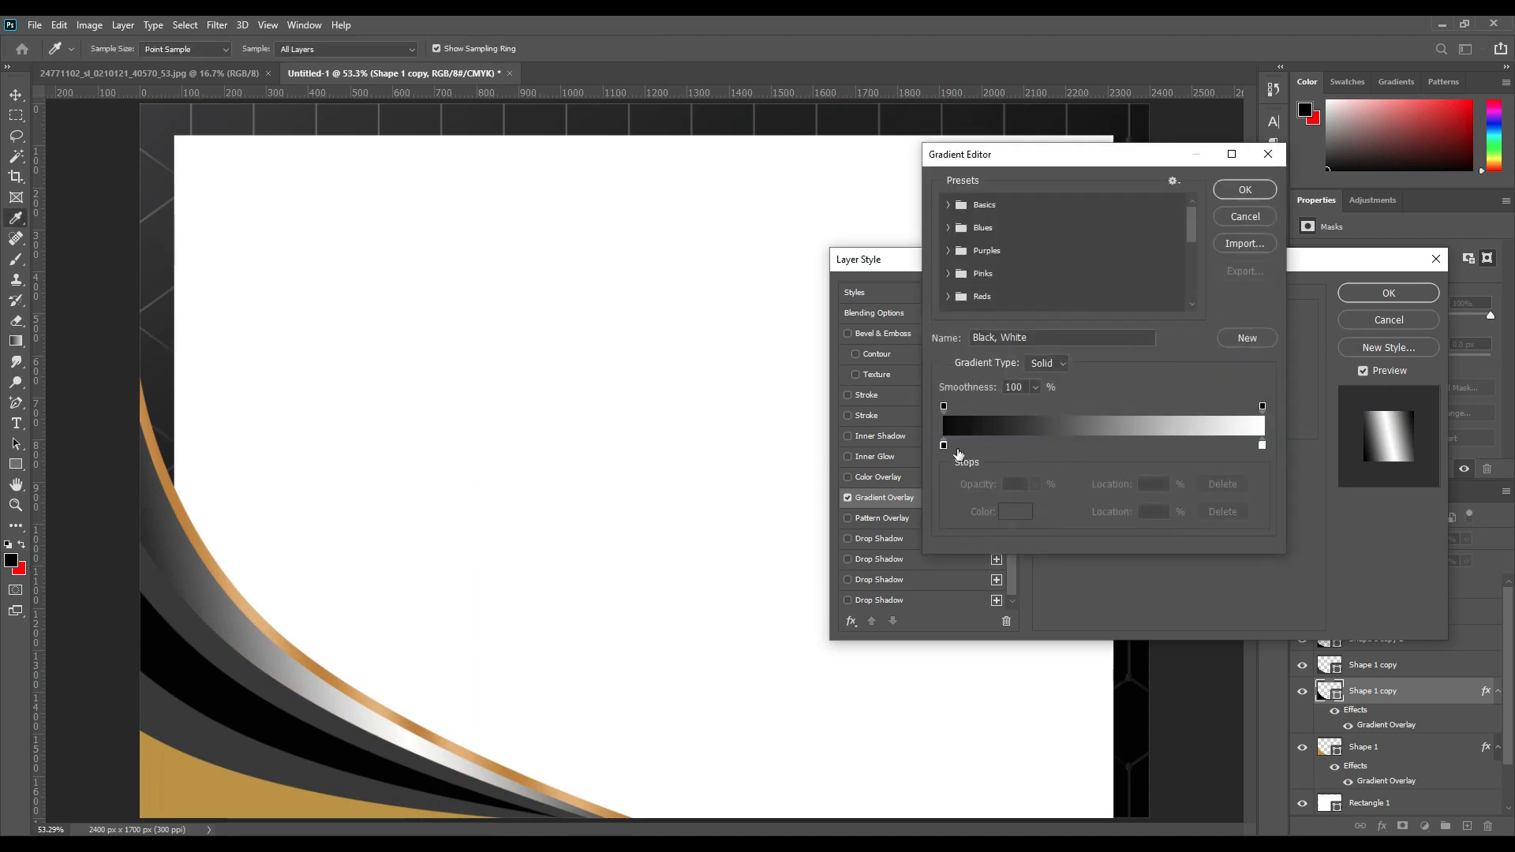
pyautogui.click(1261, 447)
pyautogui.click(1015, 511)
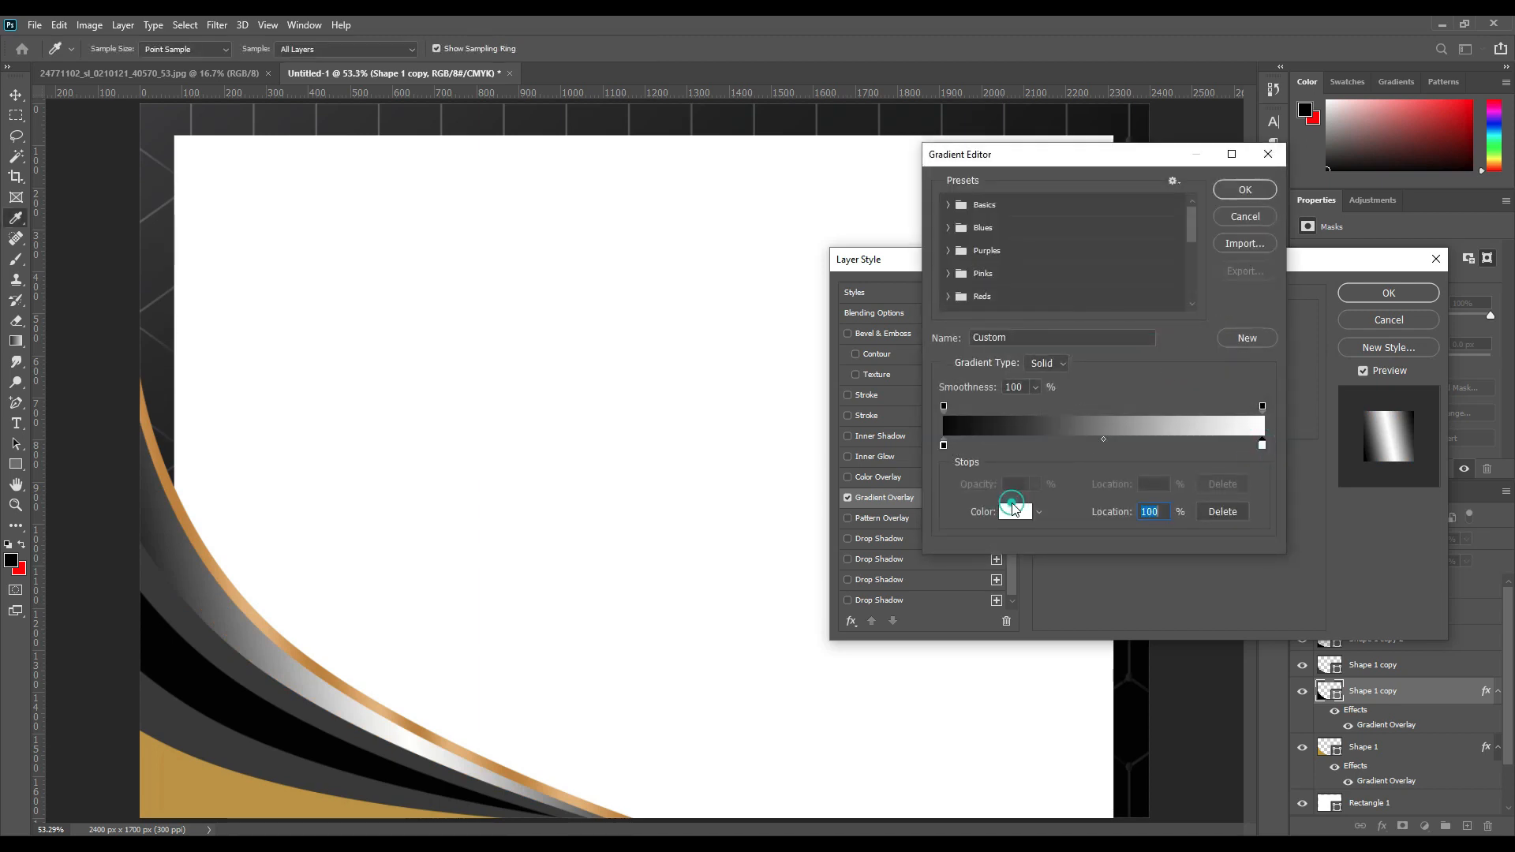
pyautogui.write('606060')
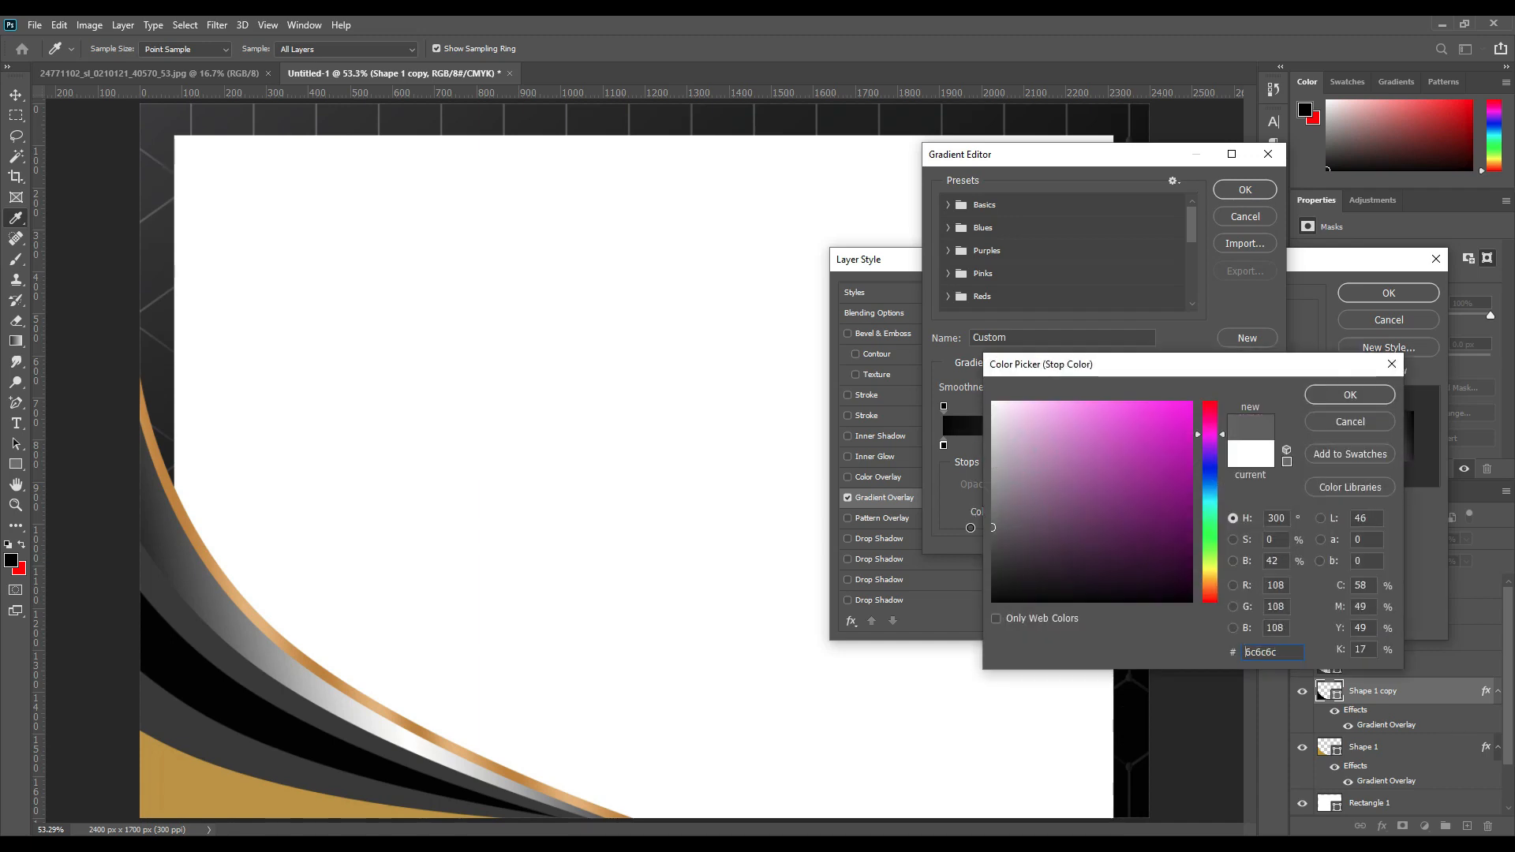
pyautogui.click(1349, 395)
pyautogui.click(1245, 190)
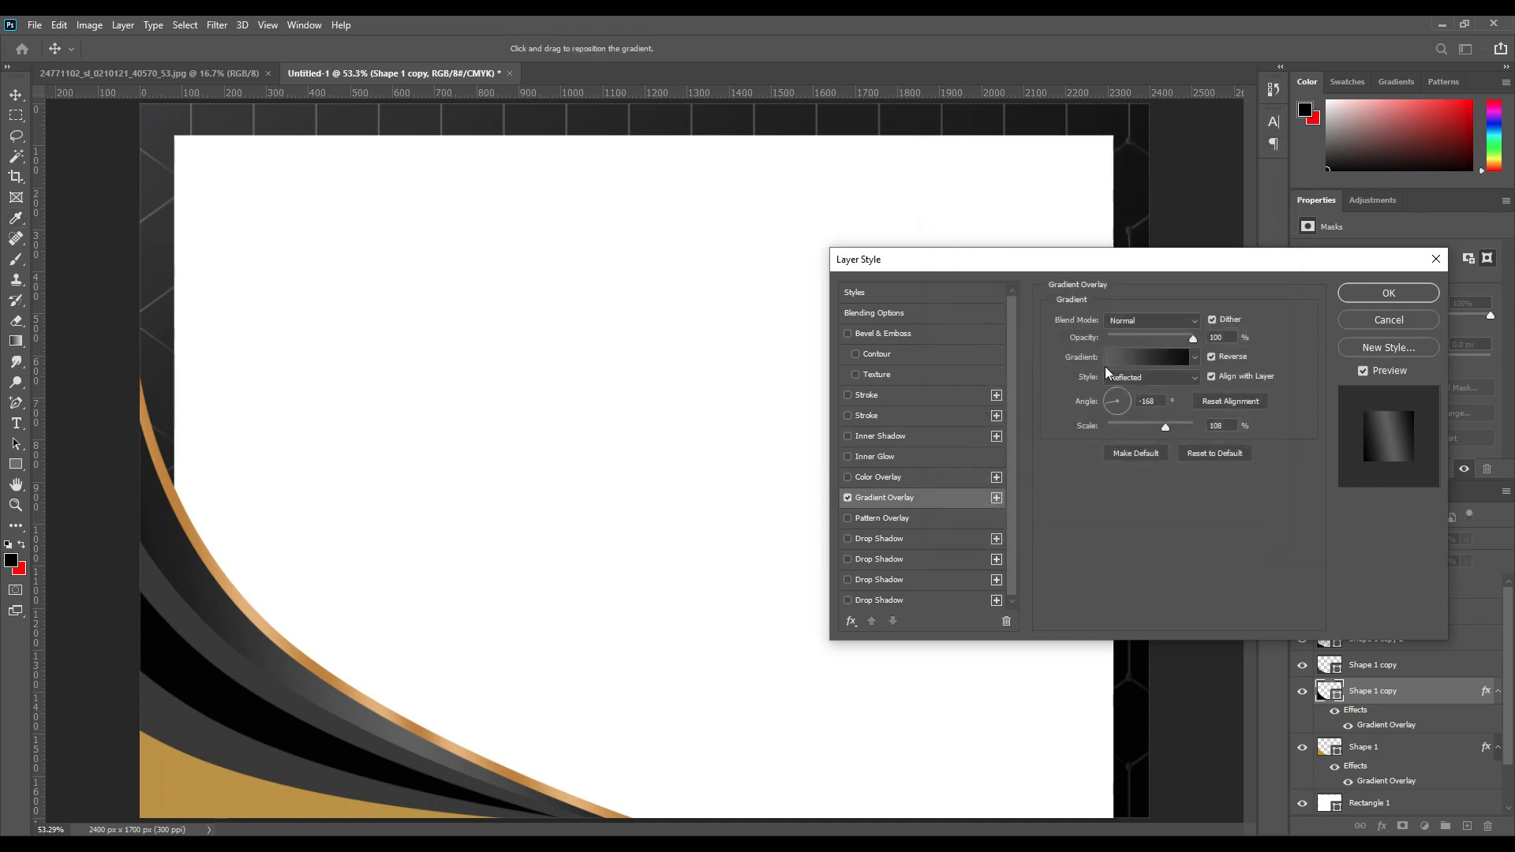
# Step: Set the black band's Gradient Overlay angle to 82°, keeping the Reflected style, and accept the layer style
pyautogui.click(1107, 400)
pyautogui.click(1116, 398)
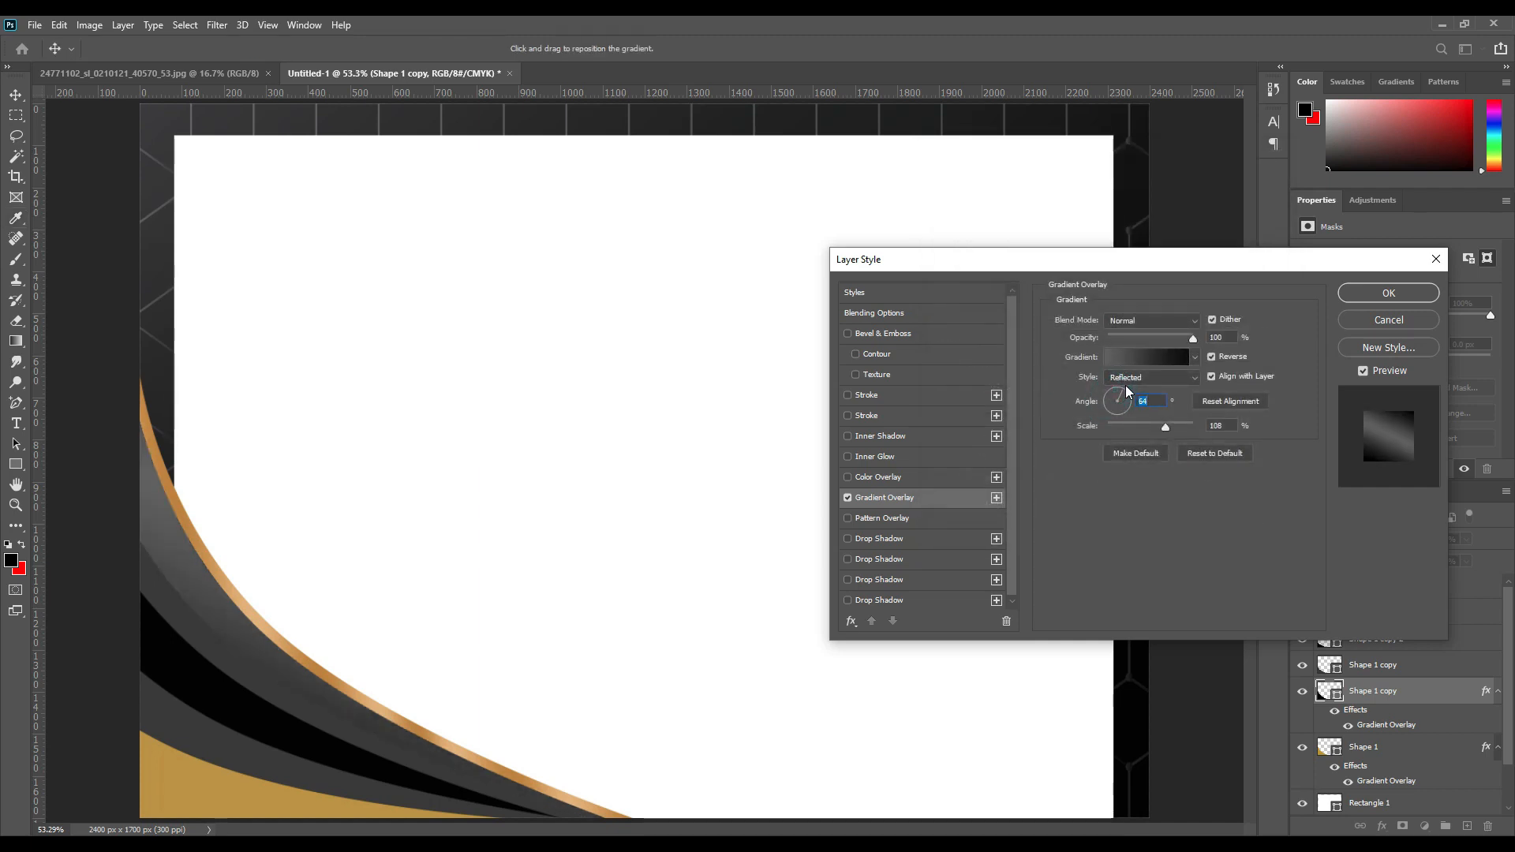
pyautogui.click(1126, 381)
pyautogui.click(1224, 501)
pyautogui.click(1127, 397)
pyautogui.moveTo(1127, 399); pyautogui.dragTo(1124, 393)
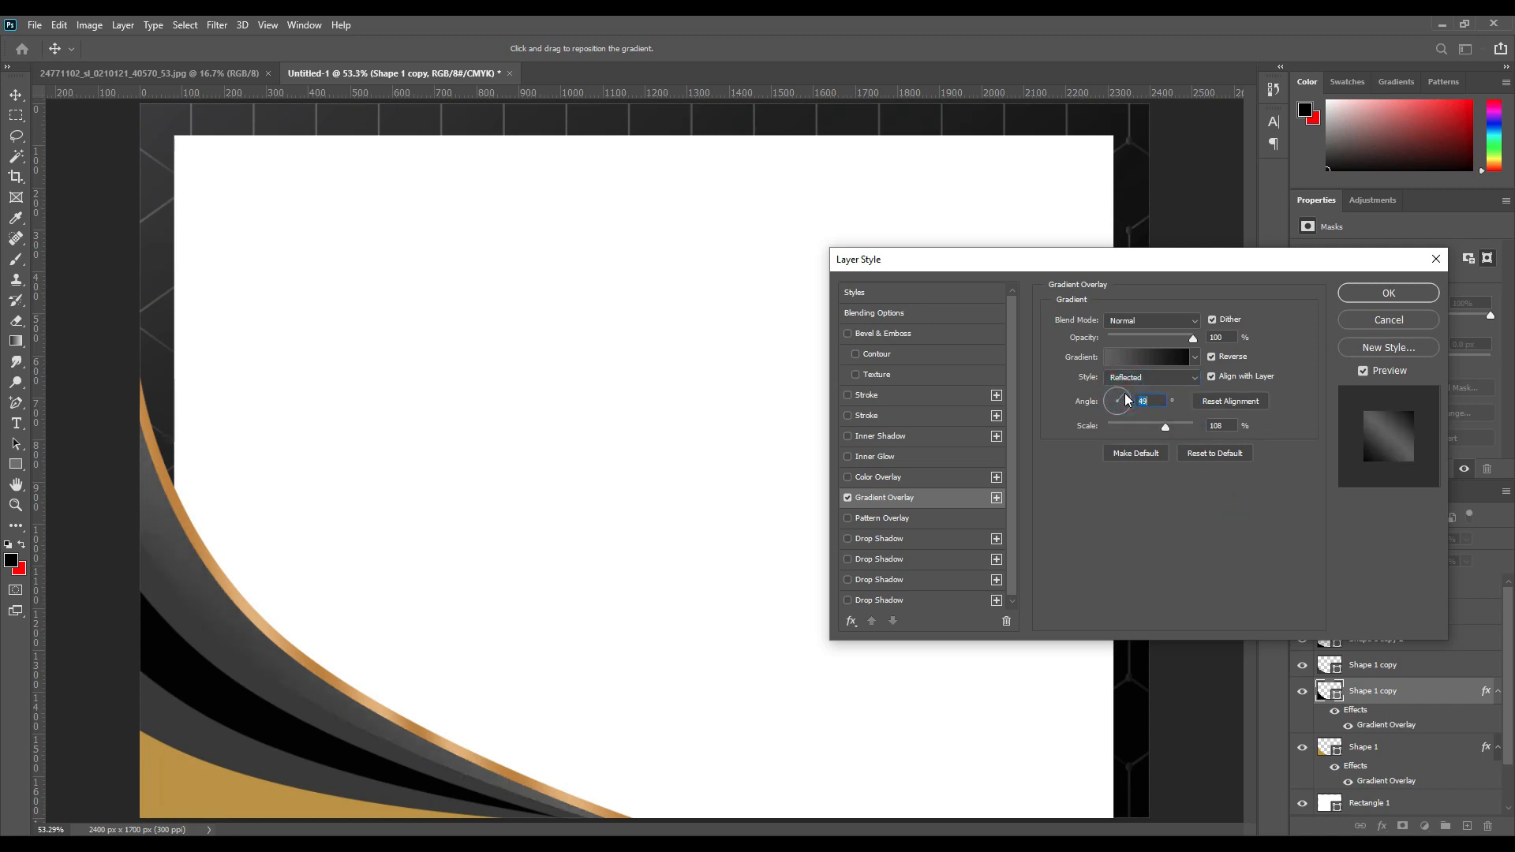
pyautogui.click(1125, 394)
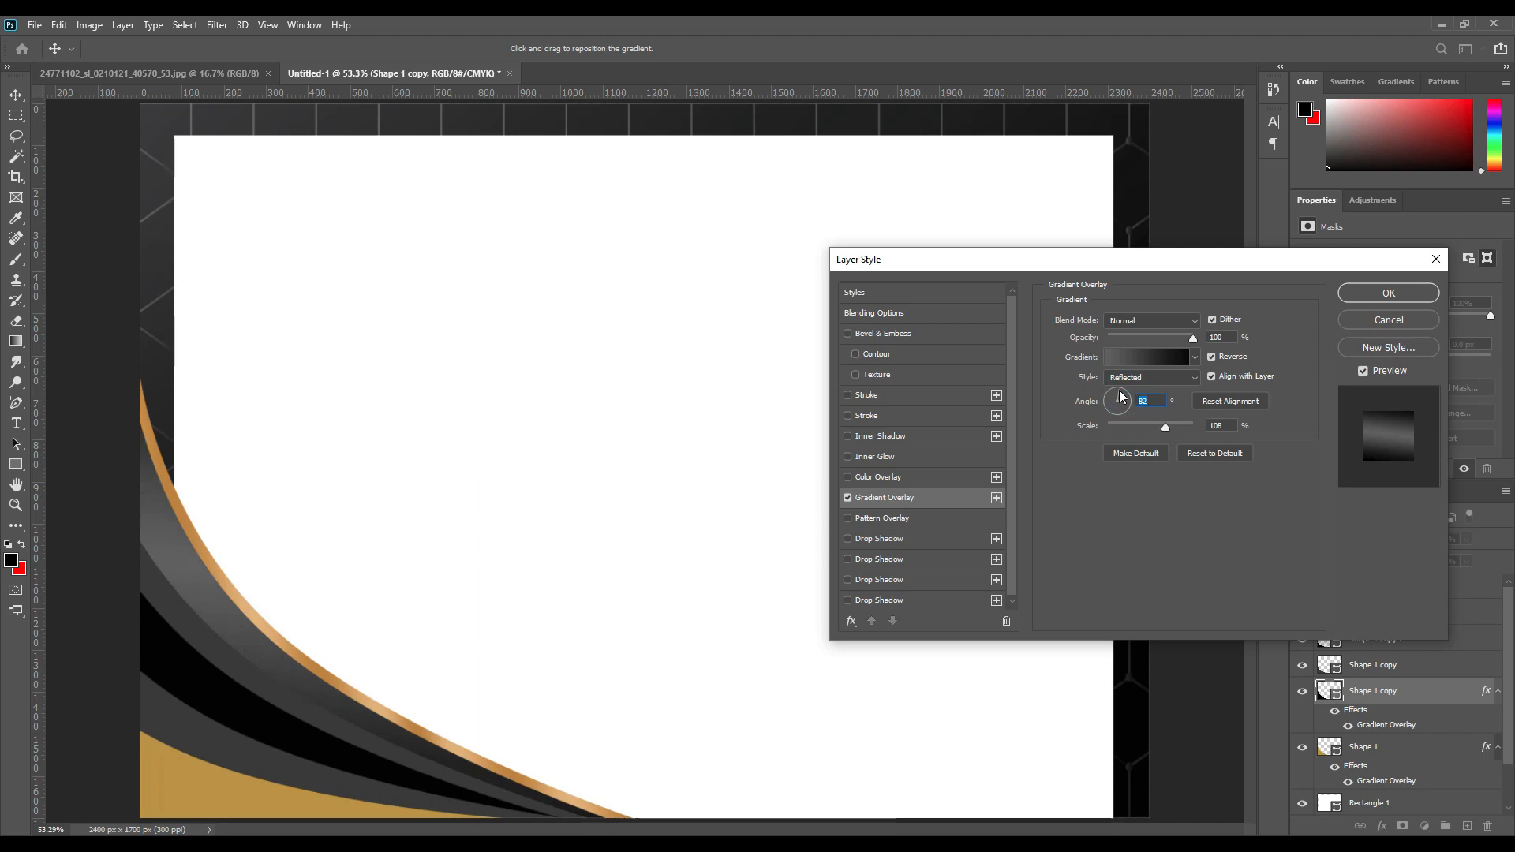
pyautogui.click(1368, 297)
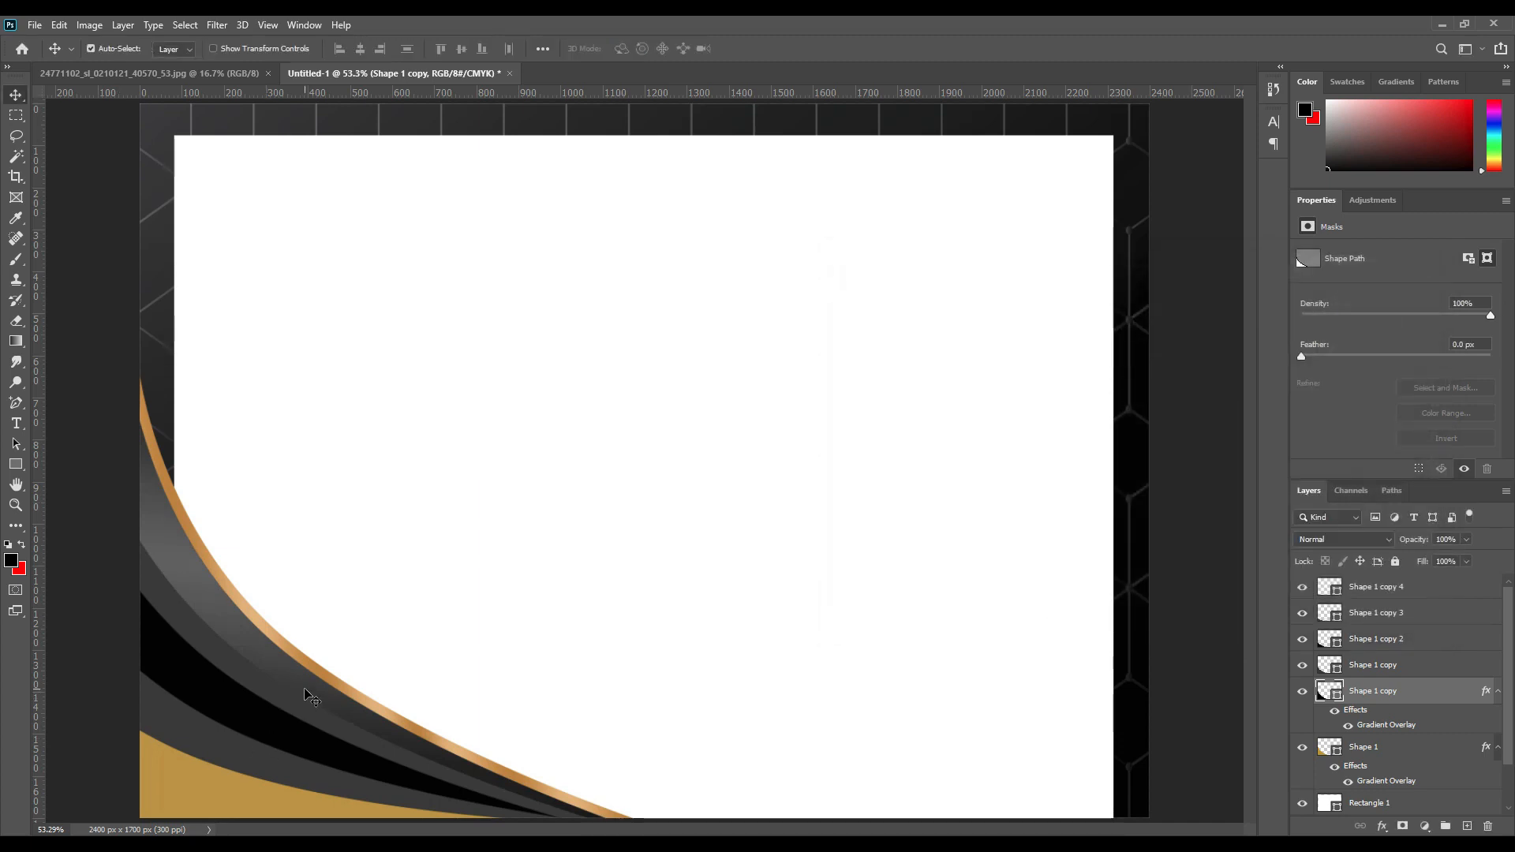
# Step: Copy the layer style of the black band beside the gold edge and paste it onto the adjacent gray band
pyautogui.click(292, 707)
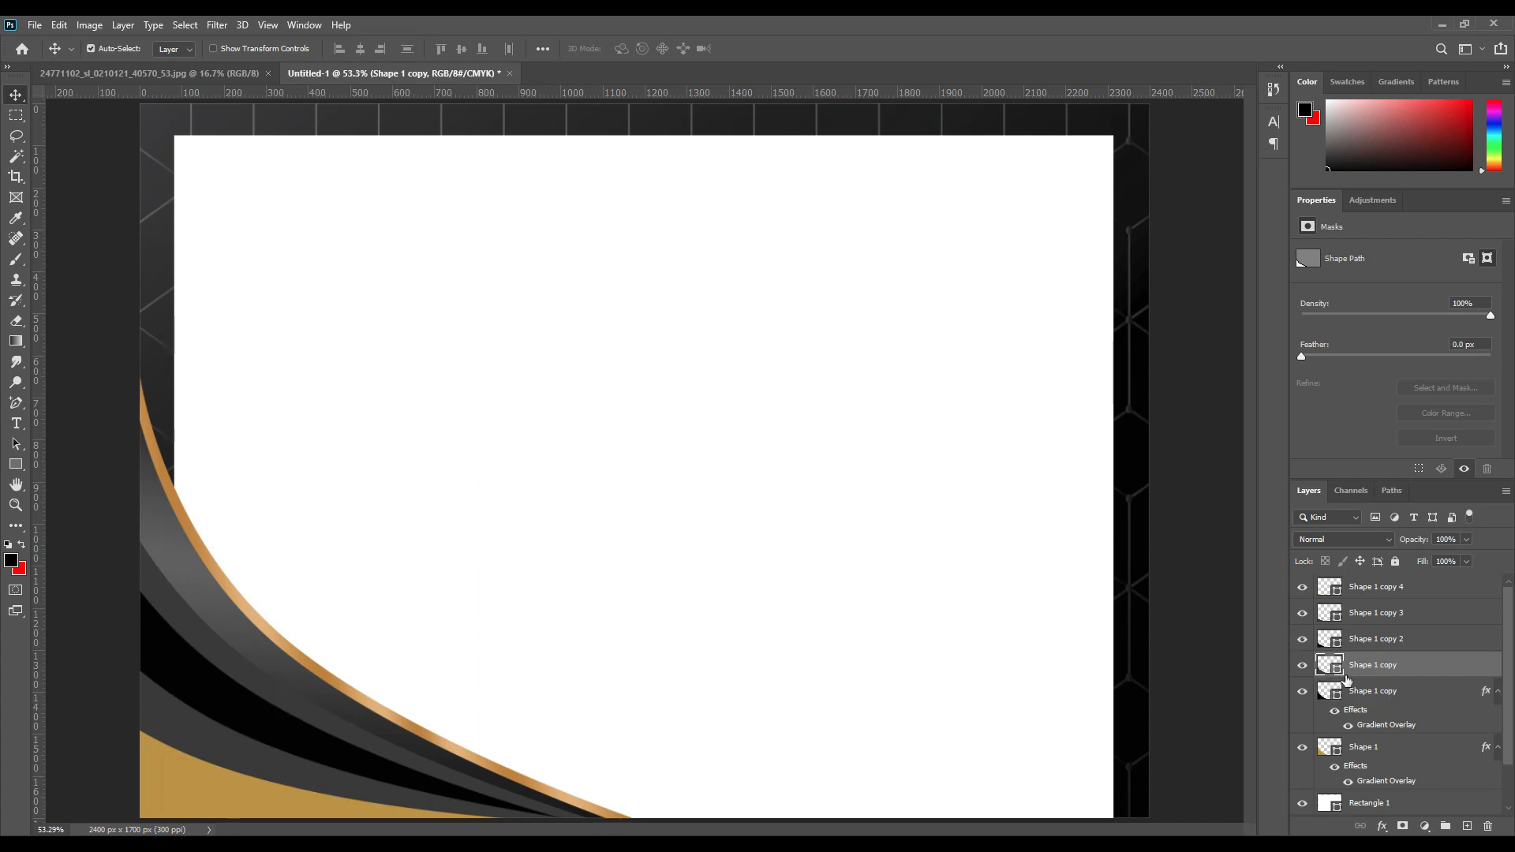
pyautogui.rightClick(1385, 691)
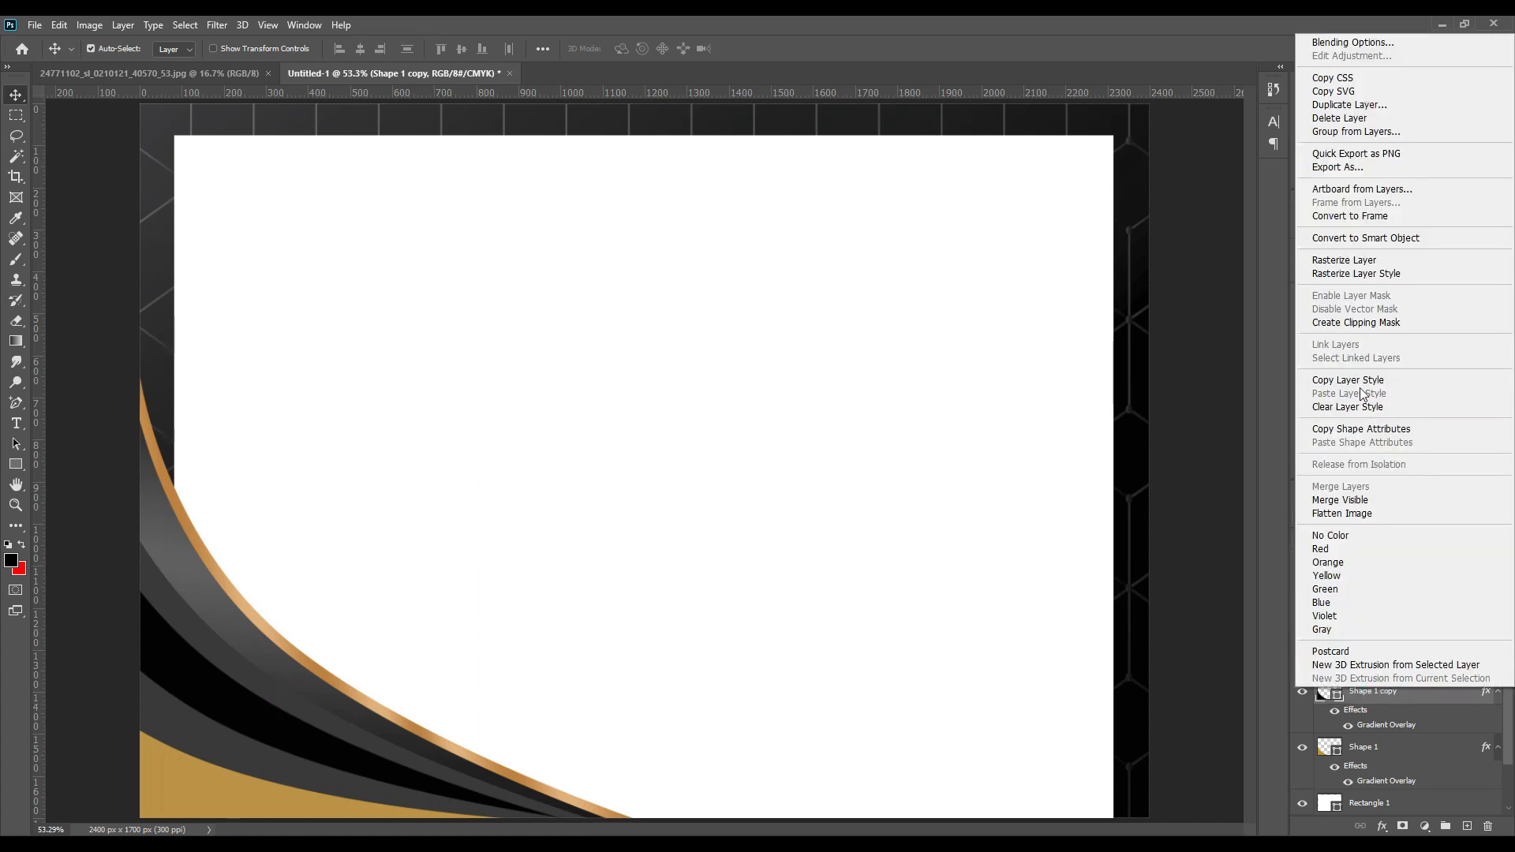
pyautogui.click(1359, 381)
pyautogui.rightClick(1383, 671)
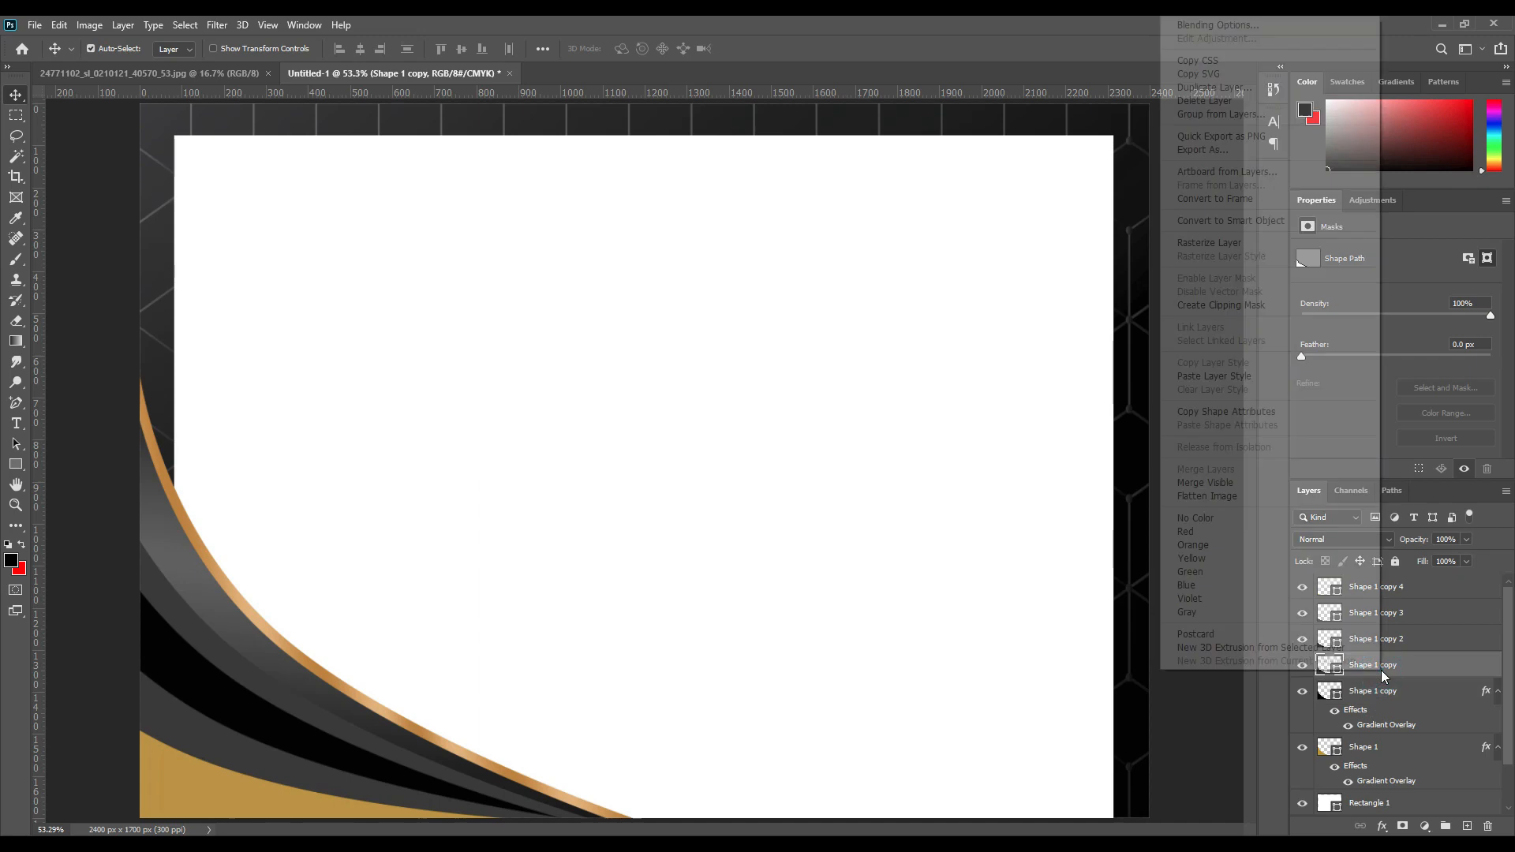
pyautogui.click(1219, 378)
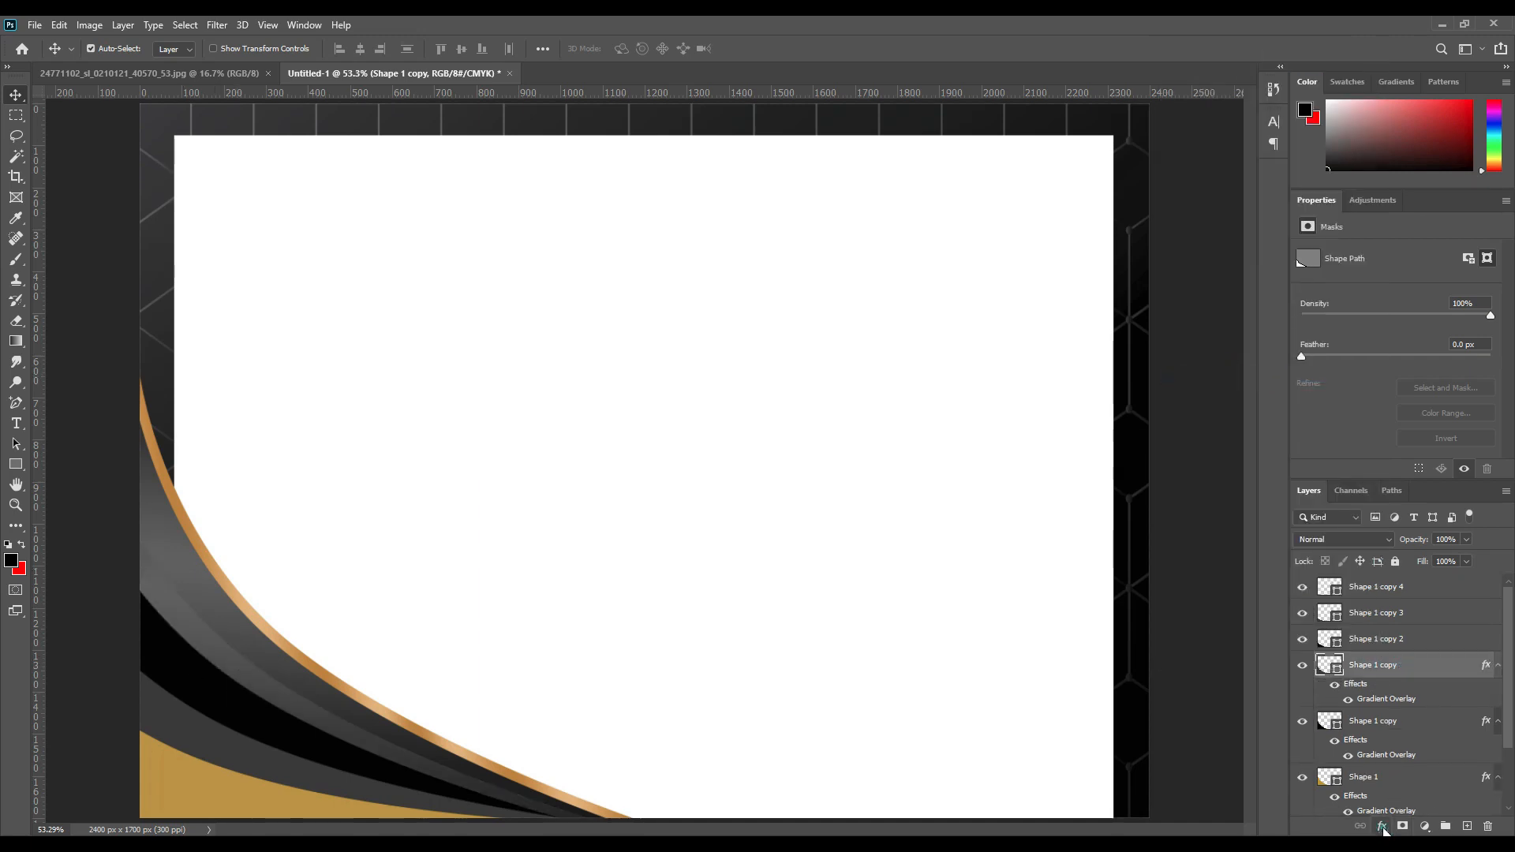
# Step: Add a Multiply Drop Shadow to the gray band with 88% opacity, -107° angle, 18 px distance and 40 px size
pyautogui.click(1383, 827)
pyautogui.click(1418, 817)
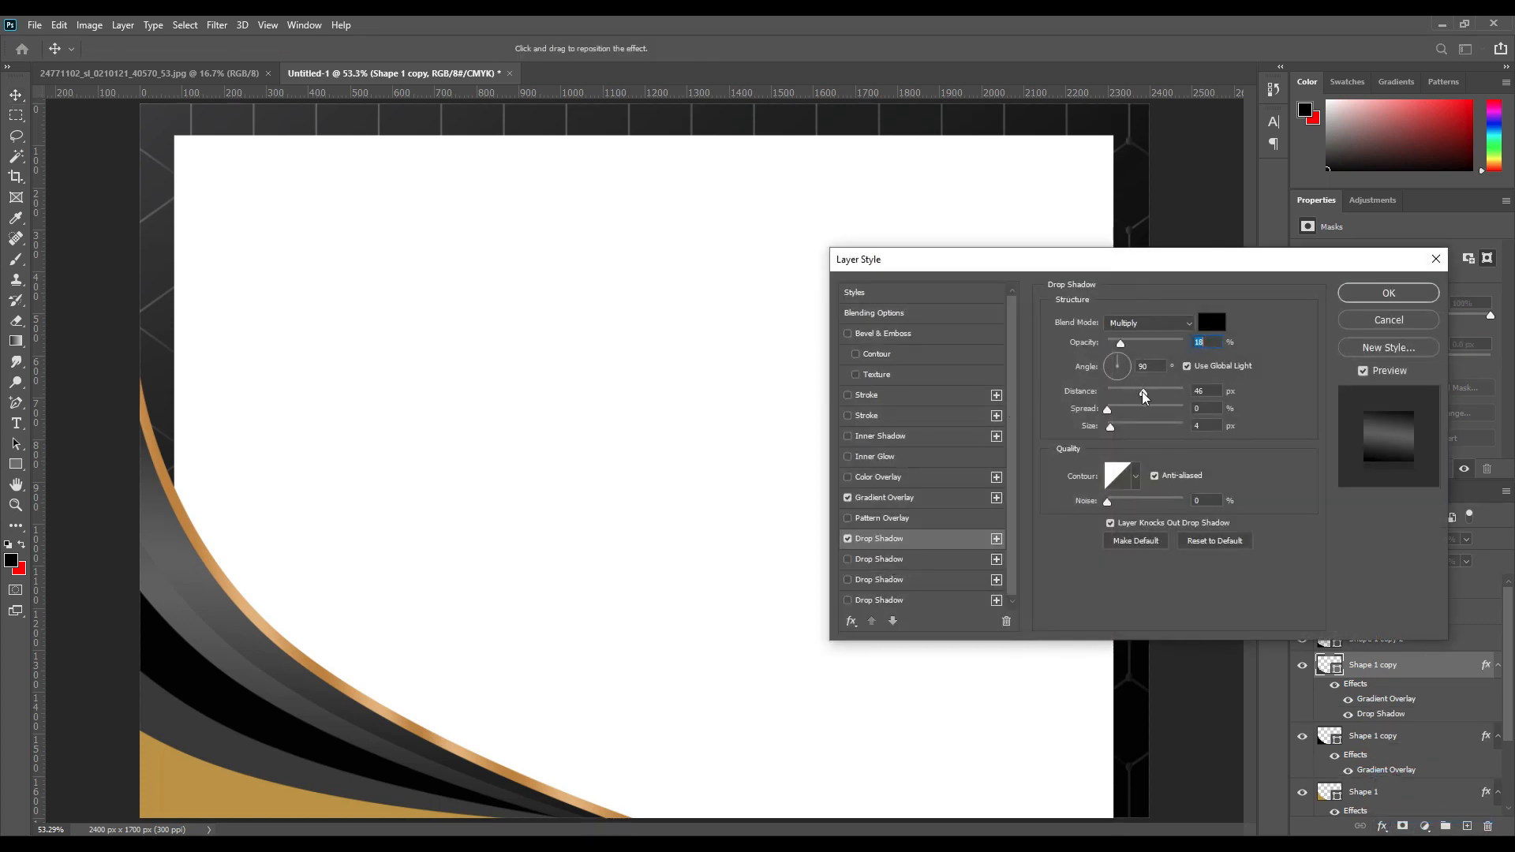
pyautogui.moveTo(1145, 397)
pyautogui.mouseDown()
pyautogui.moveTo(1165, 393)
pyautogui.moveTo(1123, 381)
pyautogui.mouseUp()
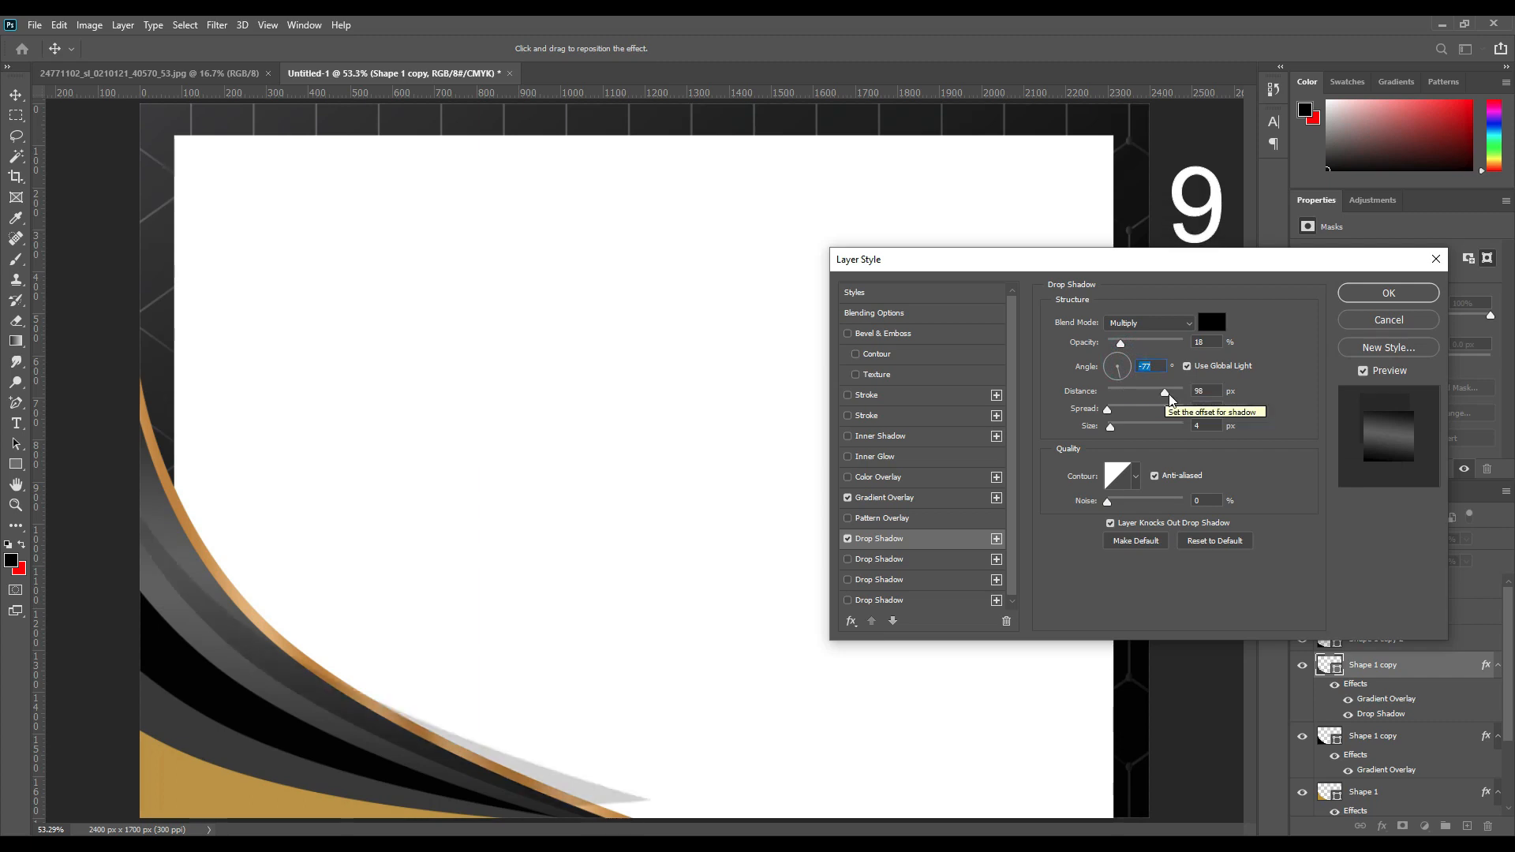
pyautogui.moveTo(1165, 392); pyautogui.dragTo(1116, 378)
pyautogui.click(1116, 377)
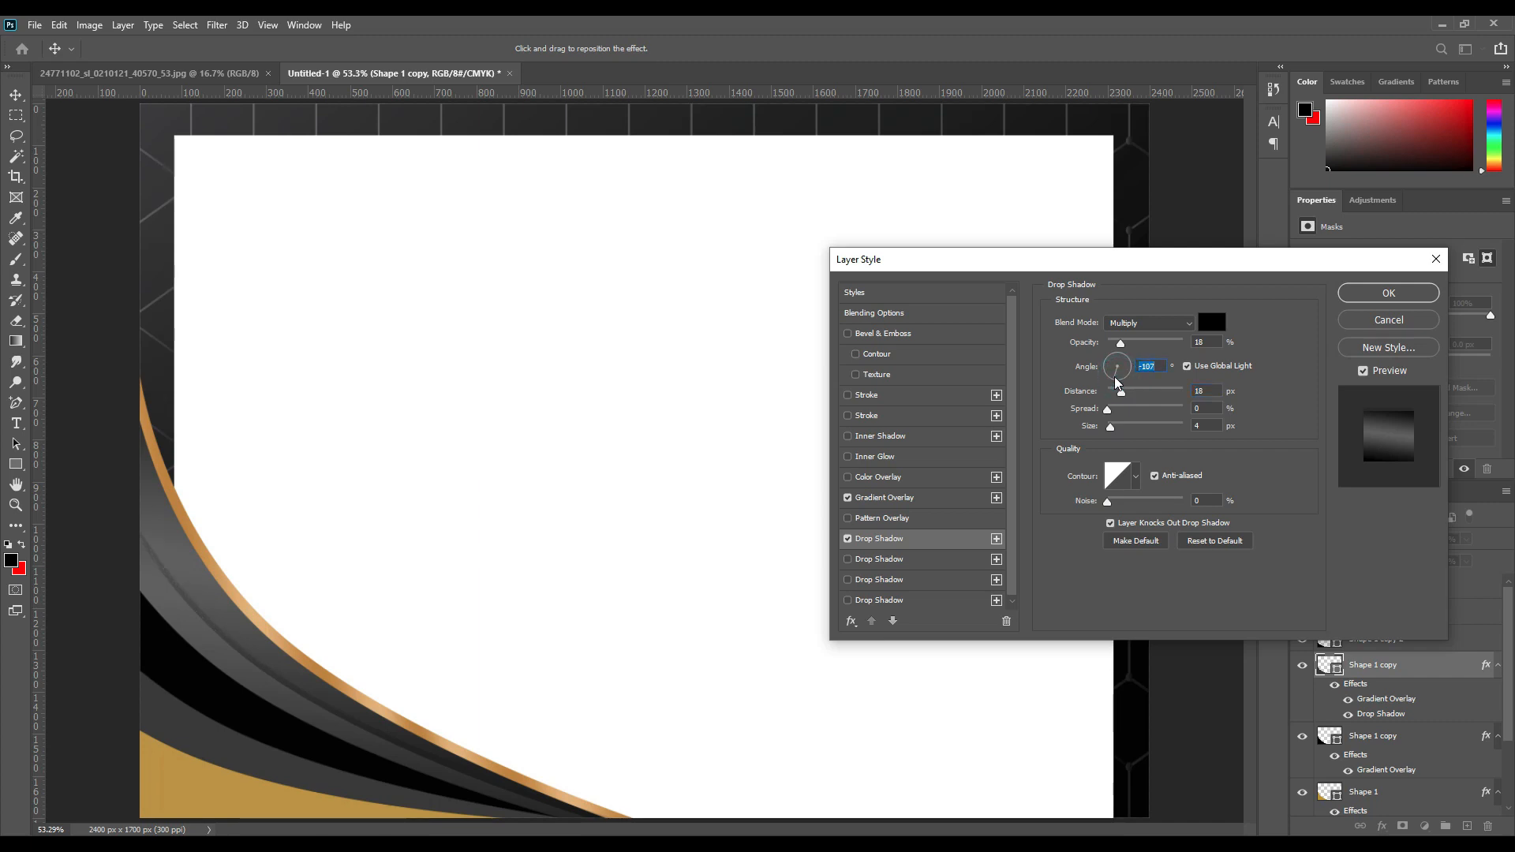
pyautogui.moveTo(1121, 344); pyautogui.dragTo(1174, 344)
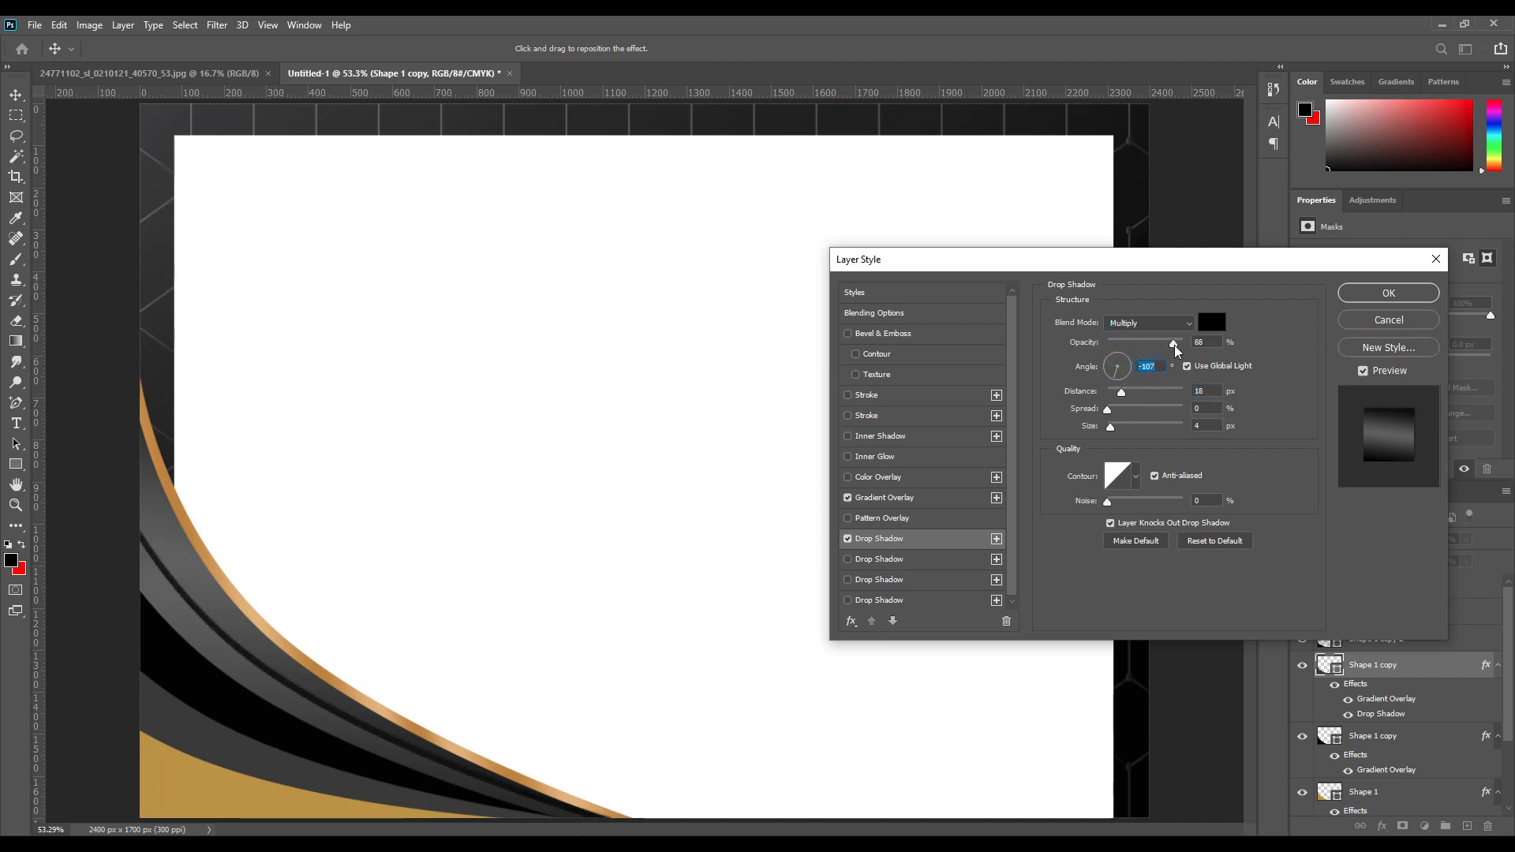
pyautogui.moveTo(1111, 427); pyautogui.dragTo(1128, 430)
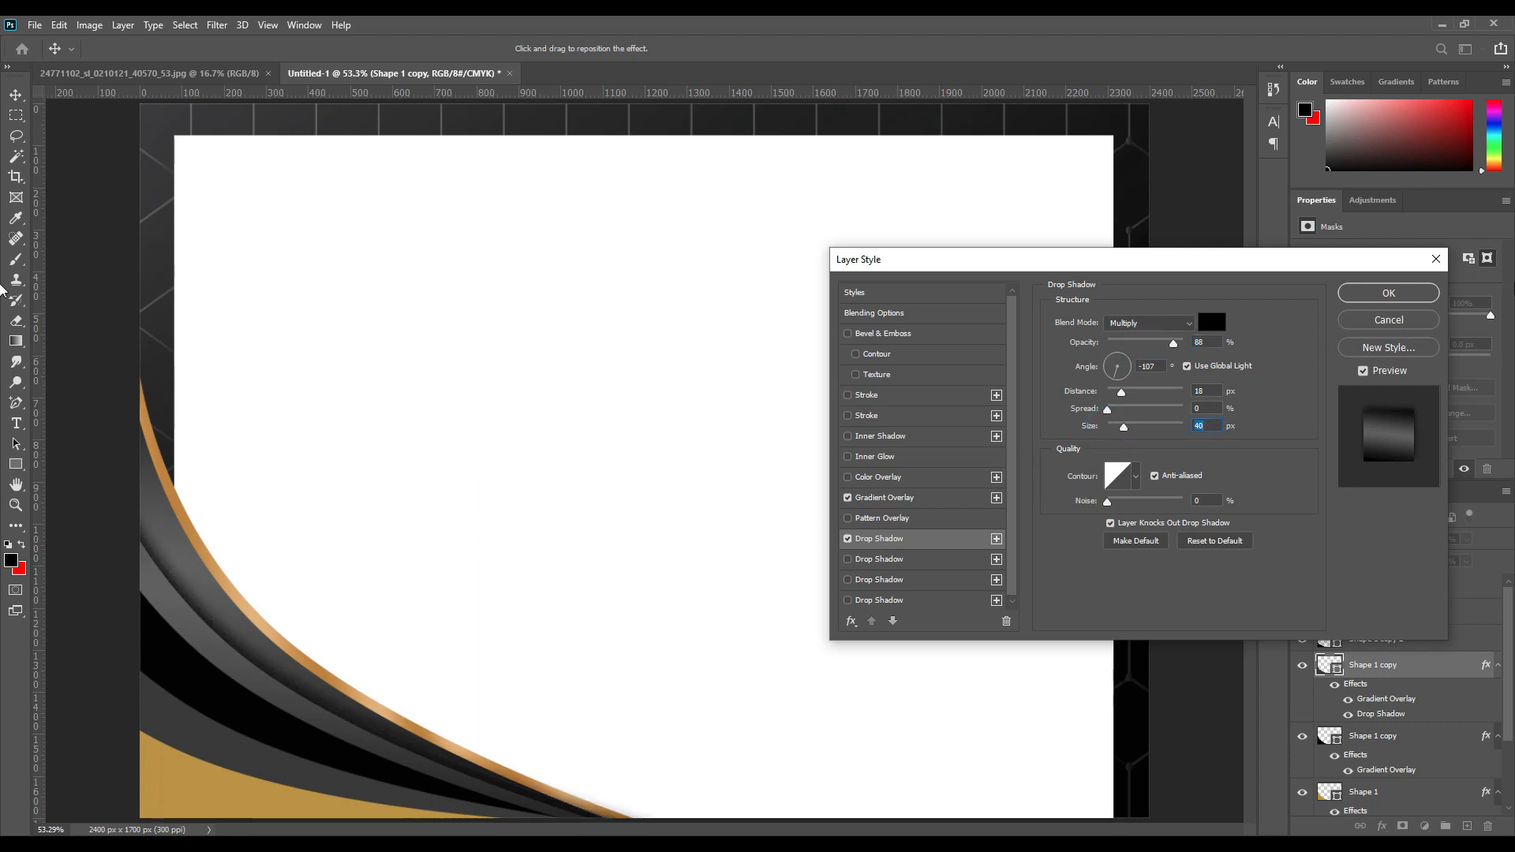
pyautogui.click(1389, 293)
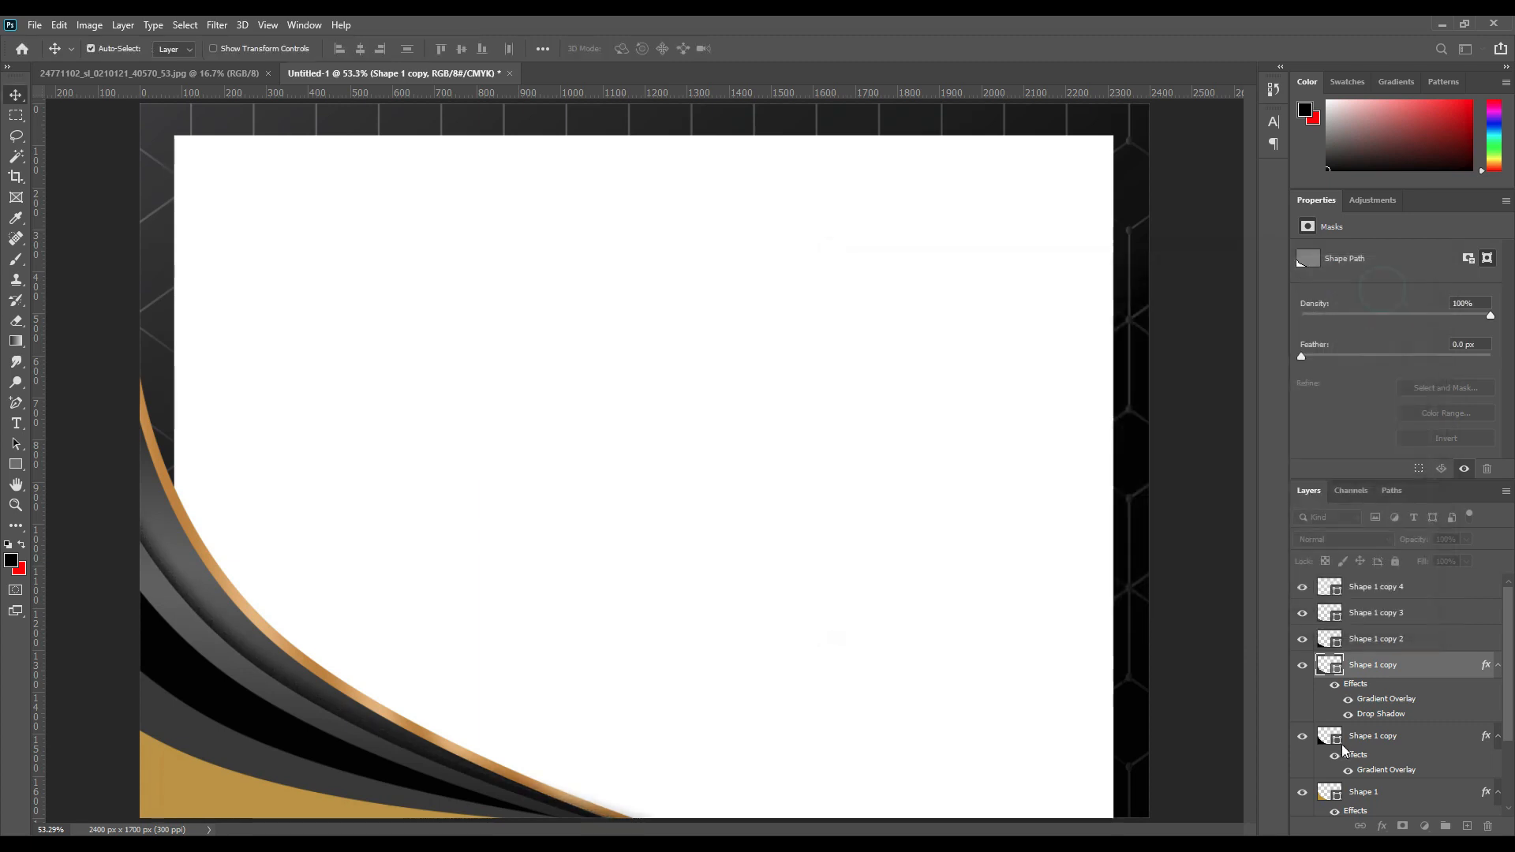
# Step: Copy the gray band's gradient and shadow style and paste it onto the inner black band, Shape 1 copy 2
pyautogui.rightClick(1403, 668)
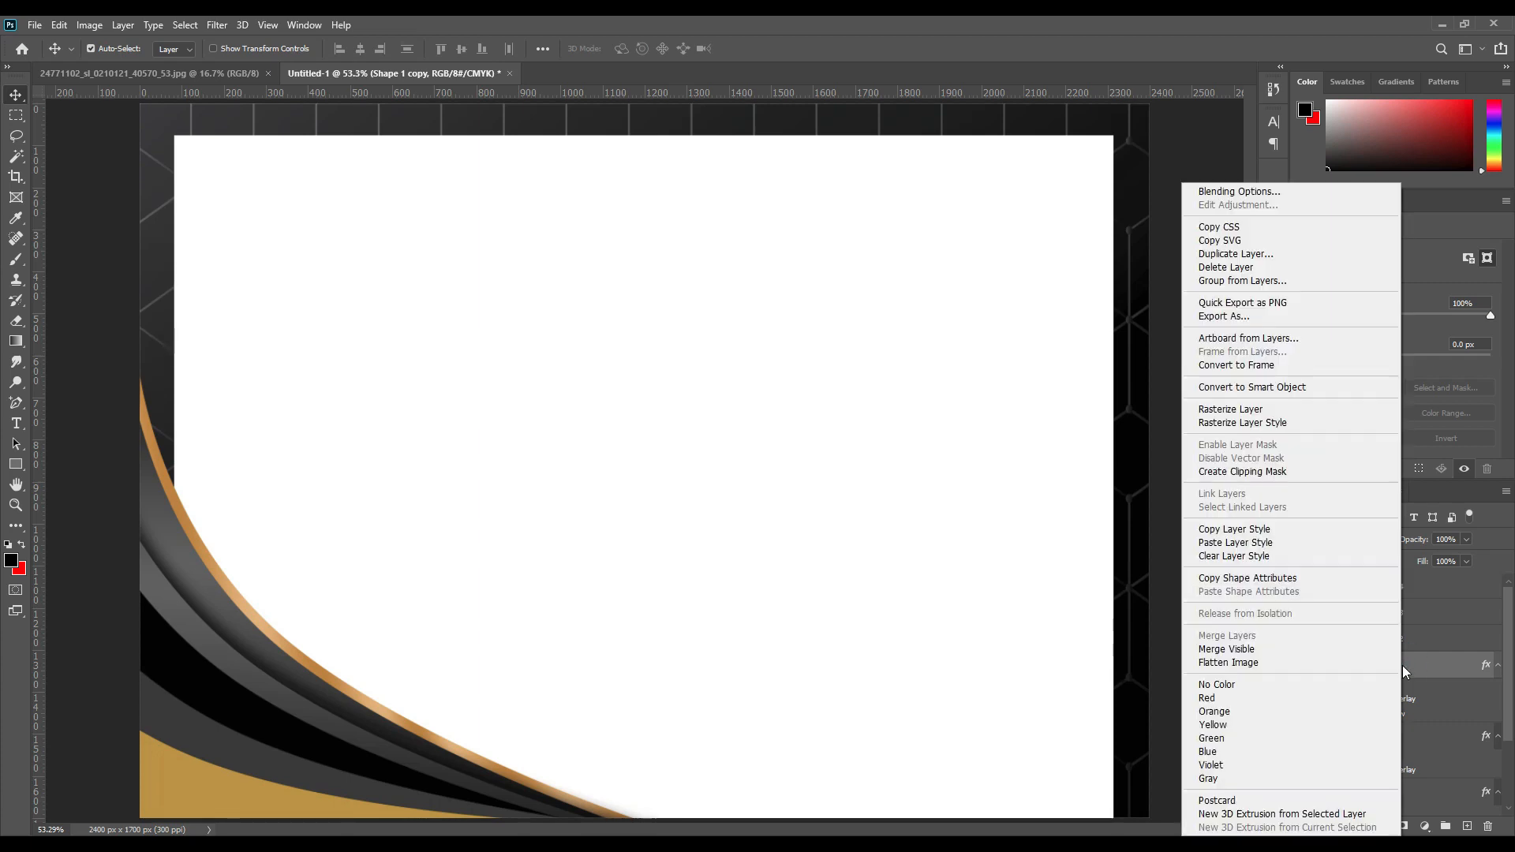
pyautogui.click(1247, 531)
pyautogui.click(191, 618)
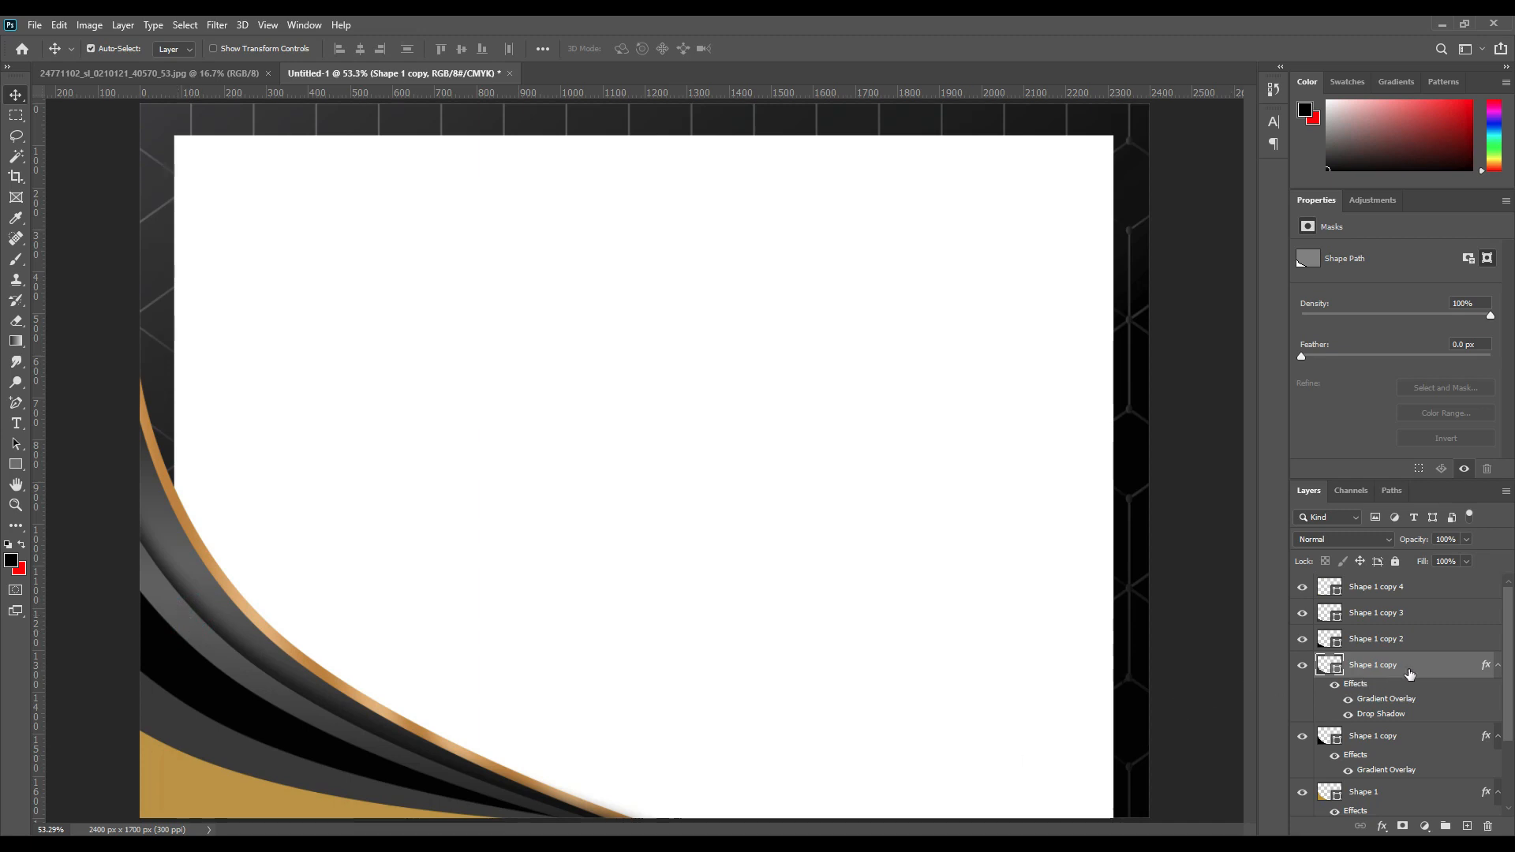
pyautogui.click(193, 655)
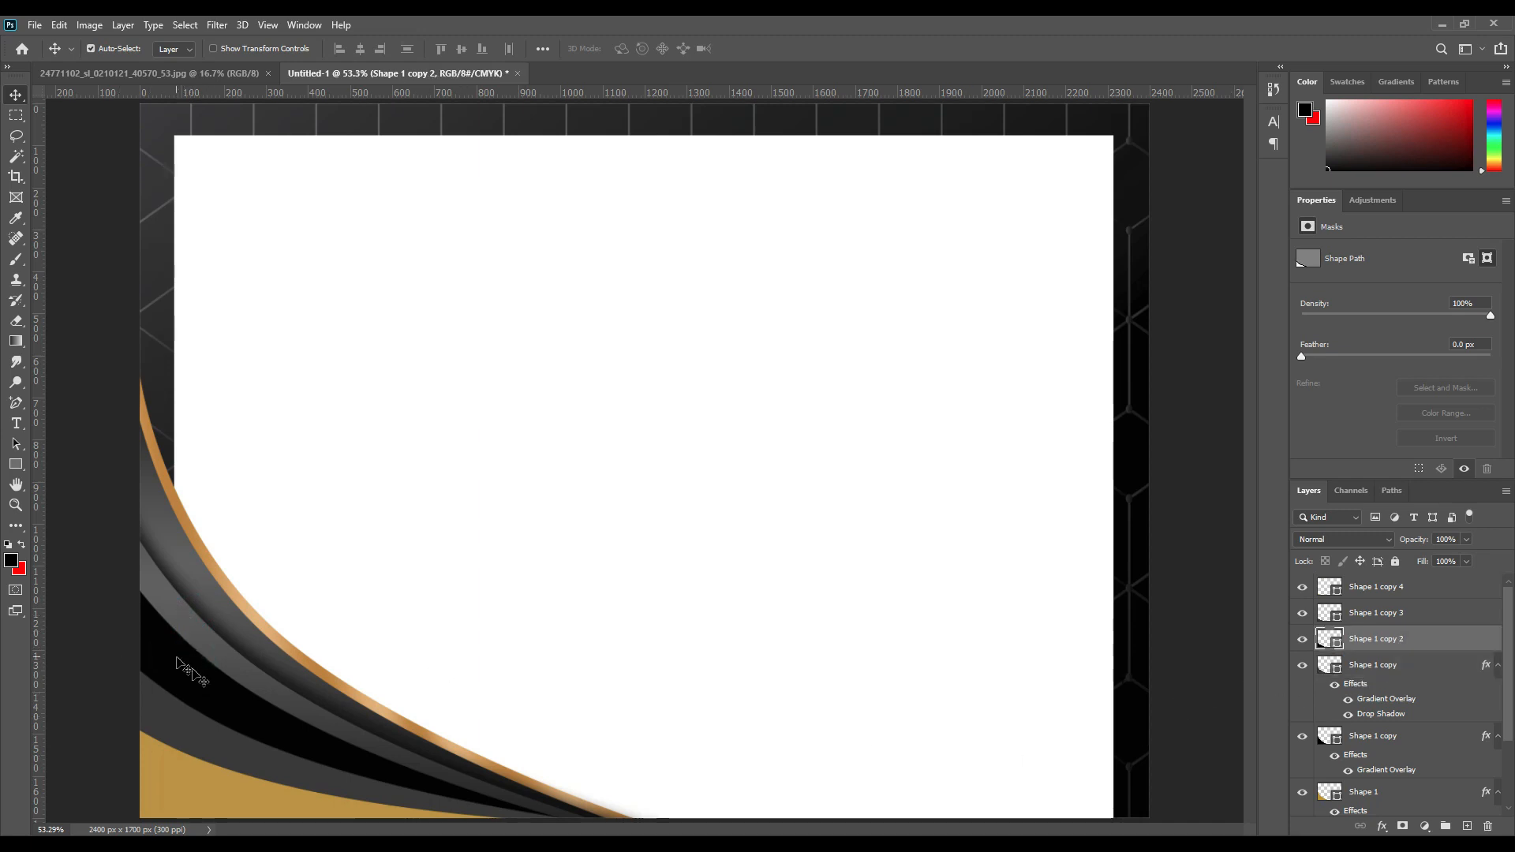
pyautogui.rightClick(1418, 643)
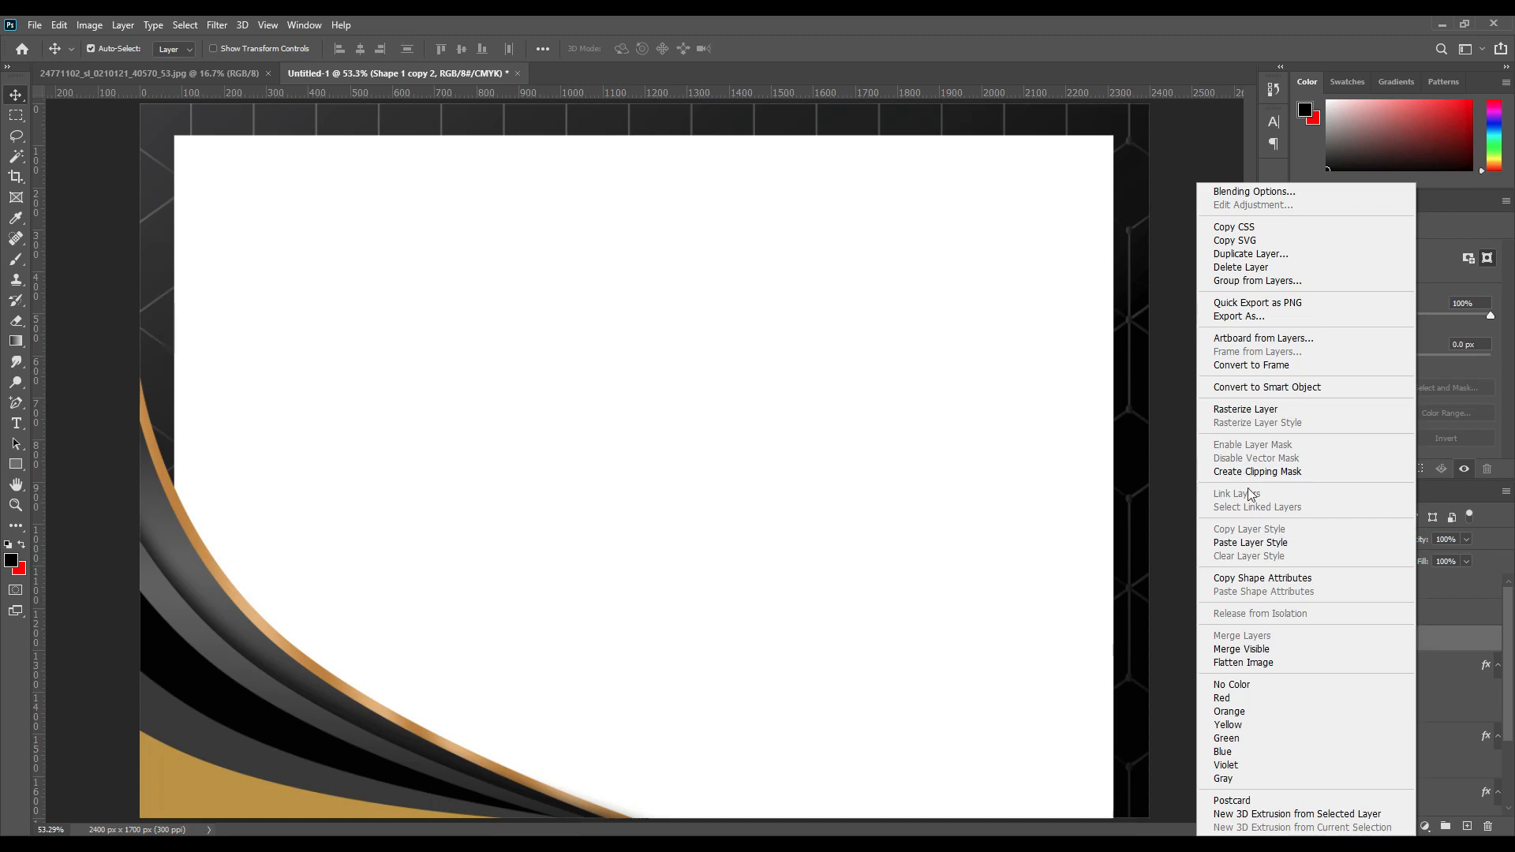
pyautogui.click(1246, 544)
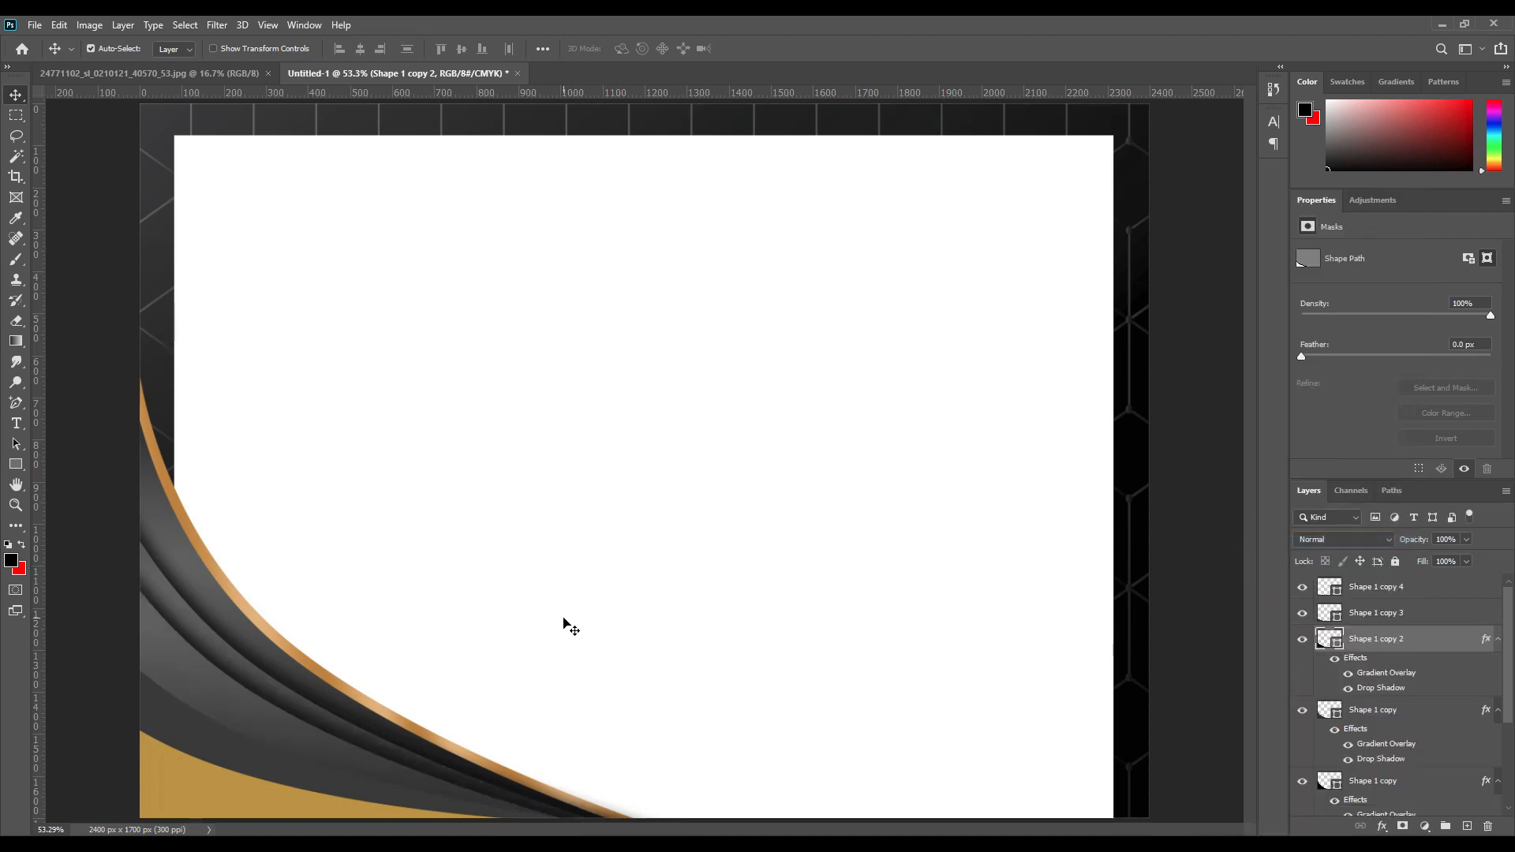
# Step: Paste the copied layer style onto the inner gray band, Shape 1 copy 3, next to the gold corner
pyautogui.click(204, 742)
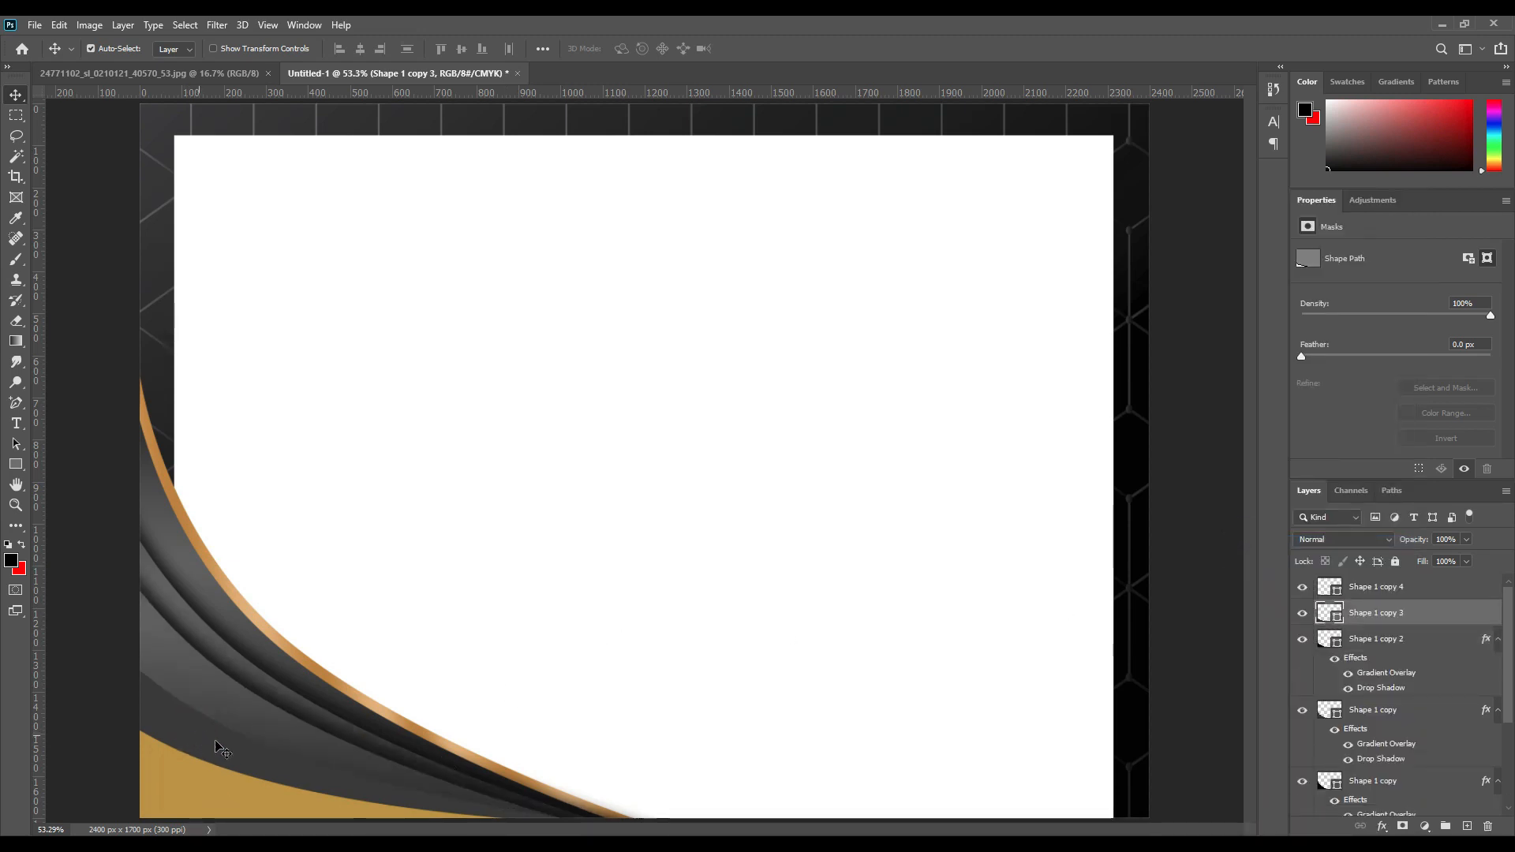
pyautogui.rightClick(1453, 615)
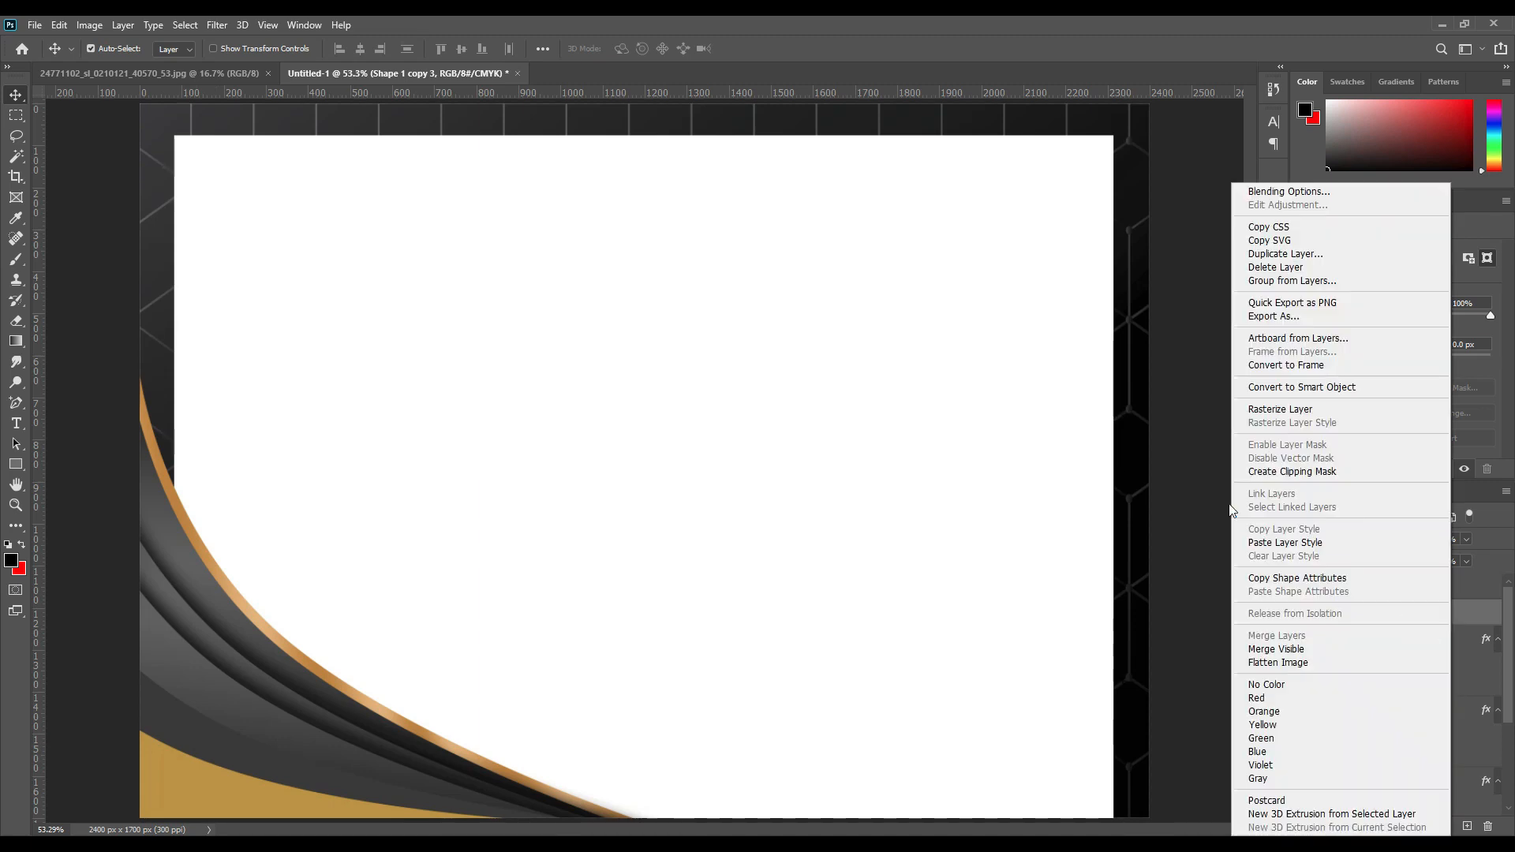
pyautogui.click(1285, 544)
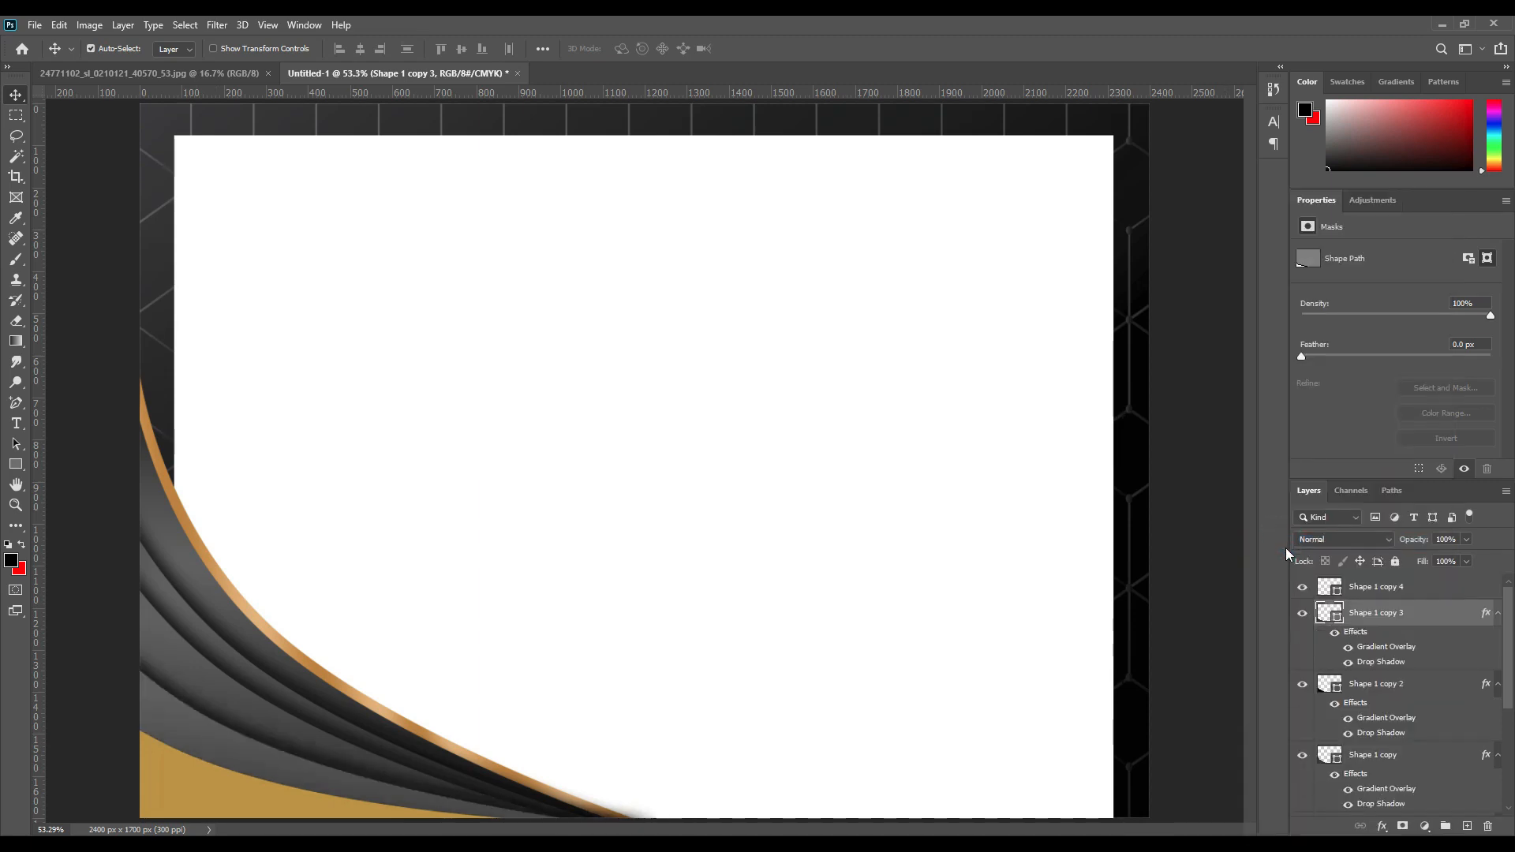
# Step: Apply a Gradient Overlay with the saved copper-gold preset to the inner gold corner shape, Shape 1 copy 4
pyautogui.click(189, 794)
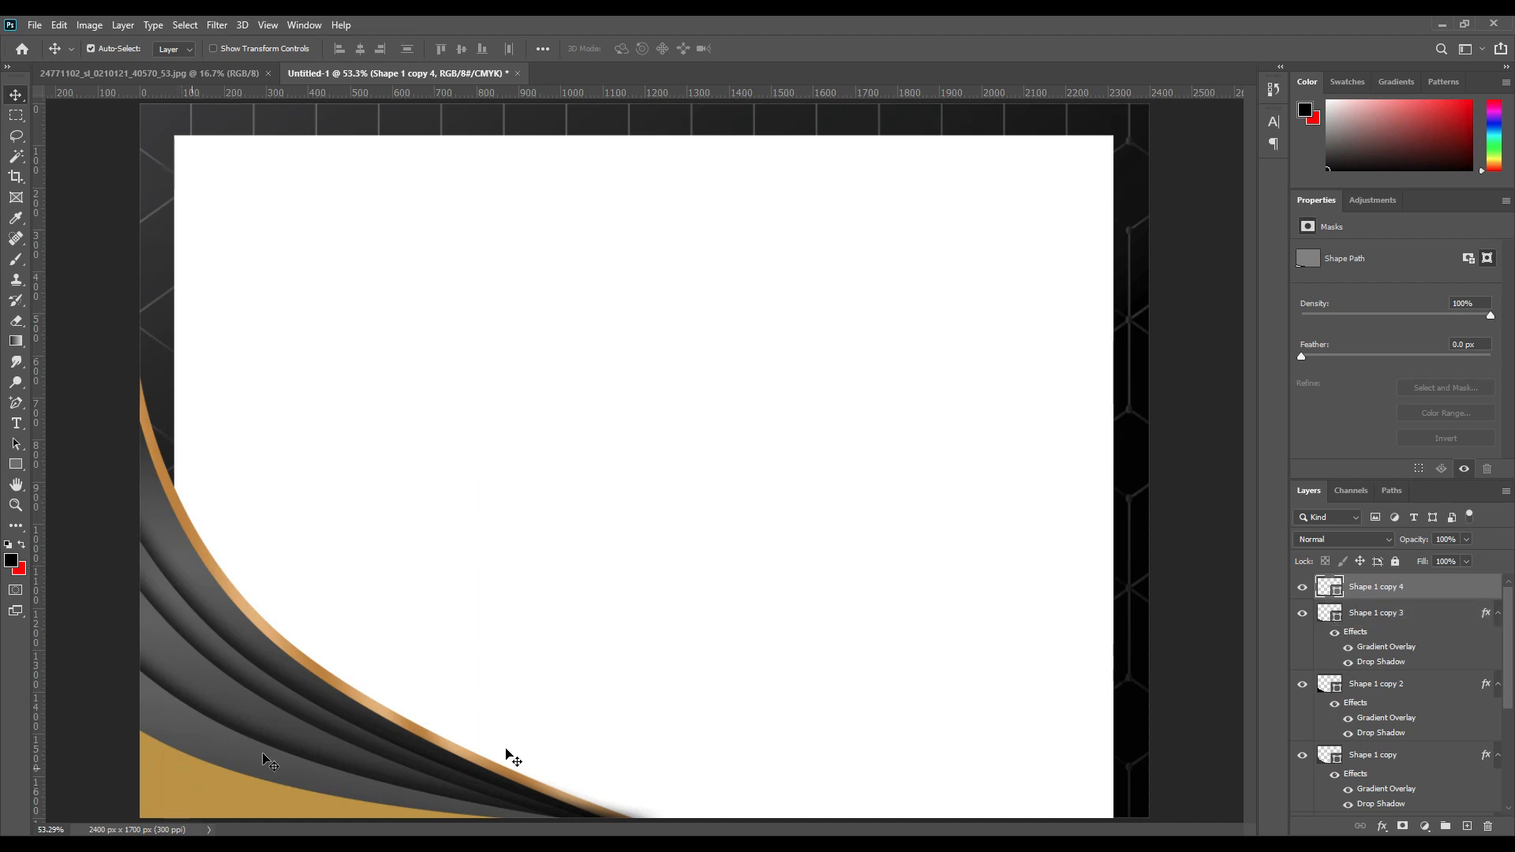
pyautogui.rightClick(1374, 815)
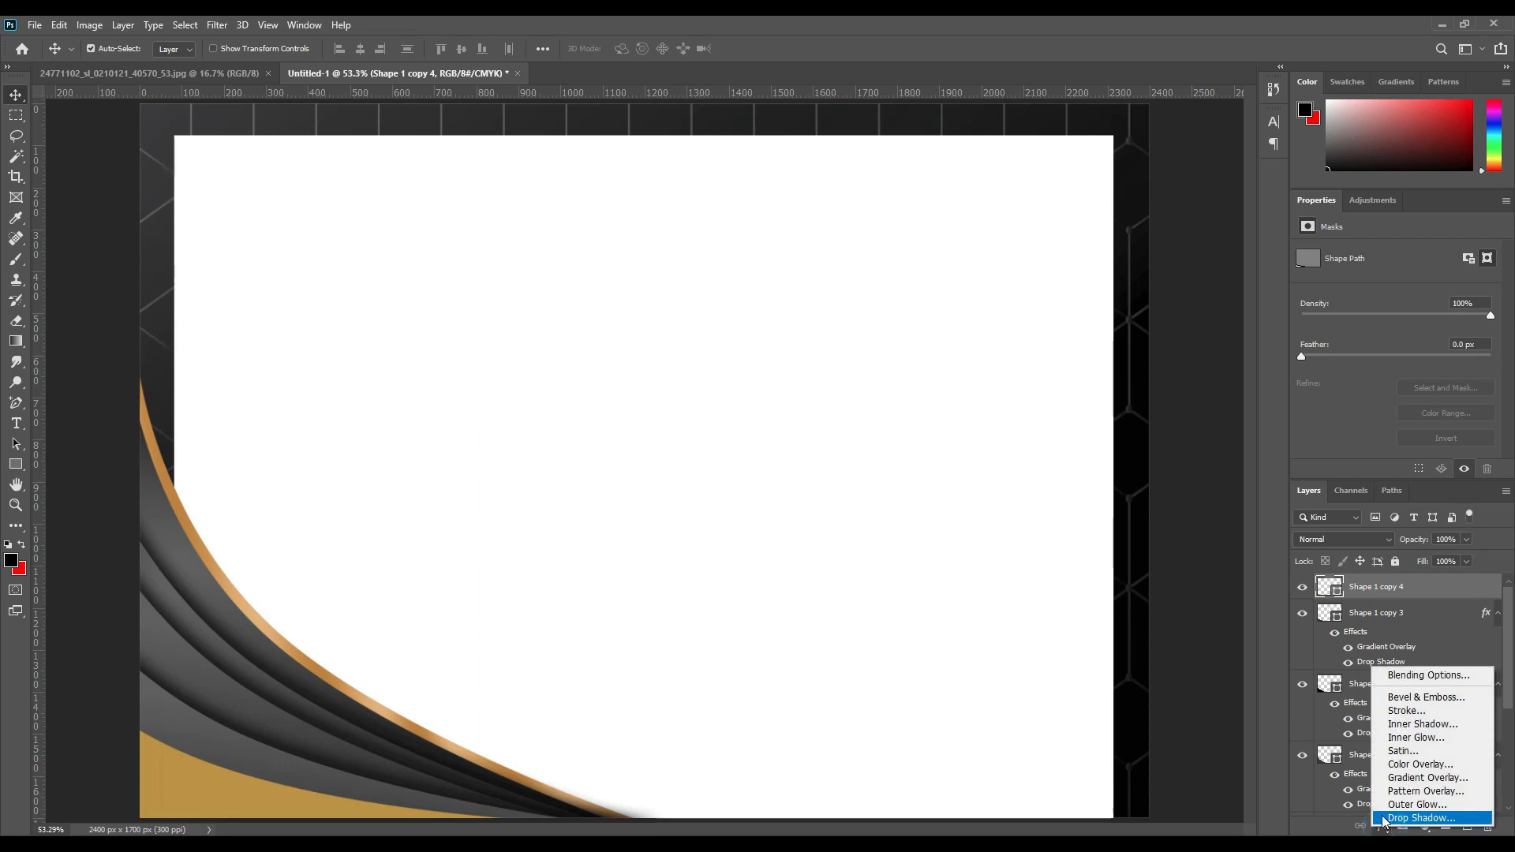
pyautogui.click(1413, 780)
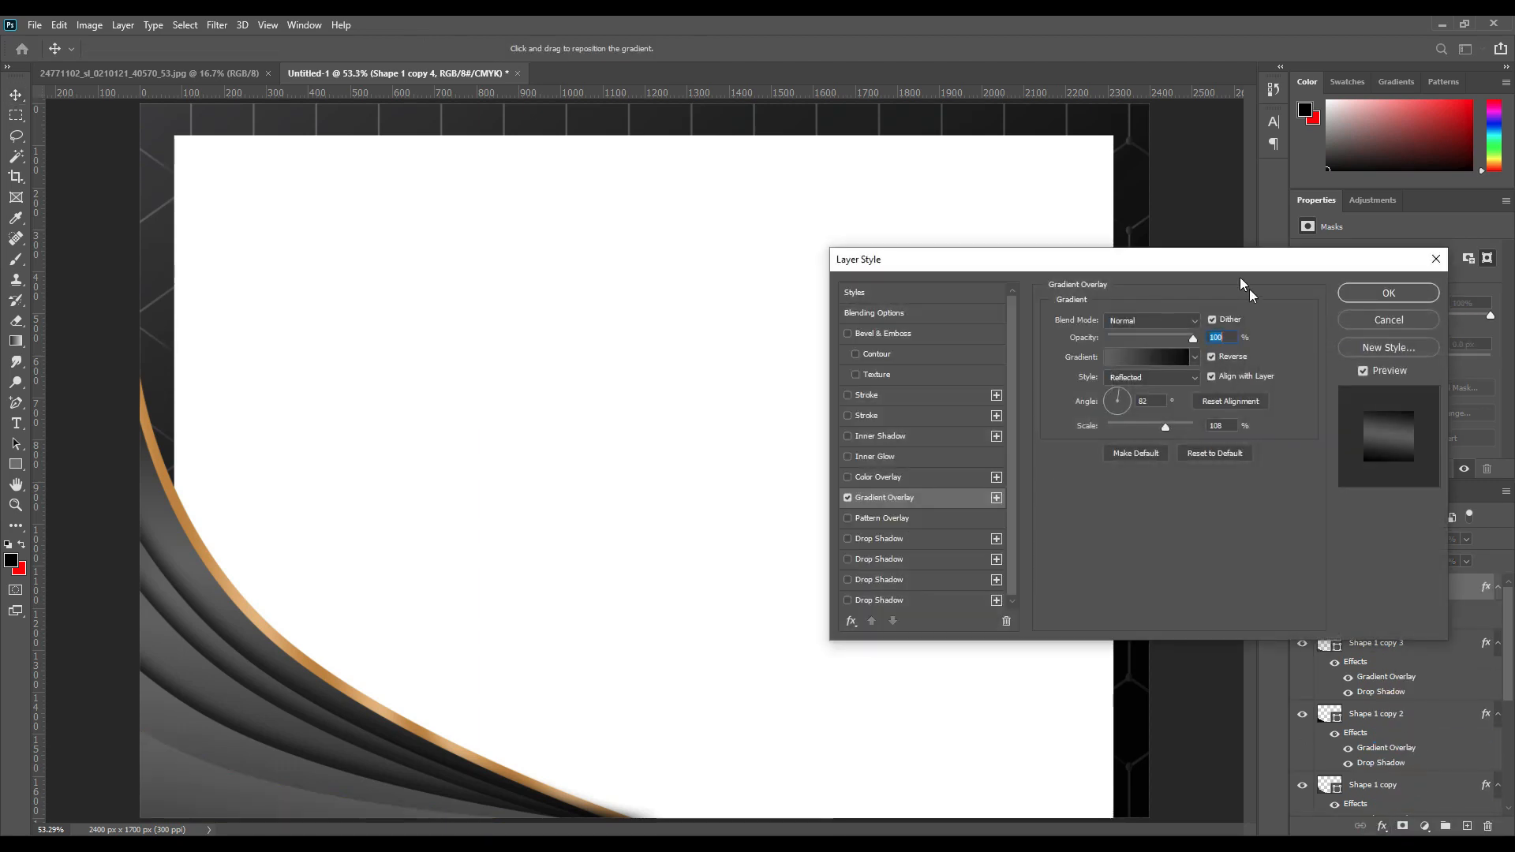
pyautogui.click(1195, 357)
pyautogui.moveTo(1217, 408); pyautogui.dragTo(1210, 473)
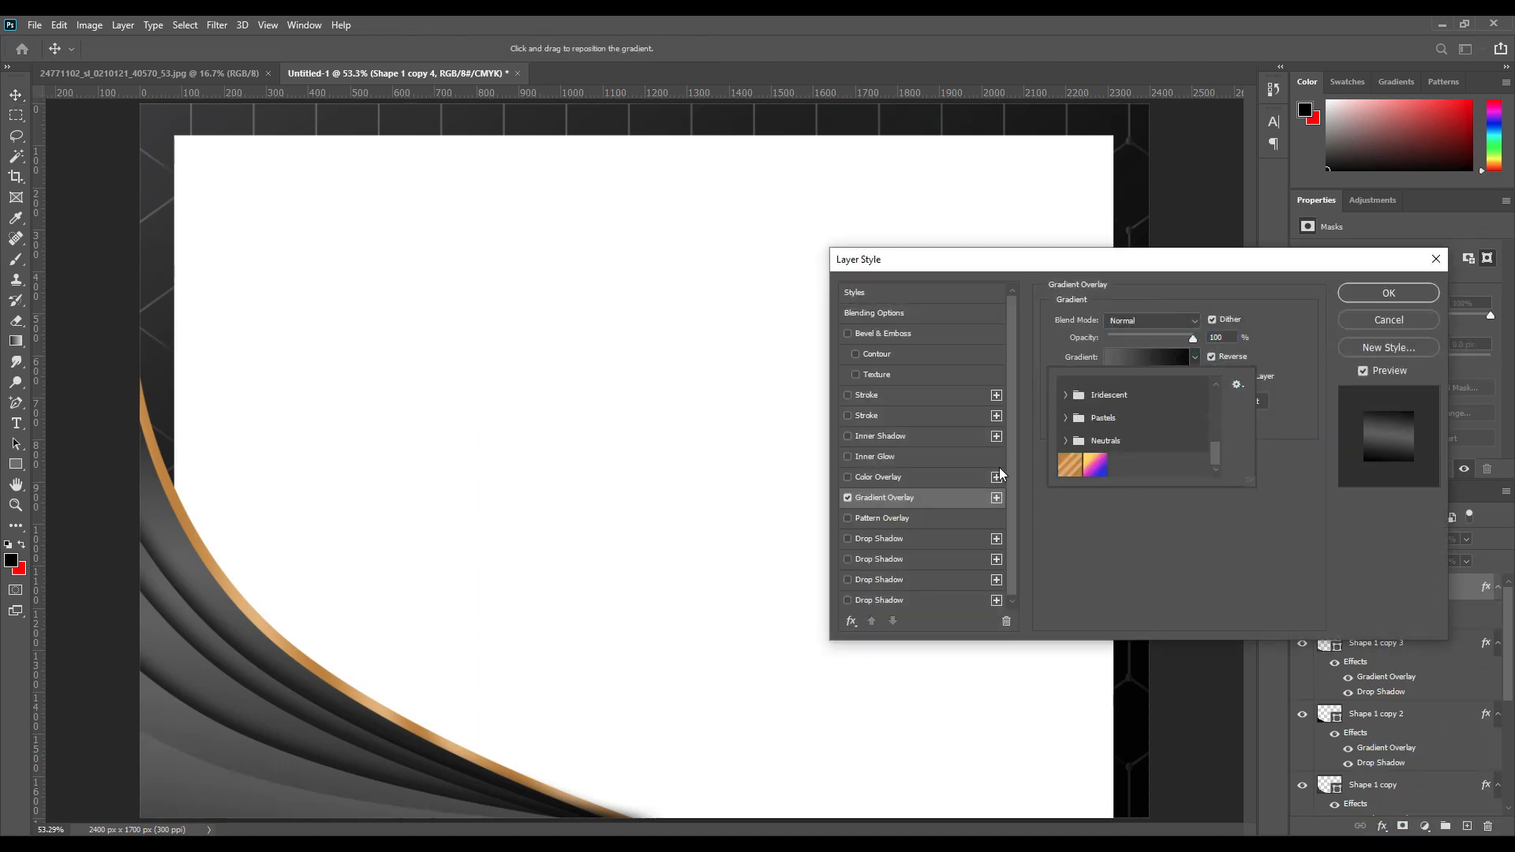
pyautogui.click(1073, 468)
pyautogui.click(1378, 295)
pyautogui.click(1378, 295)
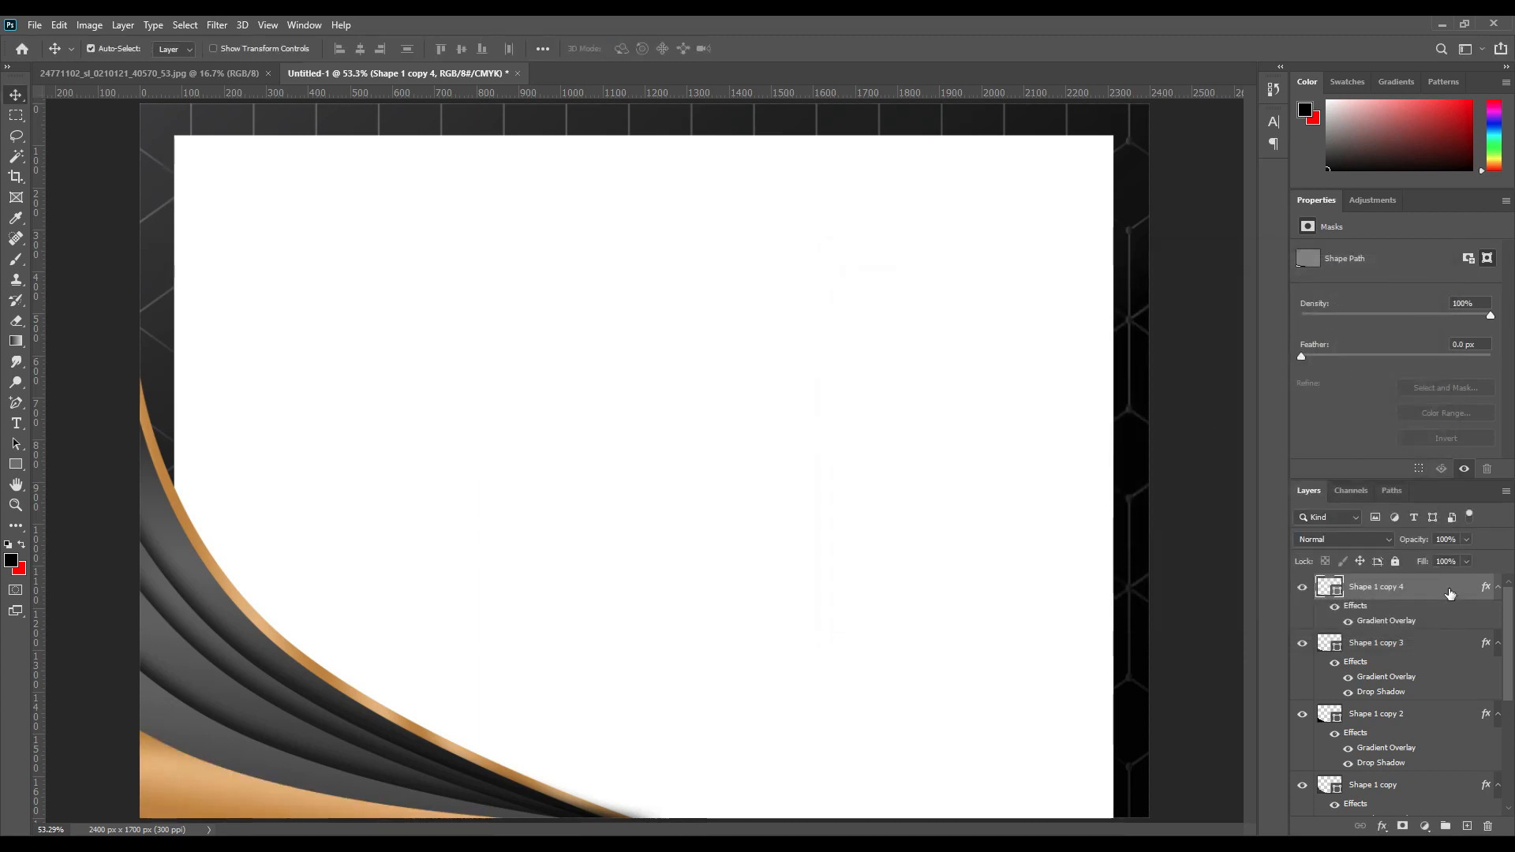
# Step: Group all the curve layers from Shape 1 copy 4 down to Shape 1
pyautogui.moveTo(1508, 652); pyautogui.dragTo(1508, 766)
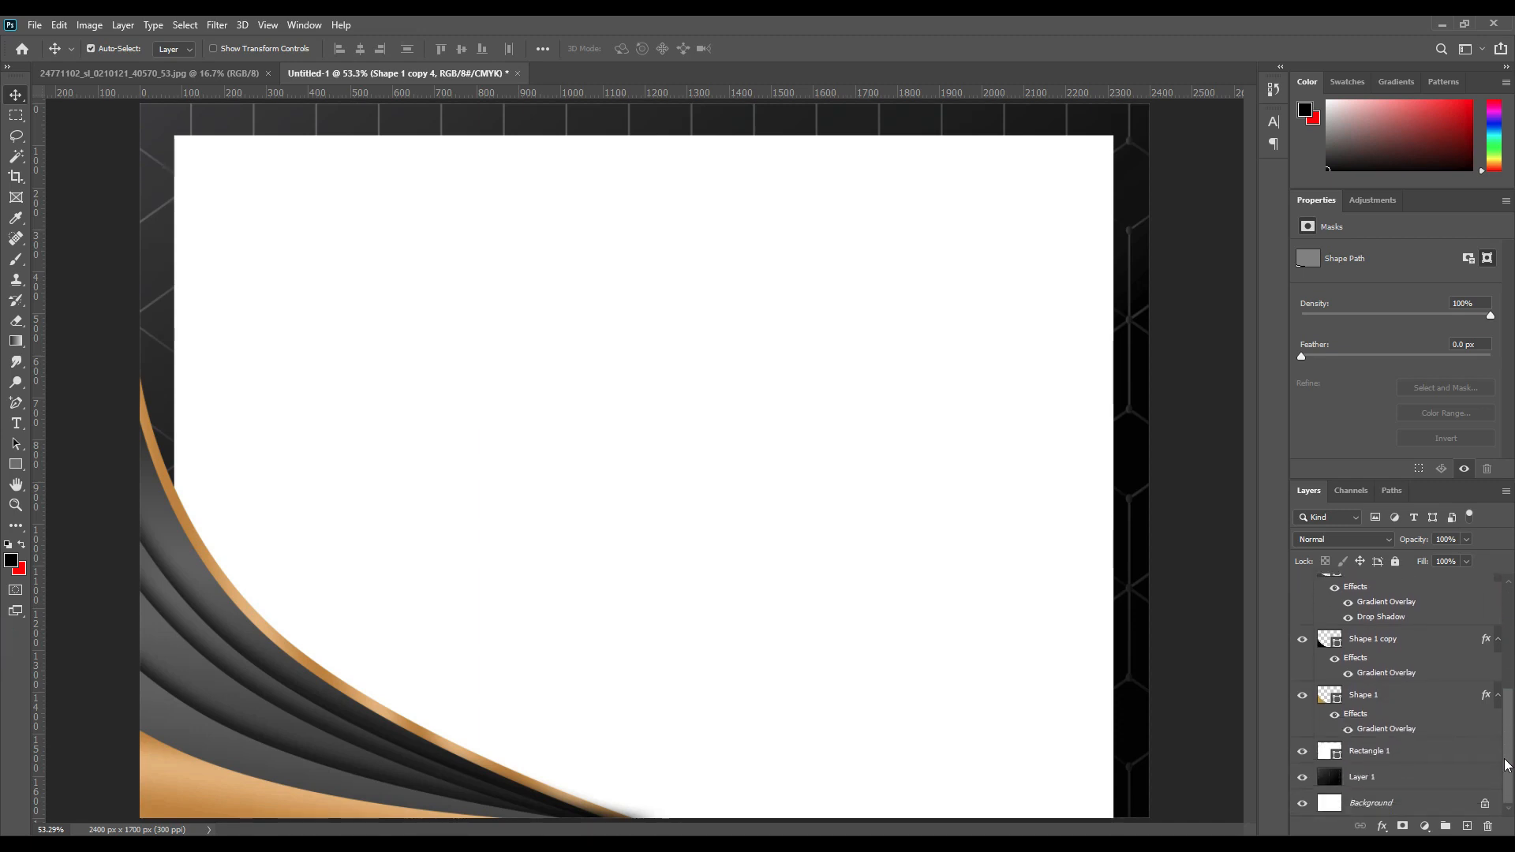
pyautogui.keyDown('shift'); pyautogui.click(1389, 696); pyautogui.keyUp('shift')
pyautogui.moveTo(1394, 698); pyautogui.dragTo(1445, 825)
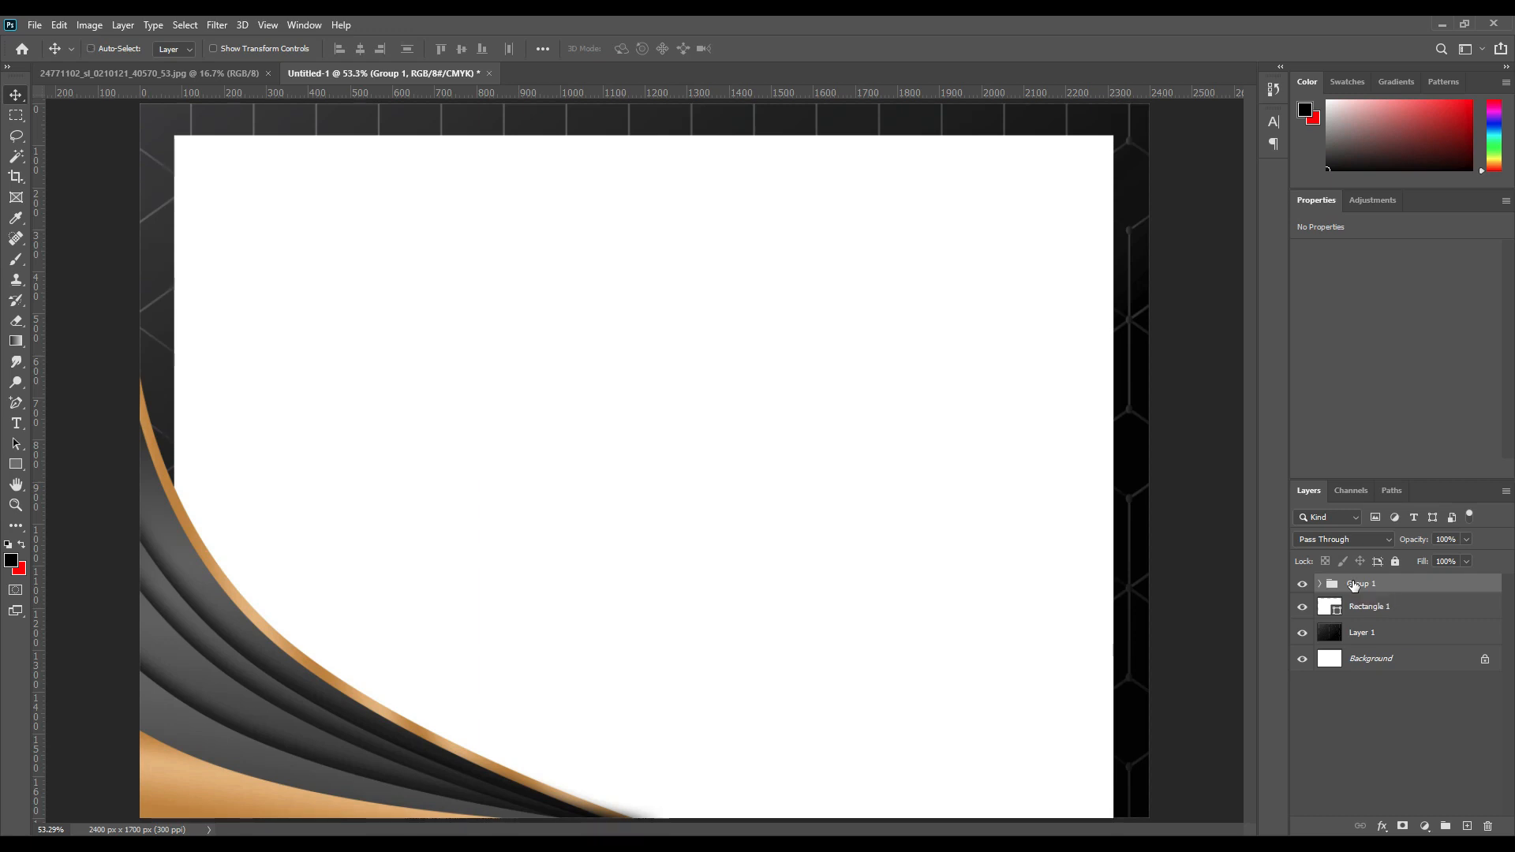
# Step: Duplicate the curve group and flip the copy horizontally
pyautogui.hotkey('ctrl', 'j')
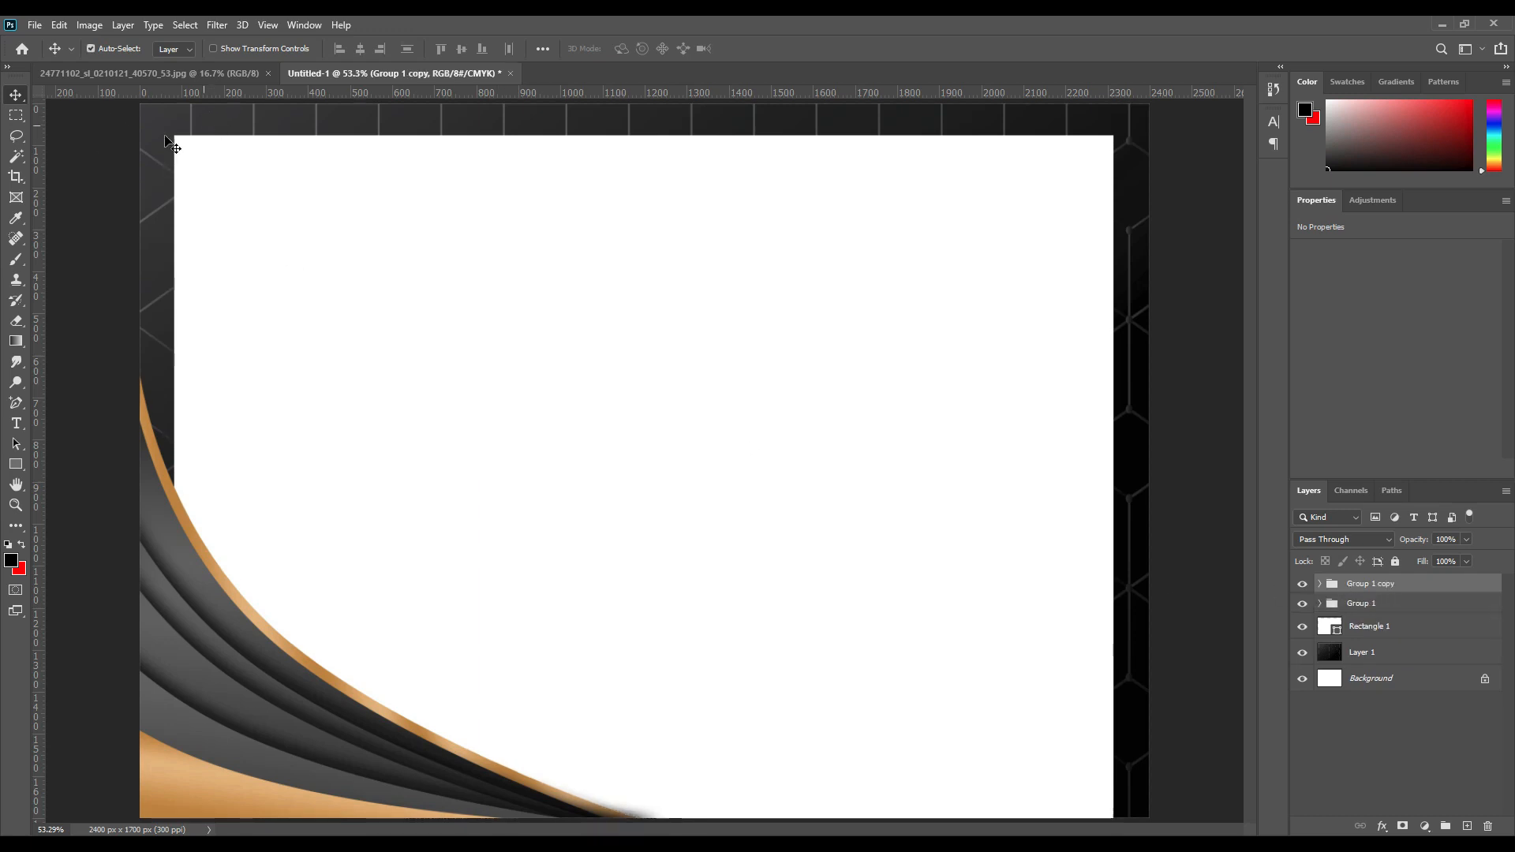
pyautogui.click(60, 25)
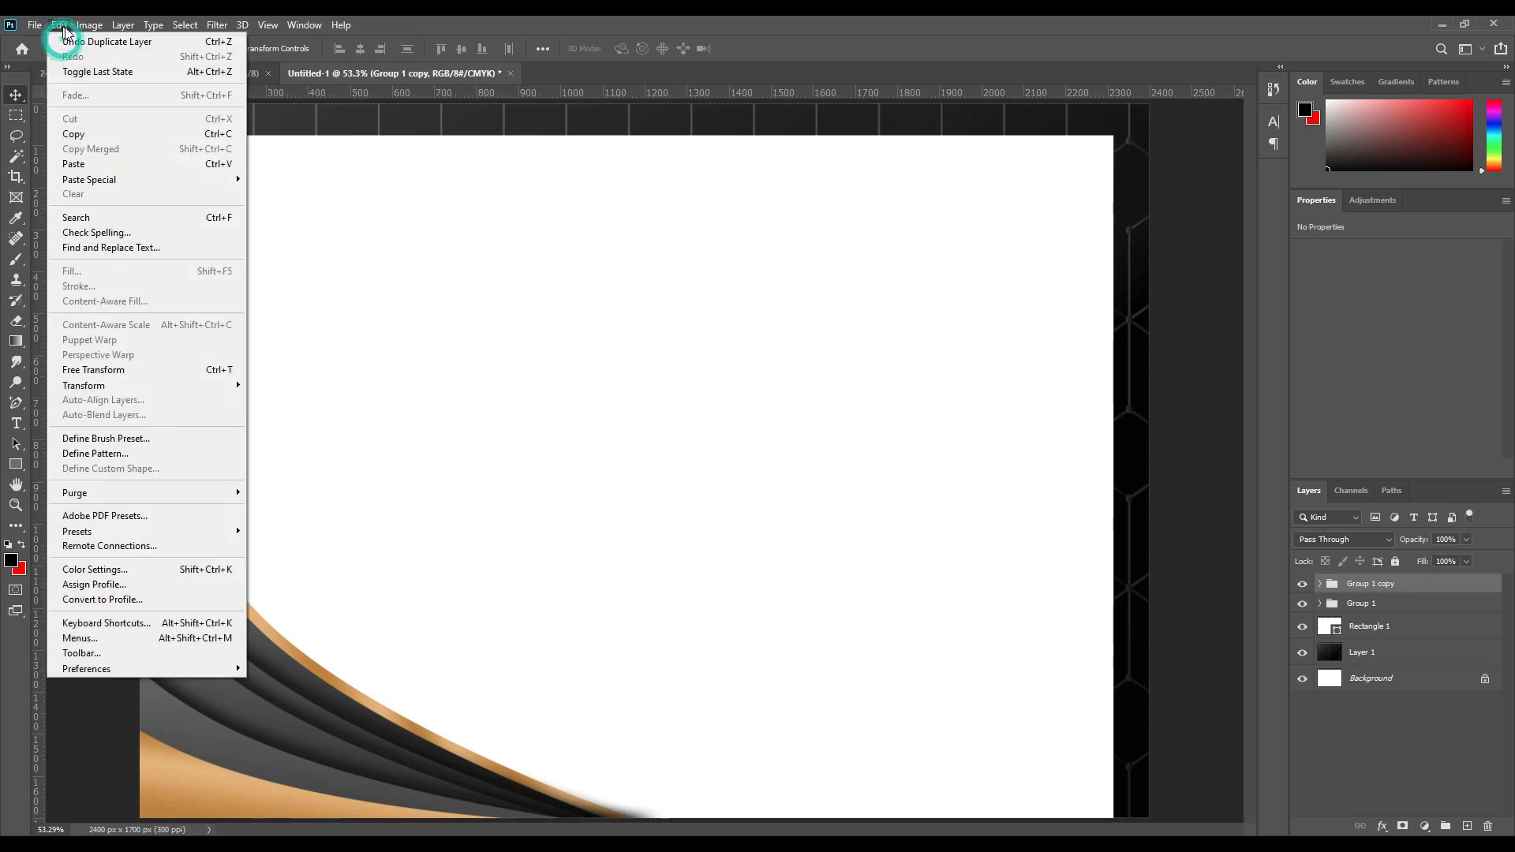
pyautogui.moveTo(126, 387)
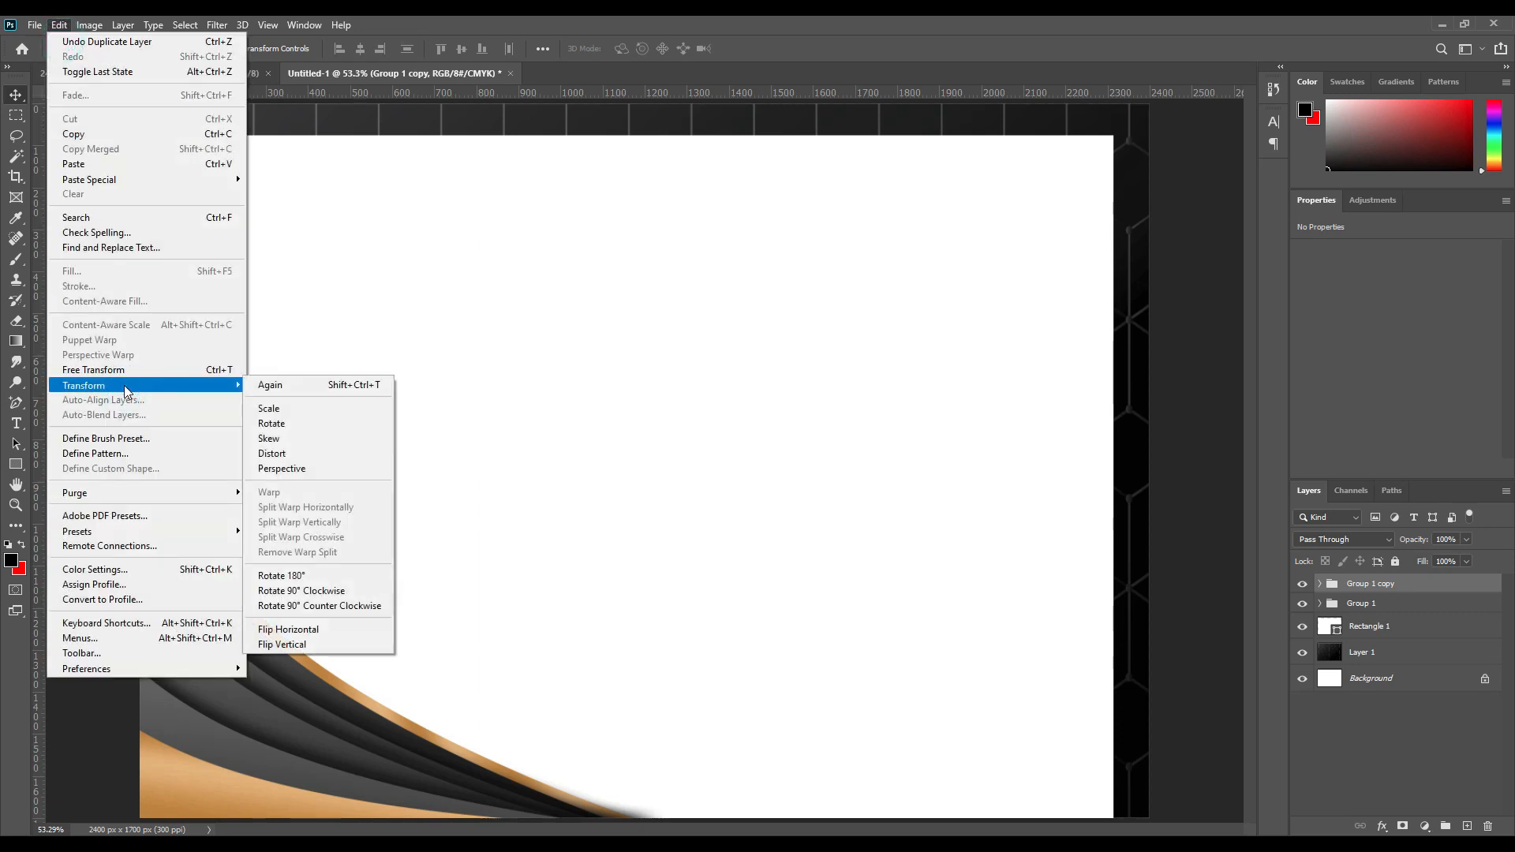
pyautogui.click(320, 630)
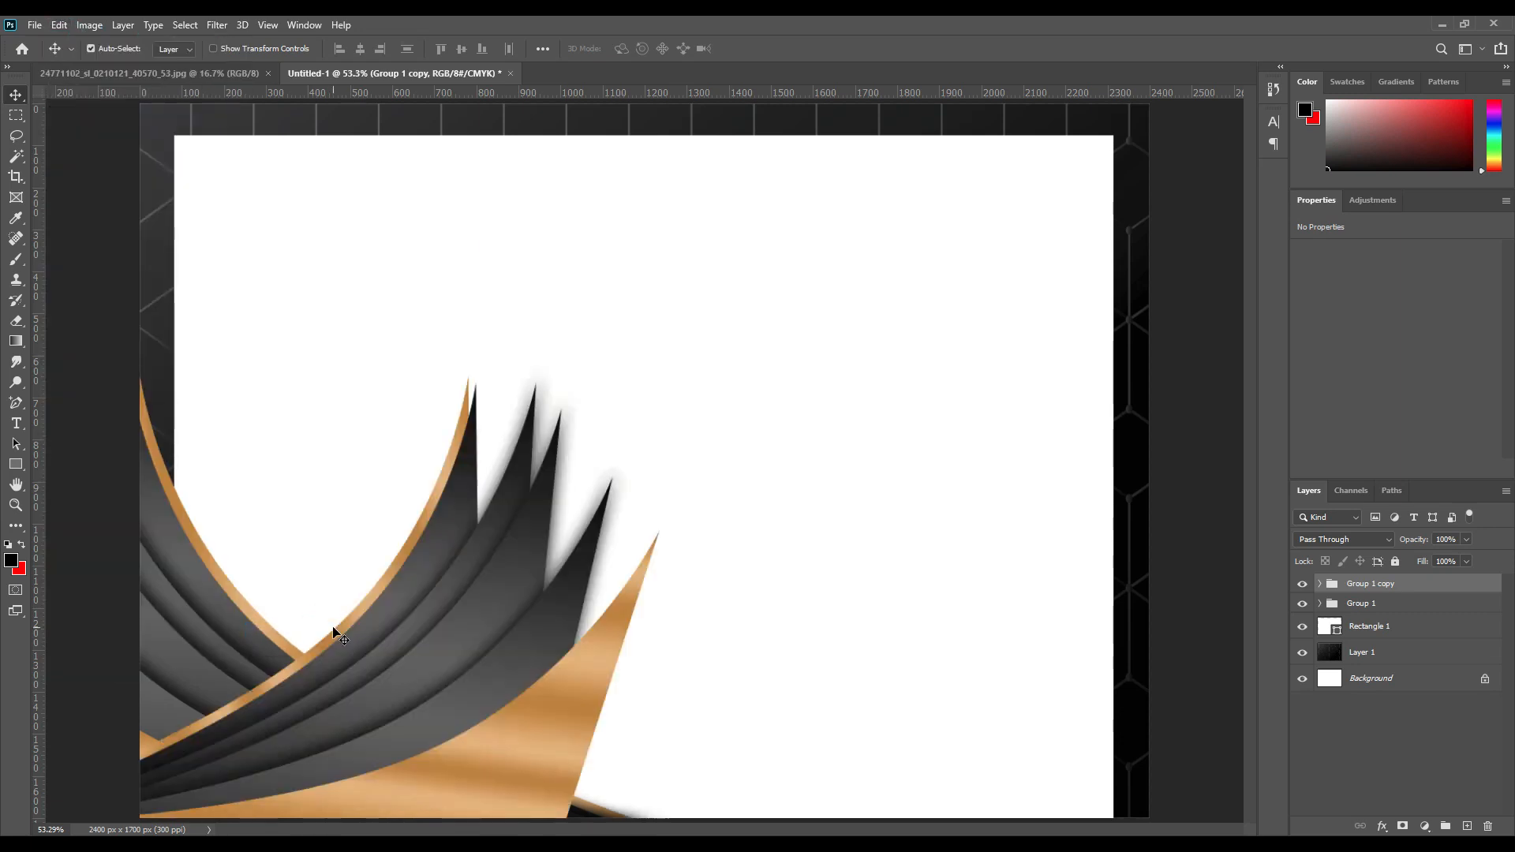
# Step: Move the flipped curve group, Group 1 copy, about 1566 px horizontally so it mirrors the original curves in the opposite lower corner
pyautogui.hotkey('ctrl', 't')
pyautogui.moveTo(439, 713); pyautogui.dragTo(1086, 710)
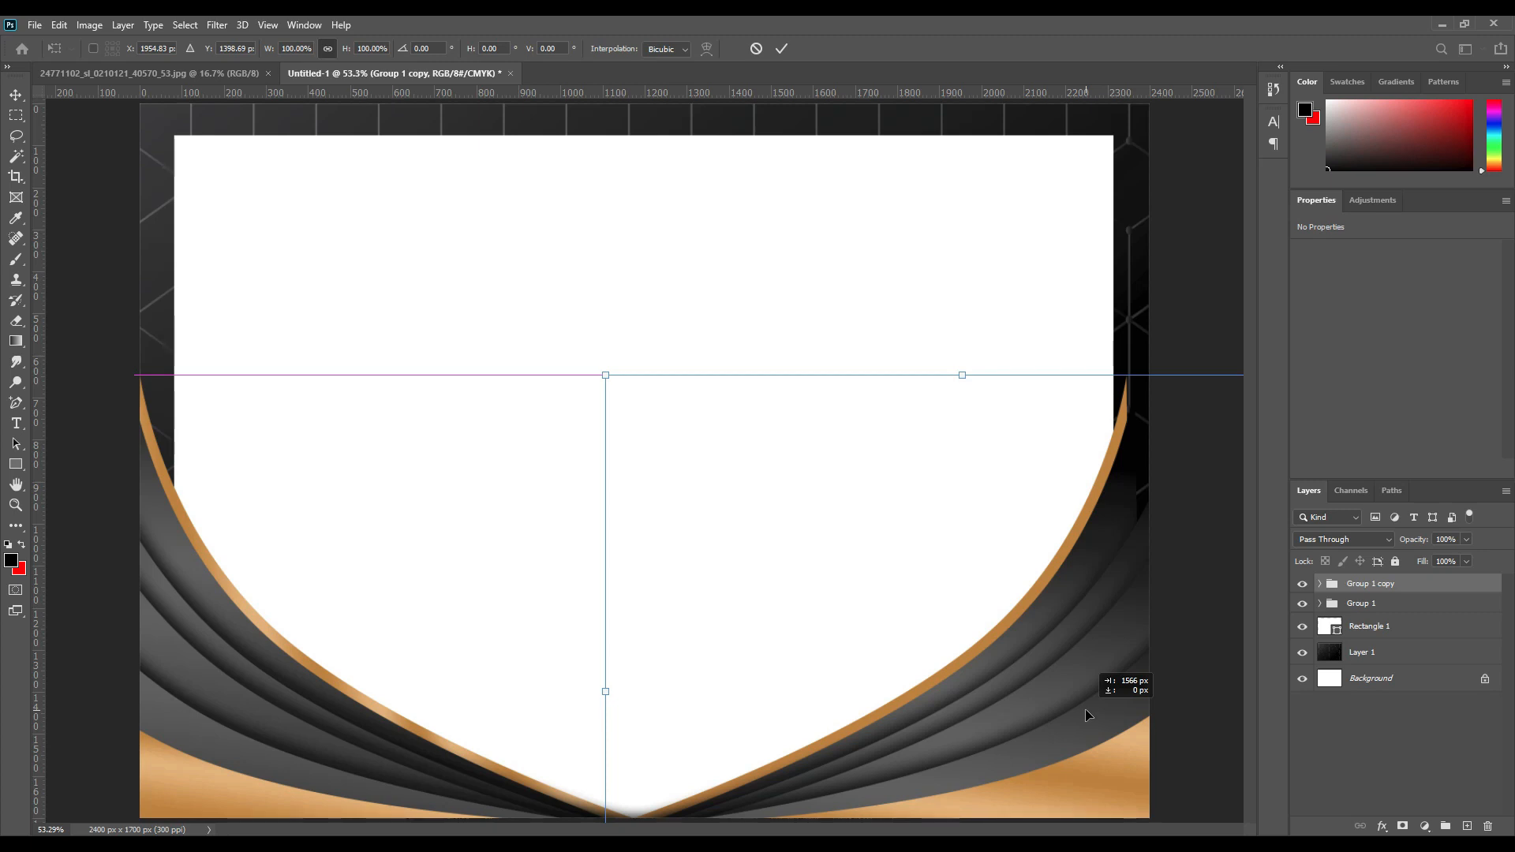
pyautogui.moveTo(1086, 709); pyautogui.dragTo(1082, 702)
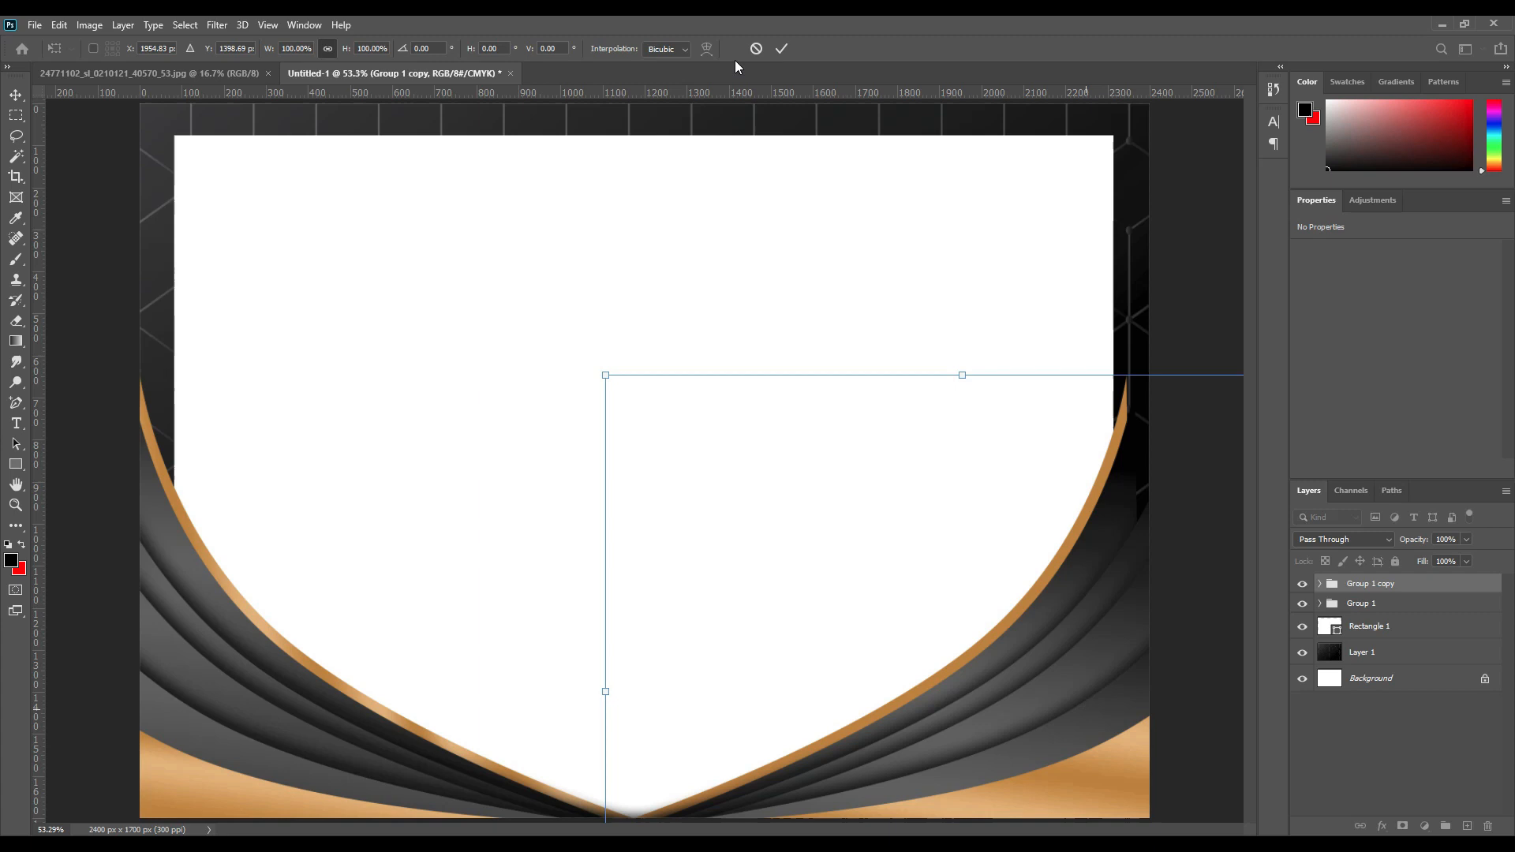
pyautogui.click(778, 48)
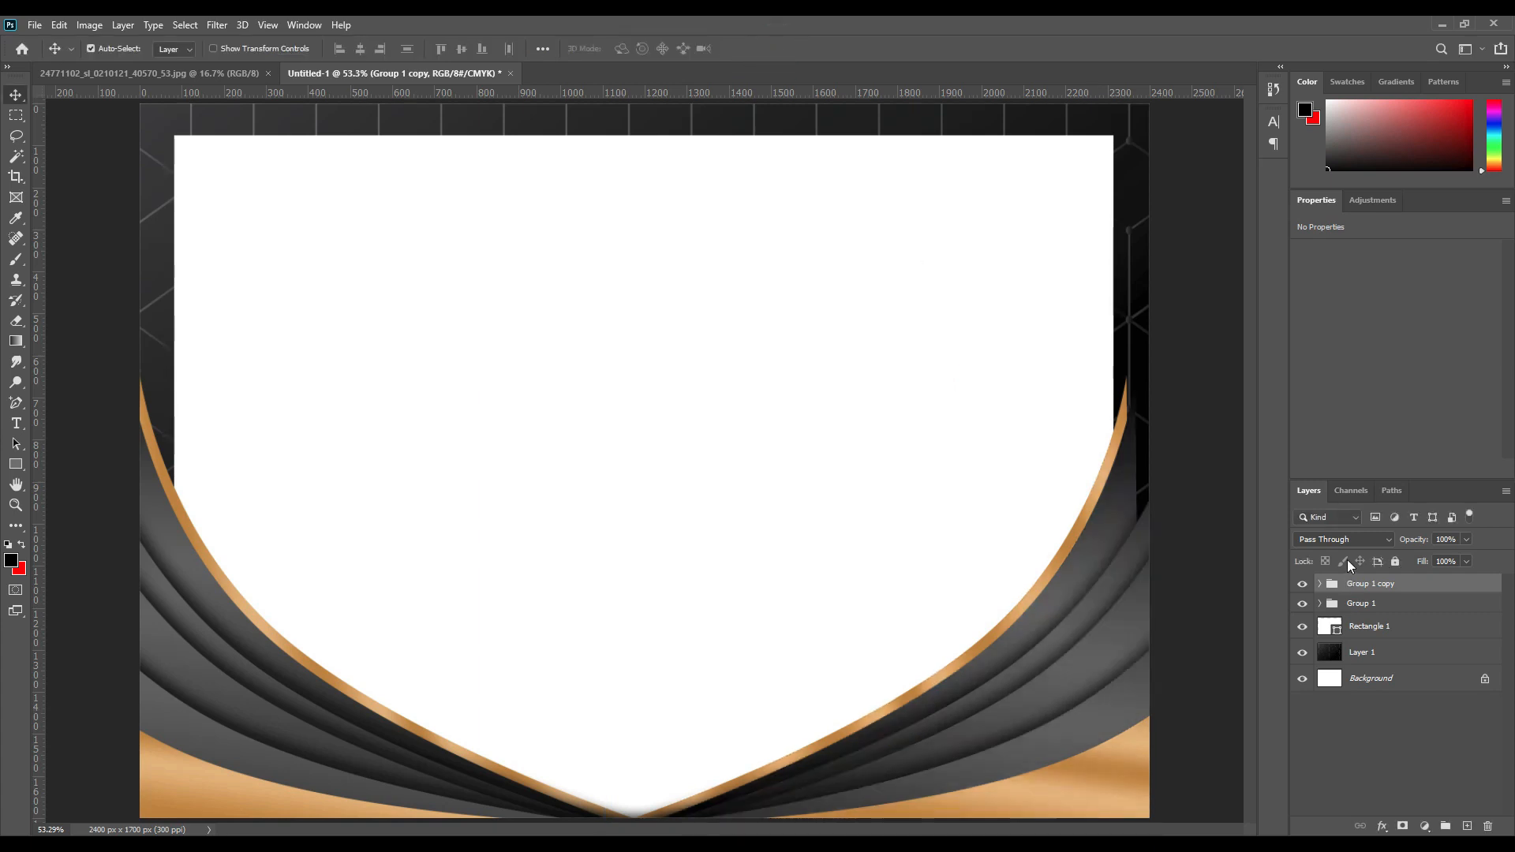
# Step: Scale both curve groups together to 106.24% and reposition them so the mirrored curves reach both side edges of the canvas
pyautogui.keyDown('shift'); pyautogui.click(1373, 604); pyautogui.keyUp('shift')
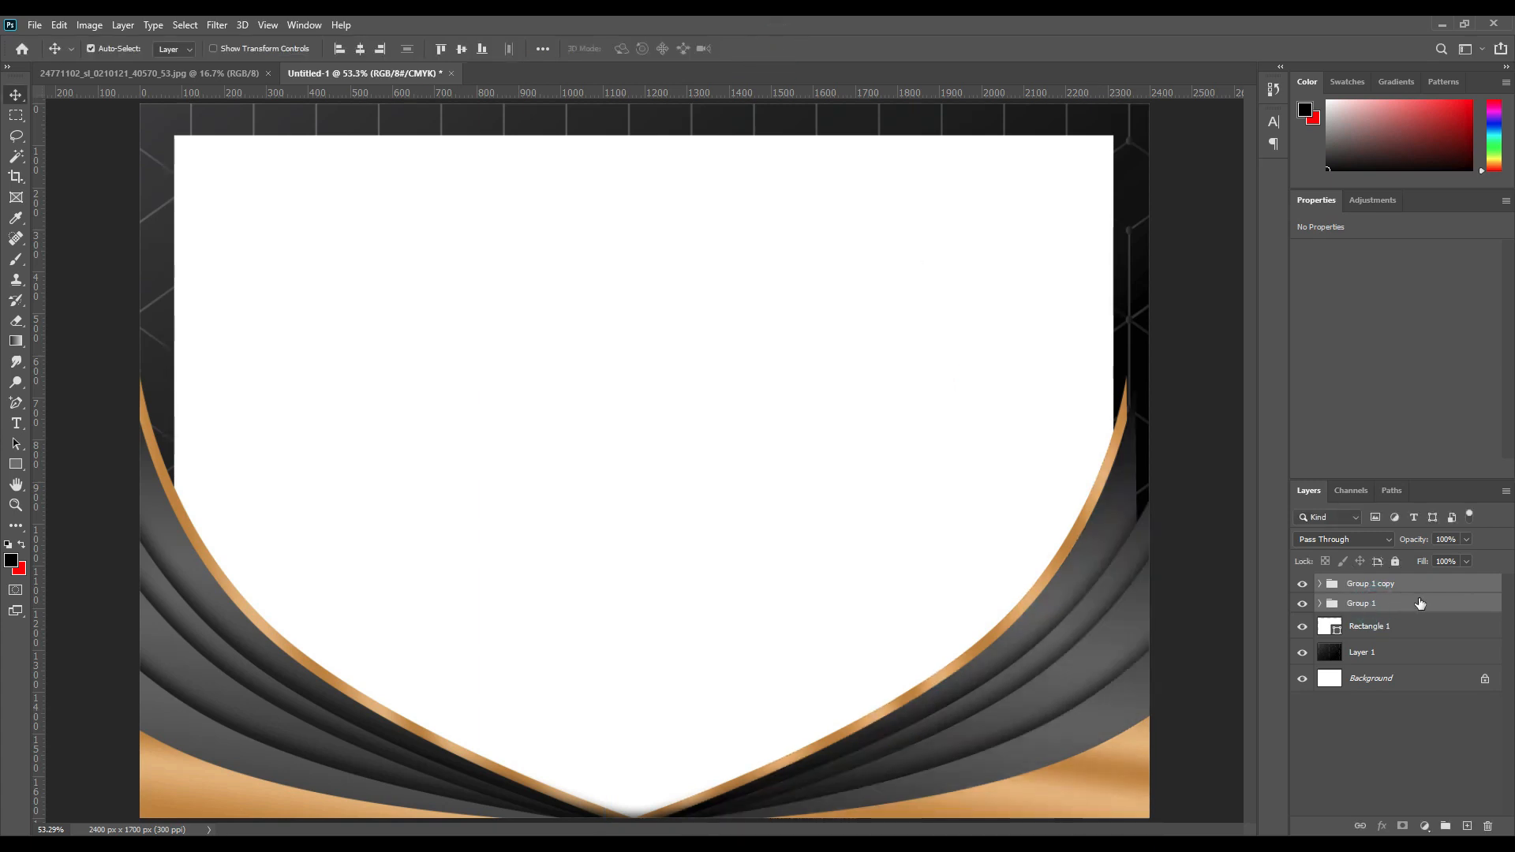
pyautogui.hotkey('ctrl', 't')
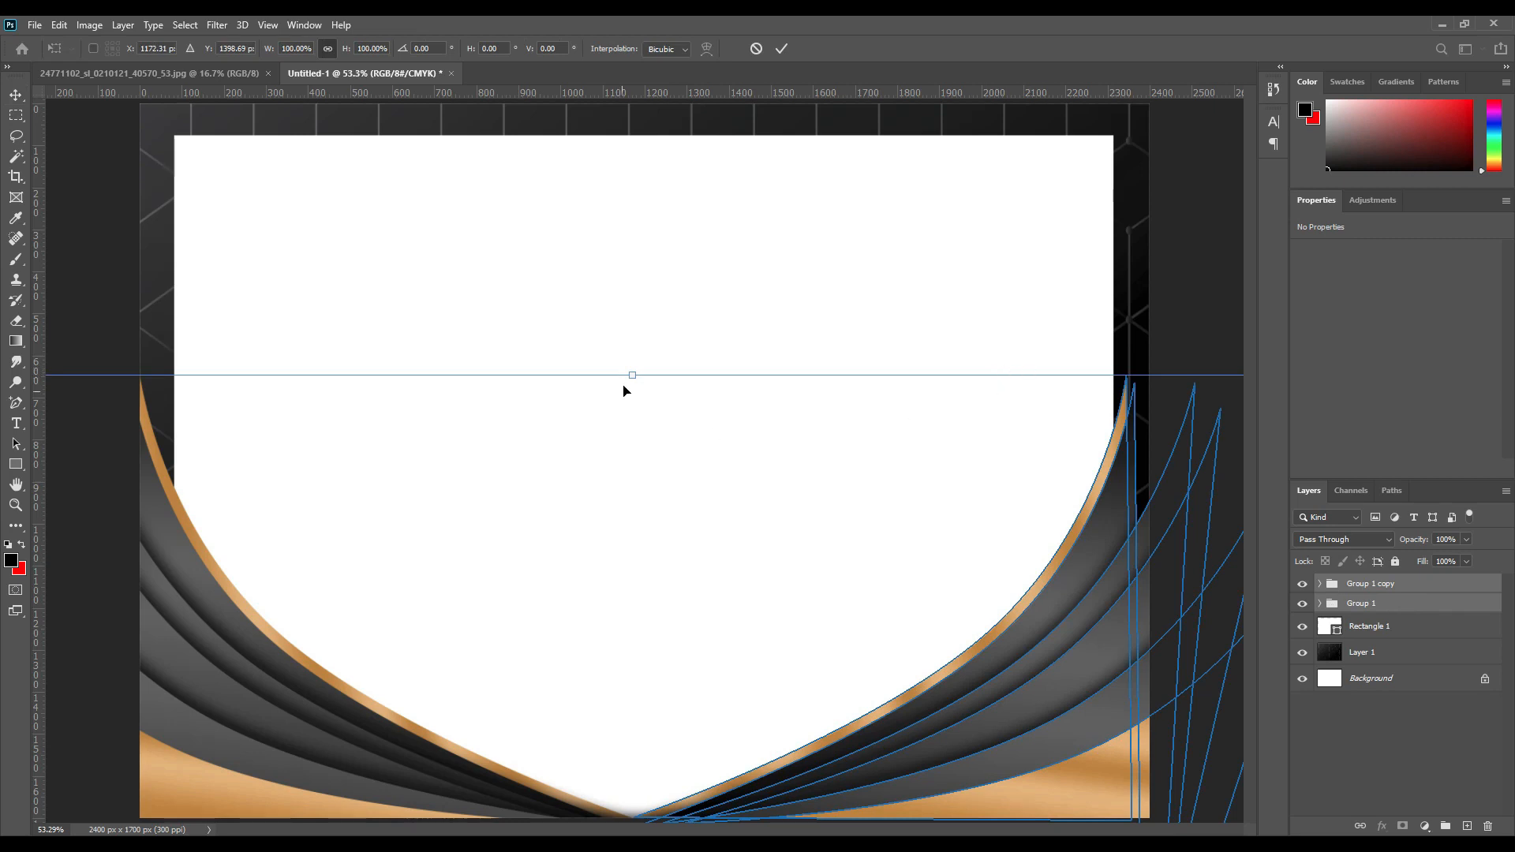
pyautogui.moveTo(632, 375); pyautogui.dragTo(671, 335)
pyautogui.moveTo(777, 634); pyautogui.dragTo(776, 646)
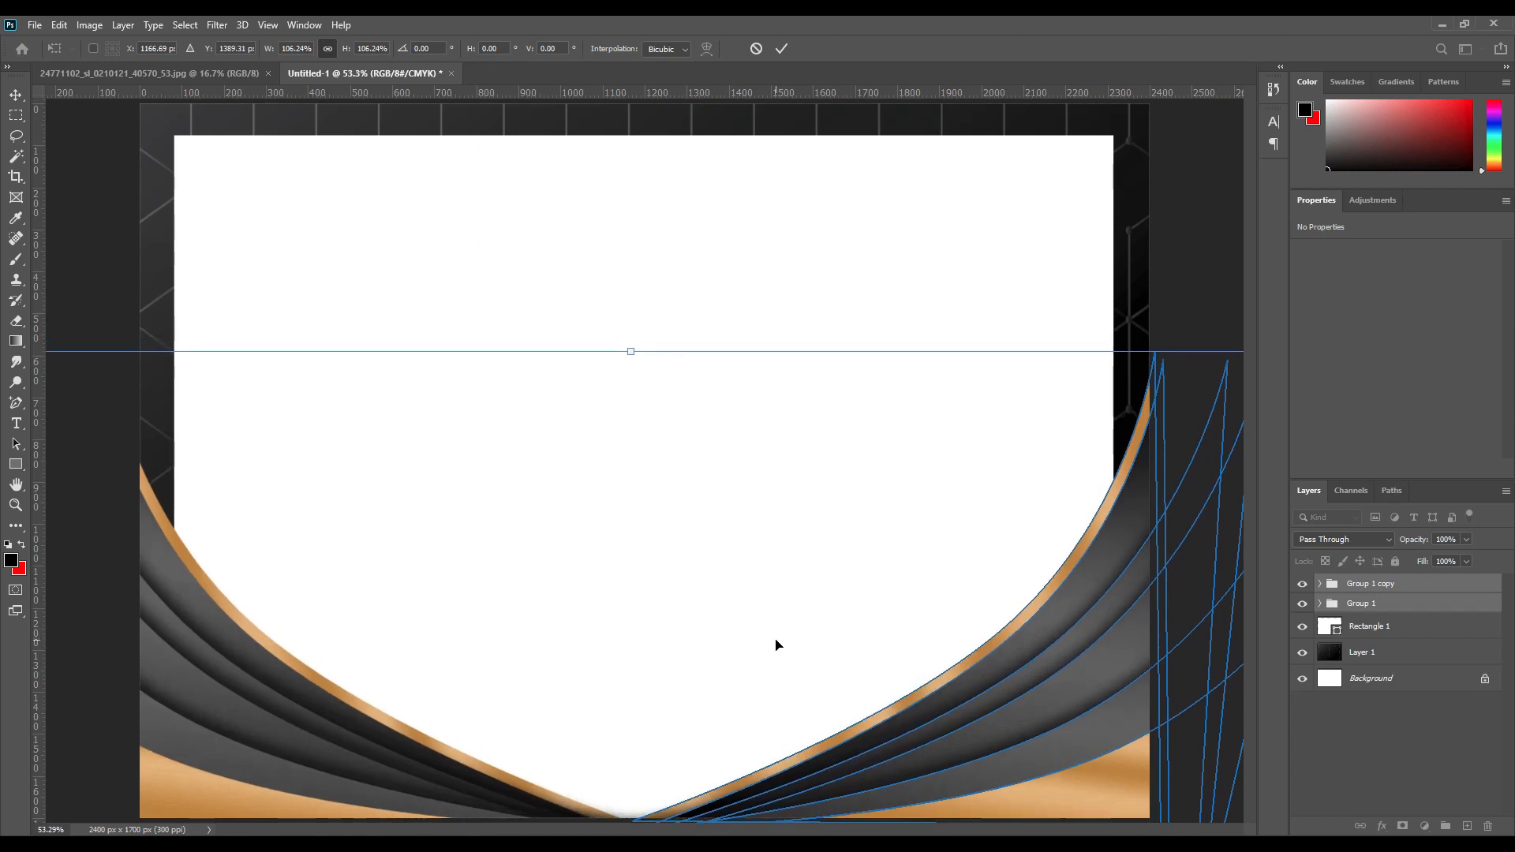
pyautogui.click(781, 49)
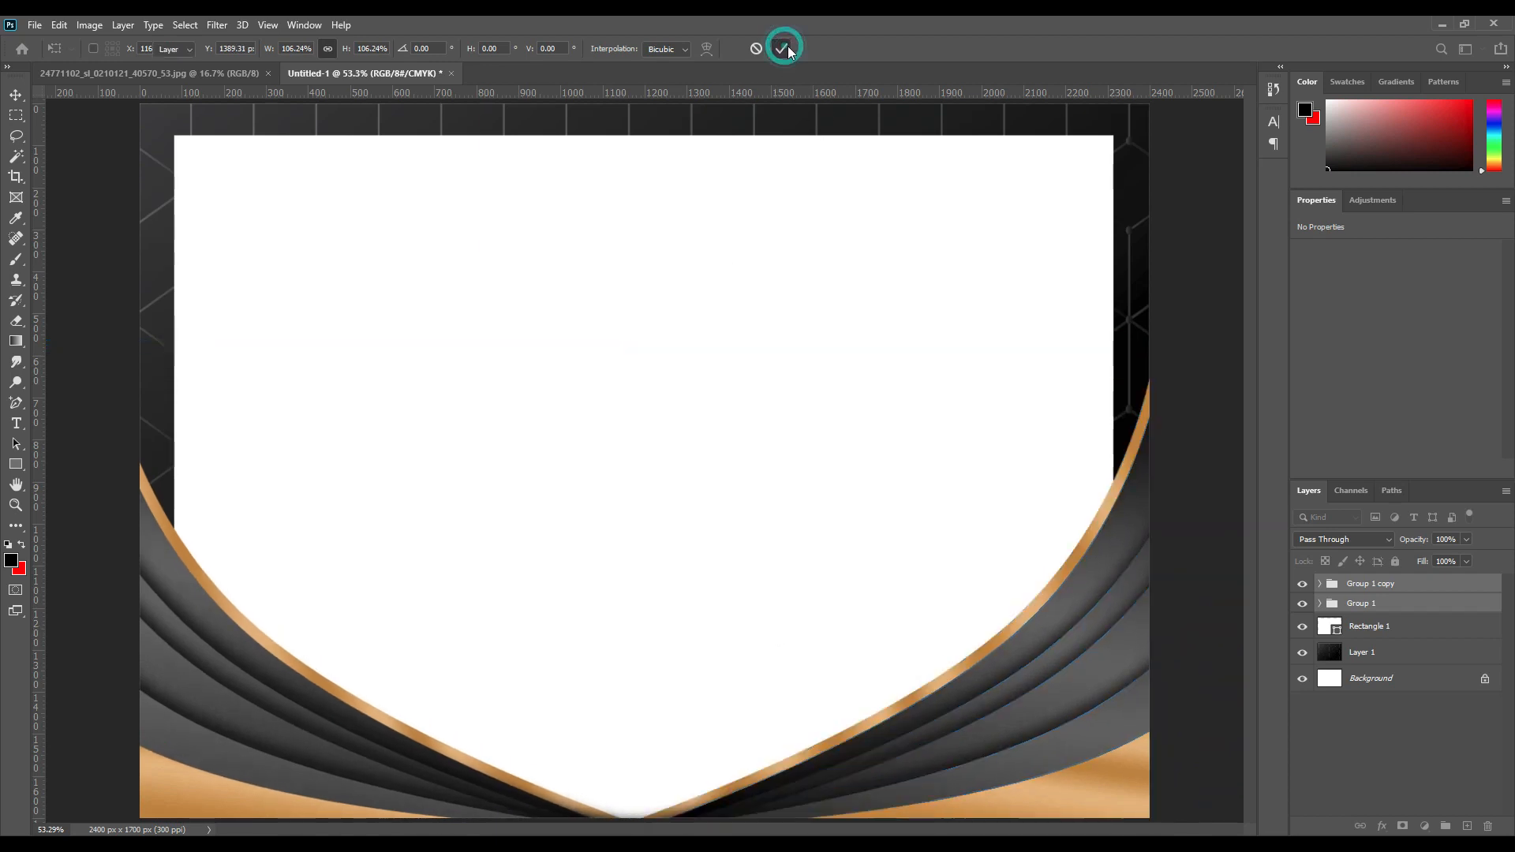
pyautogui.click(1182, 272)
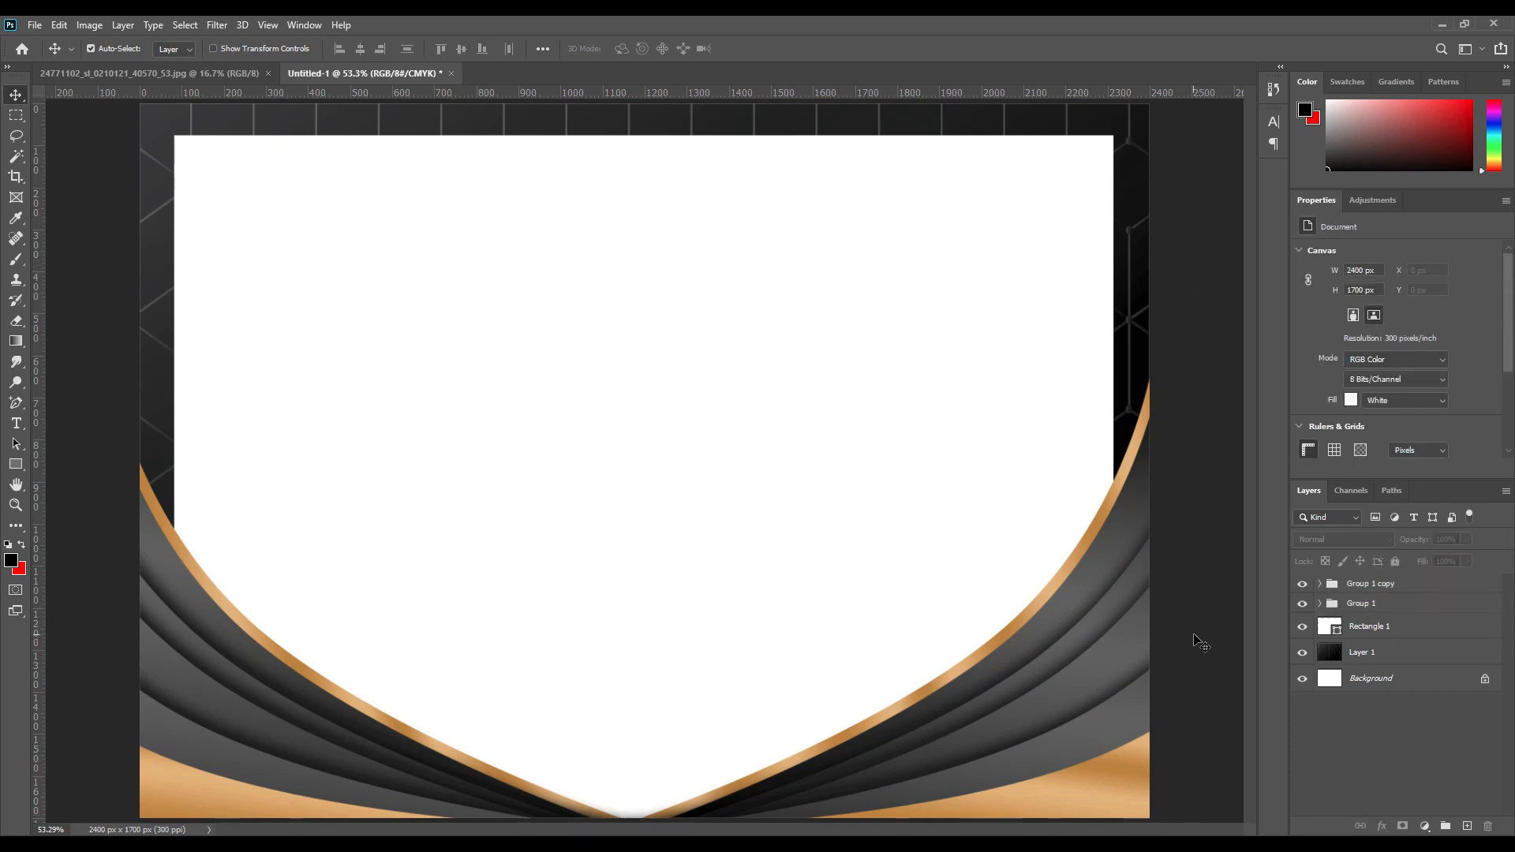
# Step: Add an 8 px outside Stroke with the saved copper-gold gradient preset to the white panel, Rectangle 1
pyautogui.click(535, 297)
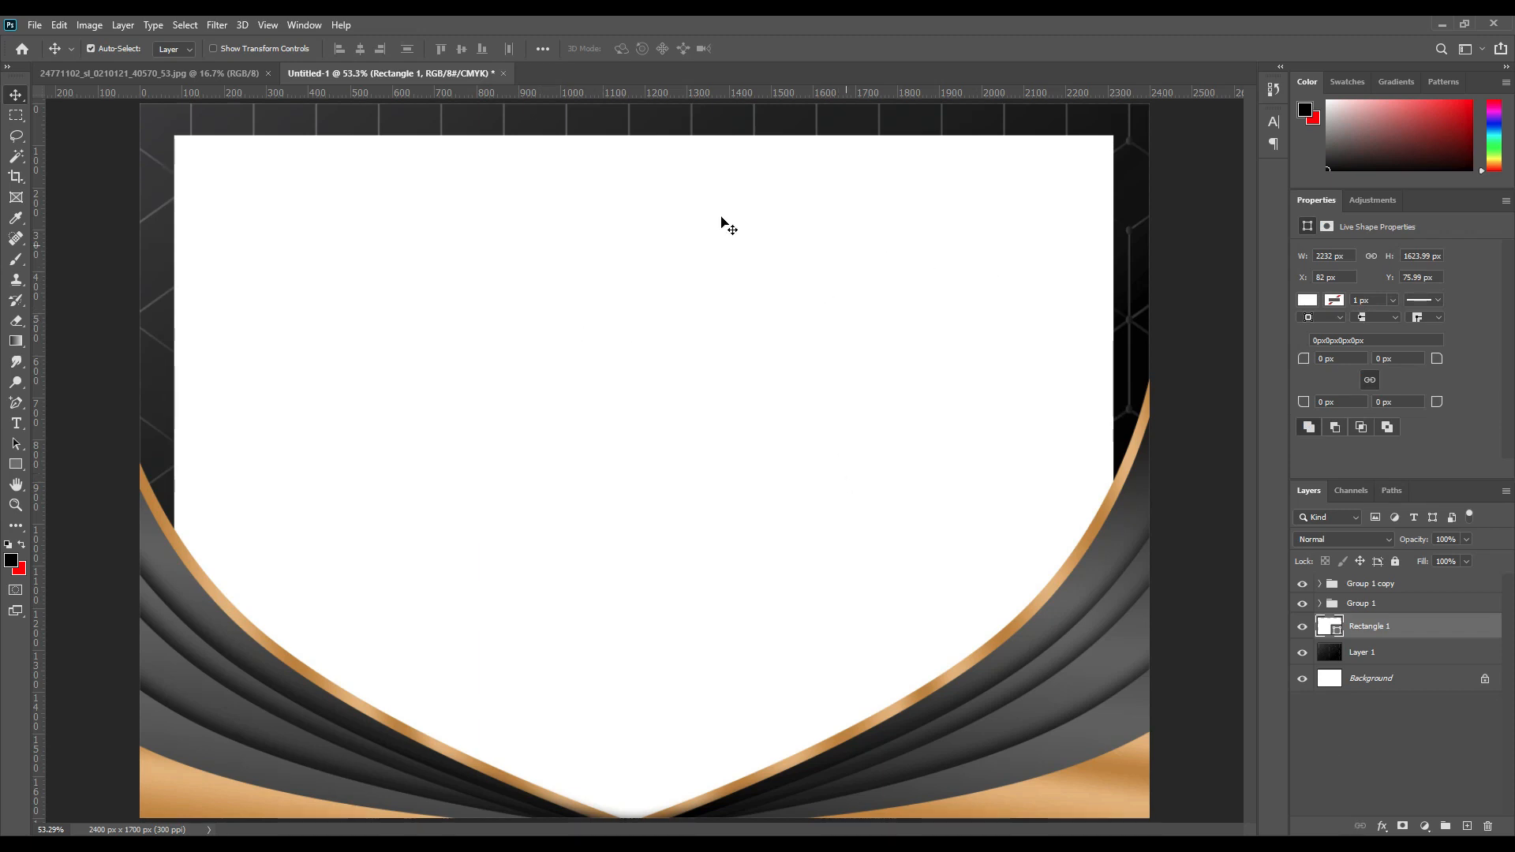
pyautogui.click(1382, 826)
pyautogui.click(1423, 707)
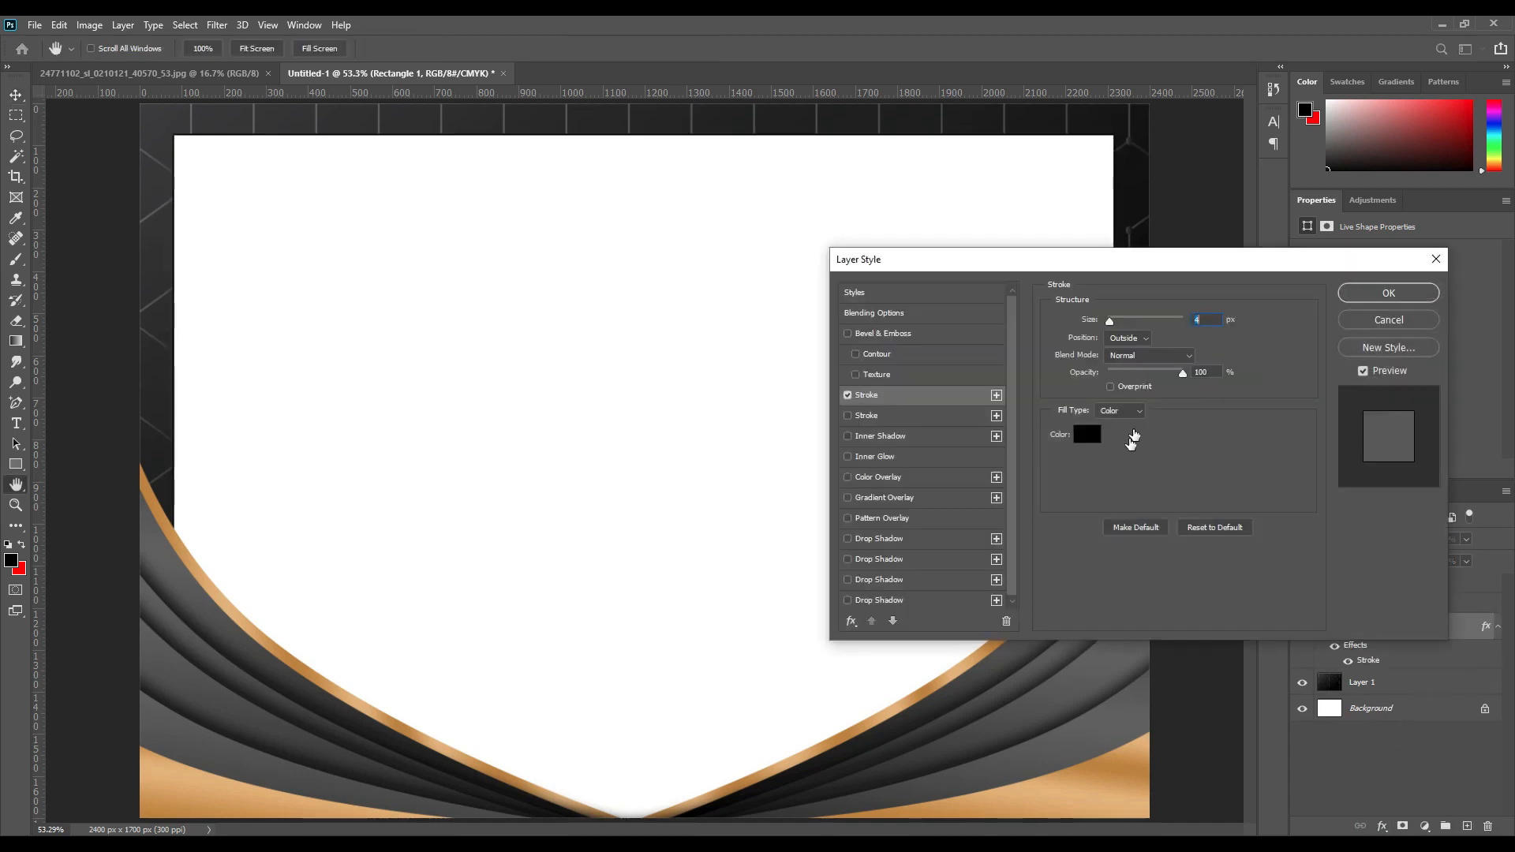
pyautogui.click(1133, 413)
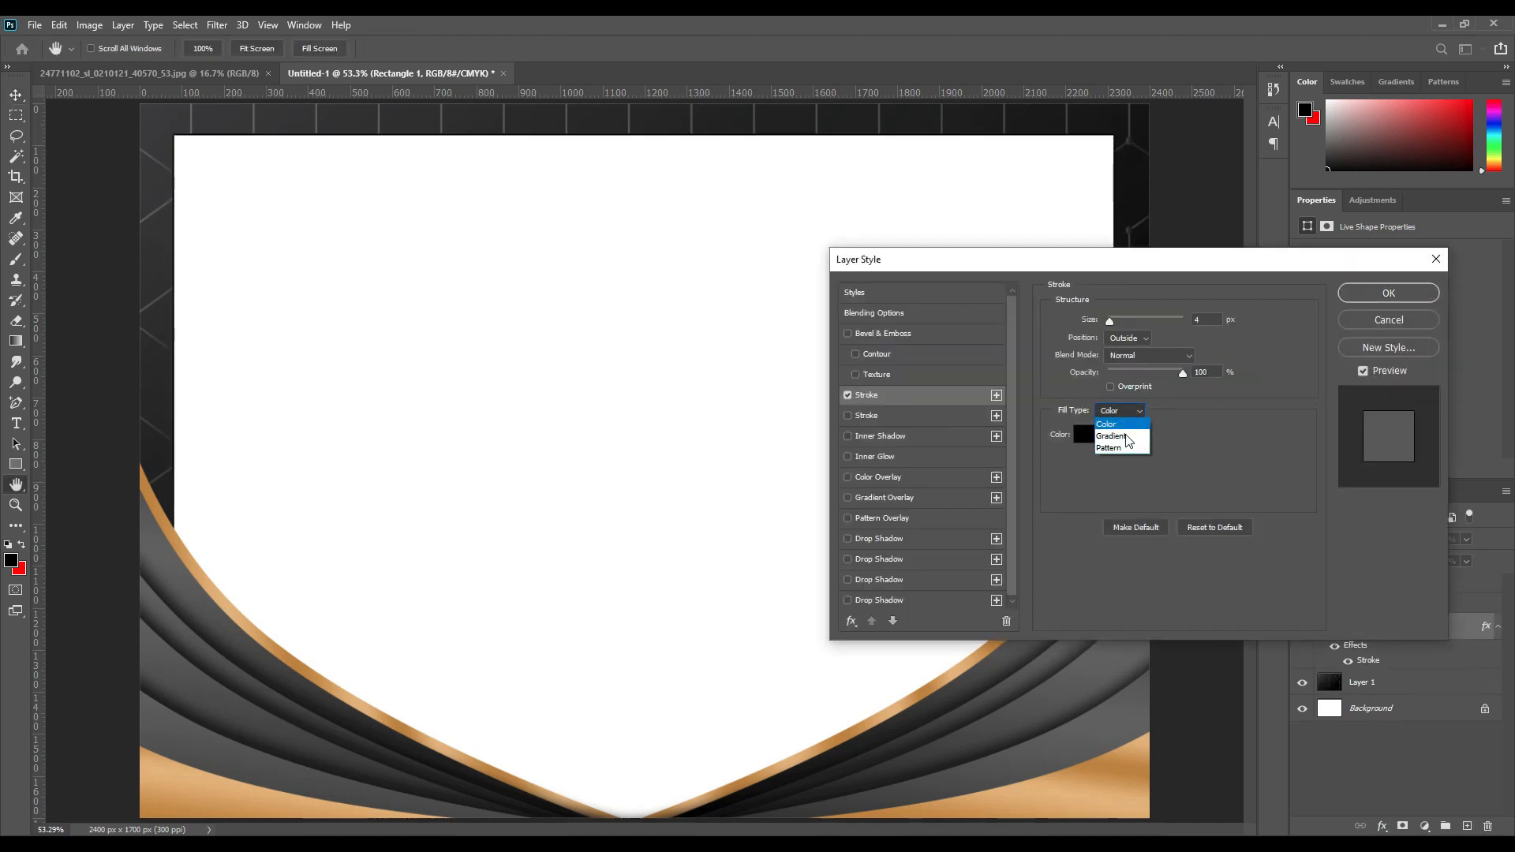
pyautogui.click(1120, 427)
pyautogui.click(1179, 435)
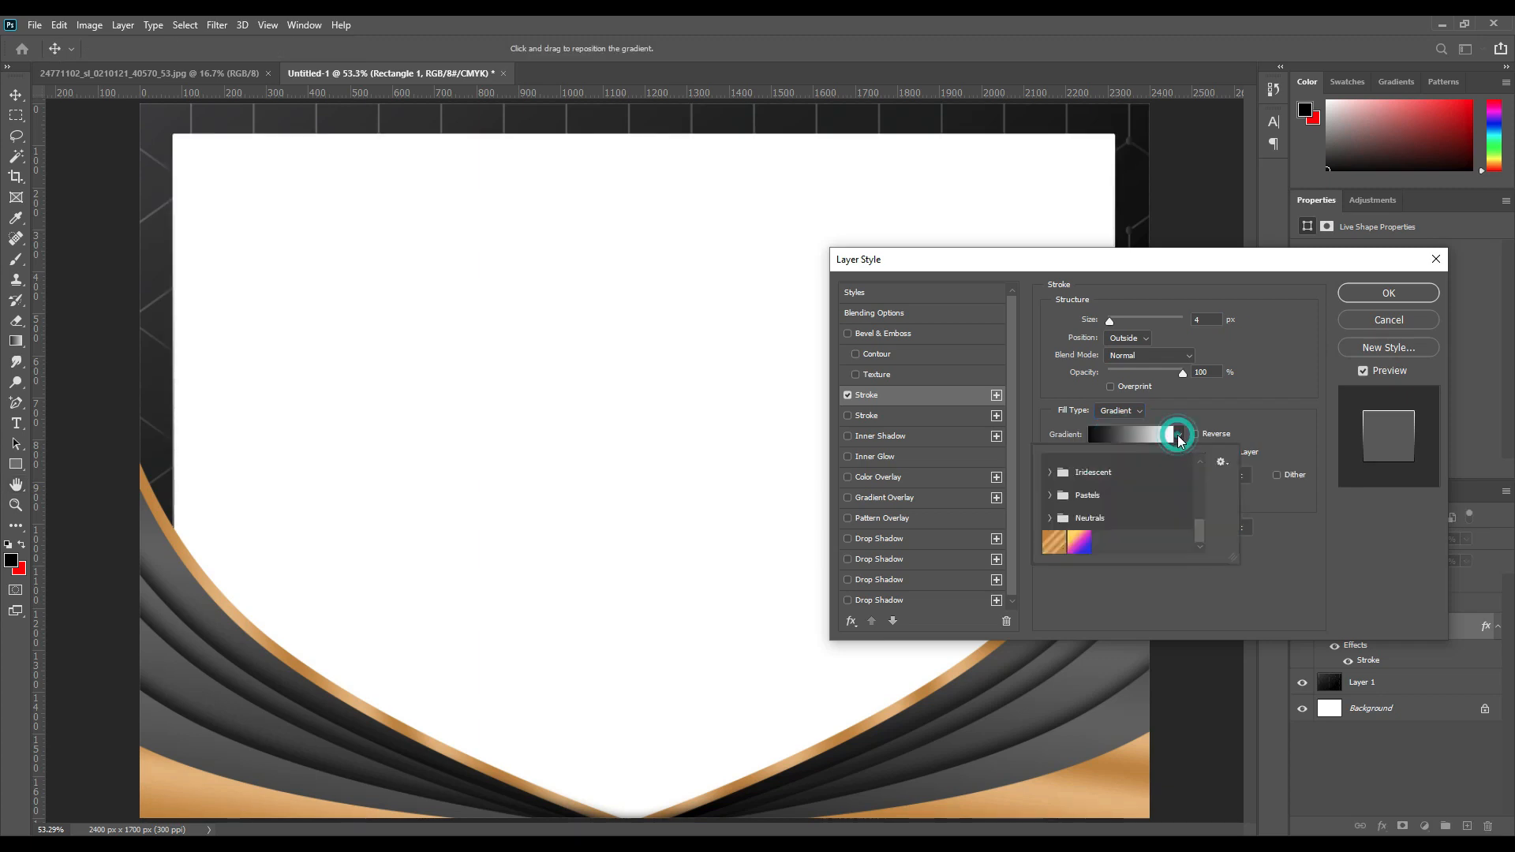
pyautogui.click(1055, 541)
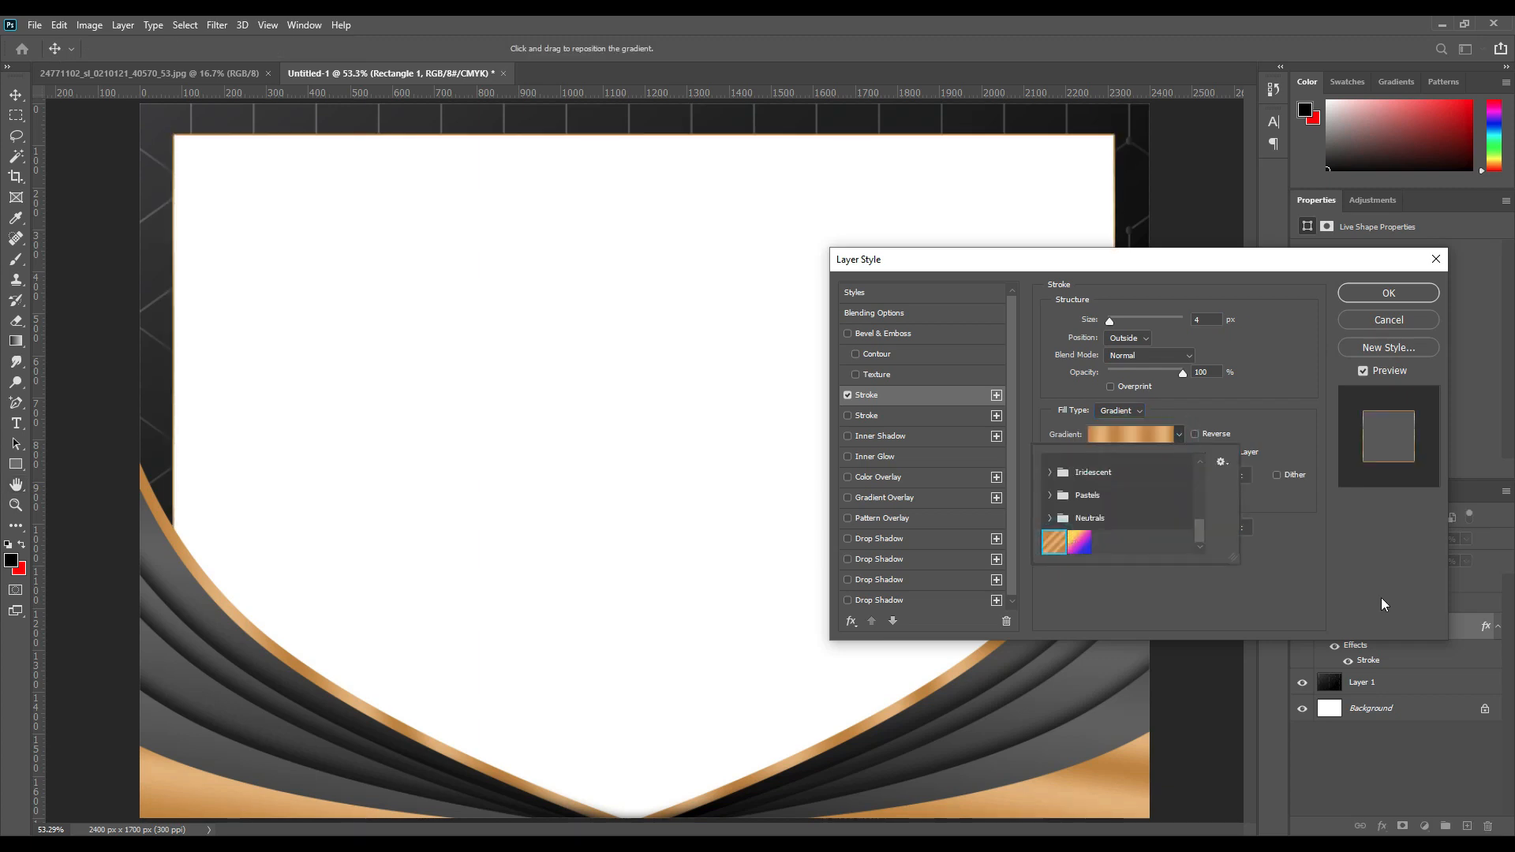
pyautogui.click(1330, 564)
pyautogui.moveTo(1111, 320); pyautogui.dragTo(1117, 321)
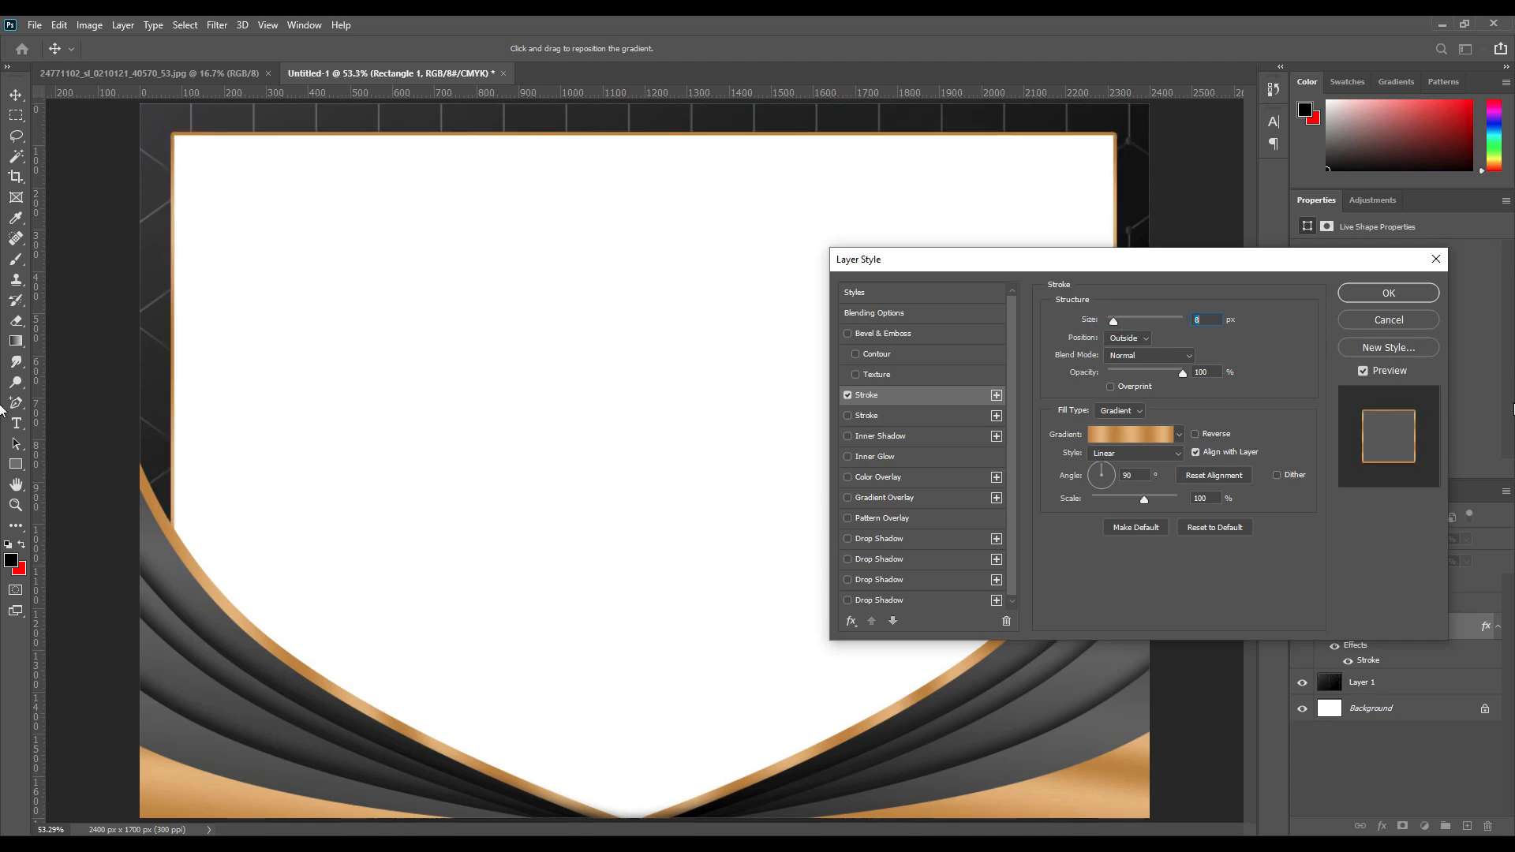
pyautogui.click(1401, 297)
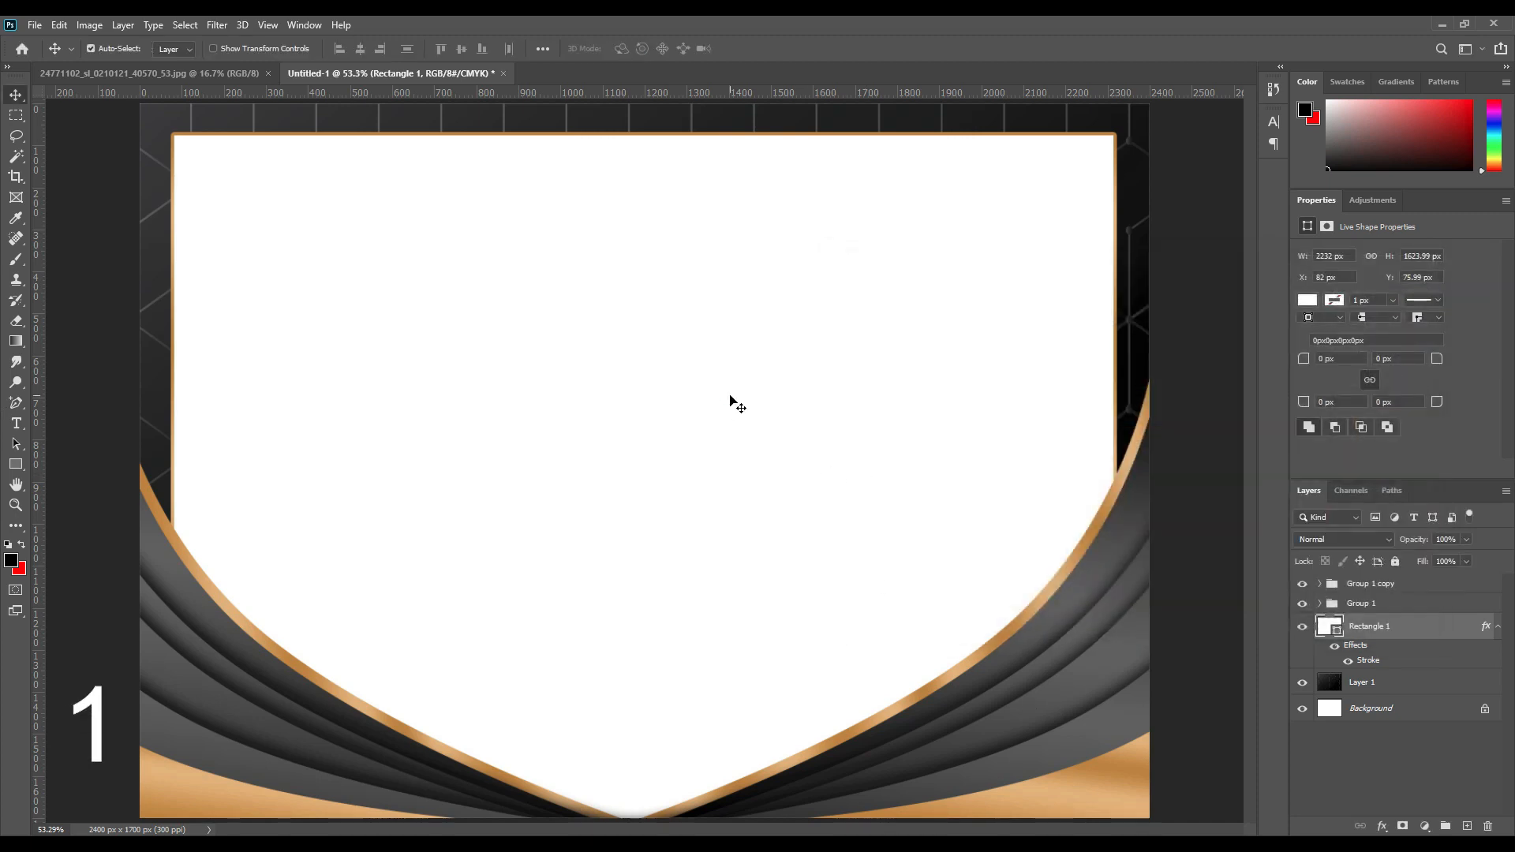
# Step: Duplicate the stroked white panel and scale the copy to 97.80% as an inset inner frame
pyautogui.press('ctrl')
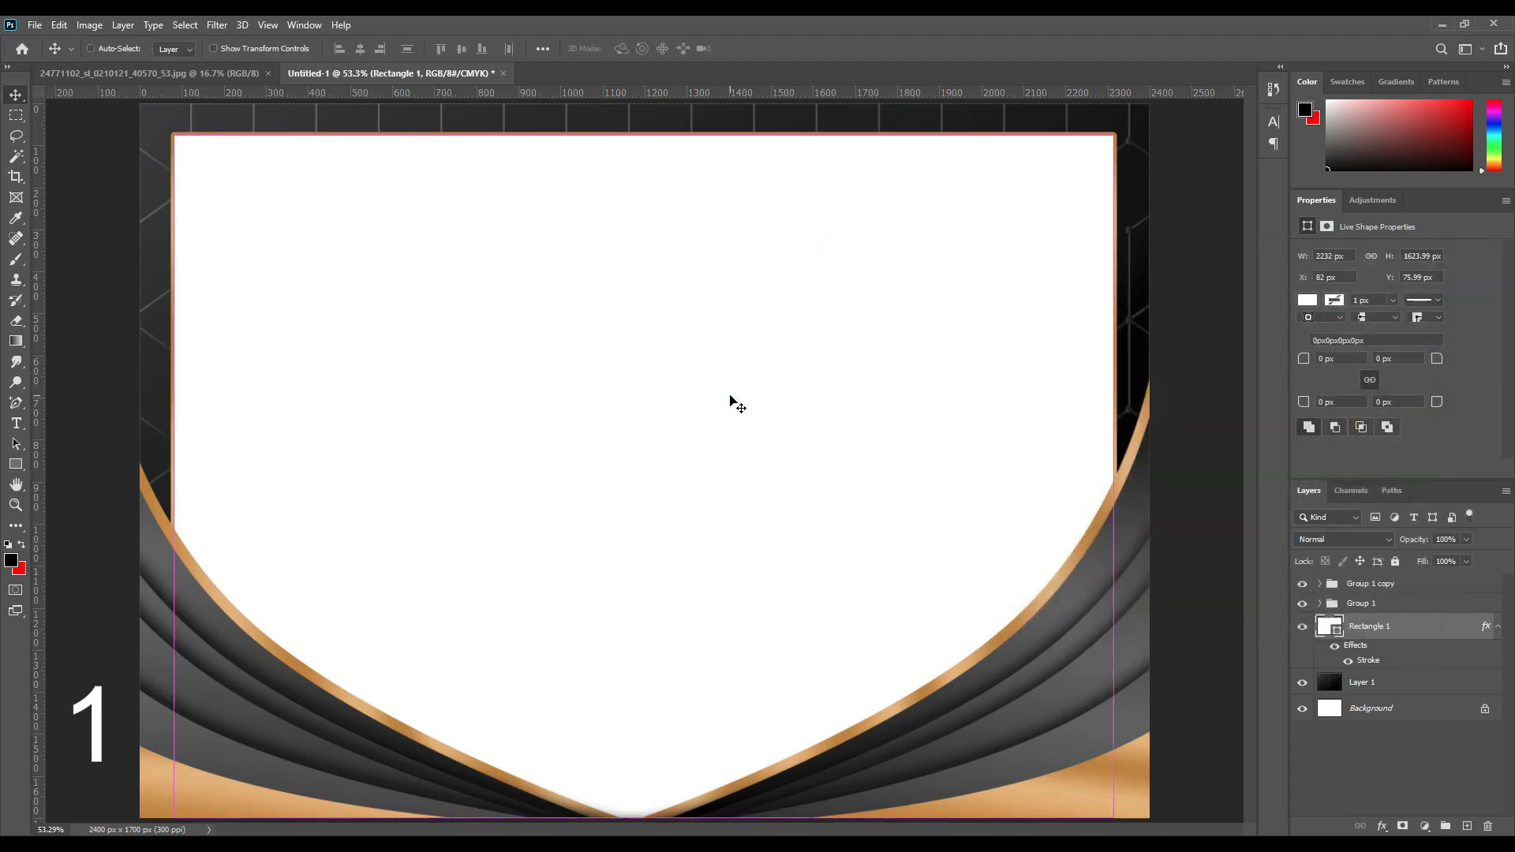
pyautogui.hotkey('ctrl', 'j')
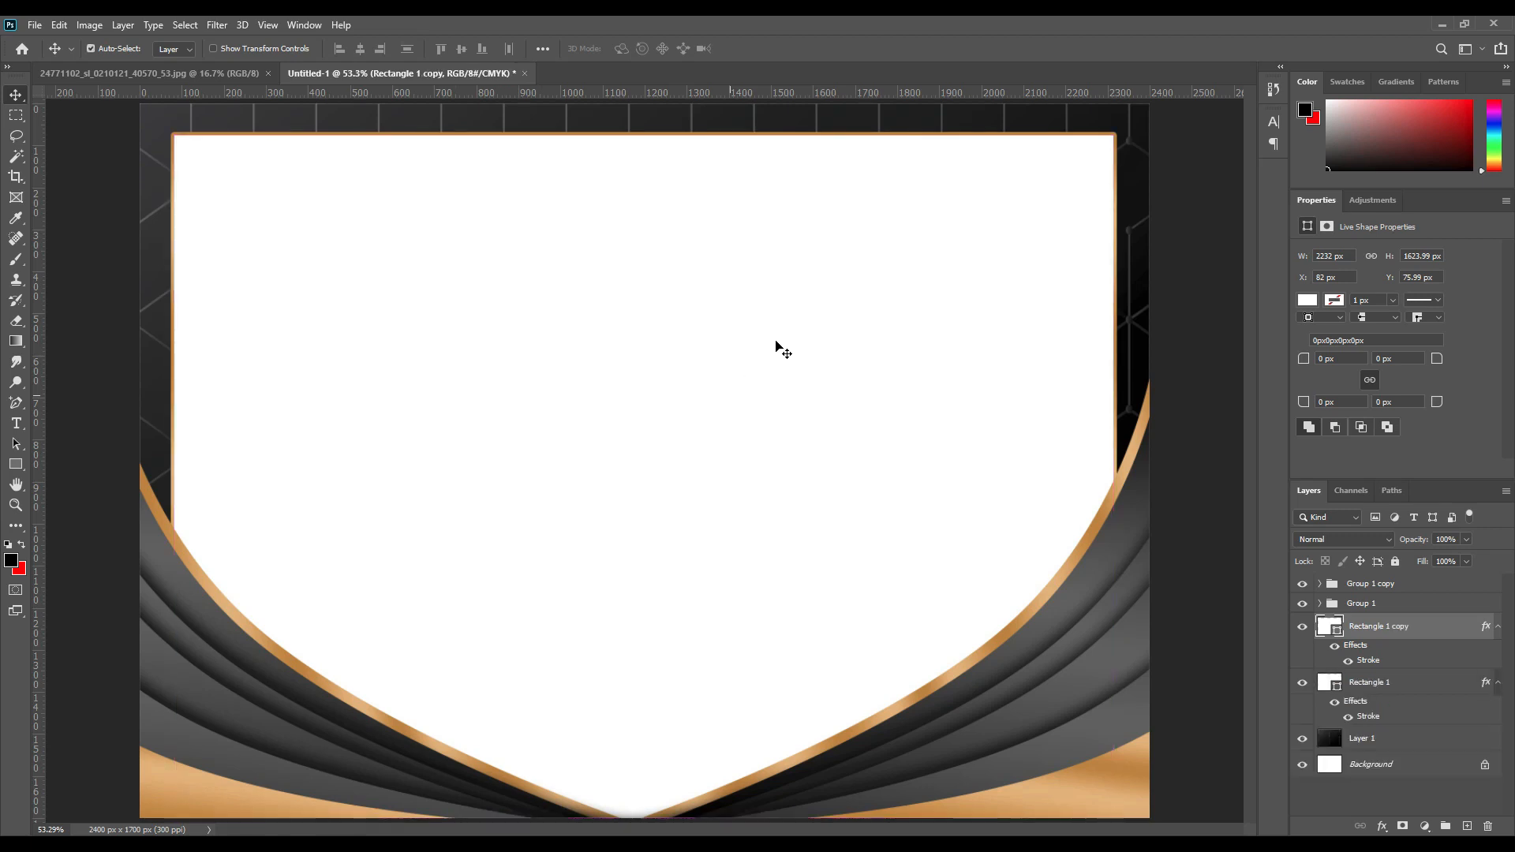
pyautogui.hotkey('ctrl', 't')
pyautogui.moveTo(1113, 137); pyautogui.dragTo(1096, 157)
pyautogui.moveTo(789, 265); pyautogui.dragTo(797, 265)
# Step: Nudge the inner panel copy upward to even out the gap between the two gold borders
pyautogui.press('Up')
pyautogui.press('Up')
pyautogui.press('Up')
pyautogui.press('Up')
pyautogui.press('Up')
pyautogui.press('Up')
pyautogui.press('Up')
pyautogui.press('Up')
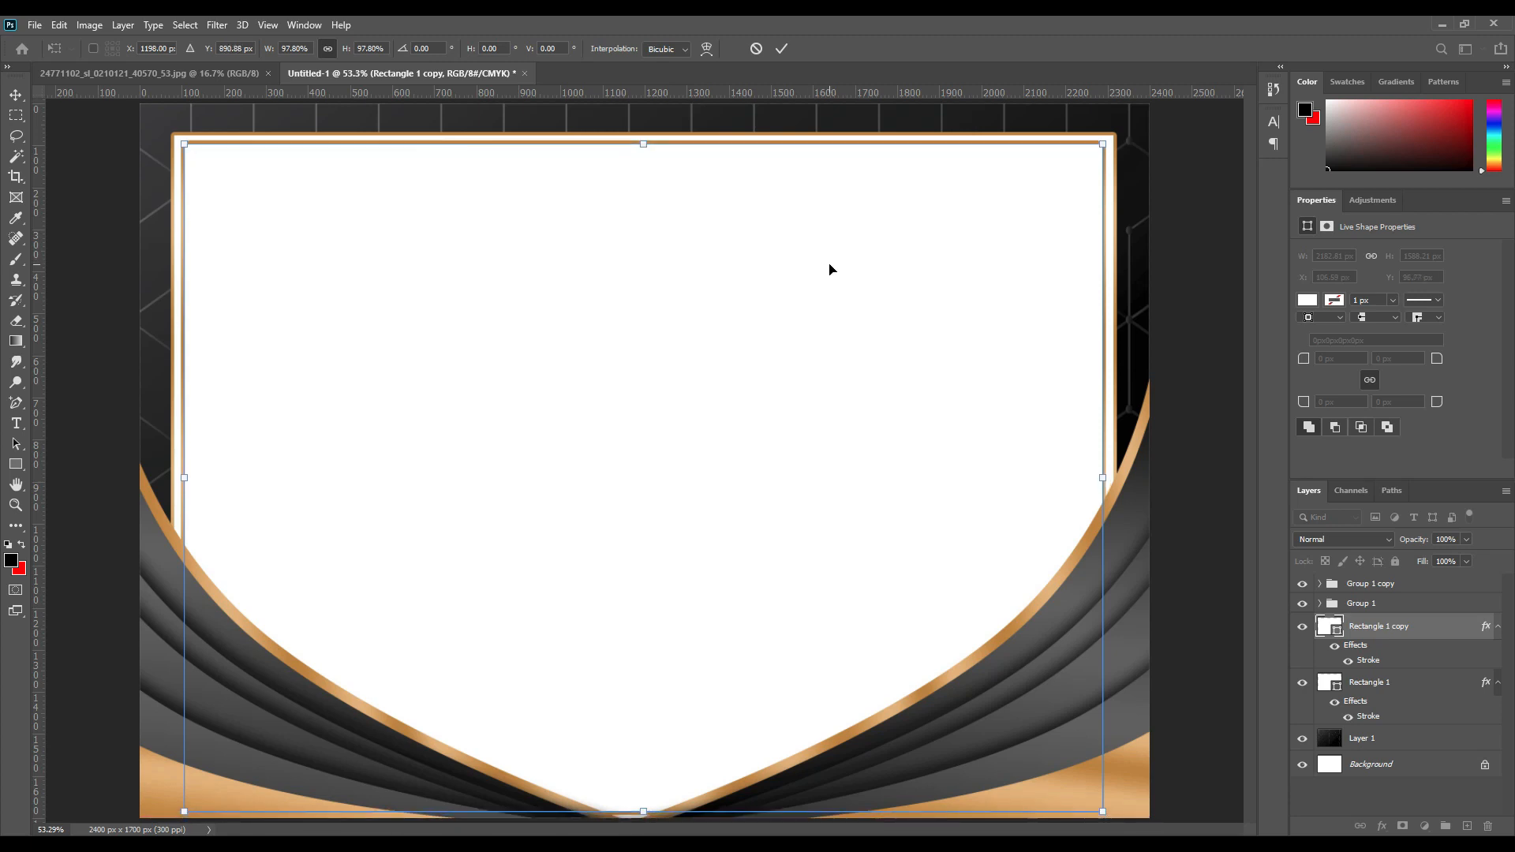
pyautogui.click(781, 48)
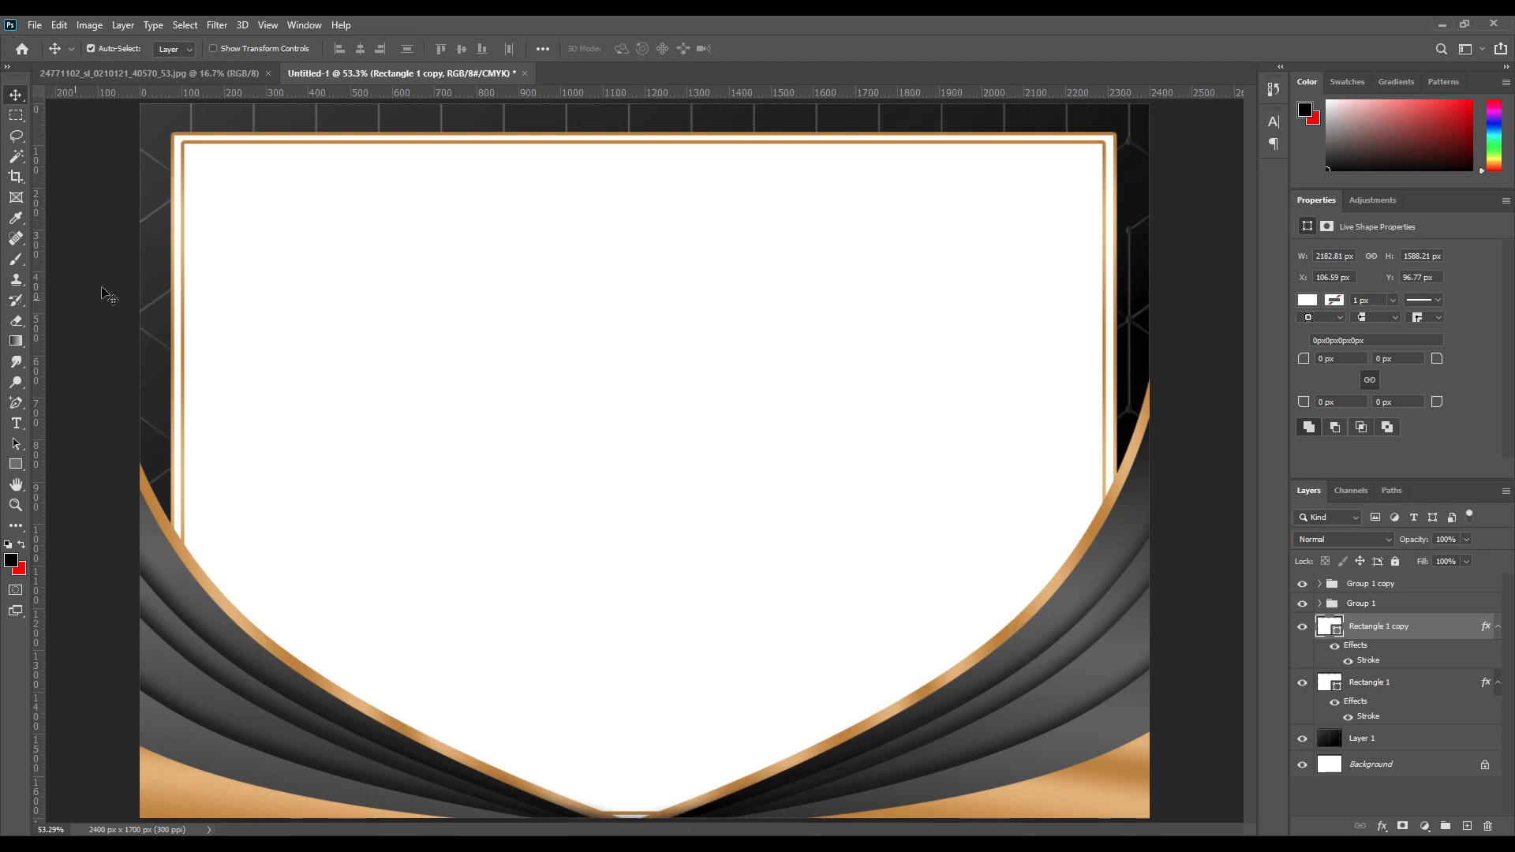
# Step: Add the title text CERTIFICATE at 24.01 pt near the top of the white panel, above the curve groups
pyautogui.click(1397, 585)
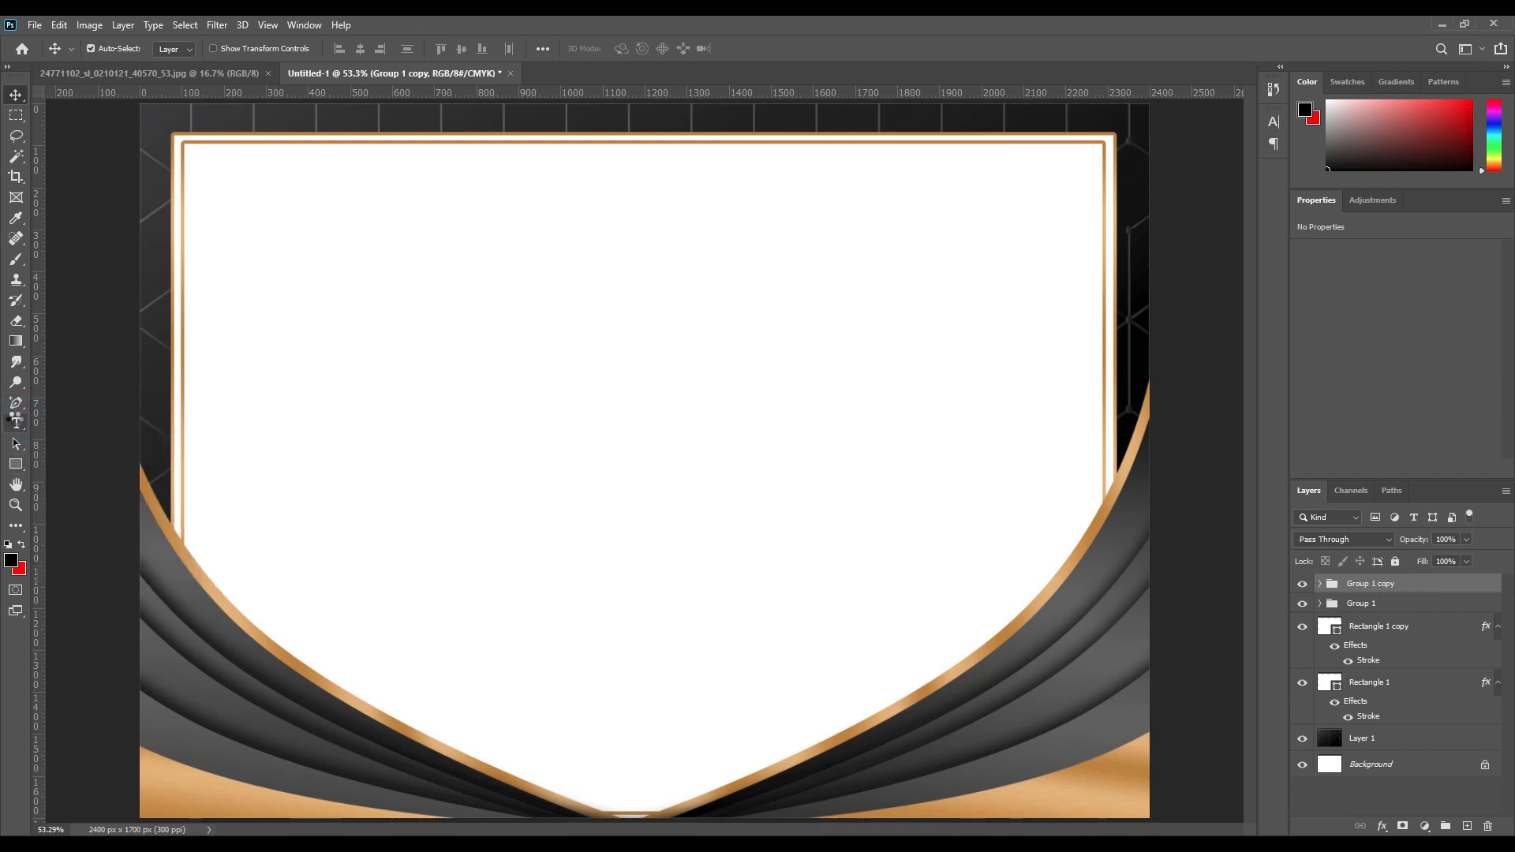
pyautogui.click(16, 423)
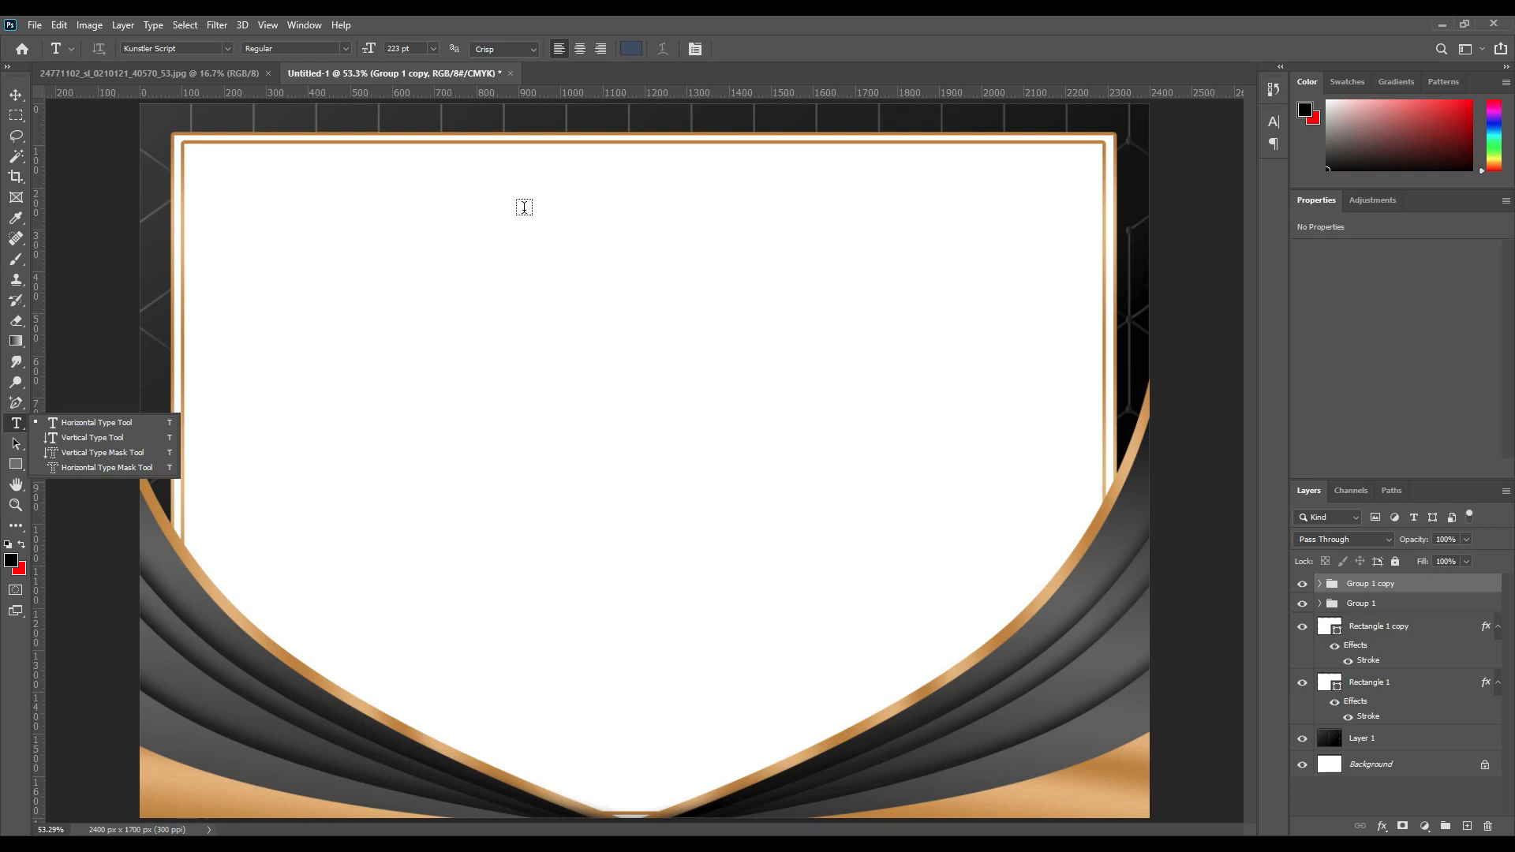
pyautogui.click(524, 208)
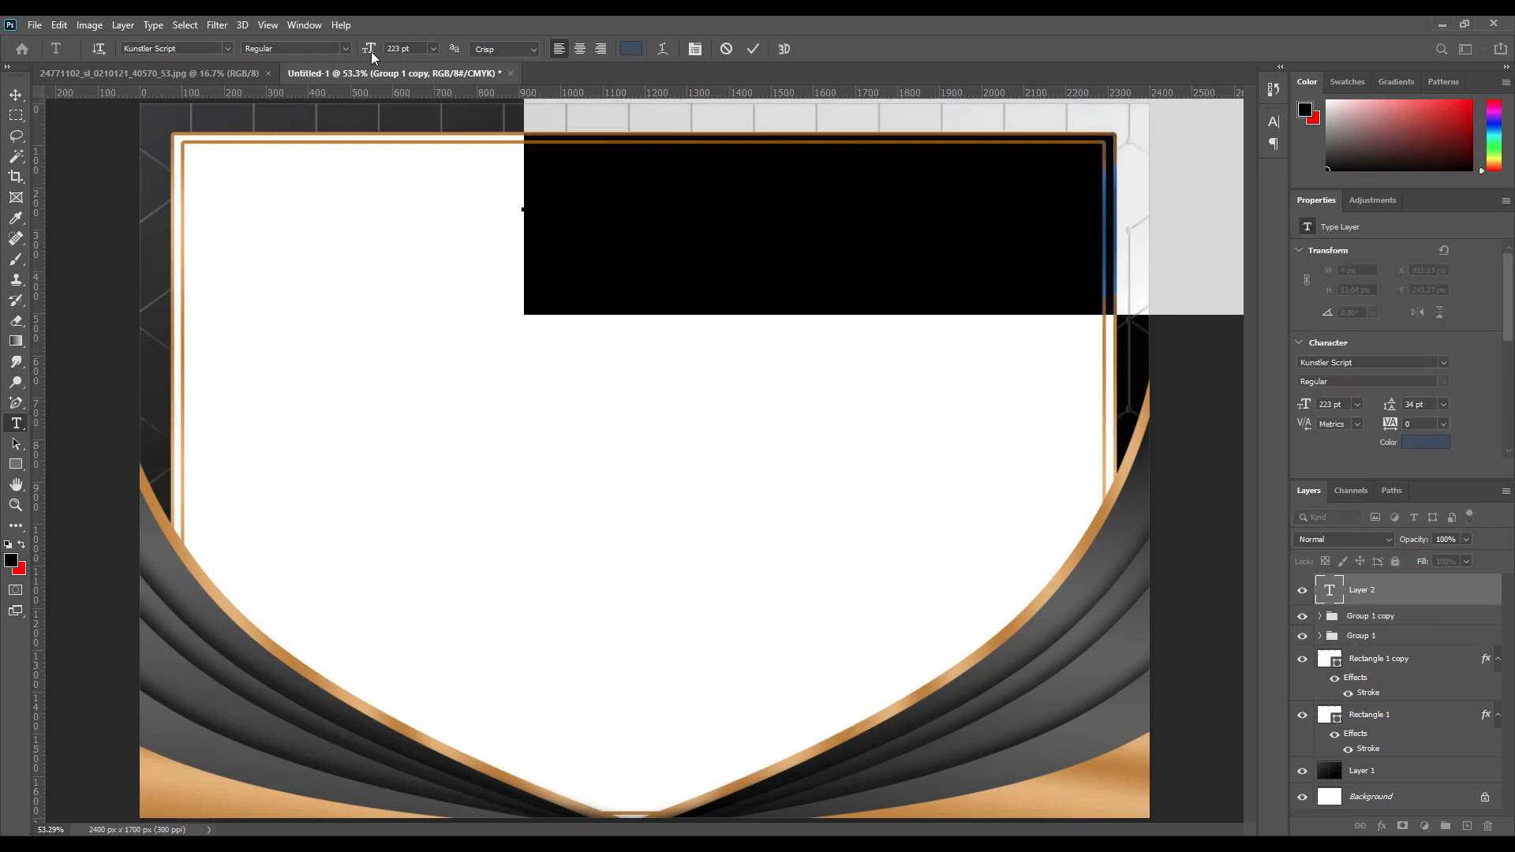
pyautogui.moveTo(374, 57); pyautogui.dragTo(215, 79)
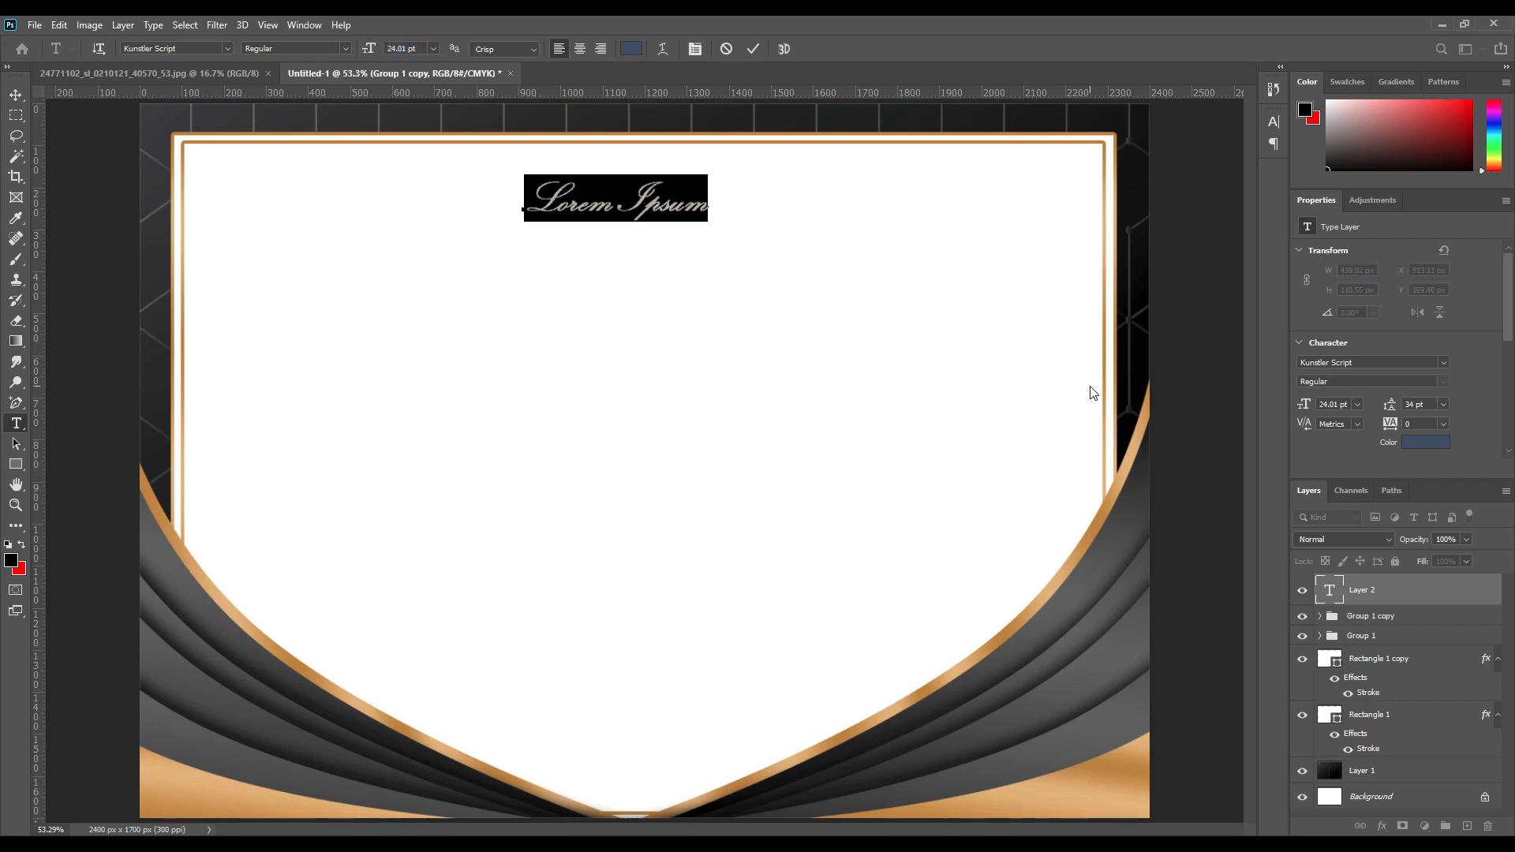
pyautogui.press('Right')
pyautogui.write('CERTIFICATE')
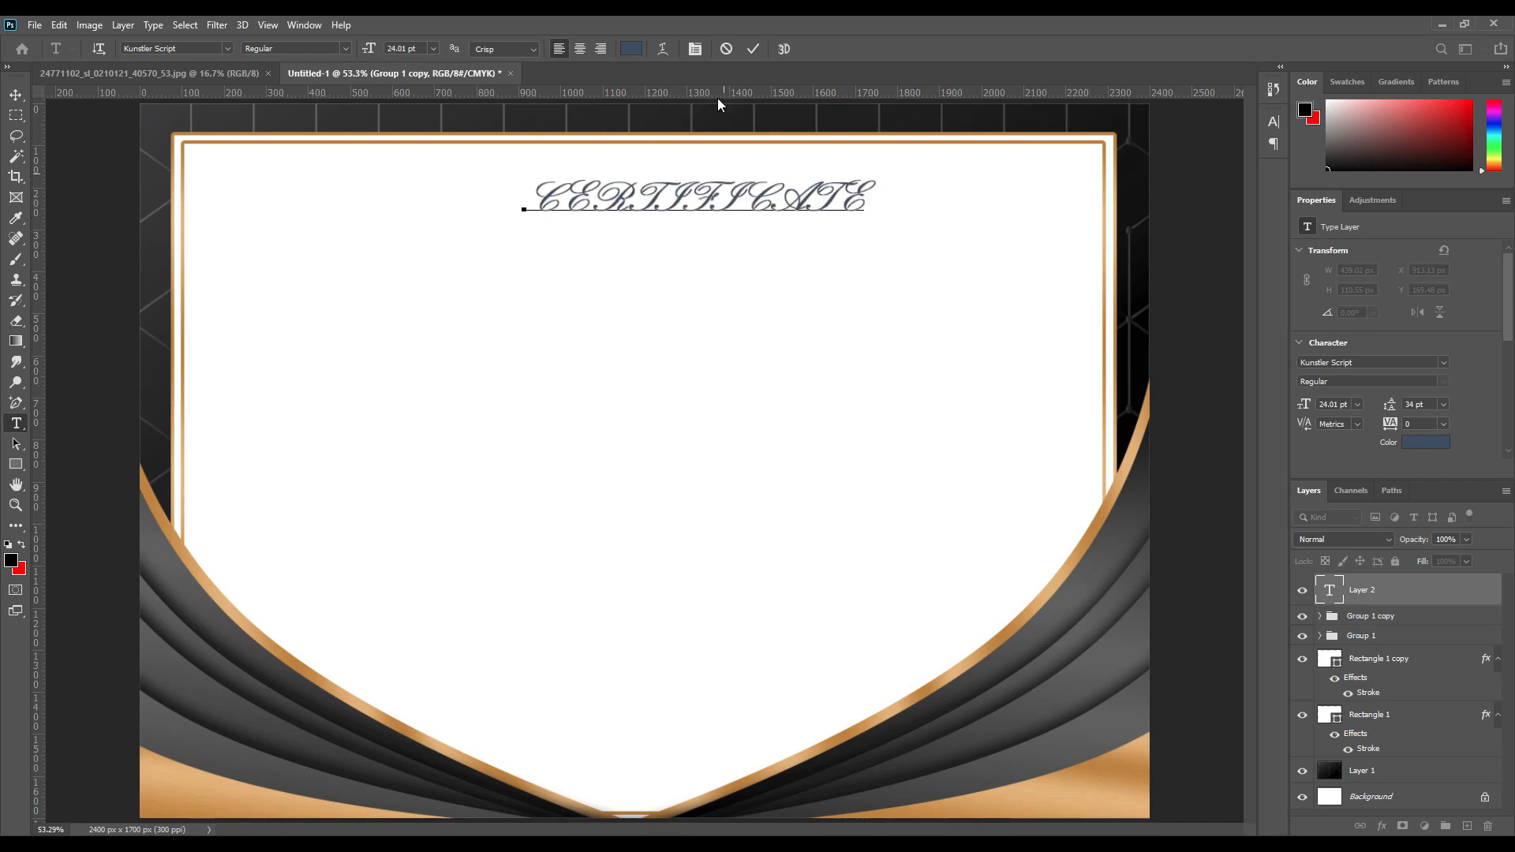
pyautogui.click(753, 49)
# Step: Set the CERTIFICATE title in Algerian with faux bold off and colour it black, 000000
pyautogui.click(1275, 121)
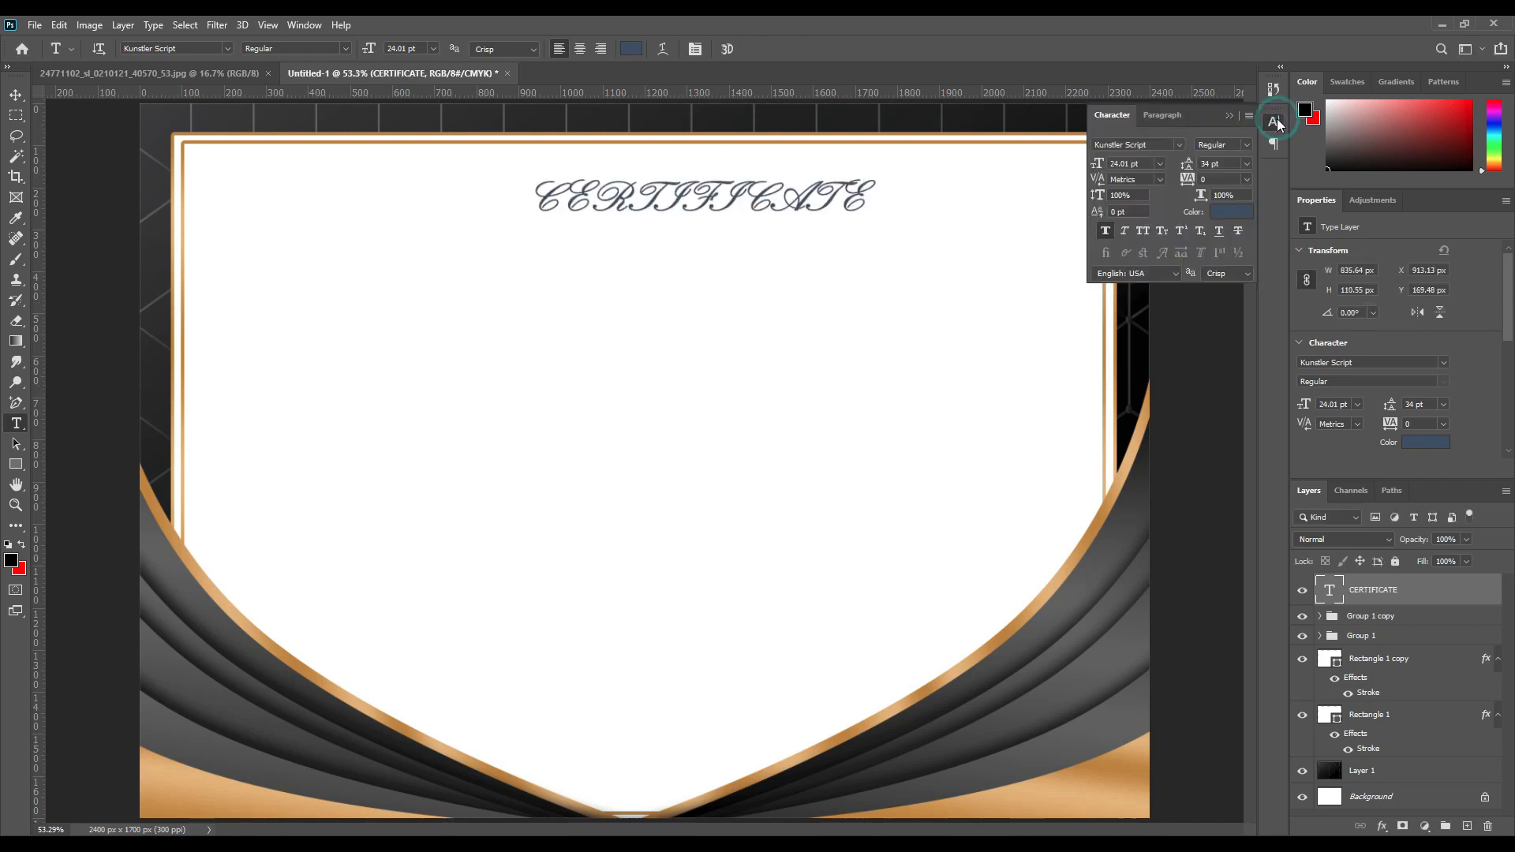
pyautogui.click(1186, 147)
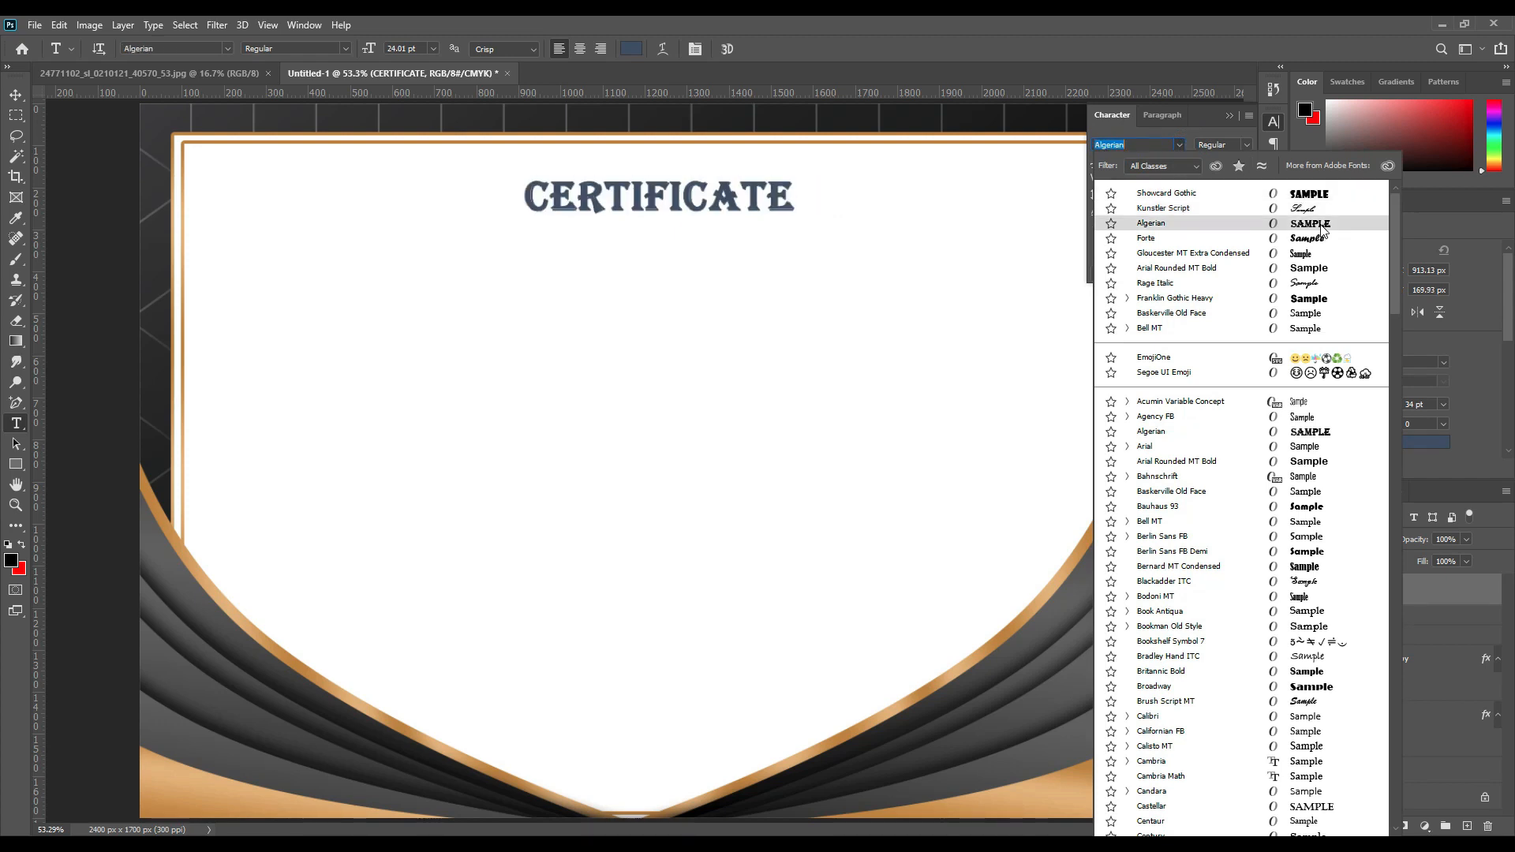
pyautogui.click(1323, 227)
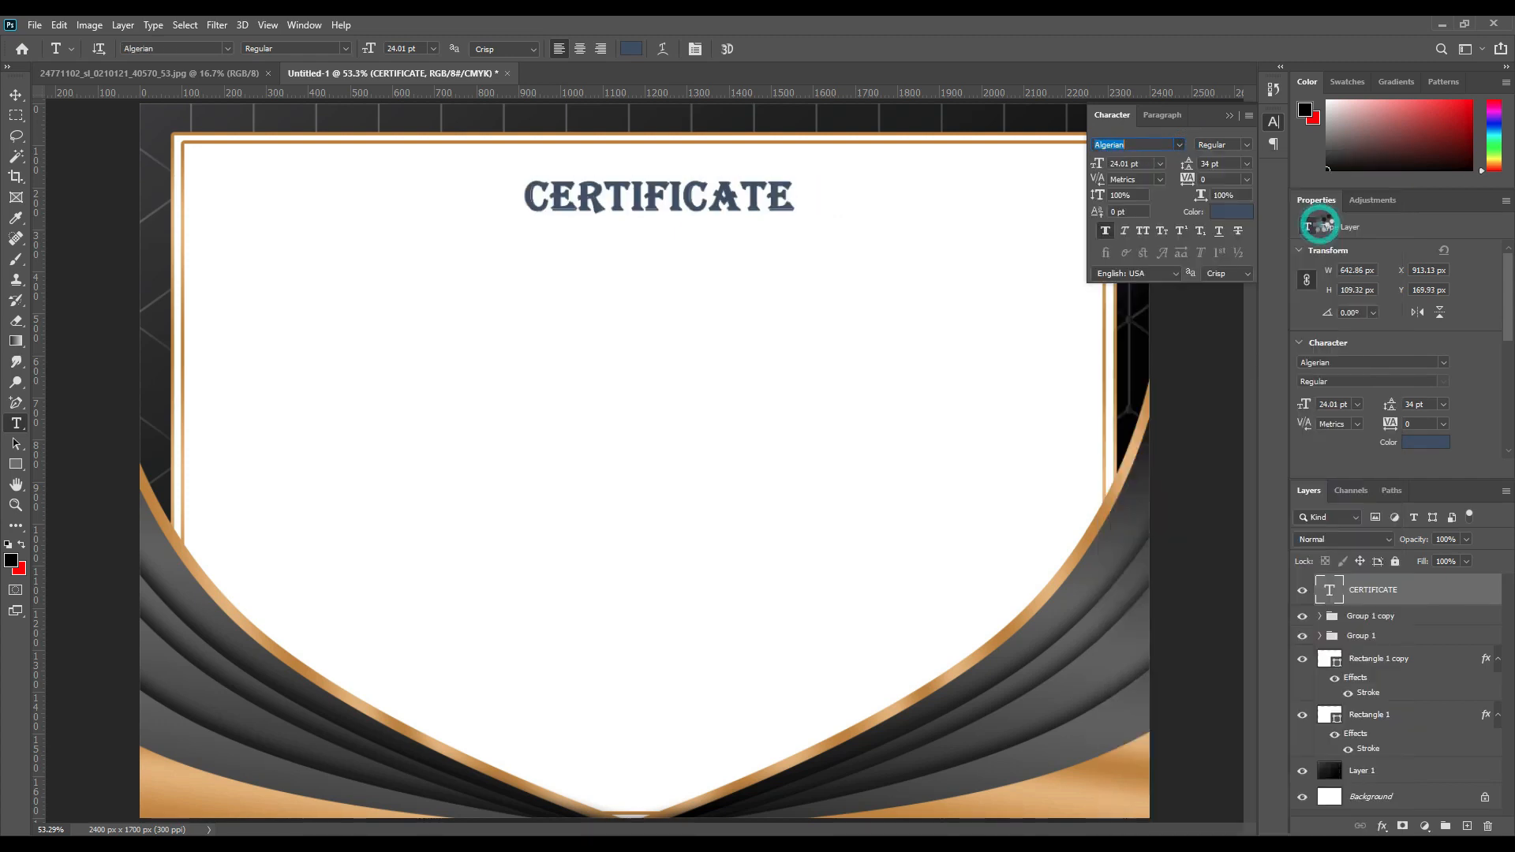
pyautogui.click(1106, 231)
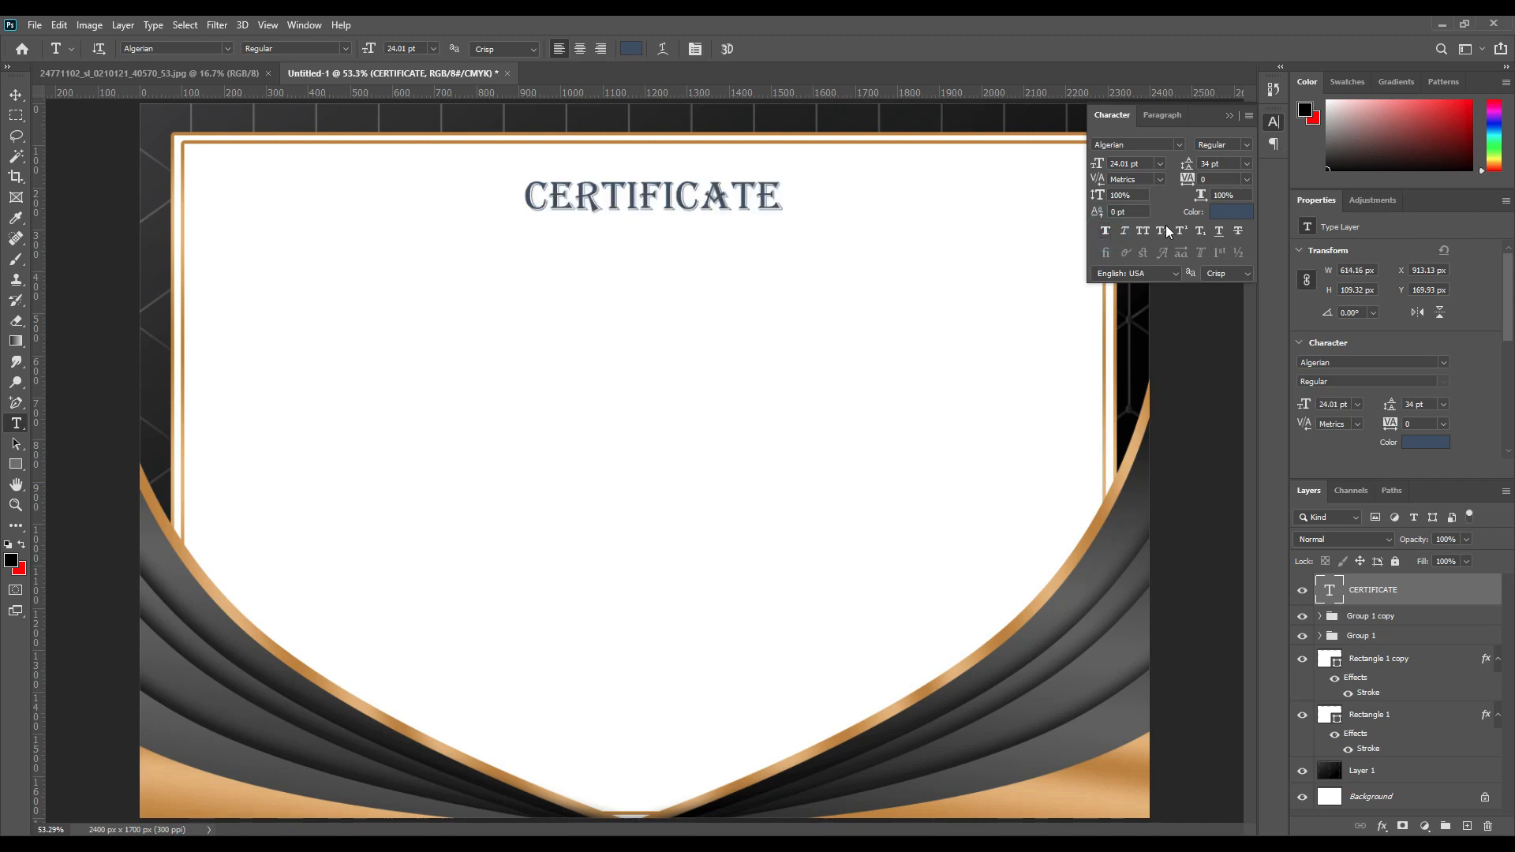
pyautogui.click(1236, 213)
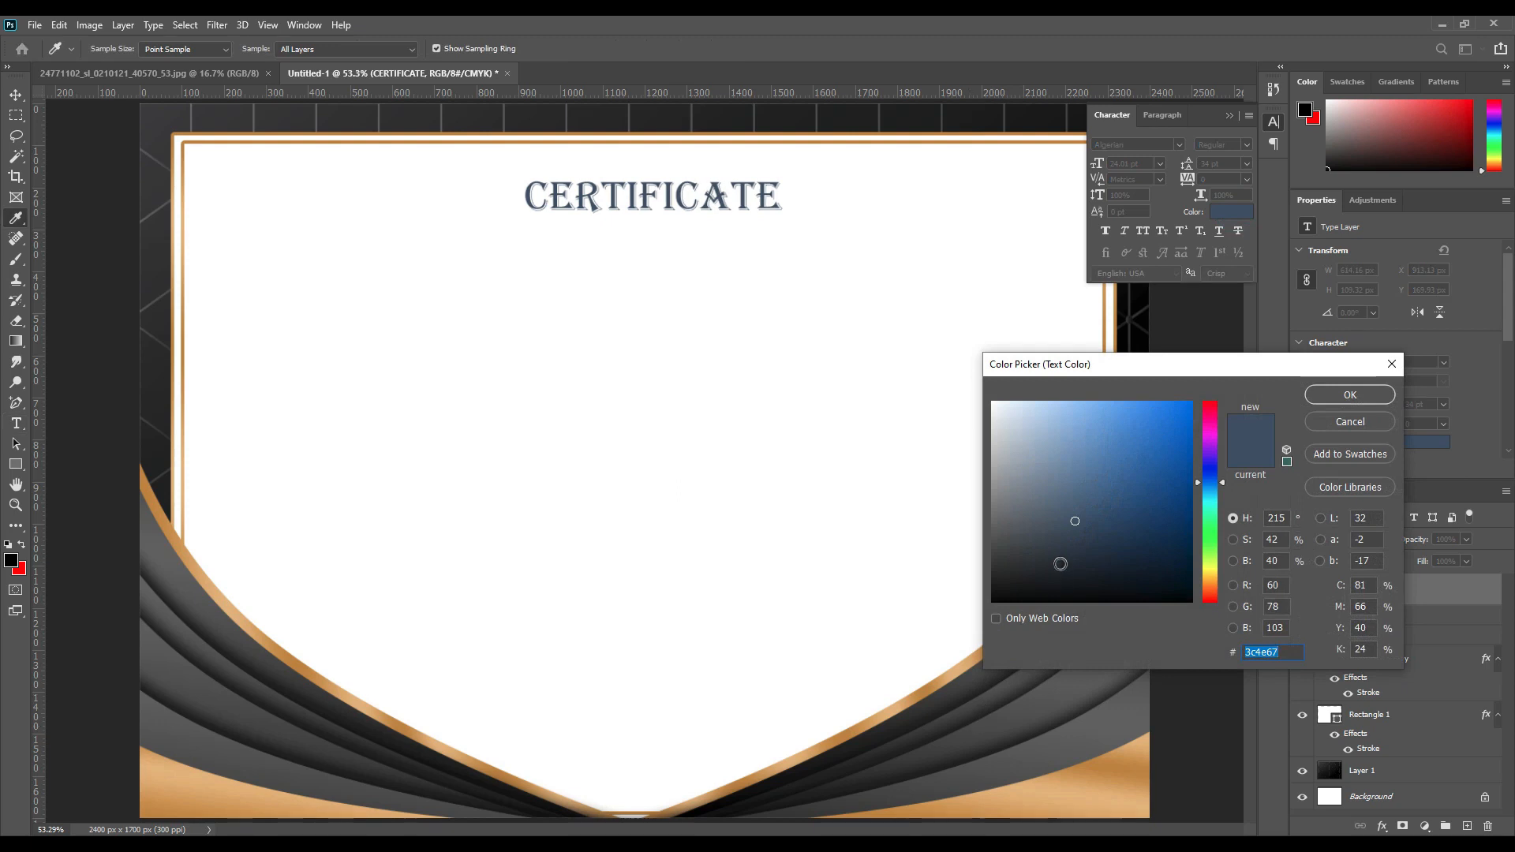
pyautogui.moveTo(1060, 565); pyautogui.dragTo(976, 611)
pyautogui.click(1350, 395)
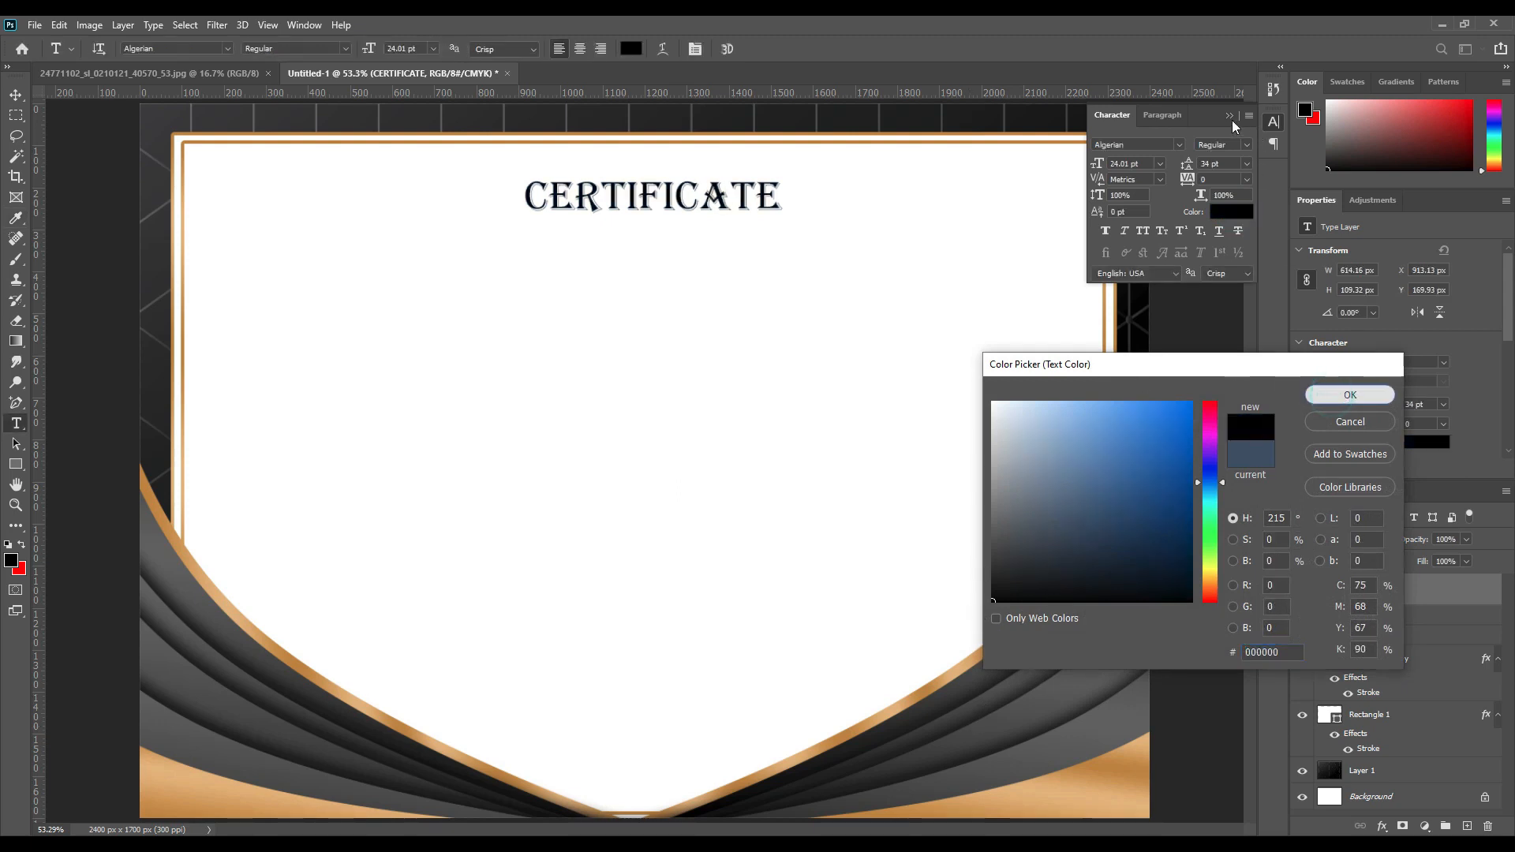
# Step: Enlarge the CERTIFICATE title to about 895 px wide and place it just below the panel's upper border
pyautogui.click(15, 95)
pyautogui.click(683, 296)
pyautogui.hotkey('ctrl', 't')
pyautogui.moveTo(784, 220)
pyautogui.mouseDown()
pyautogui.moveTo(900, 245)
pyautogui.moveTo(778, 201)
pyautogui.mouseUp()
pyautogui.click(780, 50)
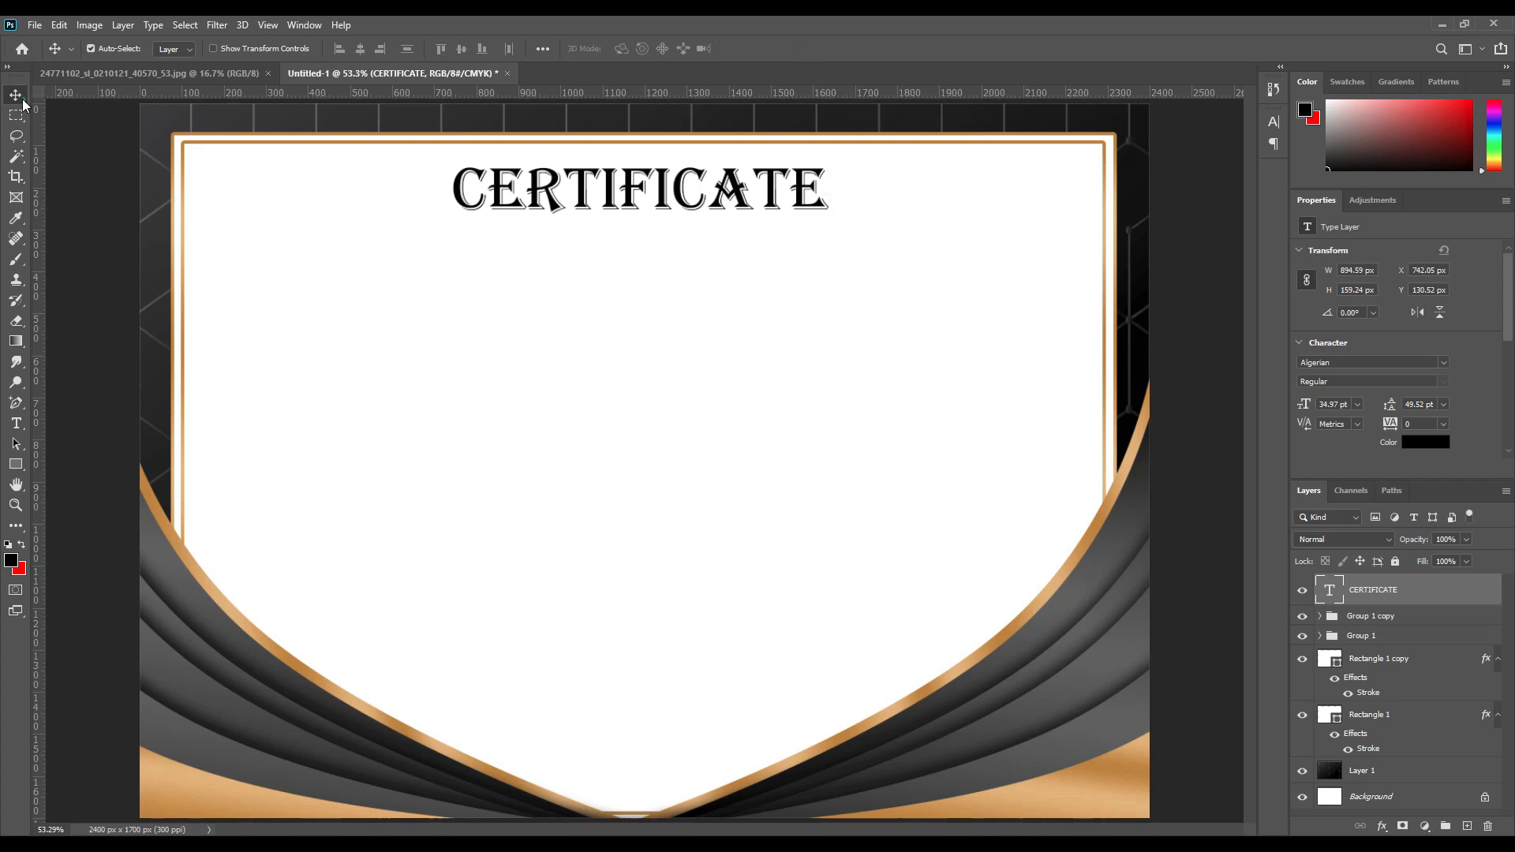
# Step: Align the CERTIFICATE title to the horizontal centre of the canvas
pyautogui.click(543, 49)
pyautogui.click(588, 192)
pyautogui.click(592, 218)
pyautogui.click(360, 49)
pyautogui.click(360, 49)
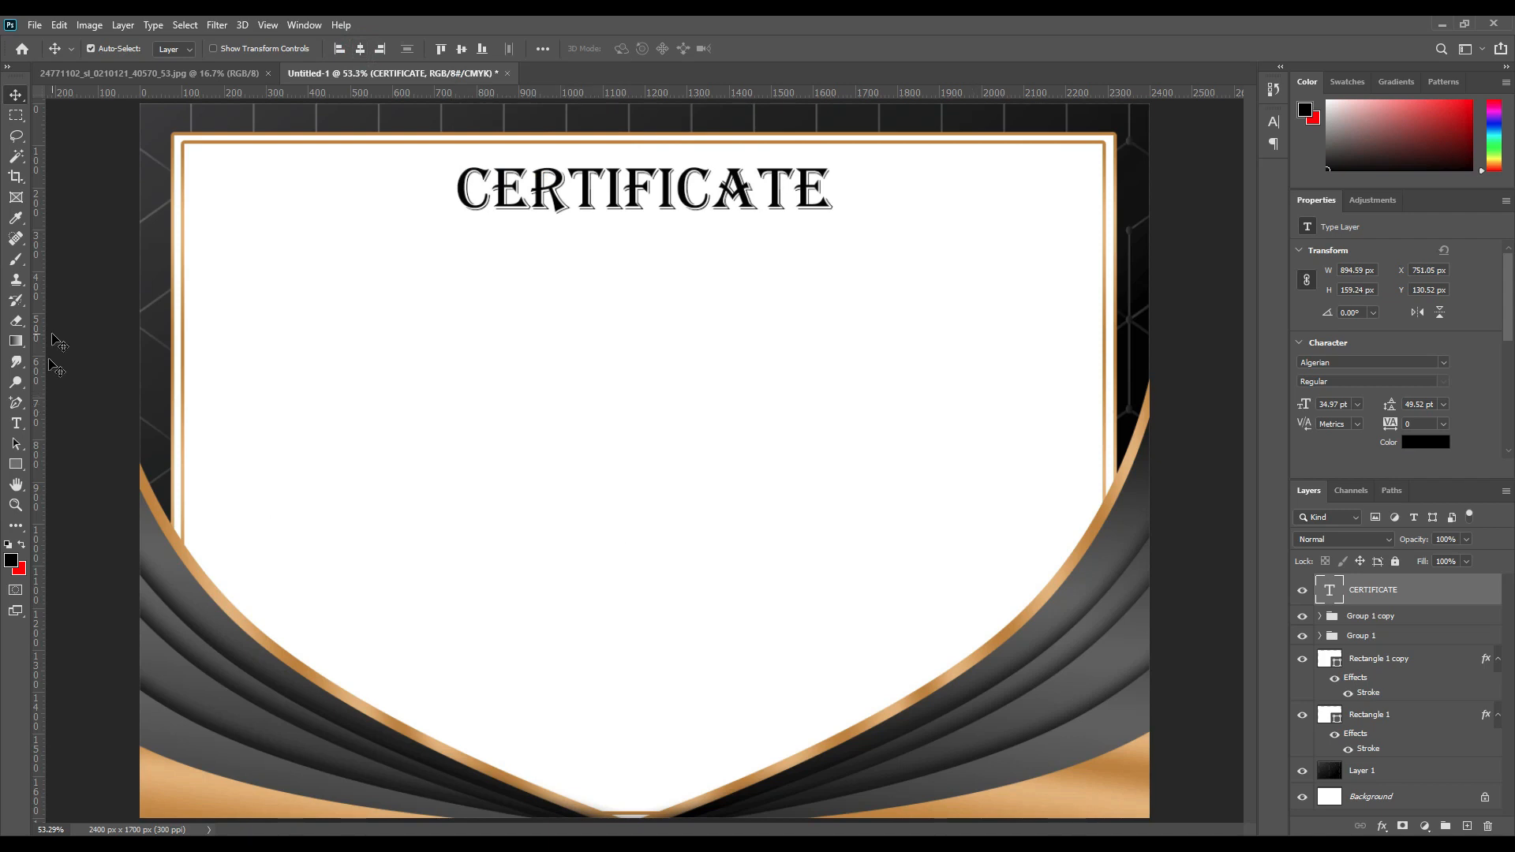
# Step: Draw a black rounded rectangle about 919 × 113 px with 10 px corners directly beneath the CERTIFICATE title
pyautogui.click(19, 469)
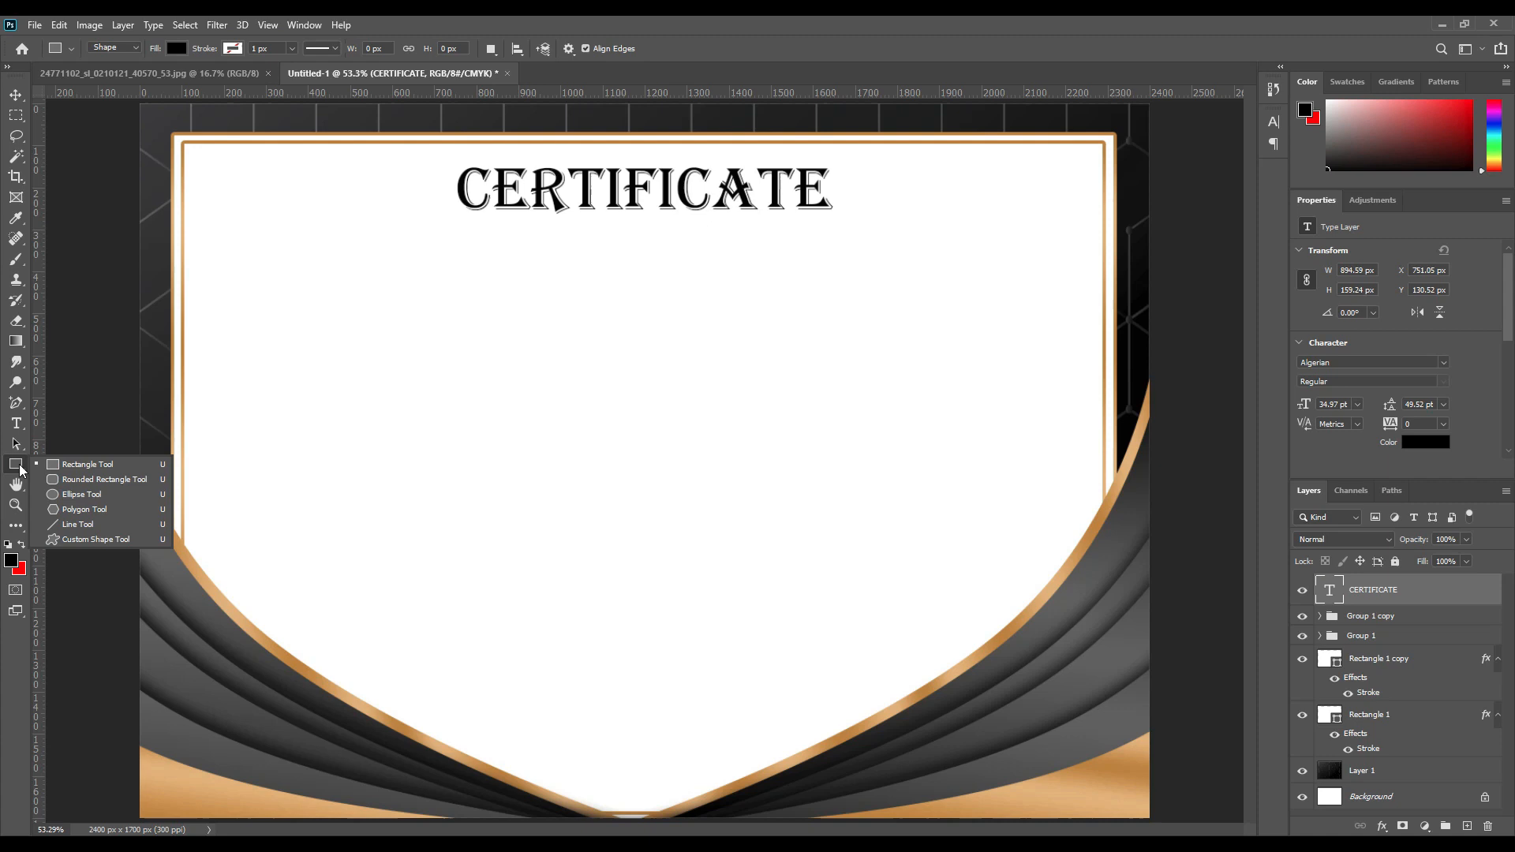
pyautogui.click(88, 480)
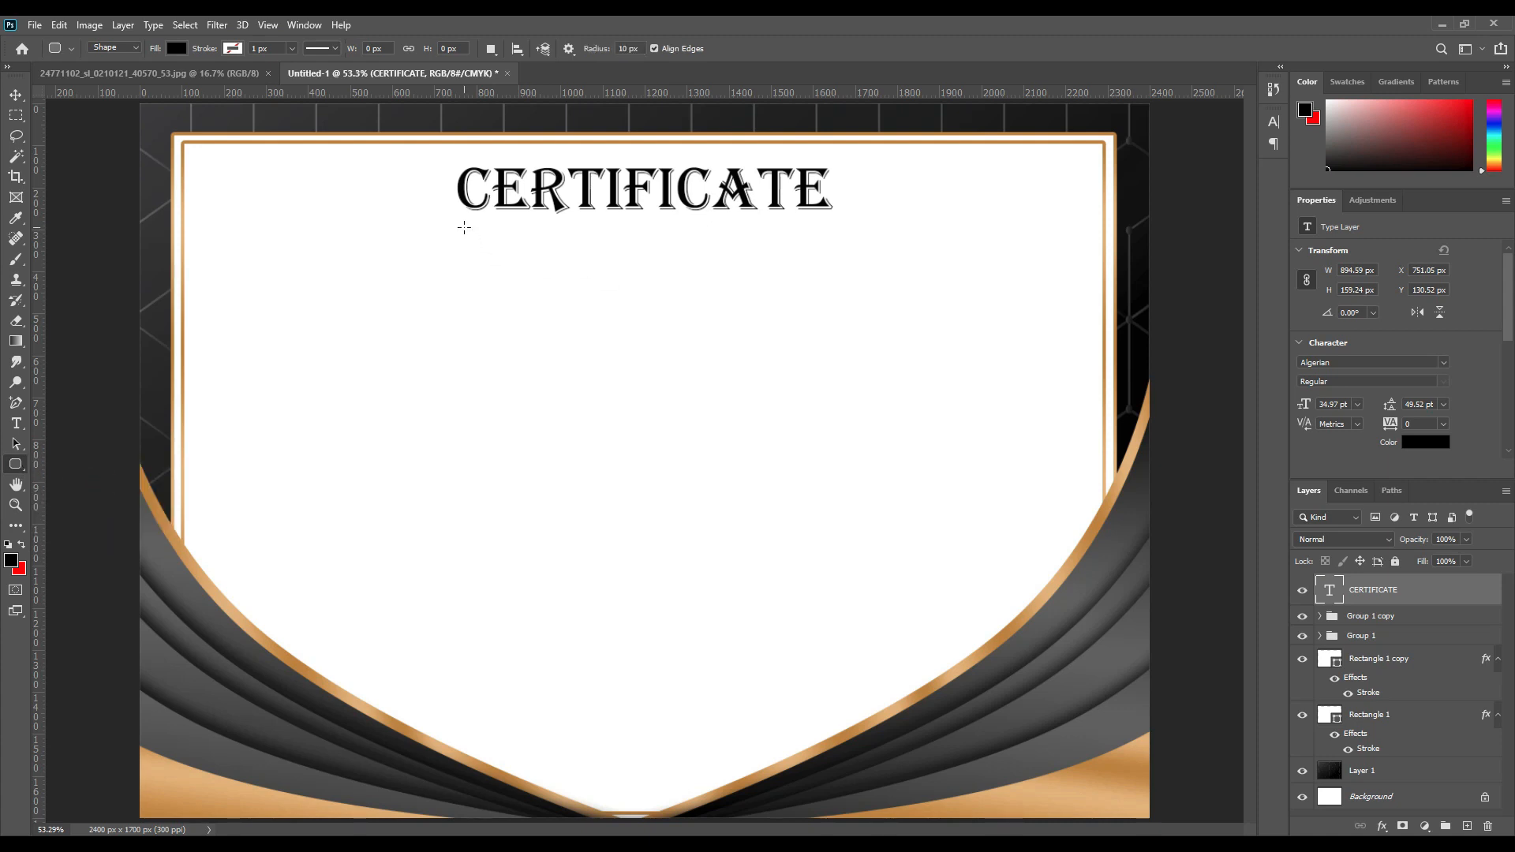
pyautogui.moveTo(462, 225); pyautogui.dragTo(847, 271)
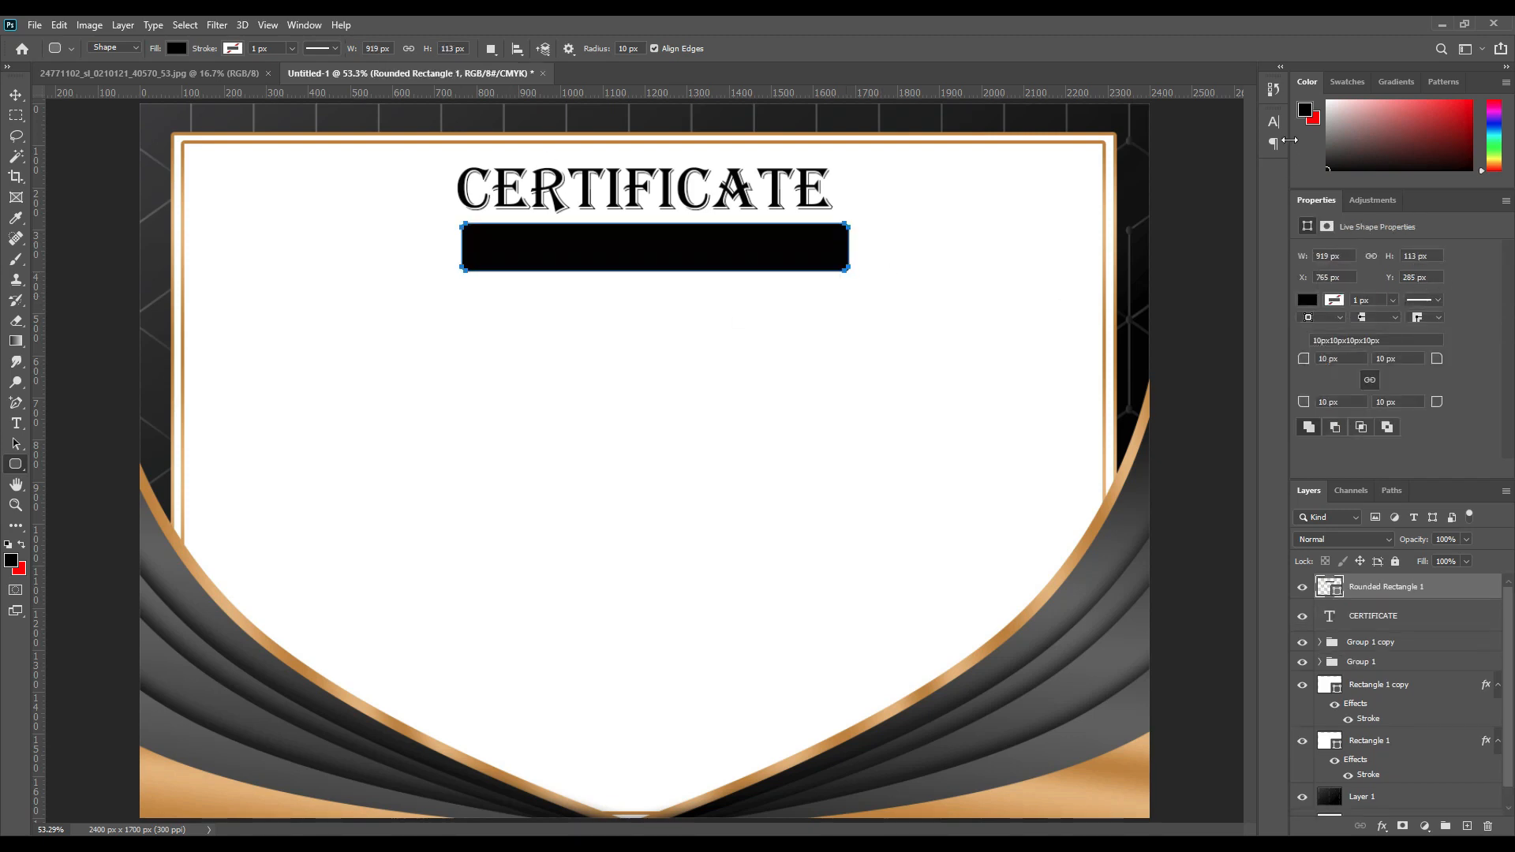
# Step: Round all four corners of the black bar to 28 px and align the bar to the canvas's horizontal centre
pyautogui.moveTo(1305, 362); pyautogui.dragTo(1316, 371)
pyautogui.click(1369, 380)
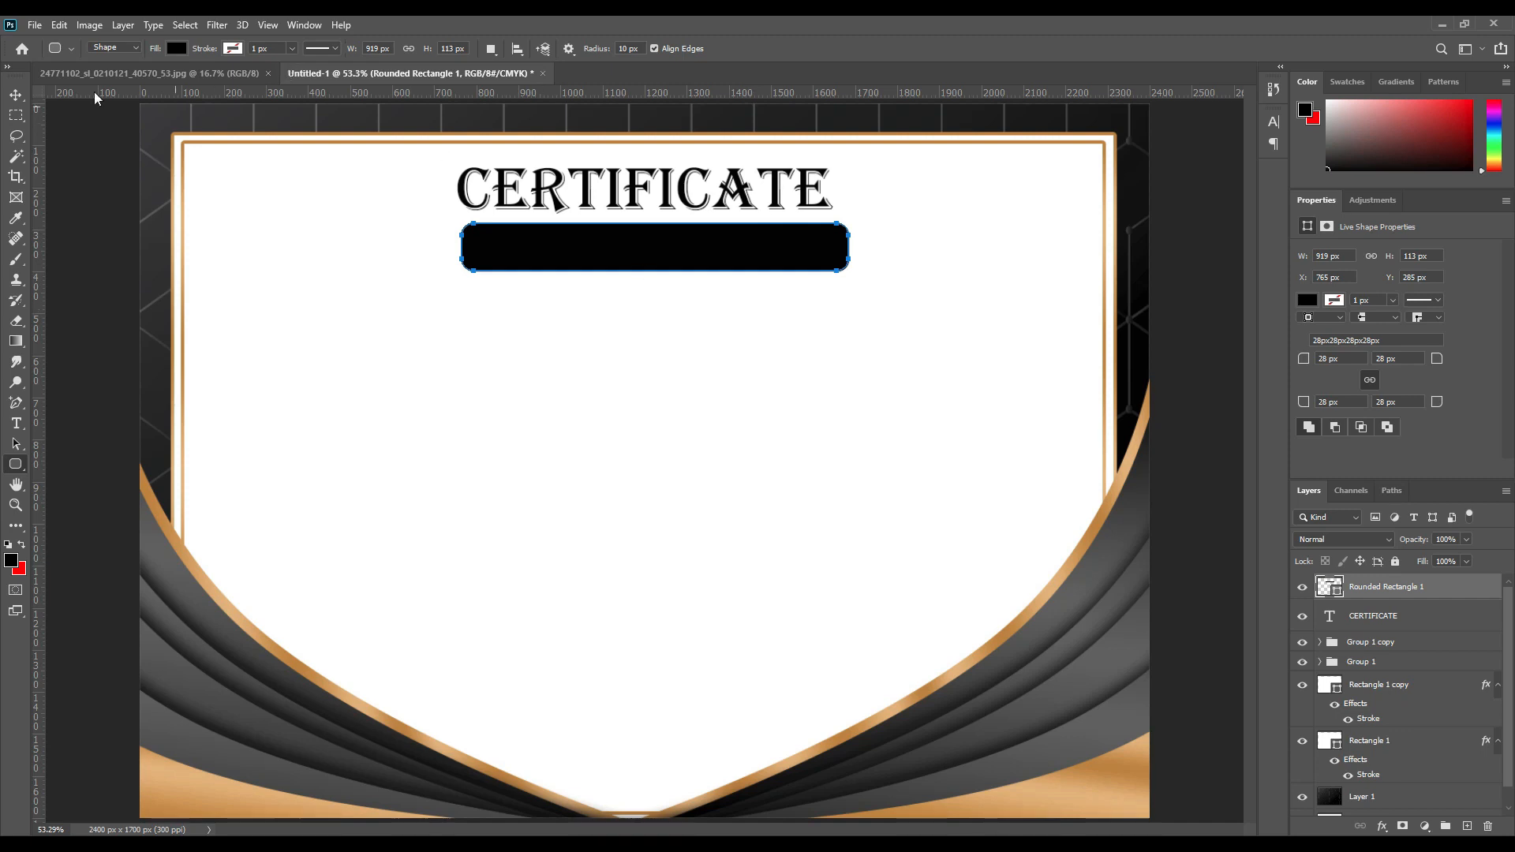
pyautogui.click(15, 95)
pyautogui.click(729, 254)
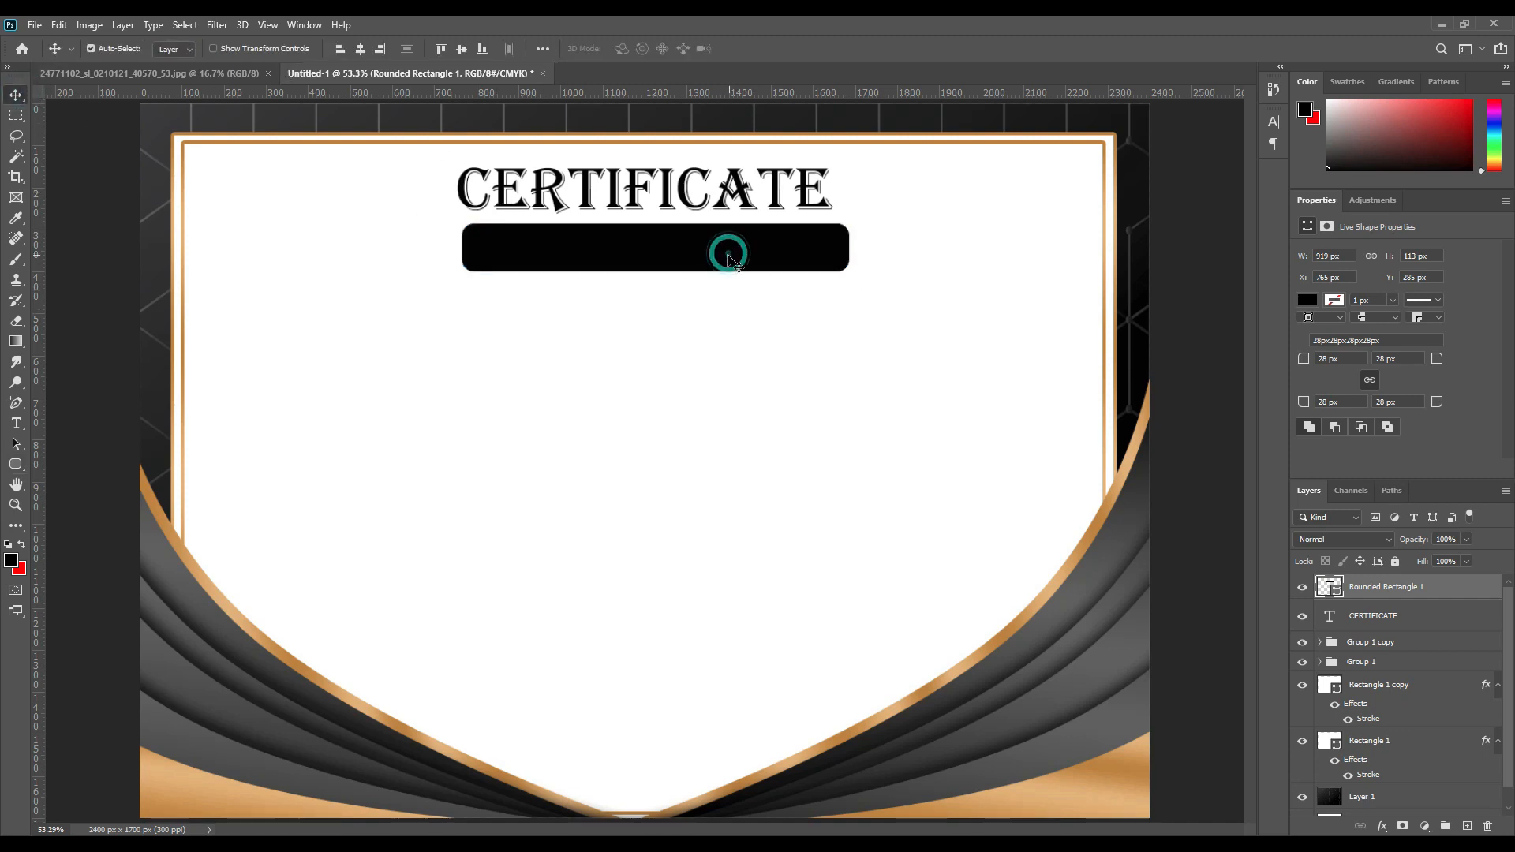
pyautogui.click(360, 48)
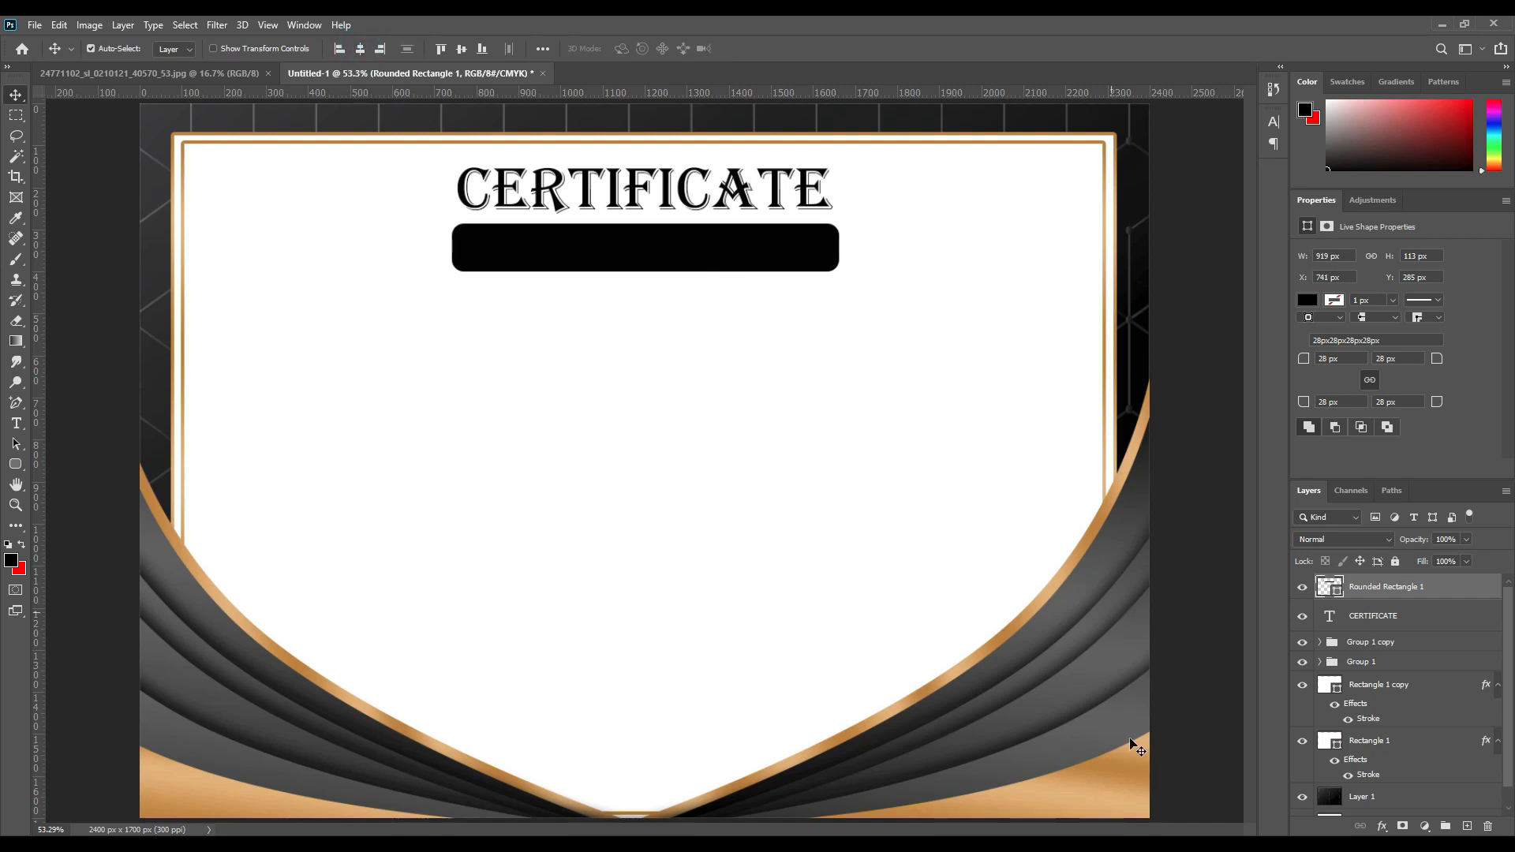
# Step: Apply a gold reflected Gradient Overlay to the rounded bar with an angle of 174° and a scale of 150%
pyautogui.click(1382, 827)
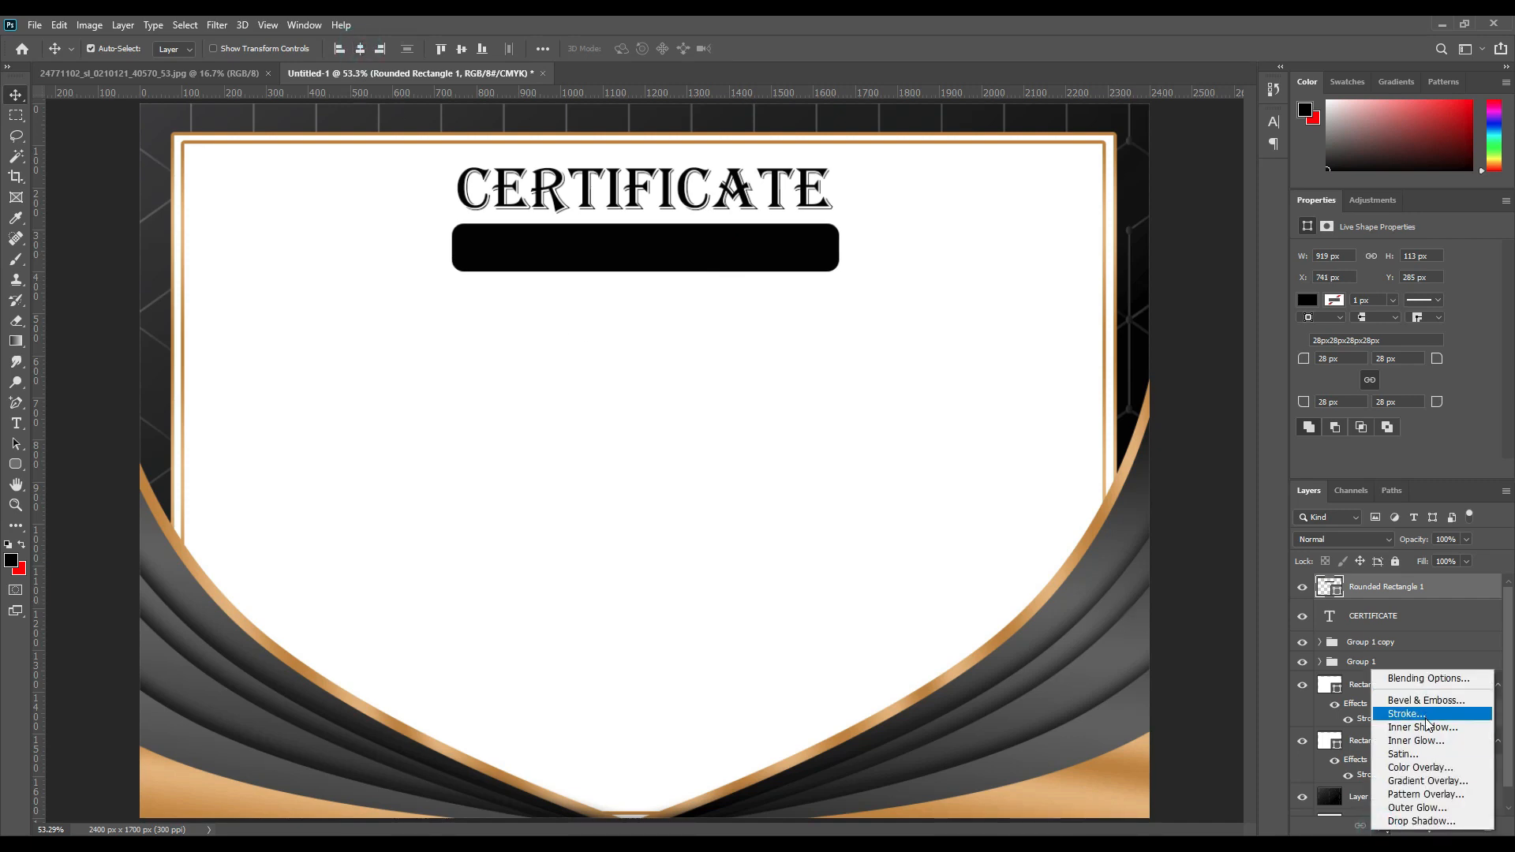
pyautogui.click(1425, 780)
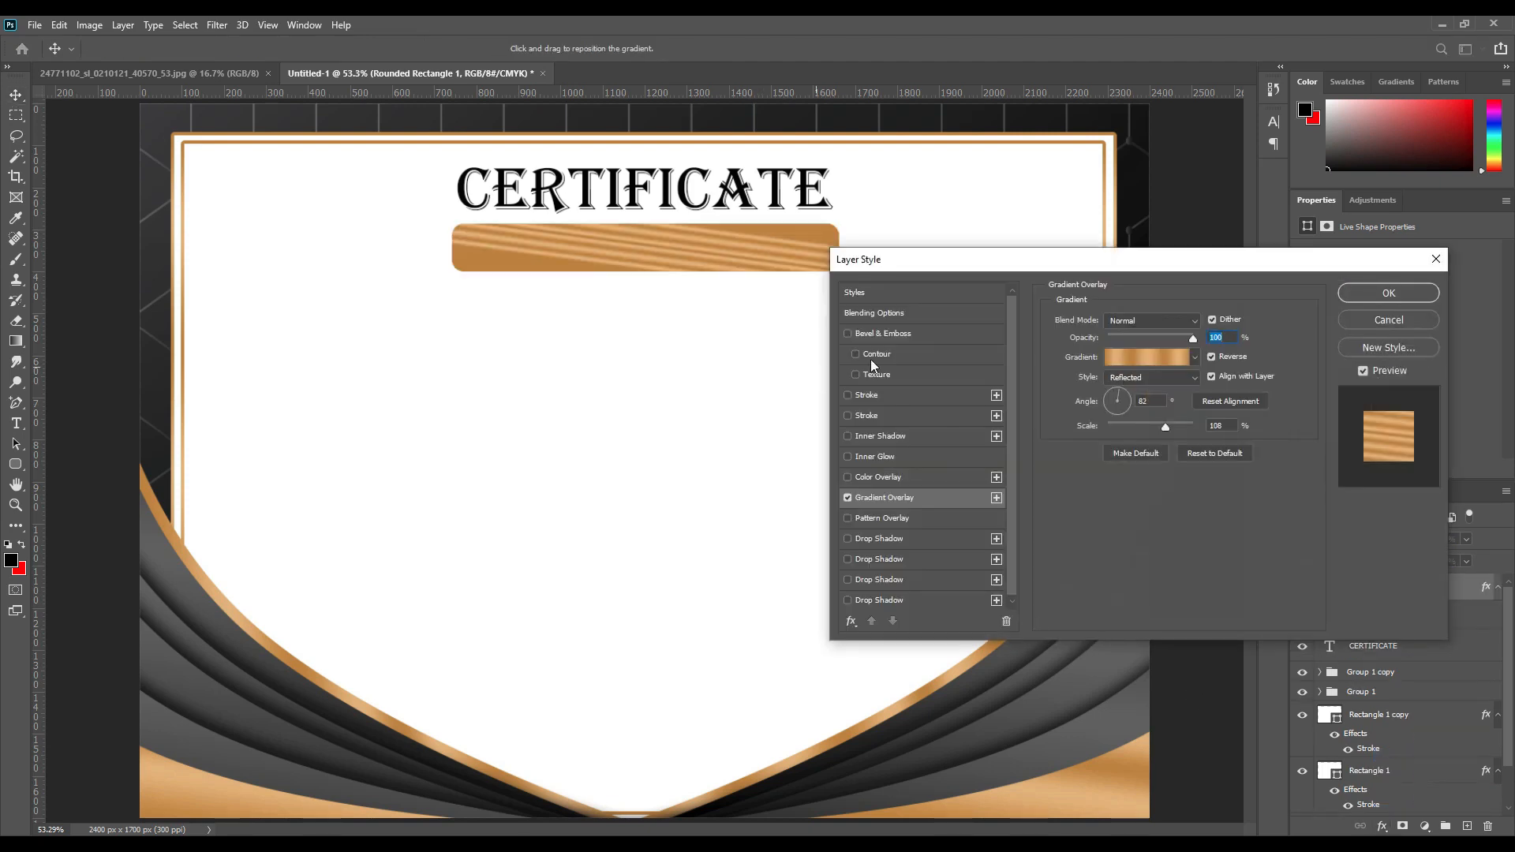
pyautogui.moveTo(1163, 425); pyautogui.dragTo(1197, 431)
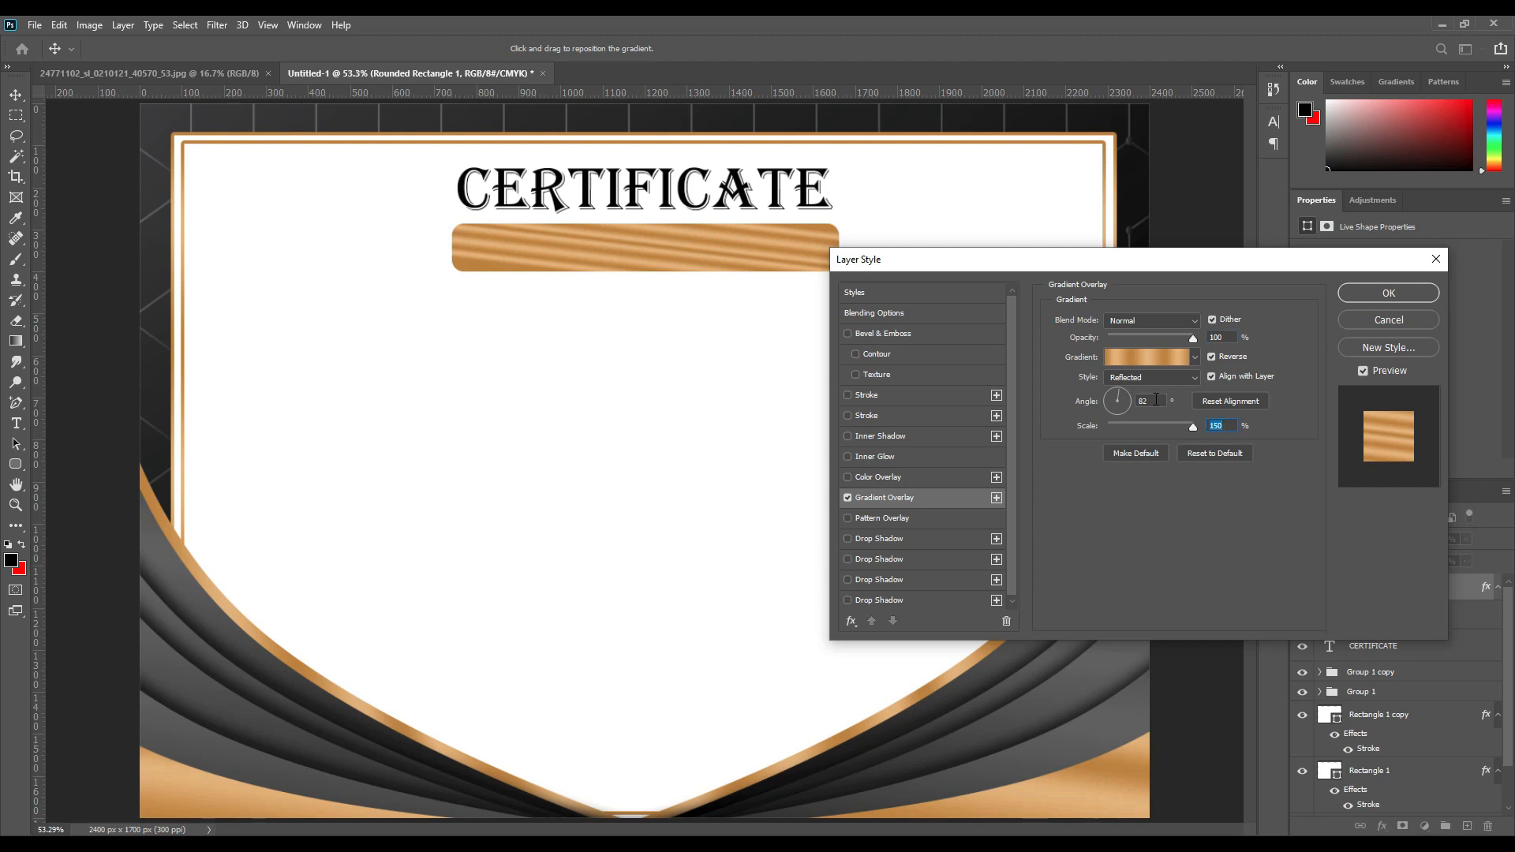
pyautogui.moveTo(1119, 393); pyautogui.dragTo(1108, 400)
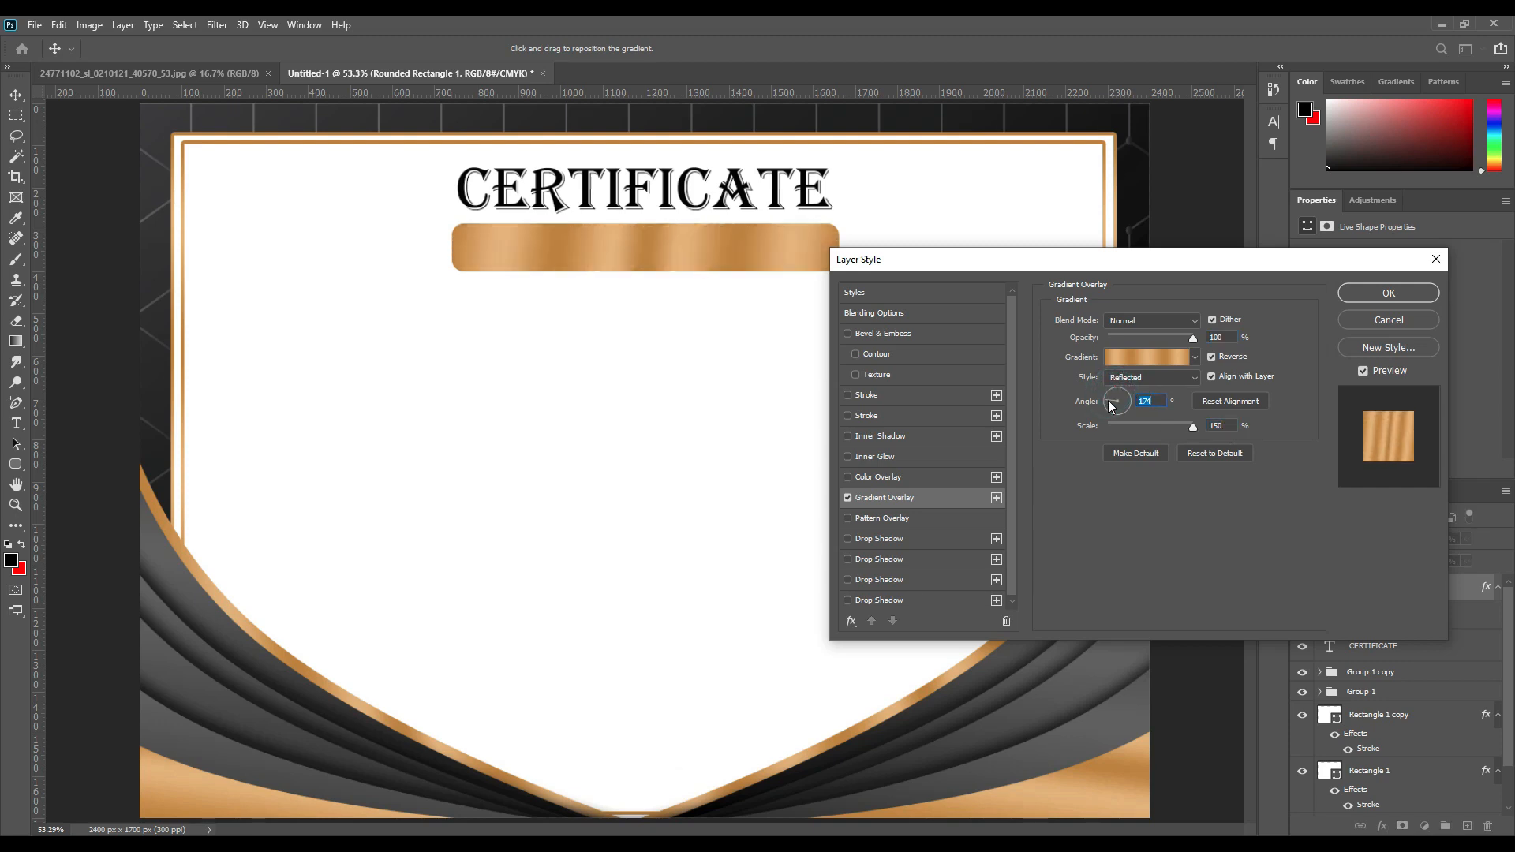
pyautogui.click(1377, 295)
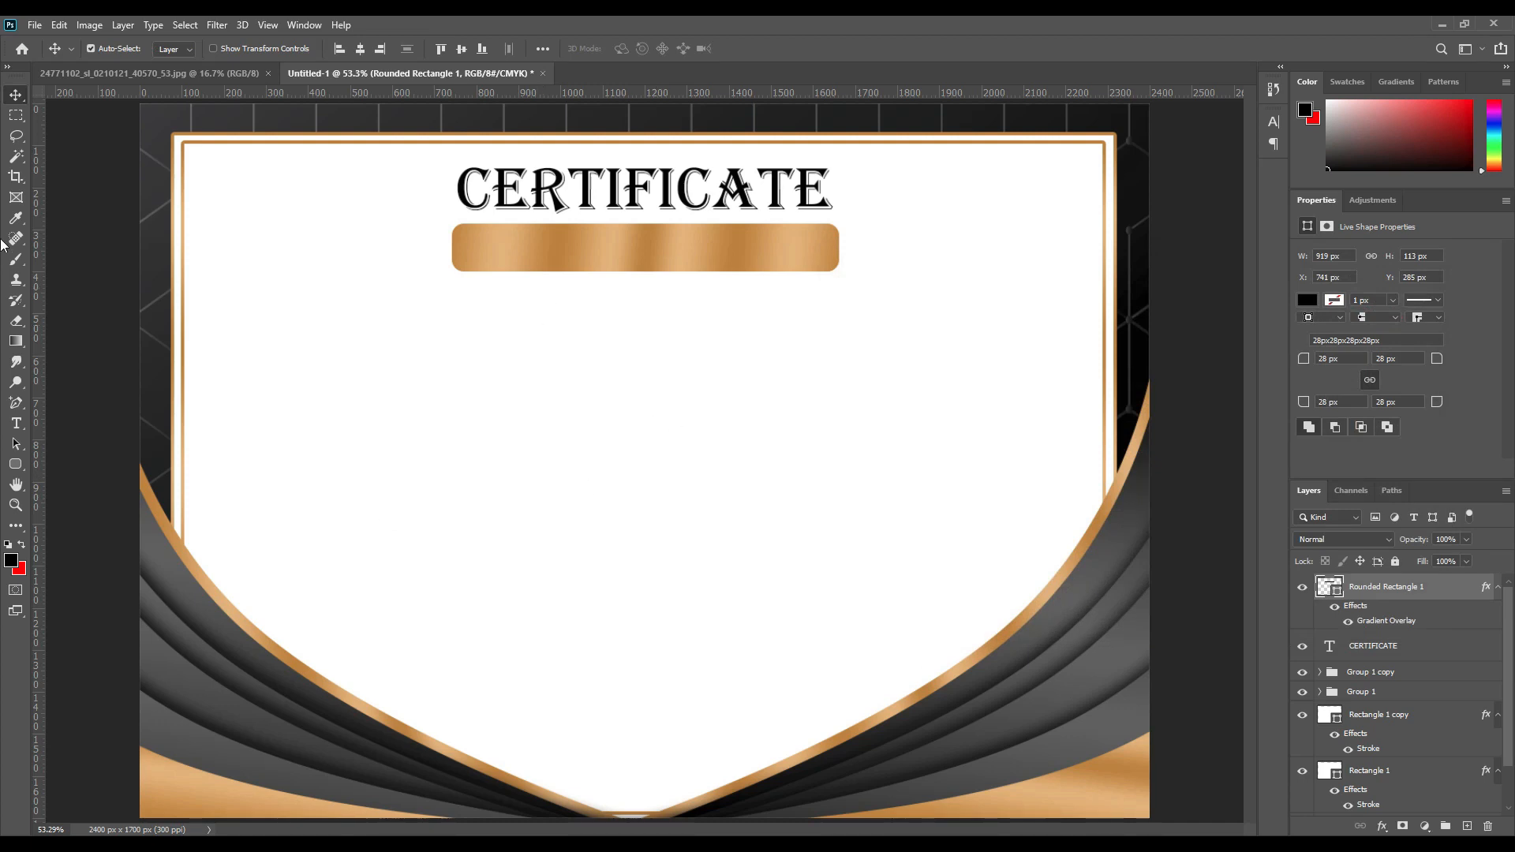
# Step: Add the text OF ACHIEVEMENT in the white area below the gold bar
pyautogui.click(16, 424)
pyautogui.click(507, 327)
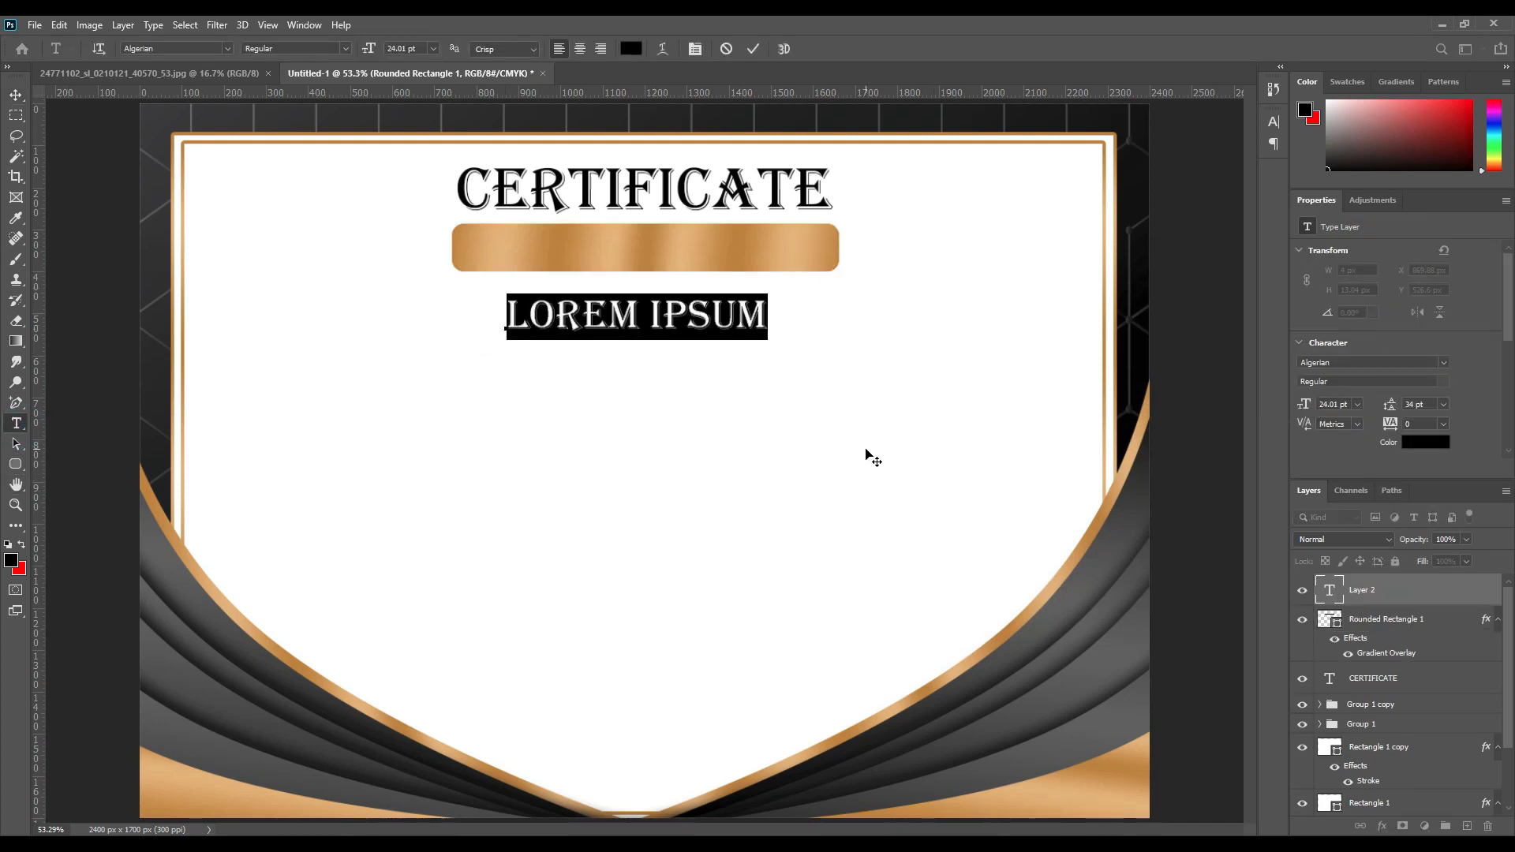
pyautogui.write('OF ACH')
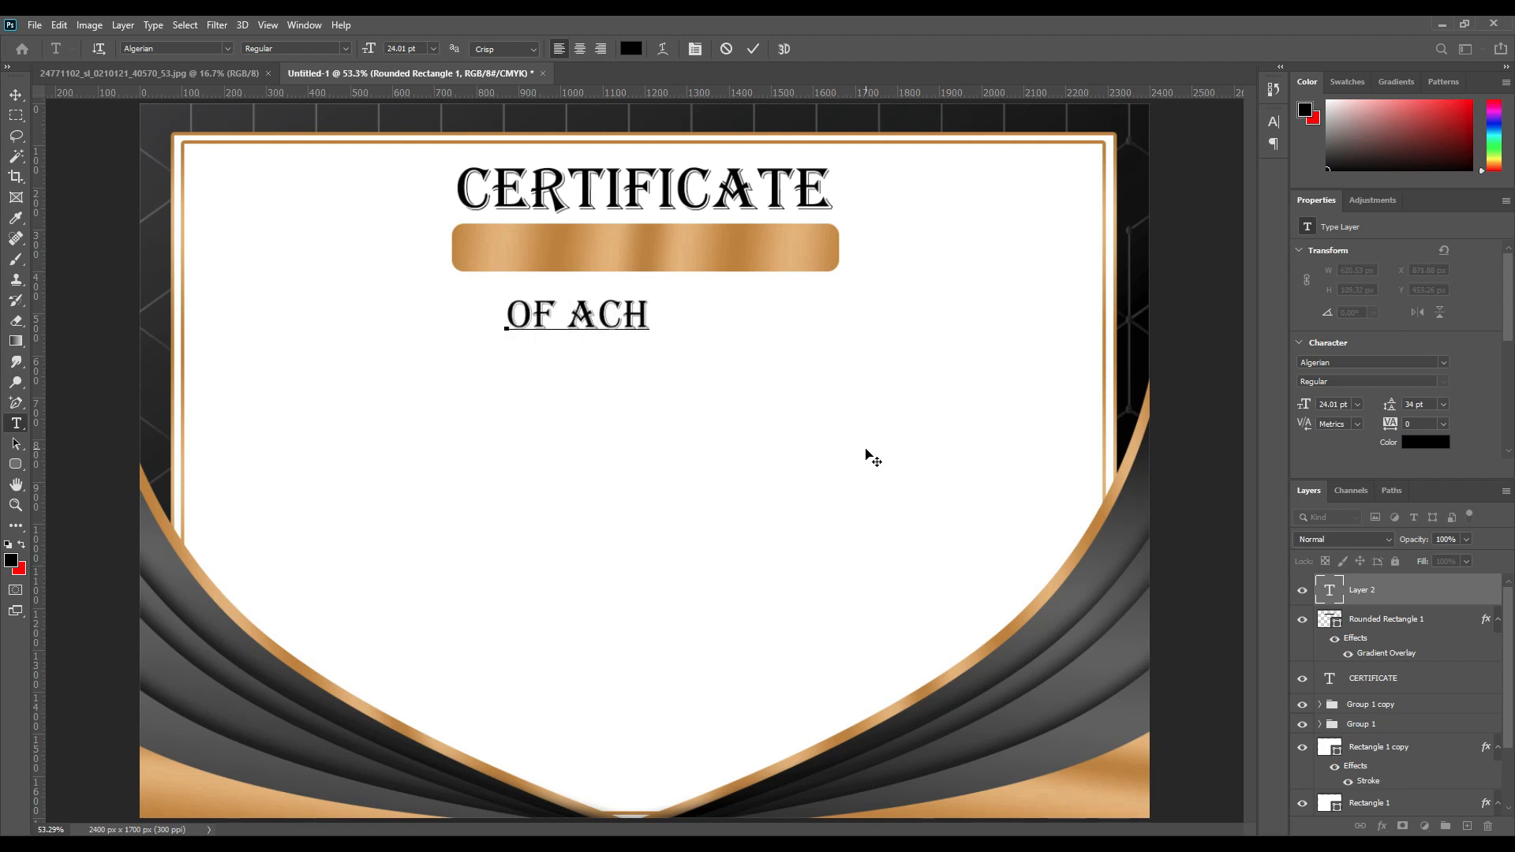
pyautogui.write('IV')
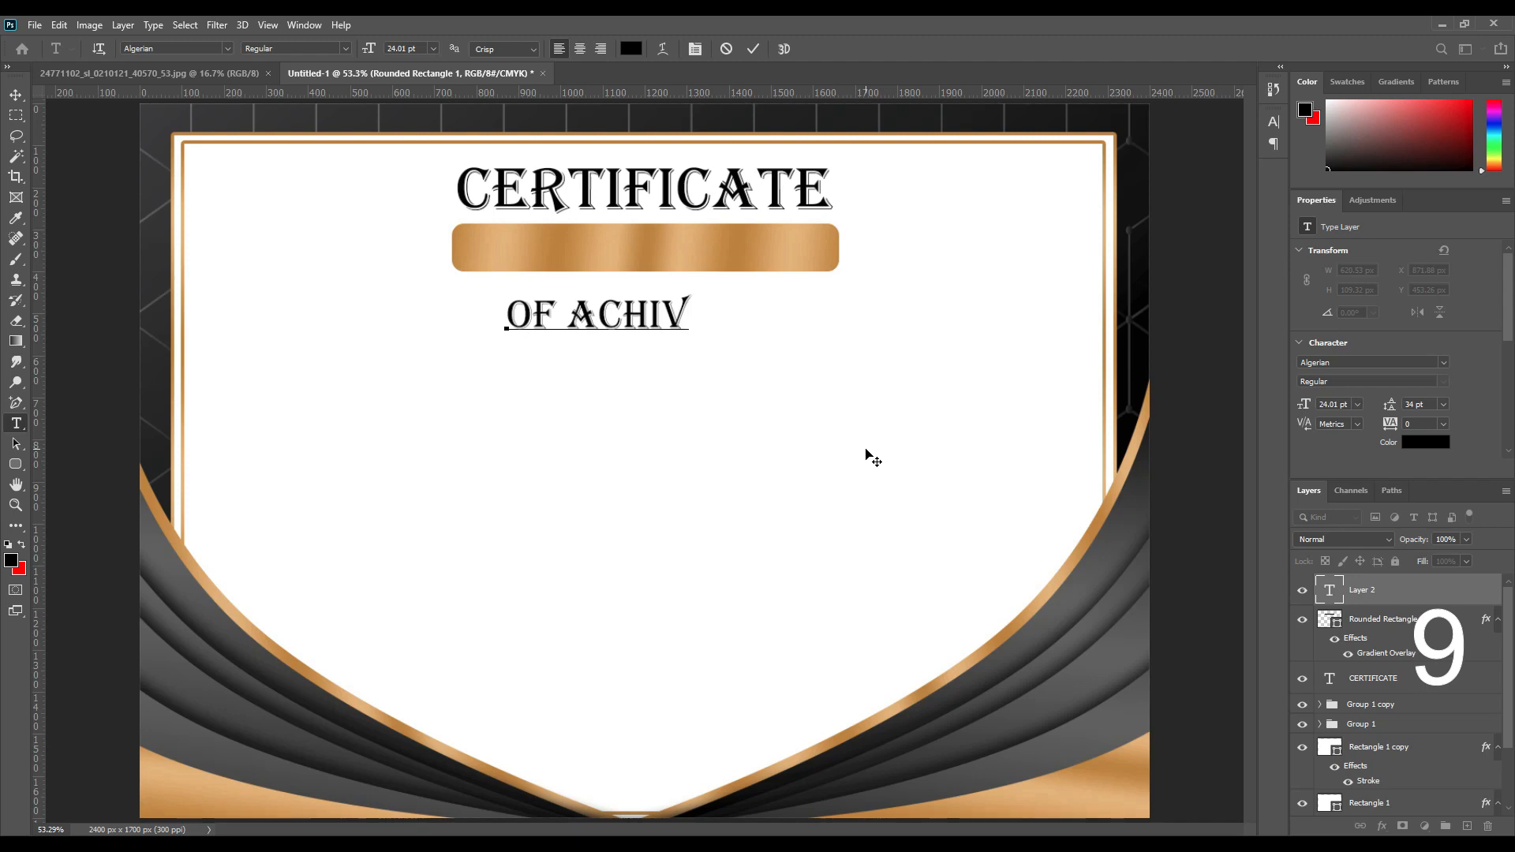
pyautogui.press('BackSpace')
pyautogui.write('EVEMEN')
pyautogui.write('T')
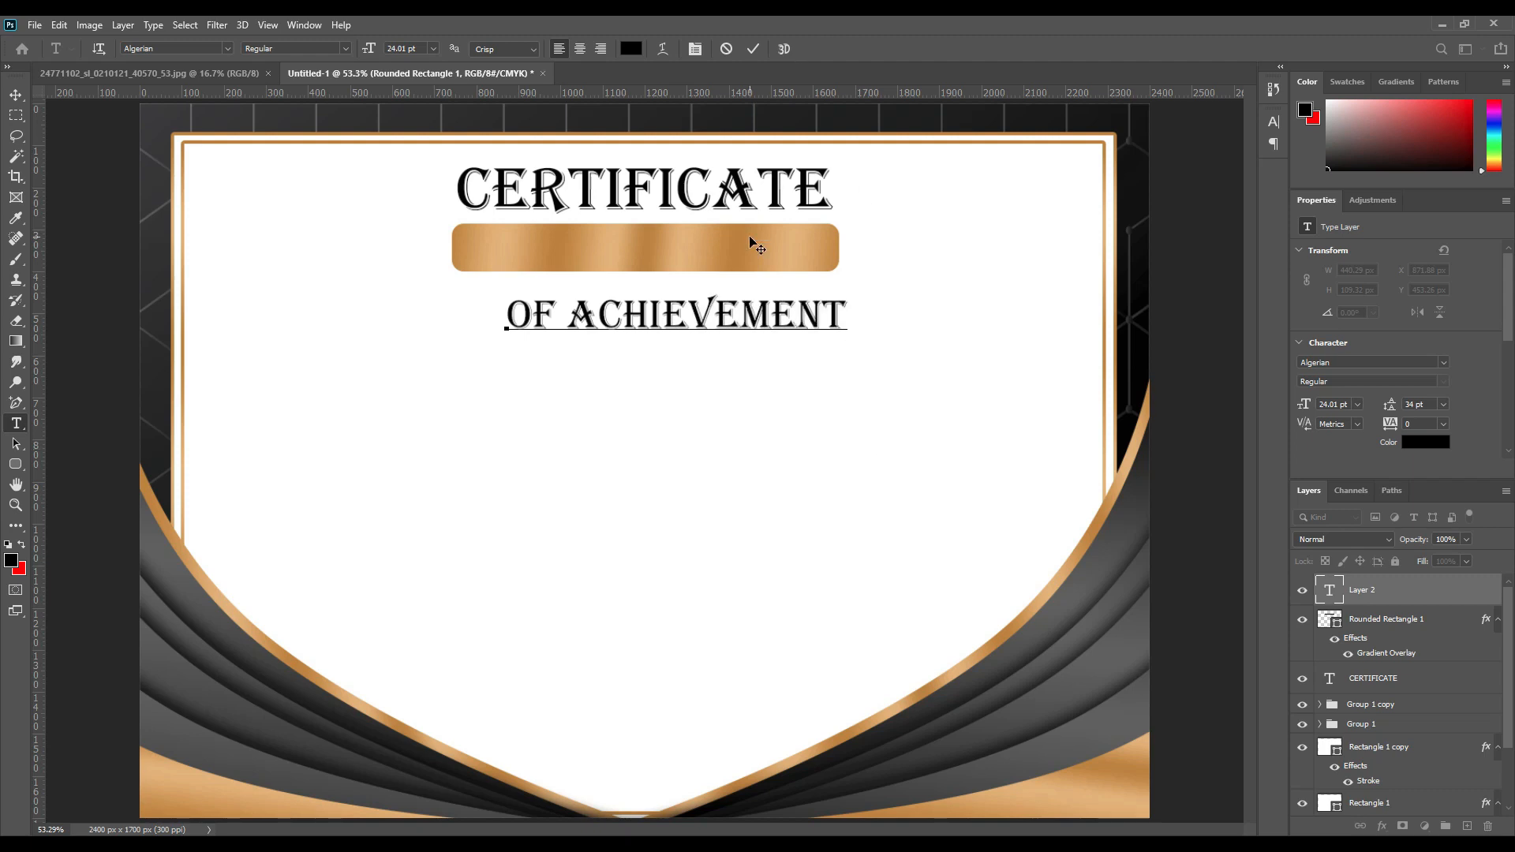
pyautogui.click(754, 49)
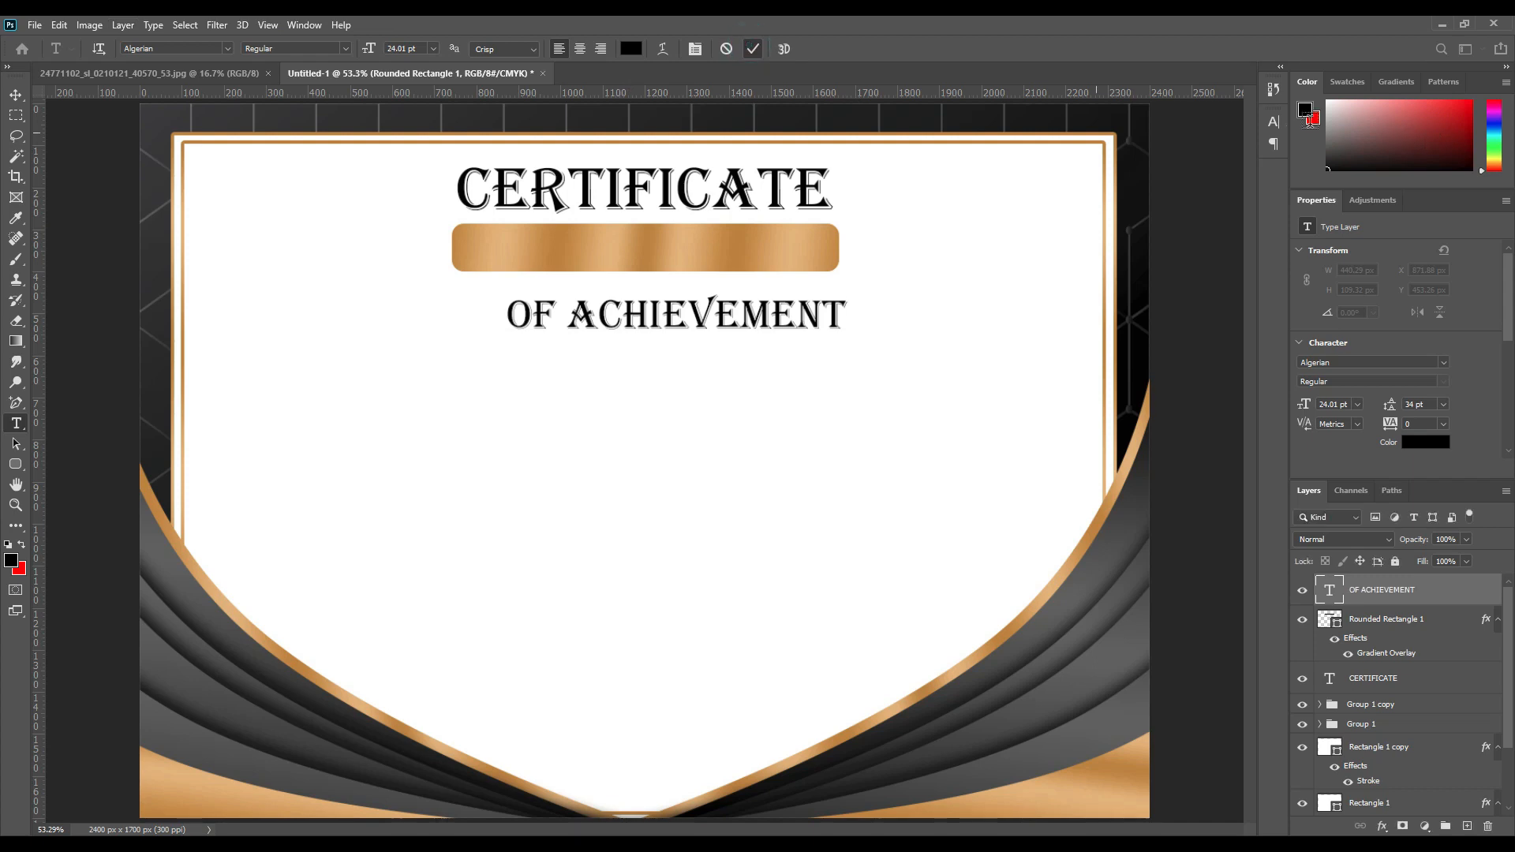
# Step: Change the font of the OF ACHIEVEMENT text to Baskerville Old Face
pyautogui.click(1279, 131)
pyautogui.click(1180, 145)
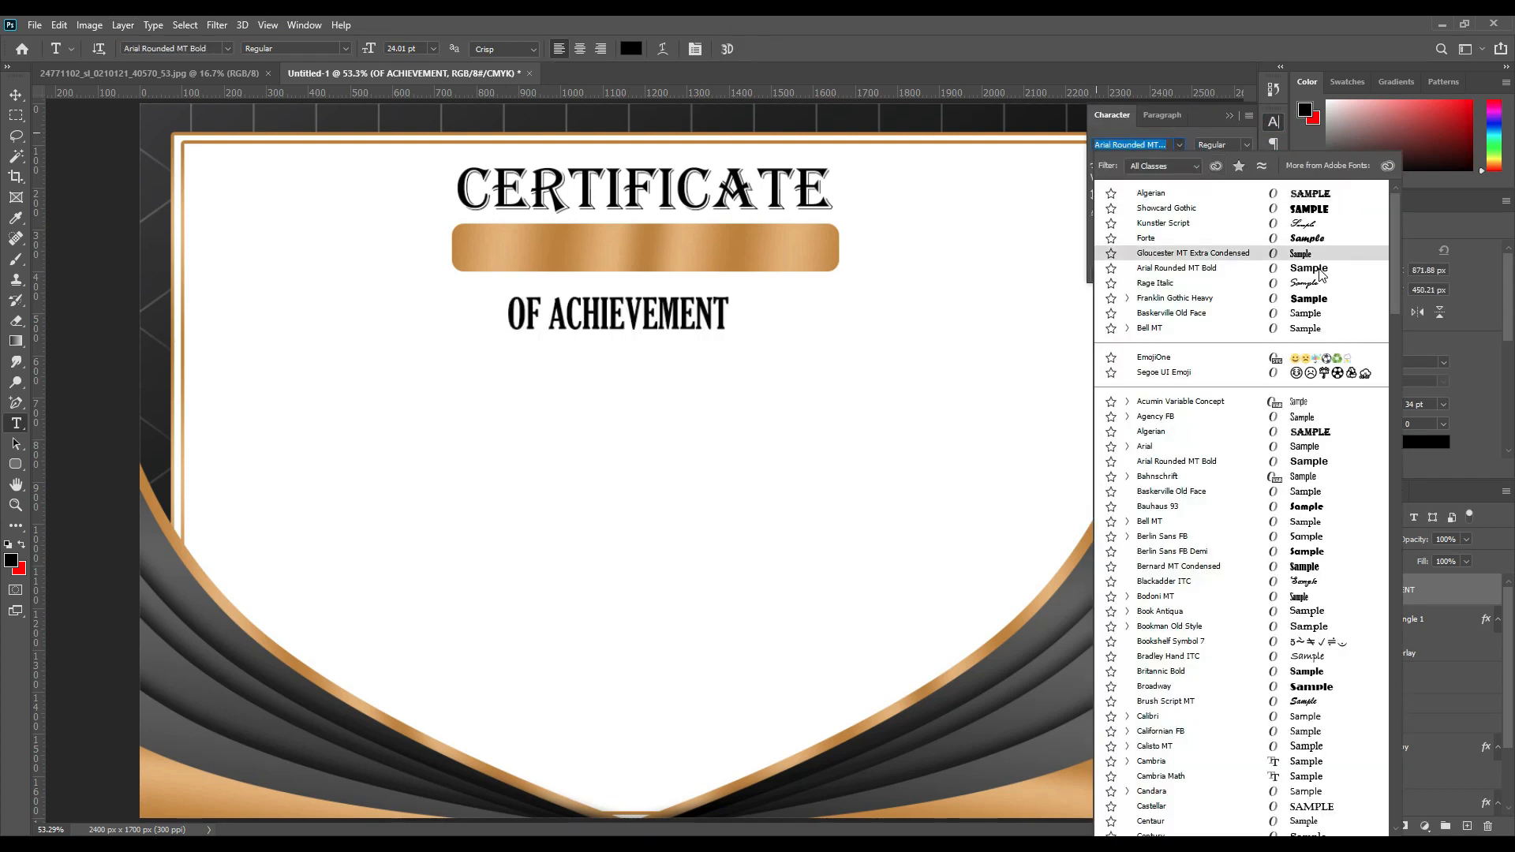
pyautogui.click(1315, 315)
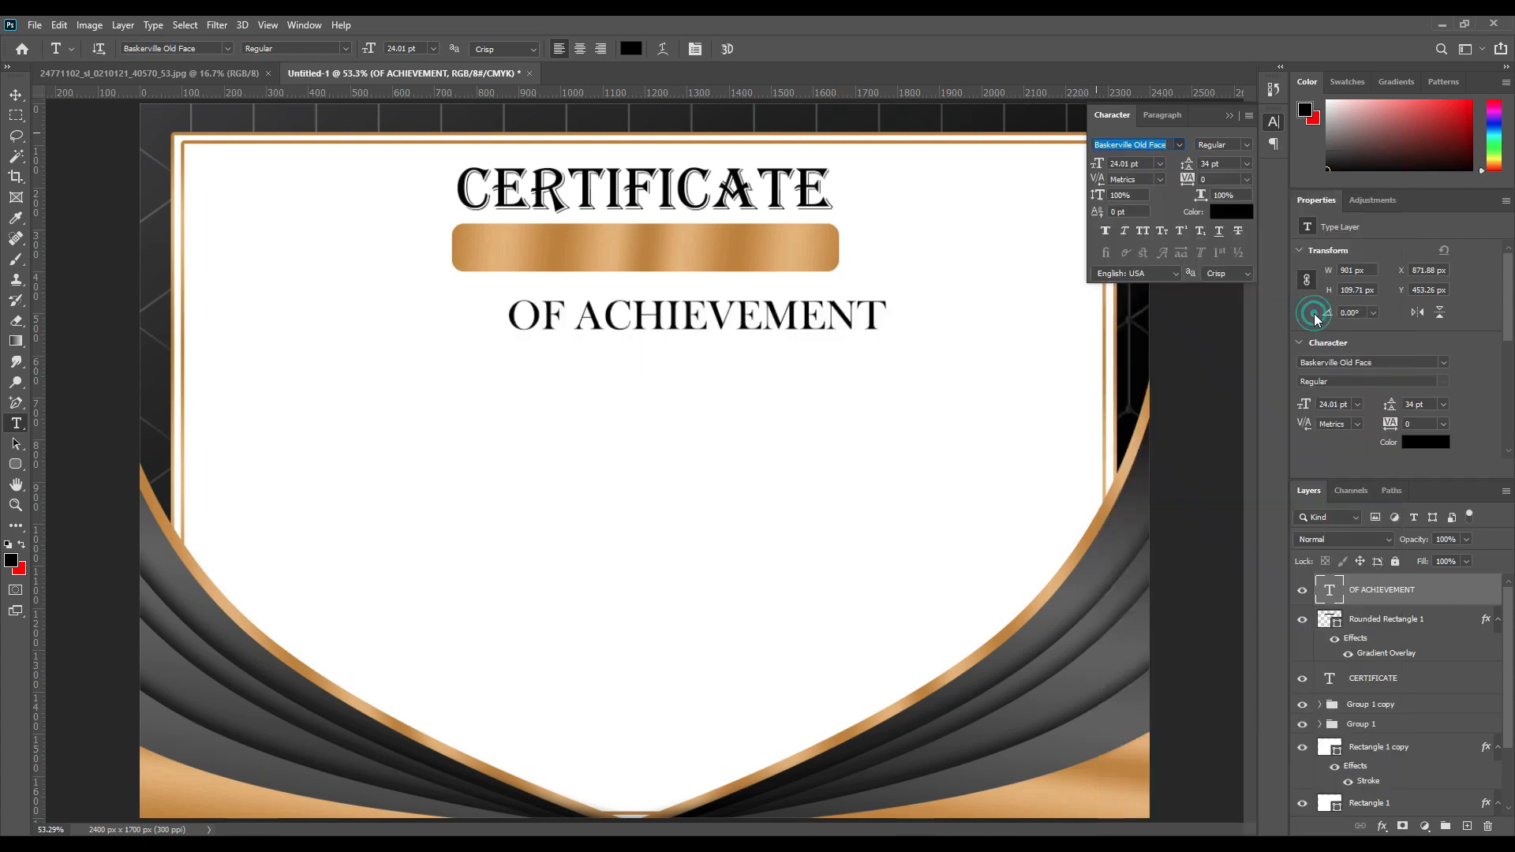
pyautogui.click(1230, 119)
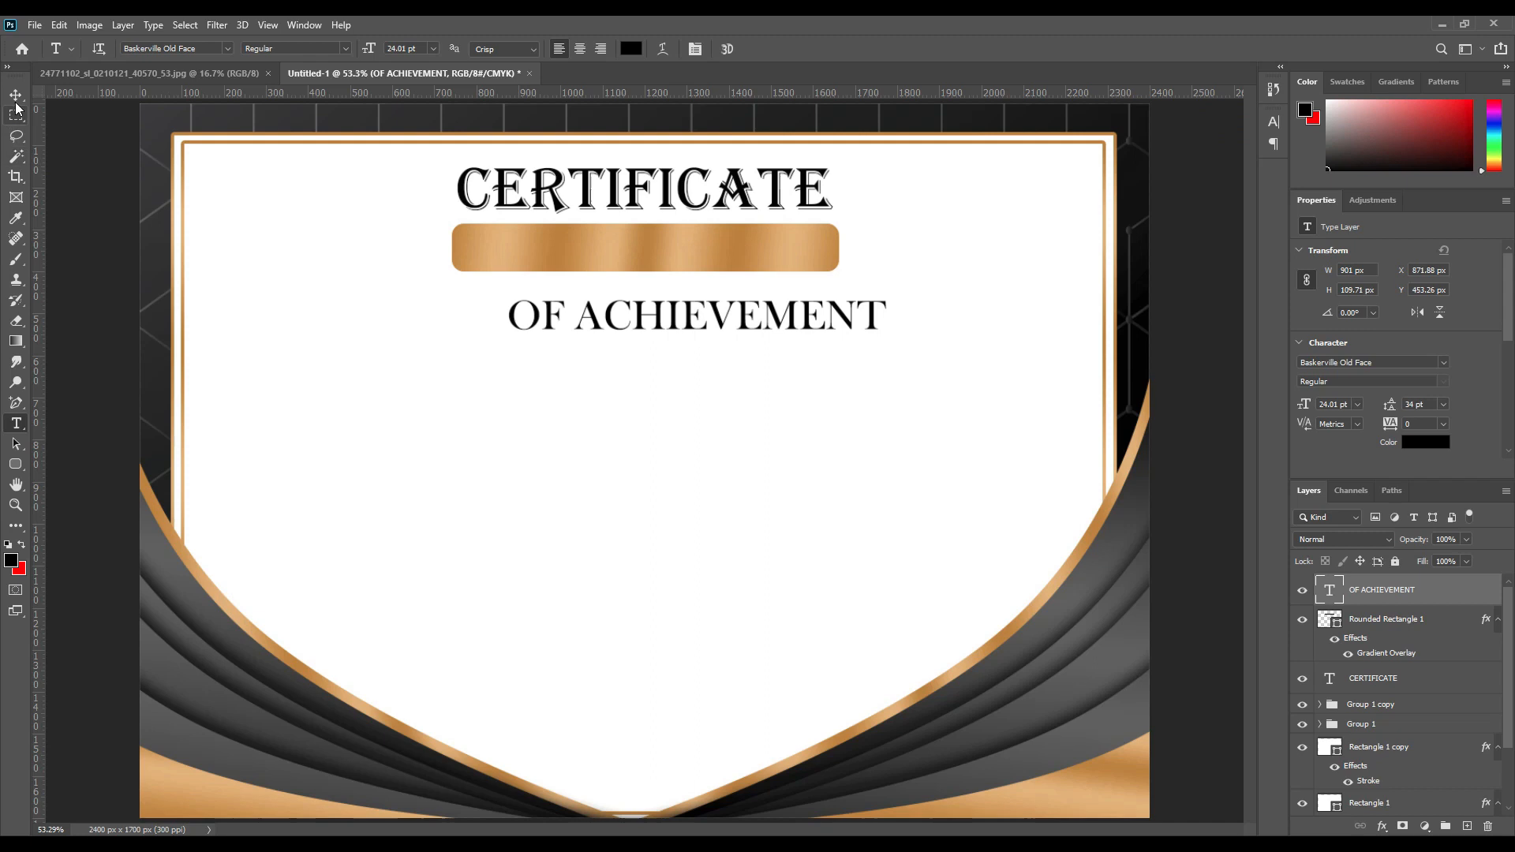
# Step: Place OF ACHIEVEMENT on the gold bar, scaled to about 88.6%, and align it to the canvas's horizontal centre
pyautogui.press('v')
pyautogui.moveTo(890, 371); pyautogui.dragTo(776, 266)
pyautogui.hotkey('ctrl', 't')
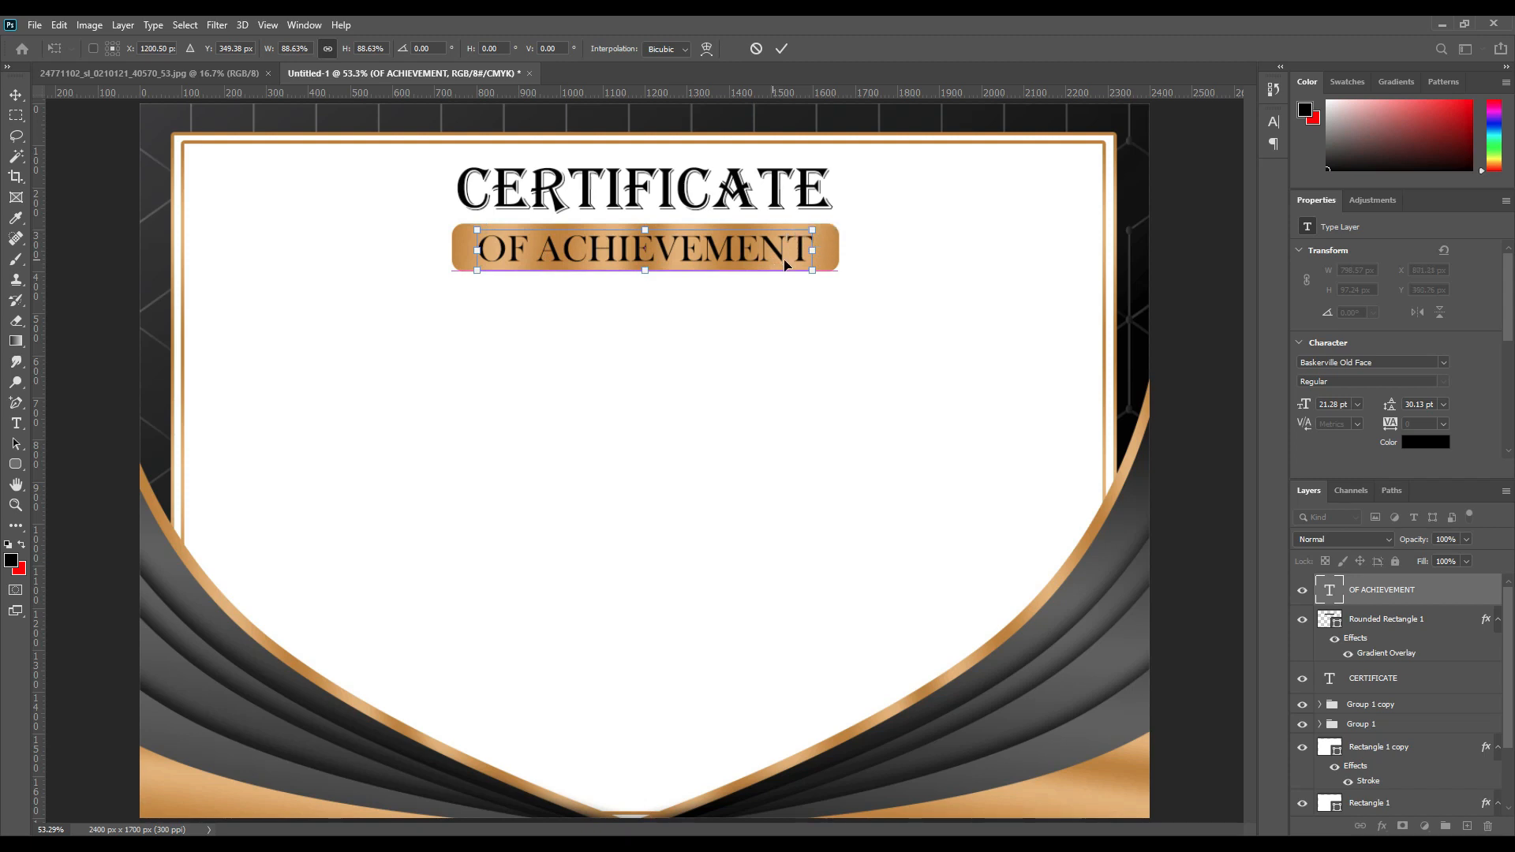
pyautogui.click(781, 48)
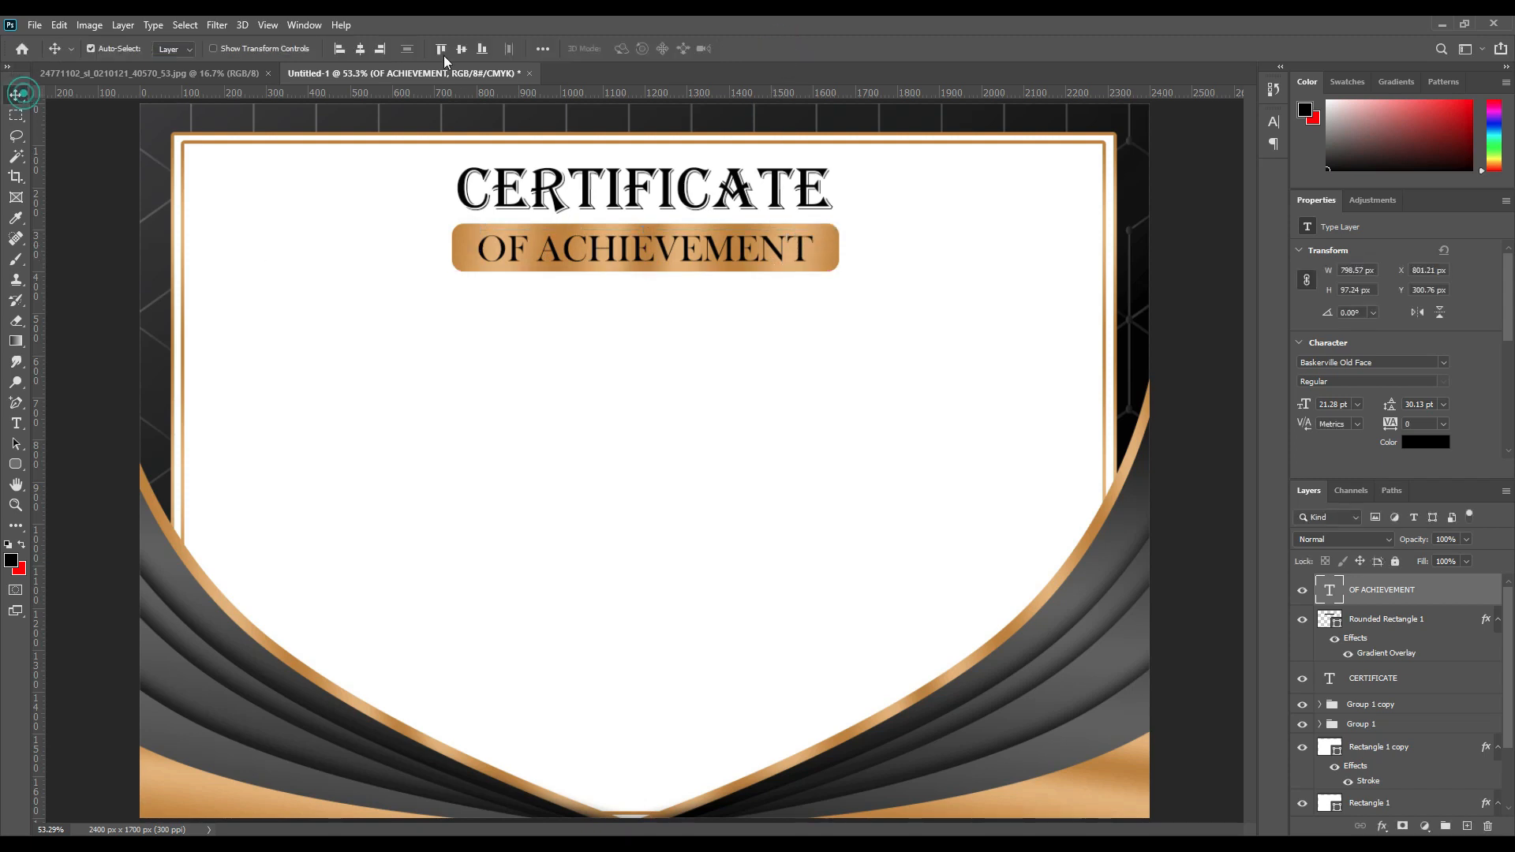
pyautogui.click(362, 49)
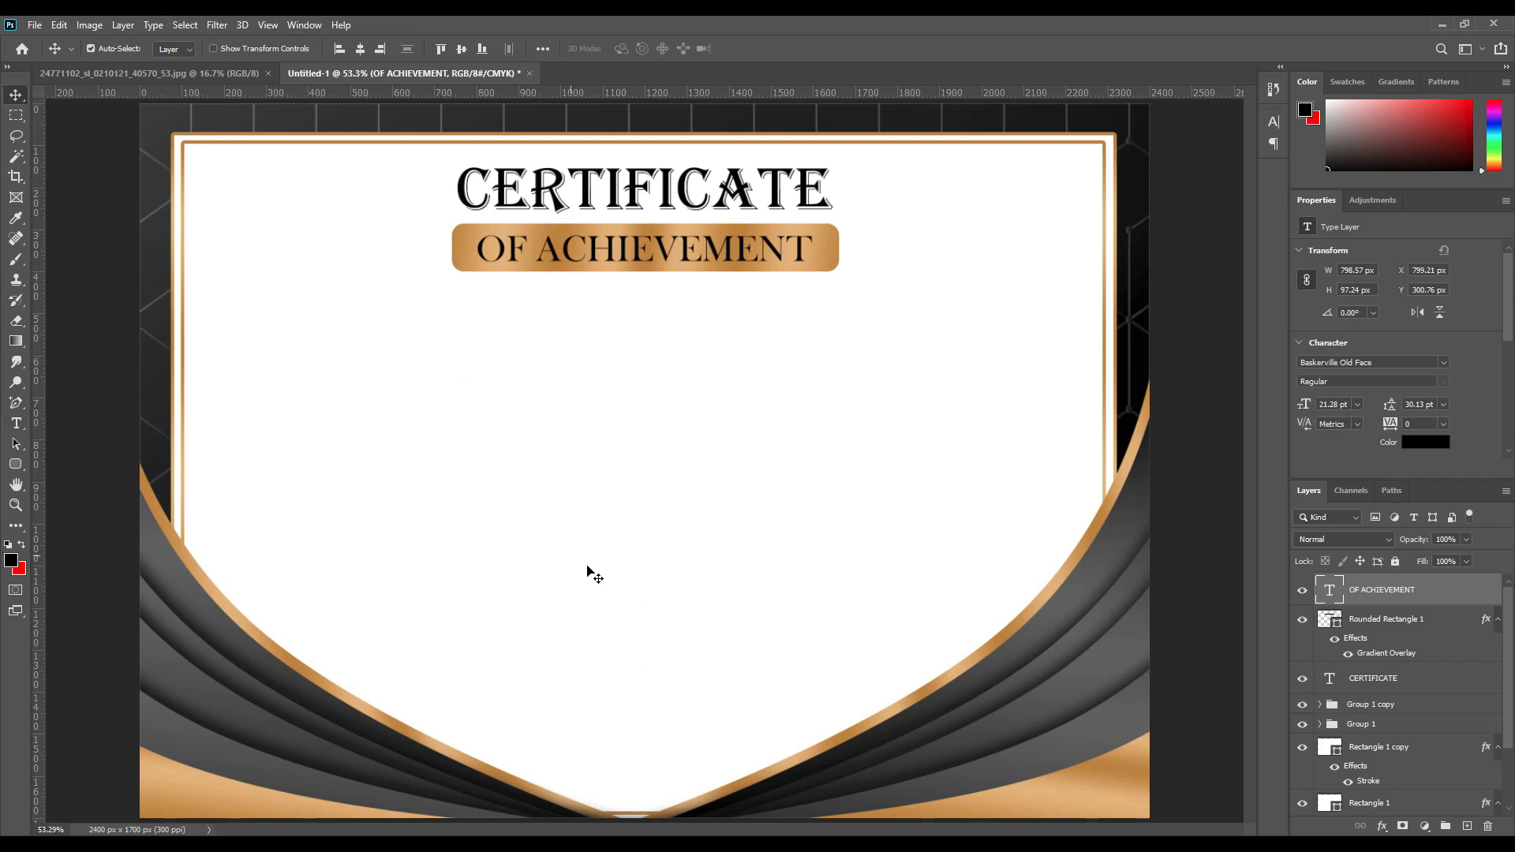
# Step: Add a Lorem ipsum placeholder text box about 1023 × 60 px below the gold bar, with the text at 12.01 pt
pyautogui.click(16, 423)
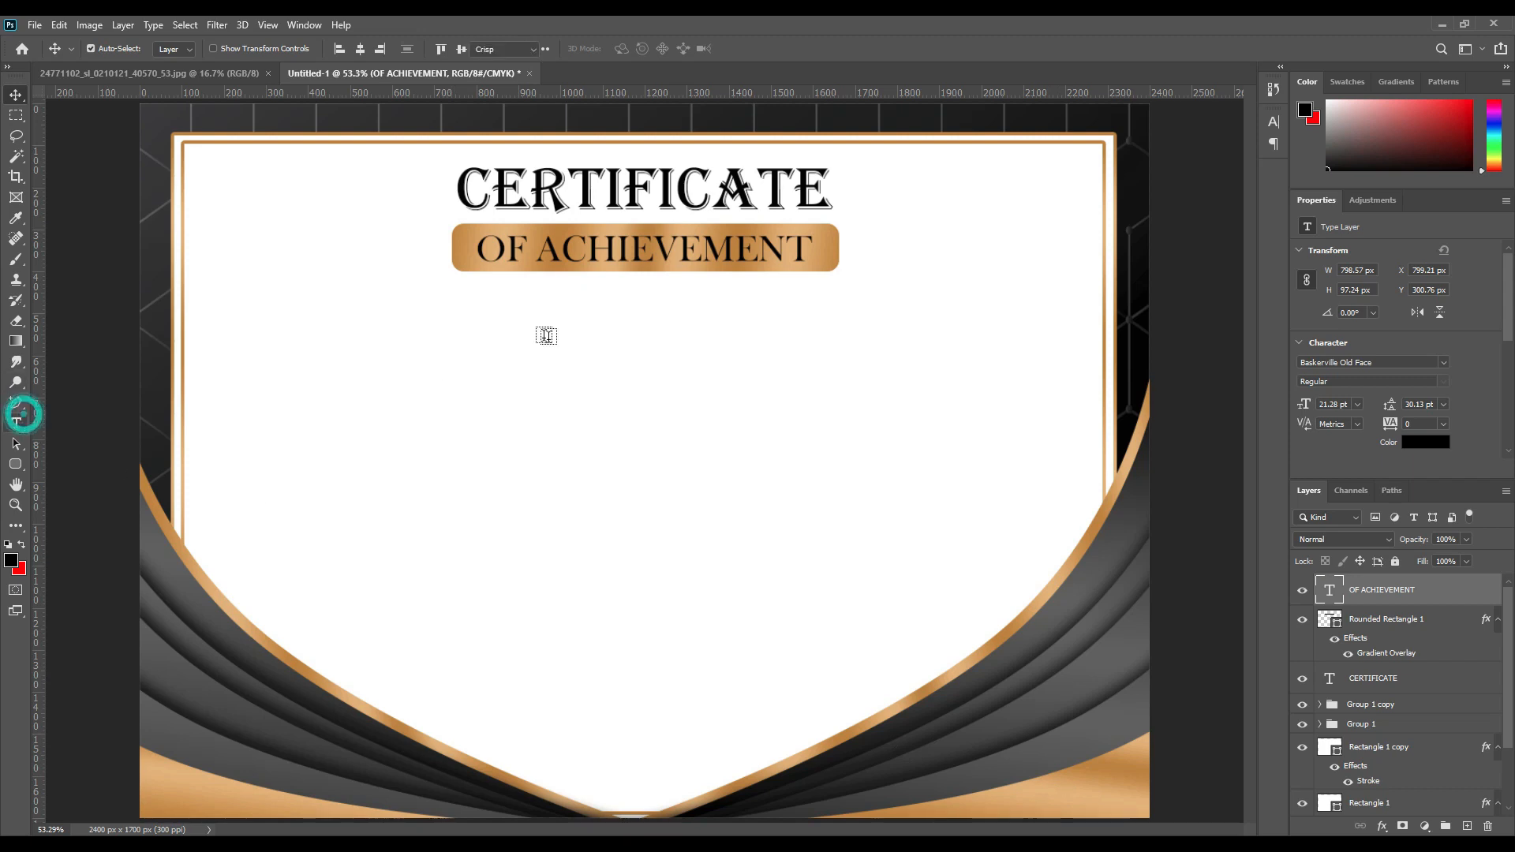
pyautogui.moveTo(446, 307); pyautogui.dragTo(882, 351)
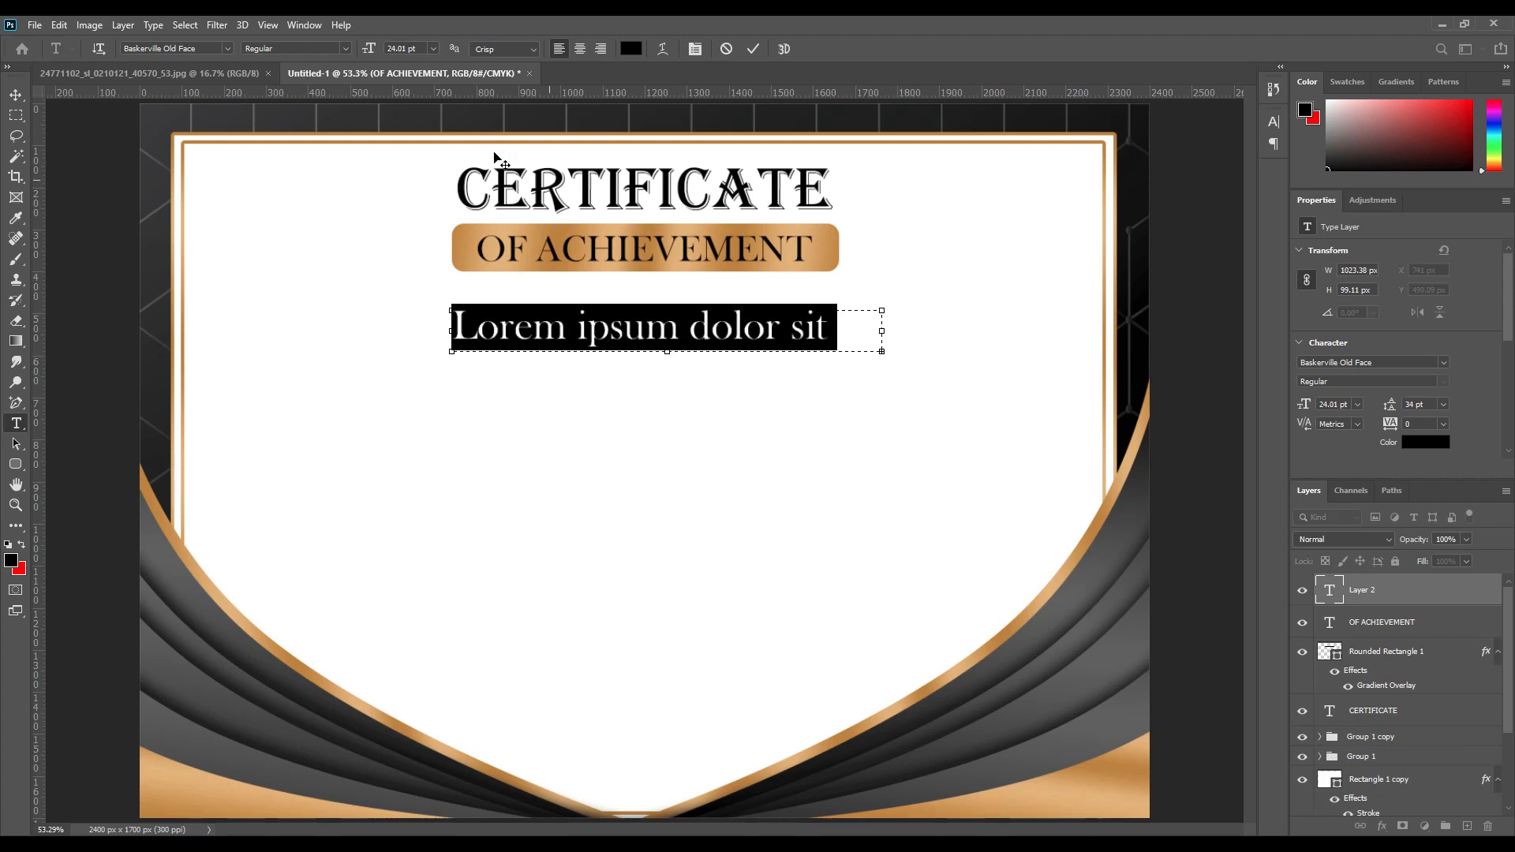
pyautogui.moveTo(367, 49); pyautogui.dragTo(359, 55)
pyautogui.moveTo(667, 351); pyautogui.dragTo(670, 335)
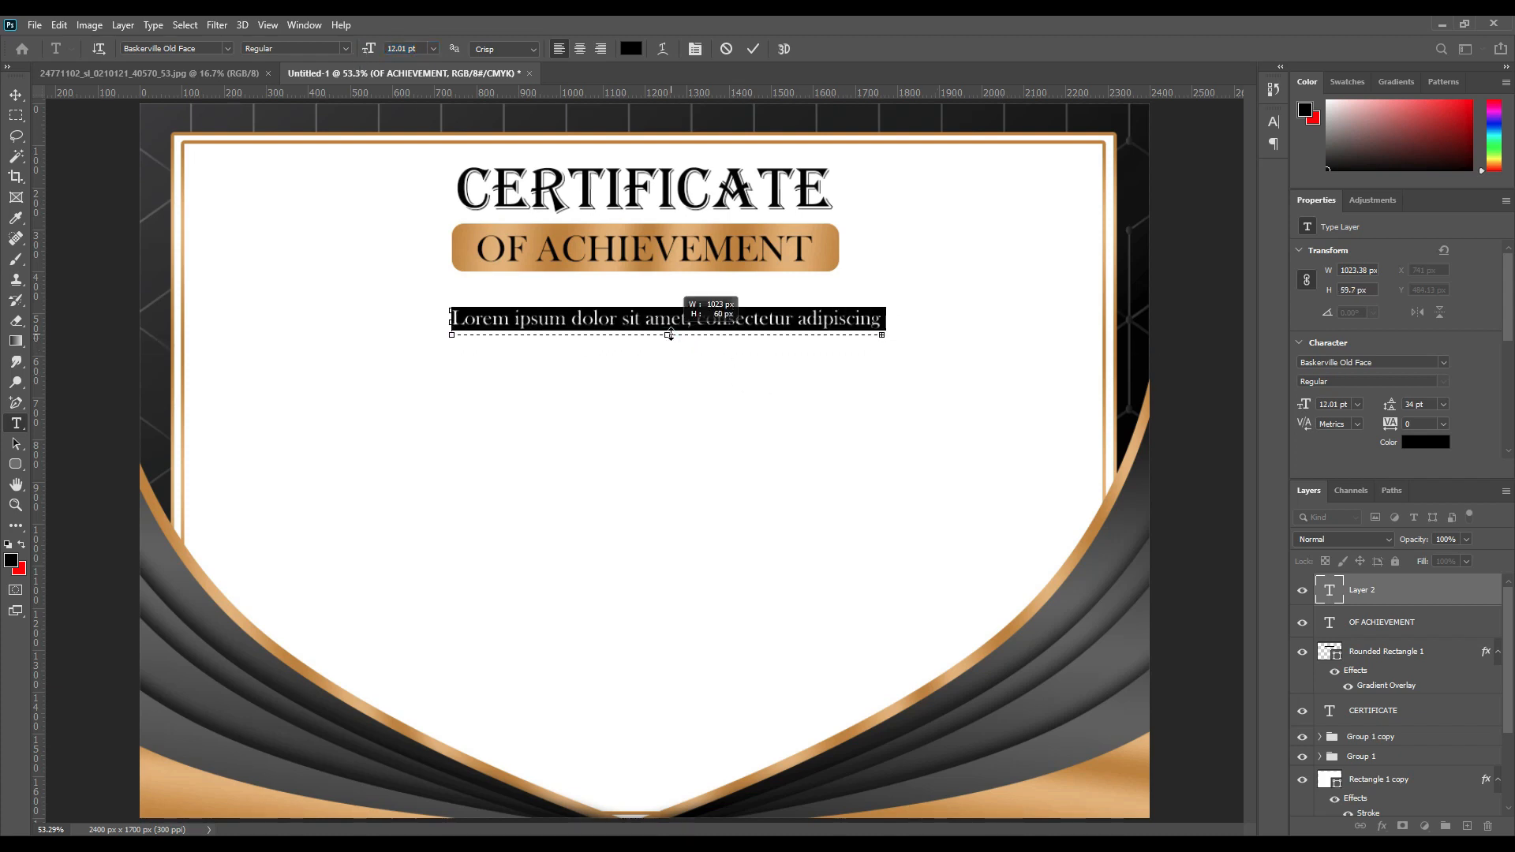
pyautogui.click(752, 49)
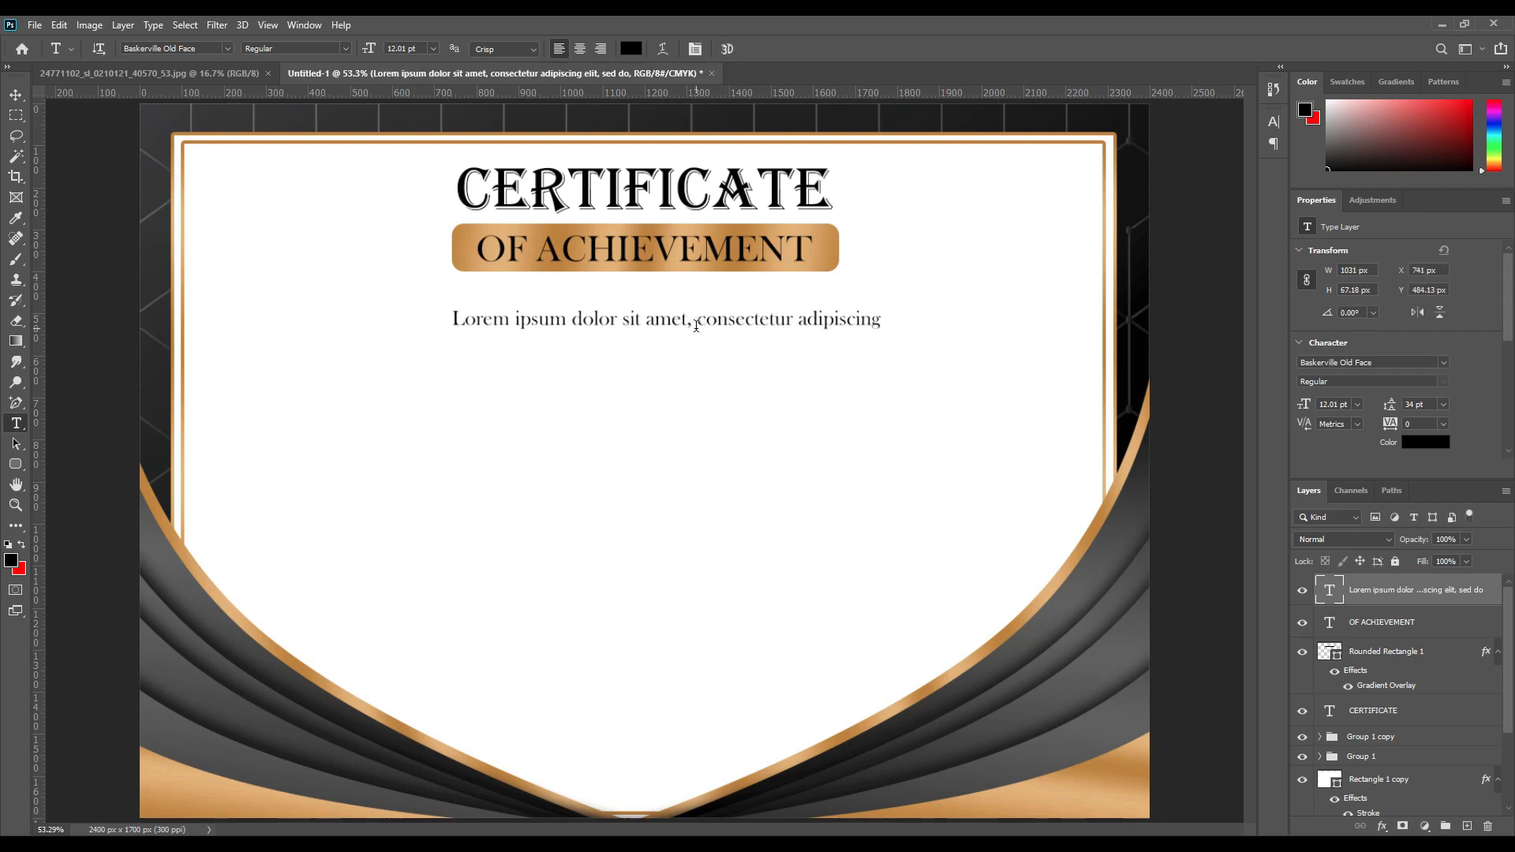
# Step: Colour the words "consectetur adipiscing" gold, ce9545, by sampling the gold bar
pyautogui.moveTo(697, 319); pyautogui.dragTo(933, 321)
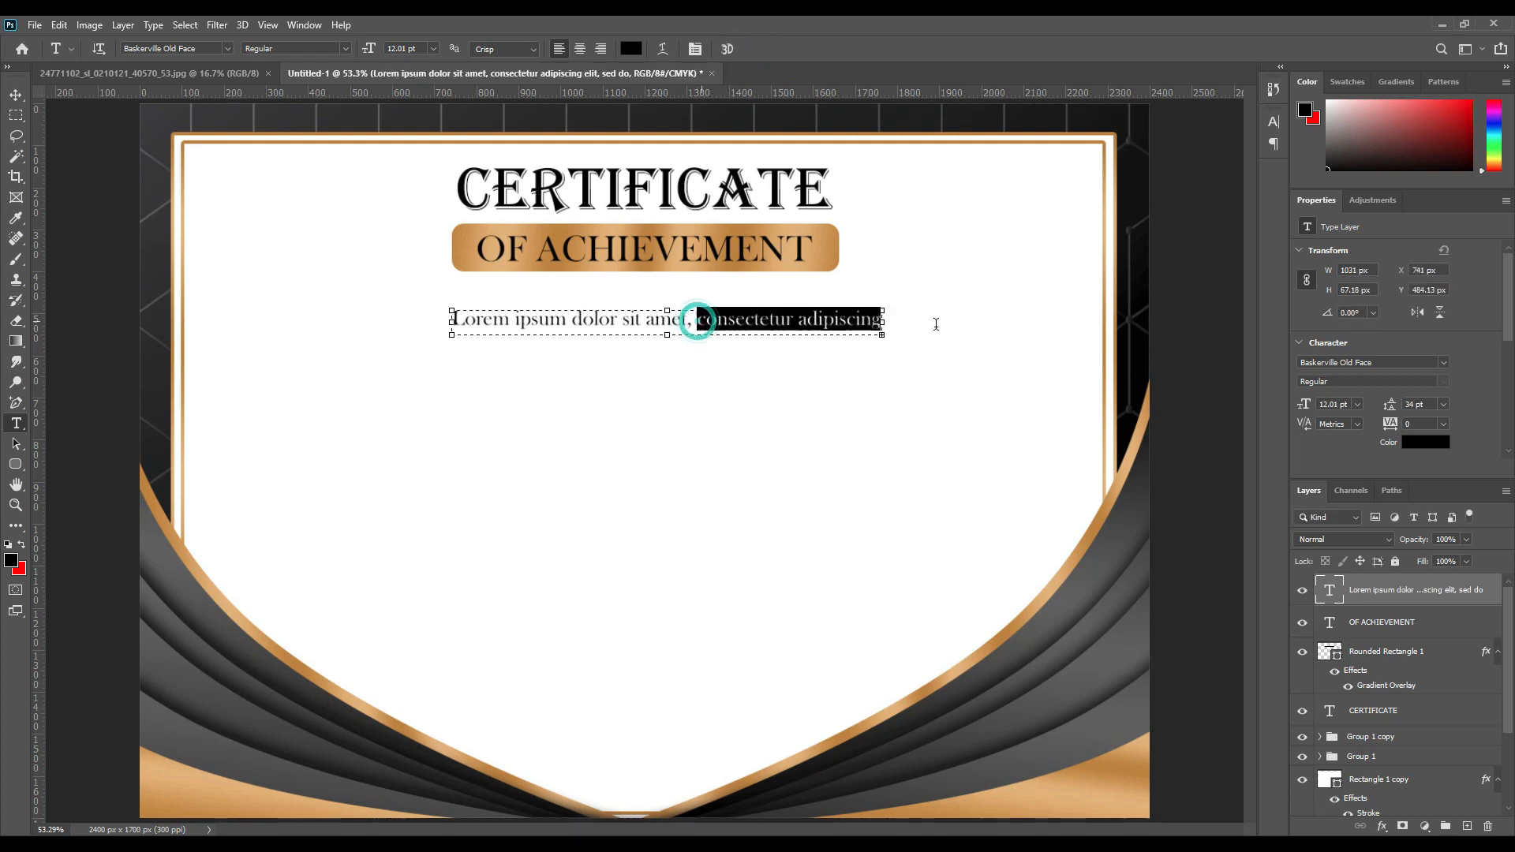
pyautogui.click(1274, 121)
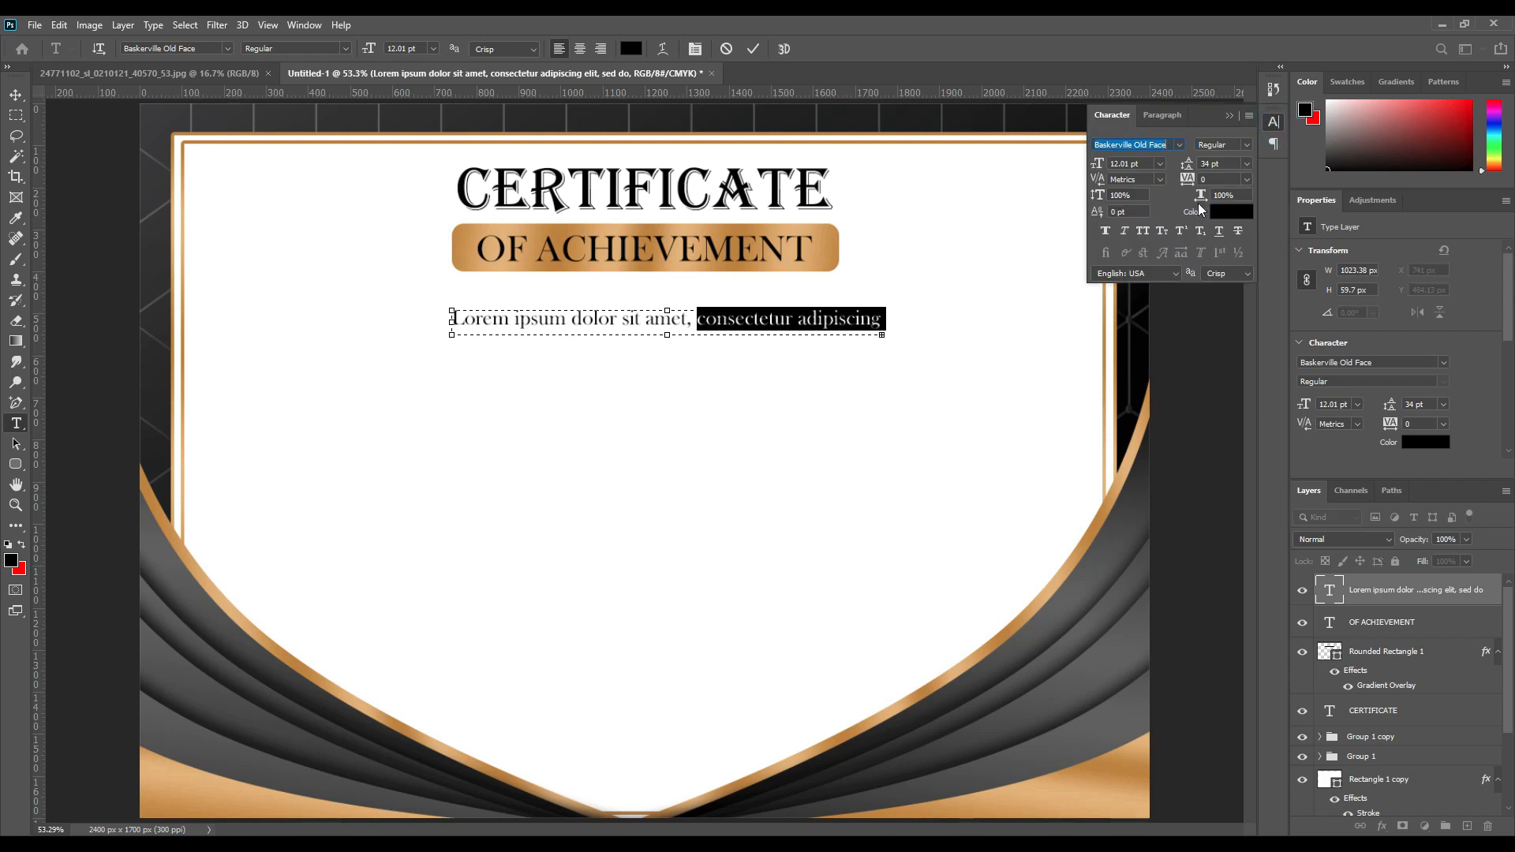
pyautogui.click(1222, 211)
pyautogui.click(828, 235)
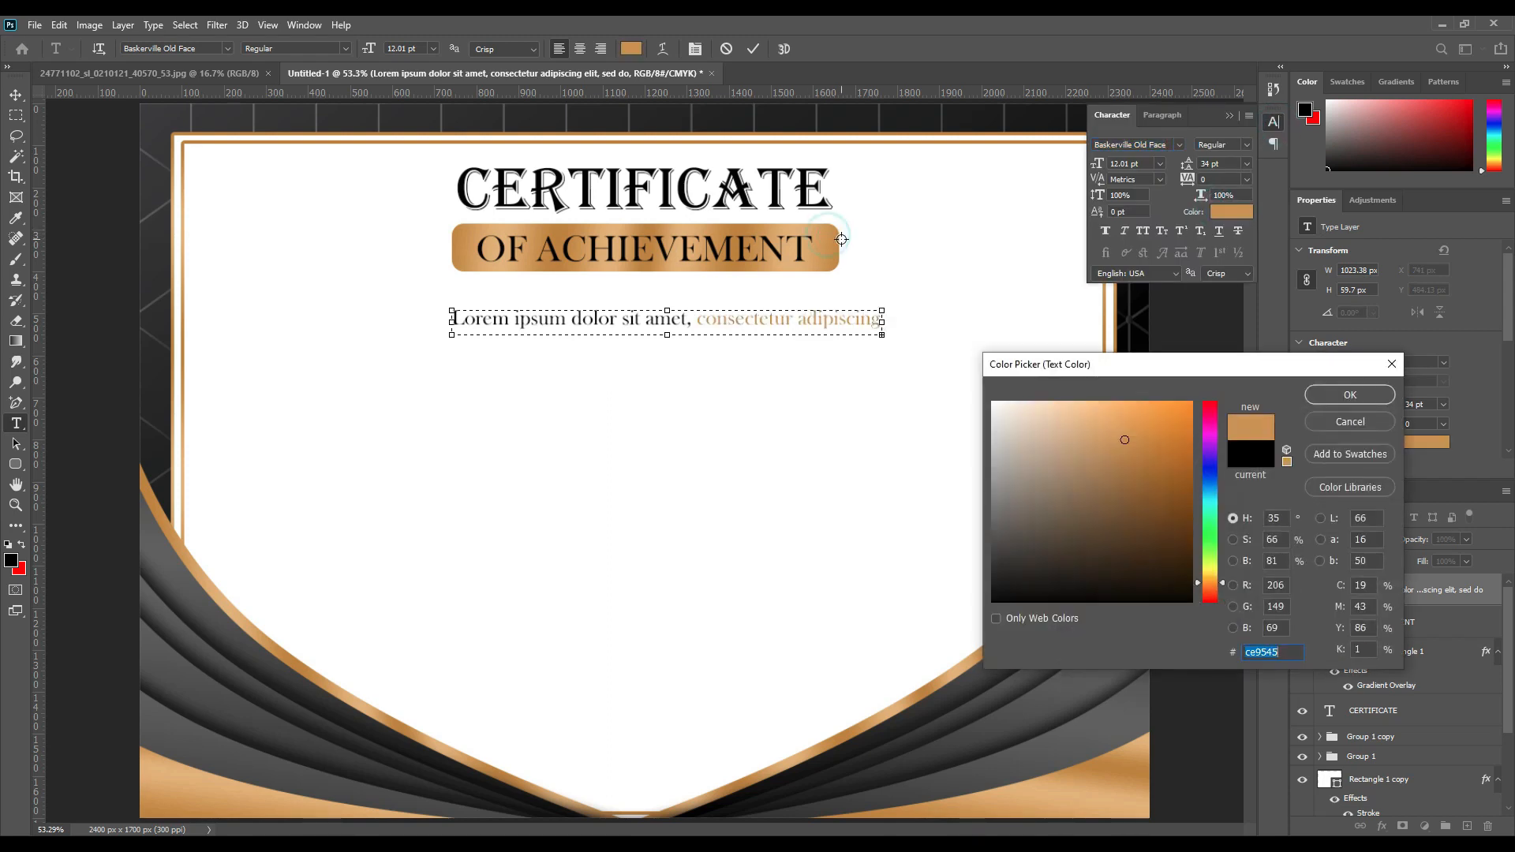
pyautogui.click(1327, 395)
pyautogui.click(754, 49)
# Step: Move the Lorem ipsum line up to just beneath the gold bar and align it to the canvas's horizontal centre
pyautogui.click(16, 94)
pyautogui.moveTo(674, 320); pyautogui.dragTo(637, 291)
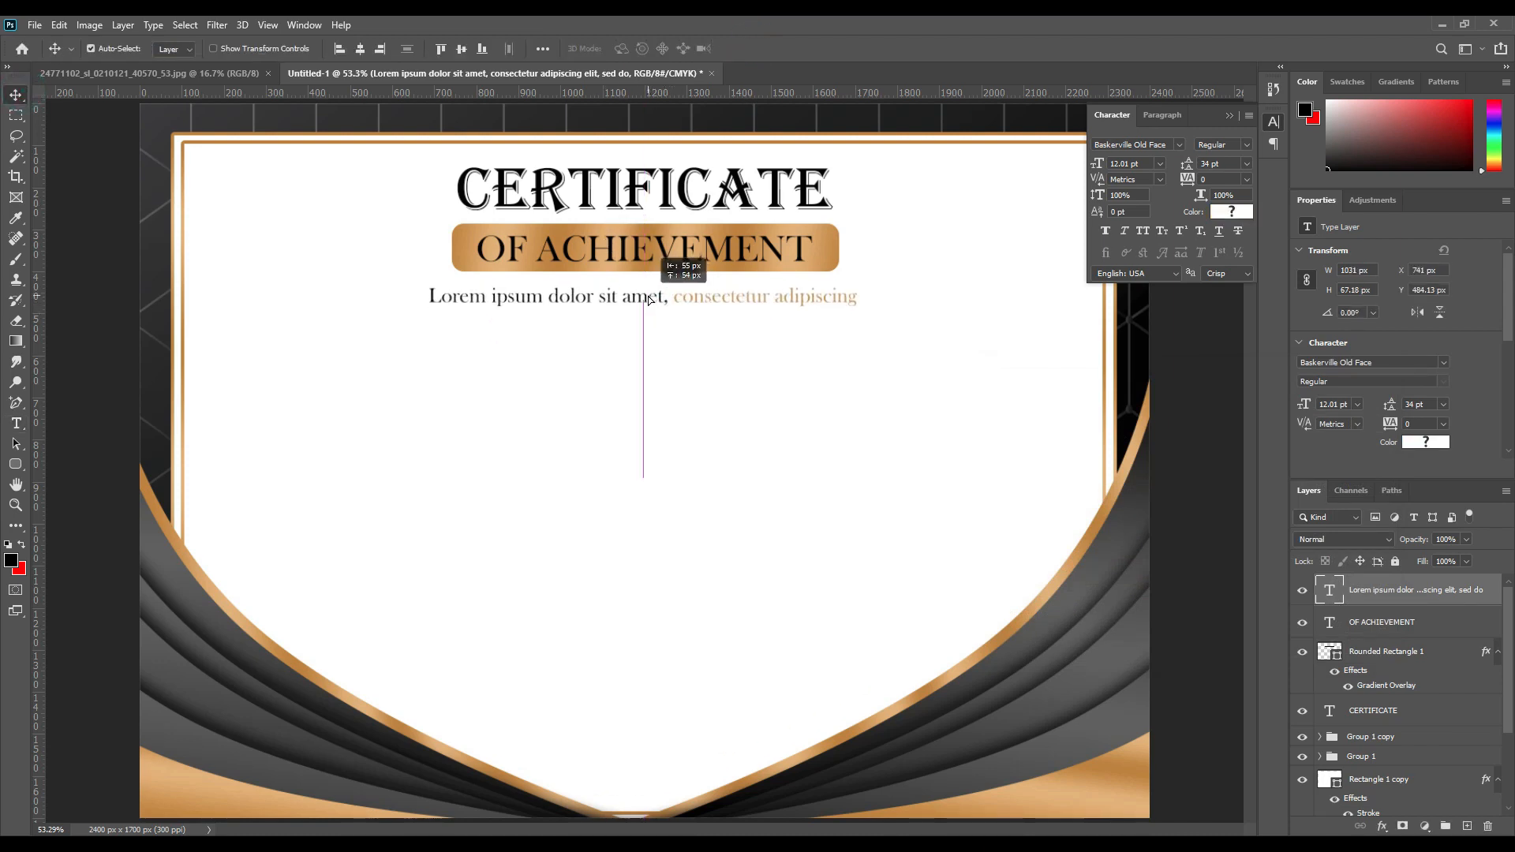
pyautogui.click(360, 50)
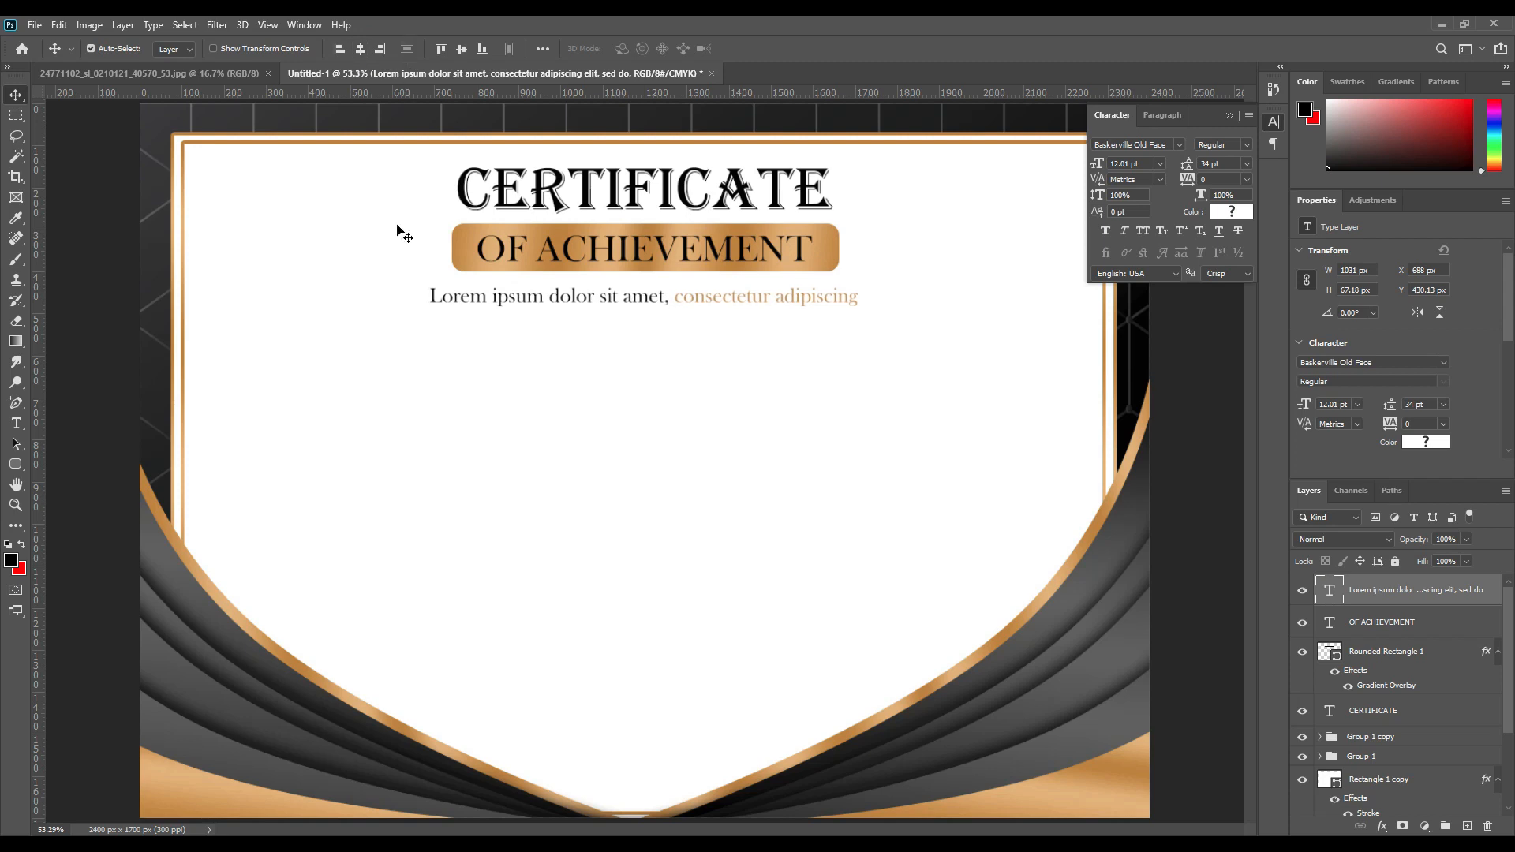
# Step: Add the placeholder text "Name Surname" at 41.01 pt in black below the Lorem ipsum line
pyautogui.click(17, 430)
pyautogui.click(439, 408)
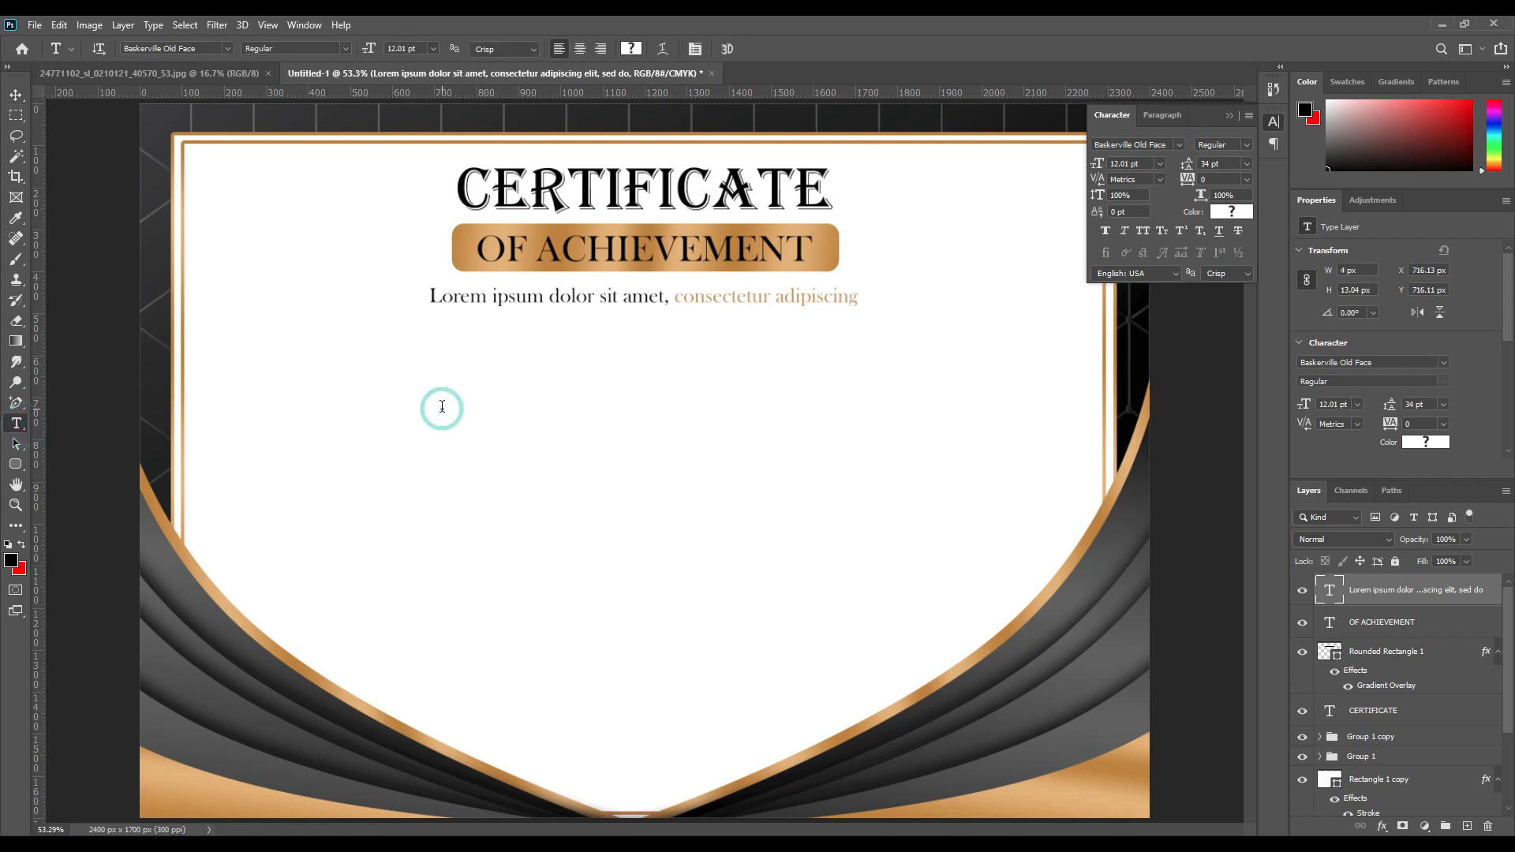
pyautogui.moveTo(374, 50); pyautogui.dragTo(400, 74)
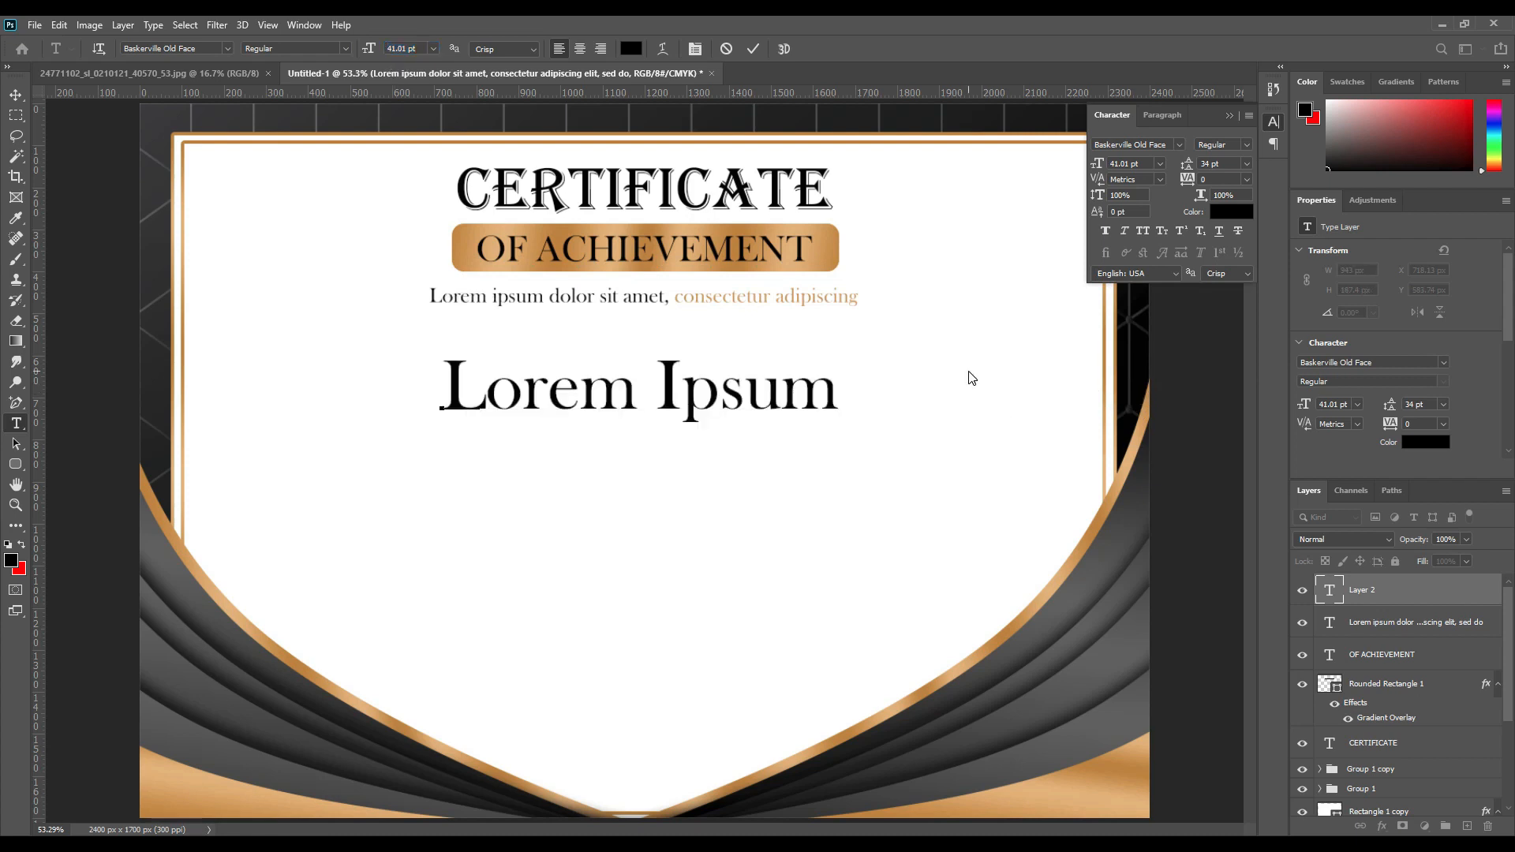
pyautogui.write('nAME')
pyautogui.press('BackSpace')
pyautogui.press('BackSpace')
pyautogui.press('BackSpace')
pyautogui.press('BackSpace')
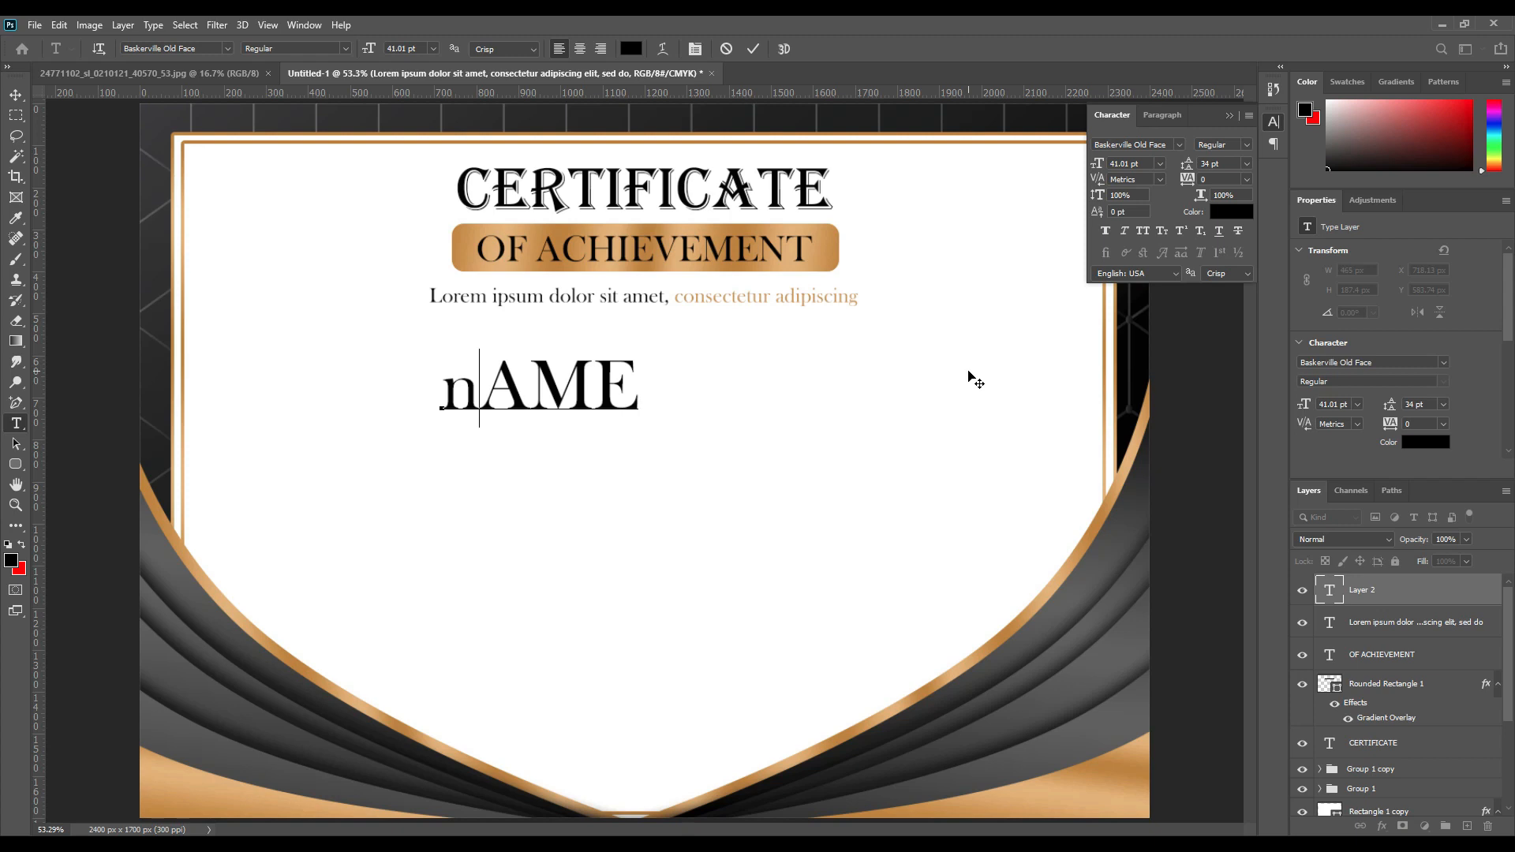
pyautogui.write('N')
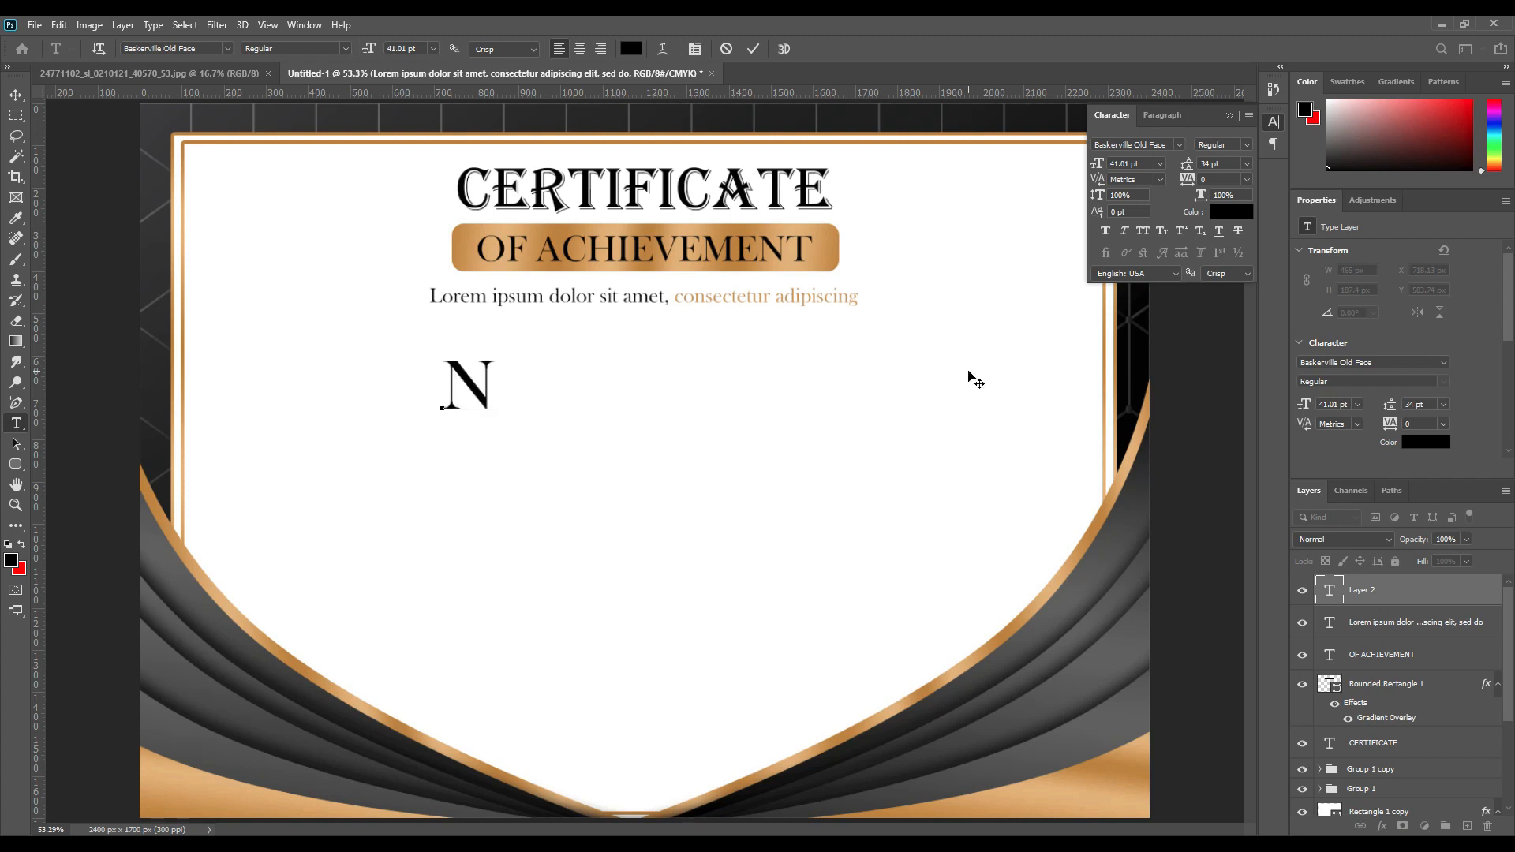
pyautogui.write('ame S')
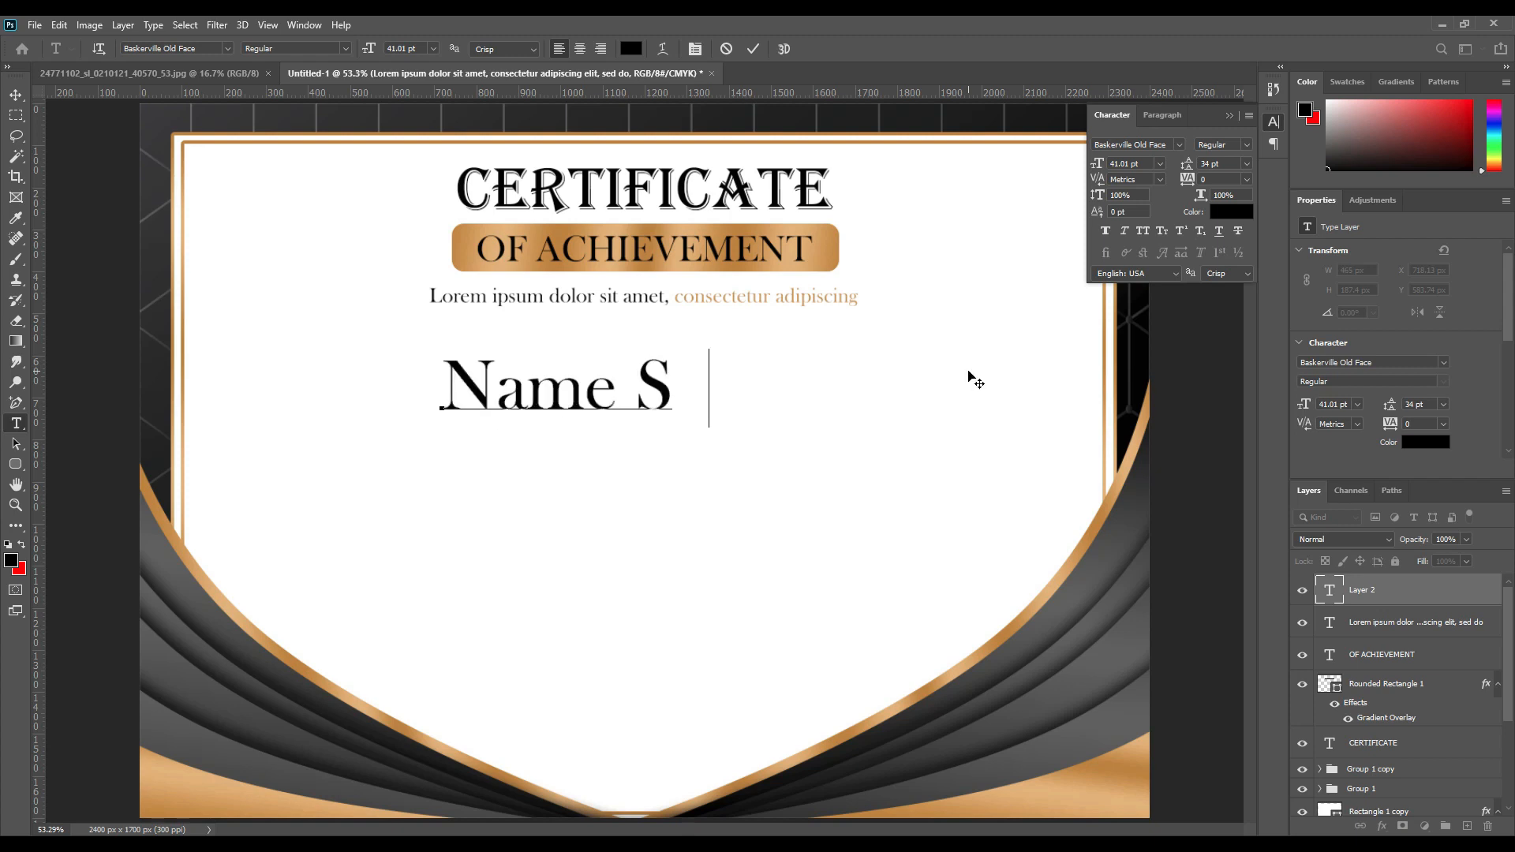
pyautogui.write('urname')
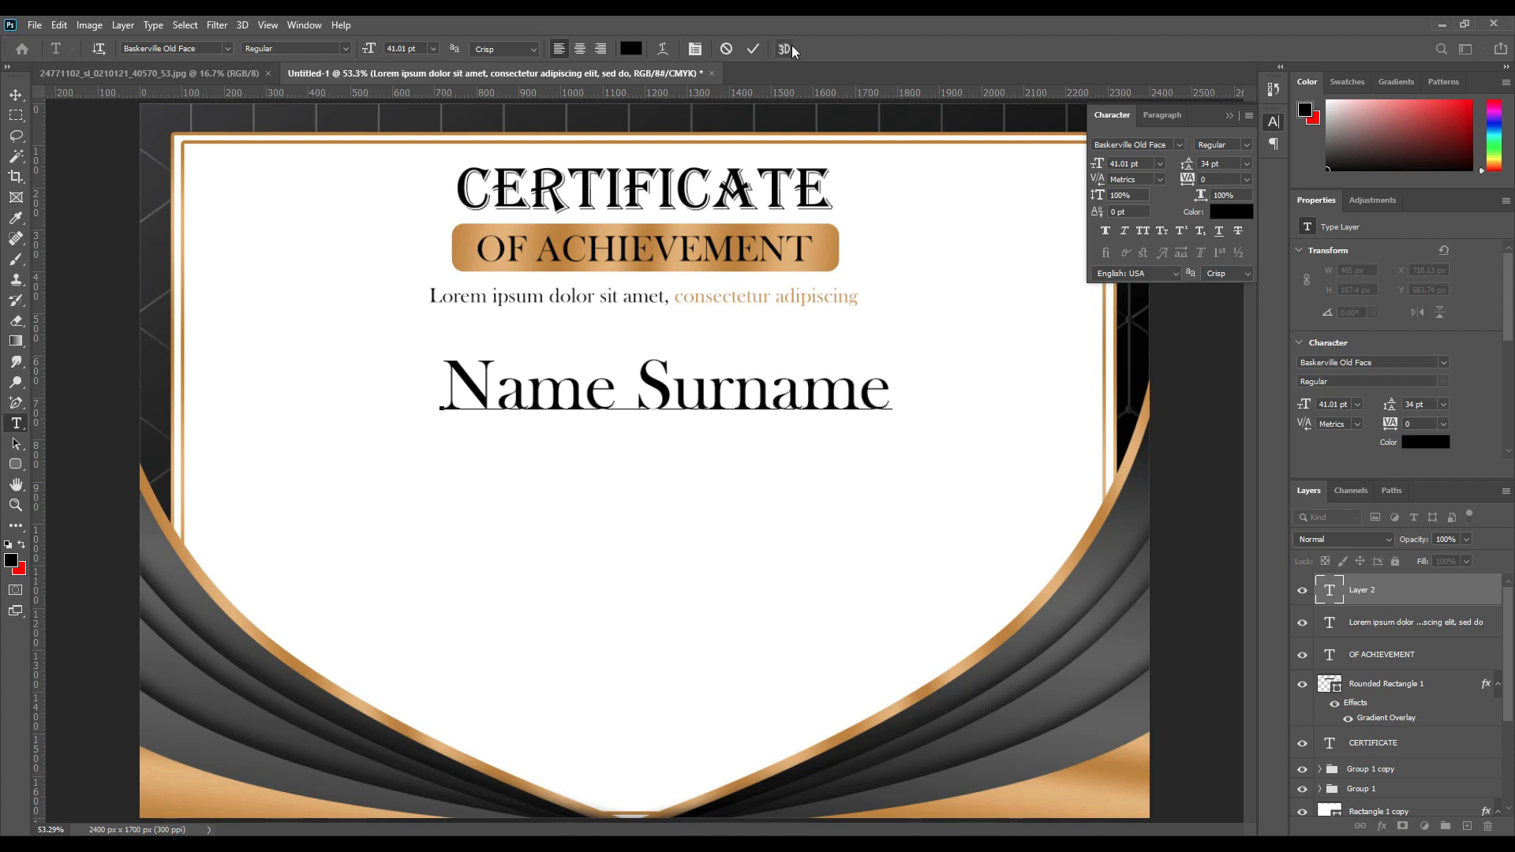
pyautogui.click(752, 51)
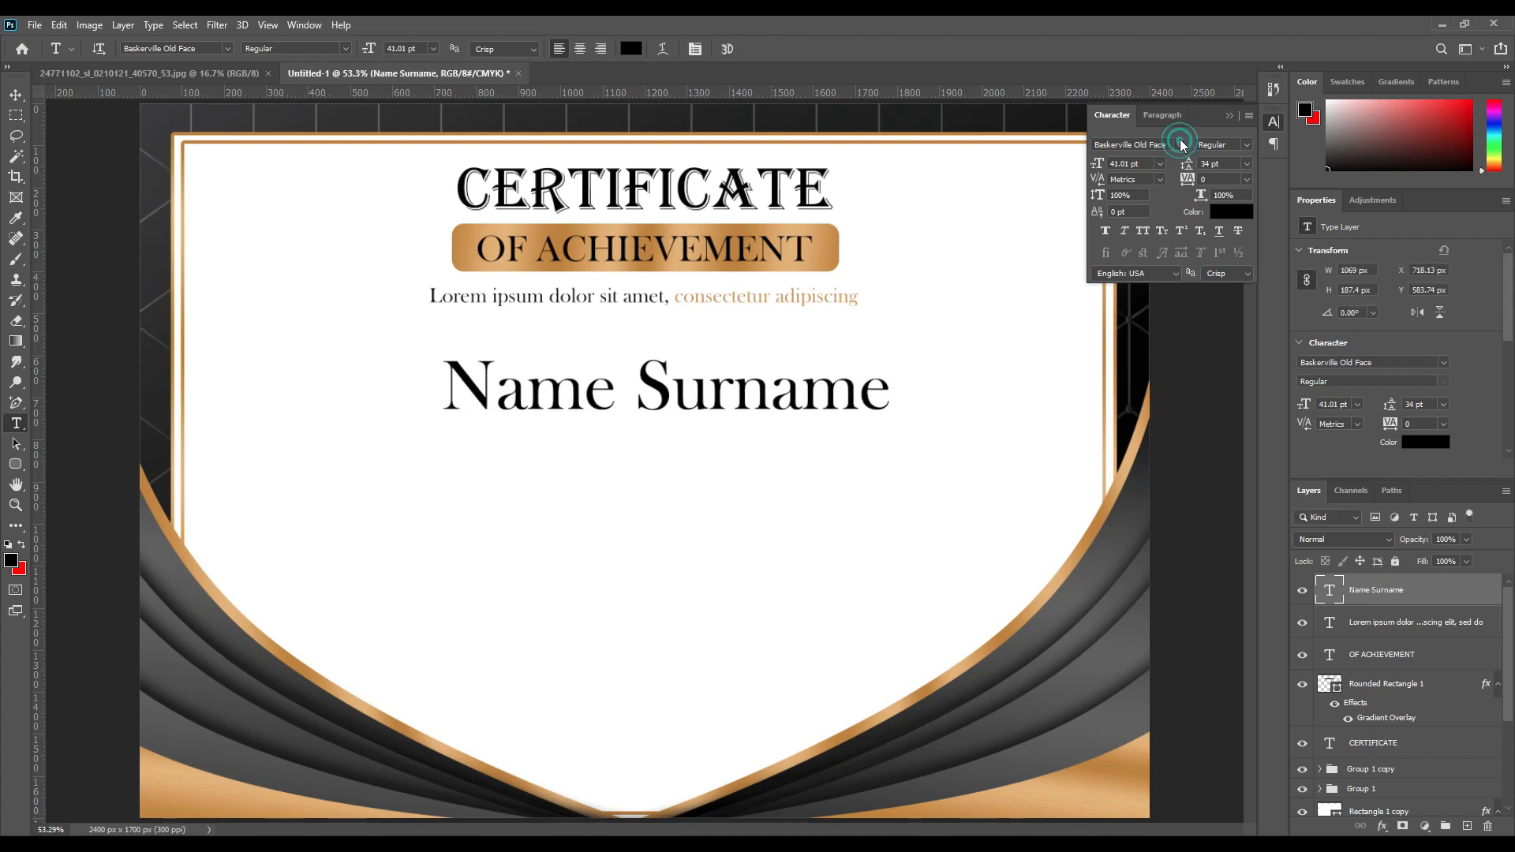
# Step: Change the "Name Surname" text to the Kunstler Script font and scale it up to about 1405 × 335 px
pyautogui.click(1180, 145)
pyautogui.click(1304, 241)
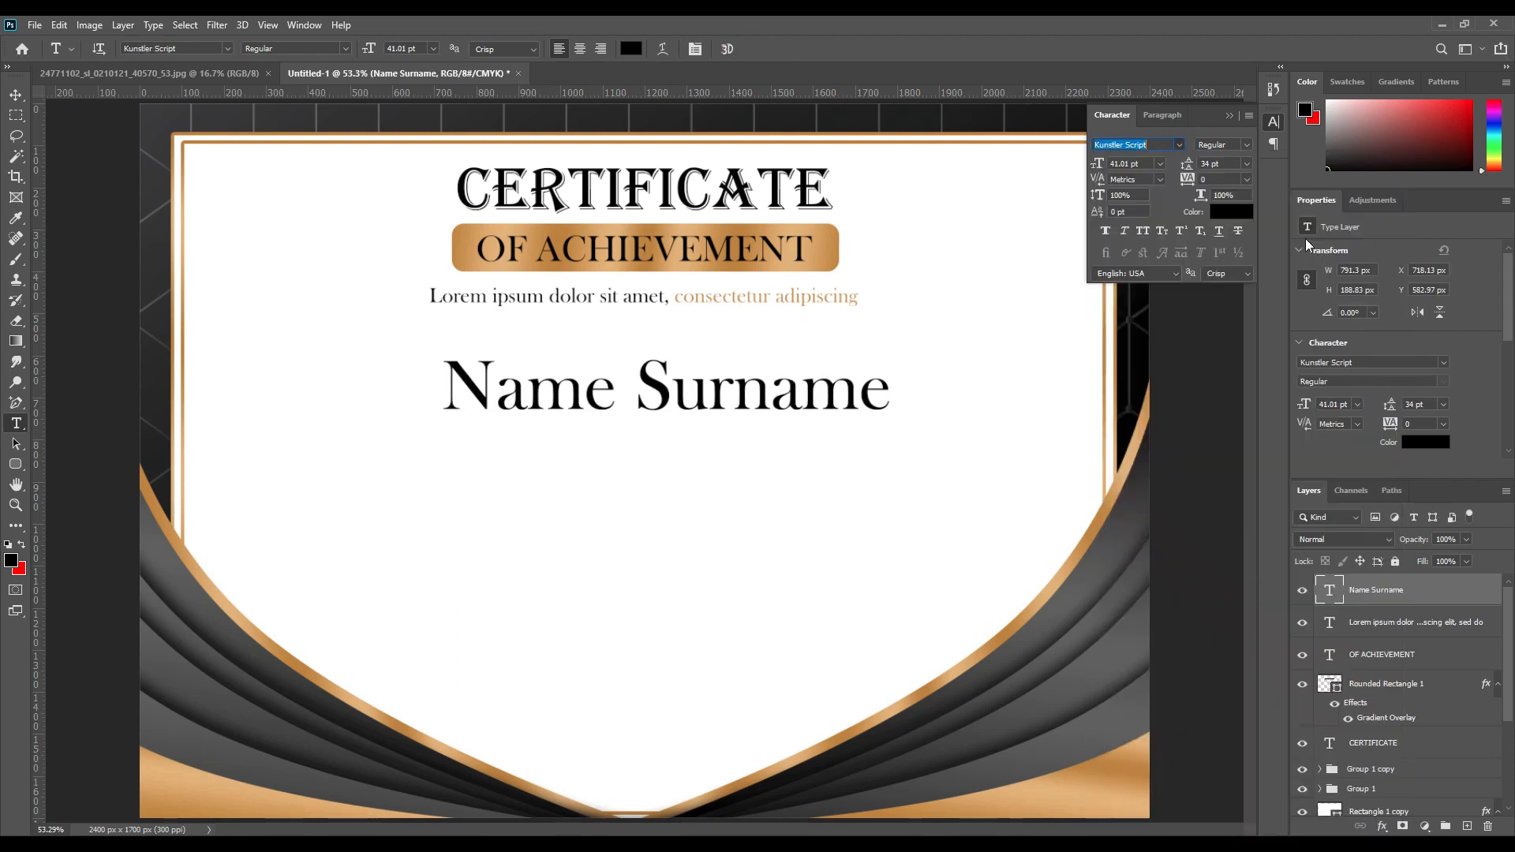
pyautogui.click(1229, 117)
pyautogui.hotkey('ctrl', 't')
pyautogui.moveTo(772, 435); pyautogui.dragTo(1034, 487)
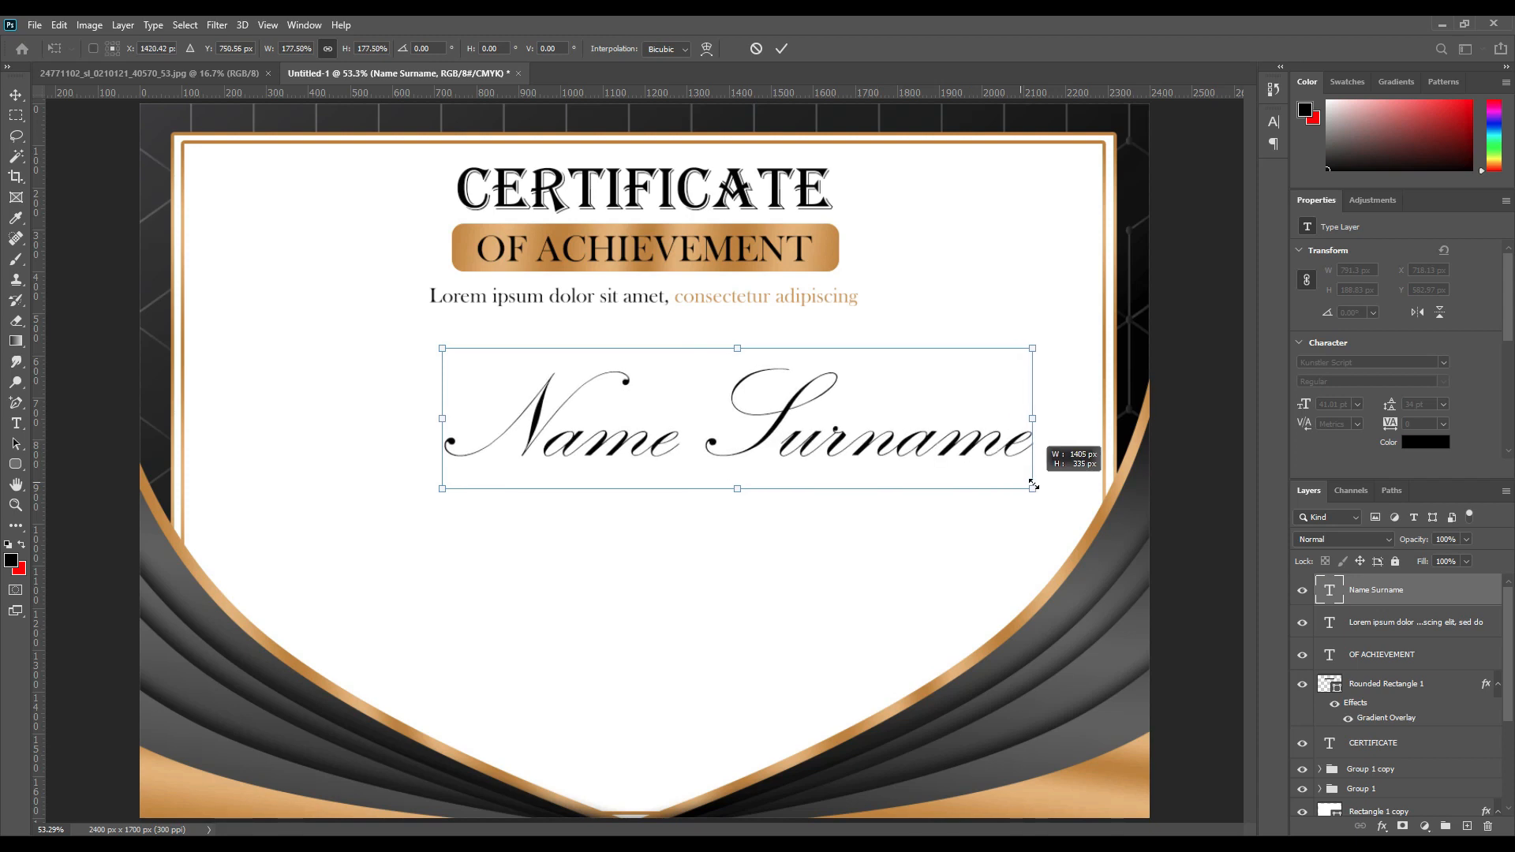
pyautogui.click(16, 95)
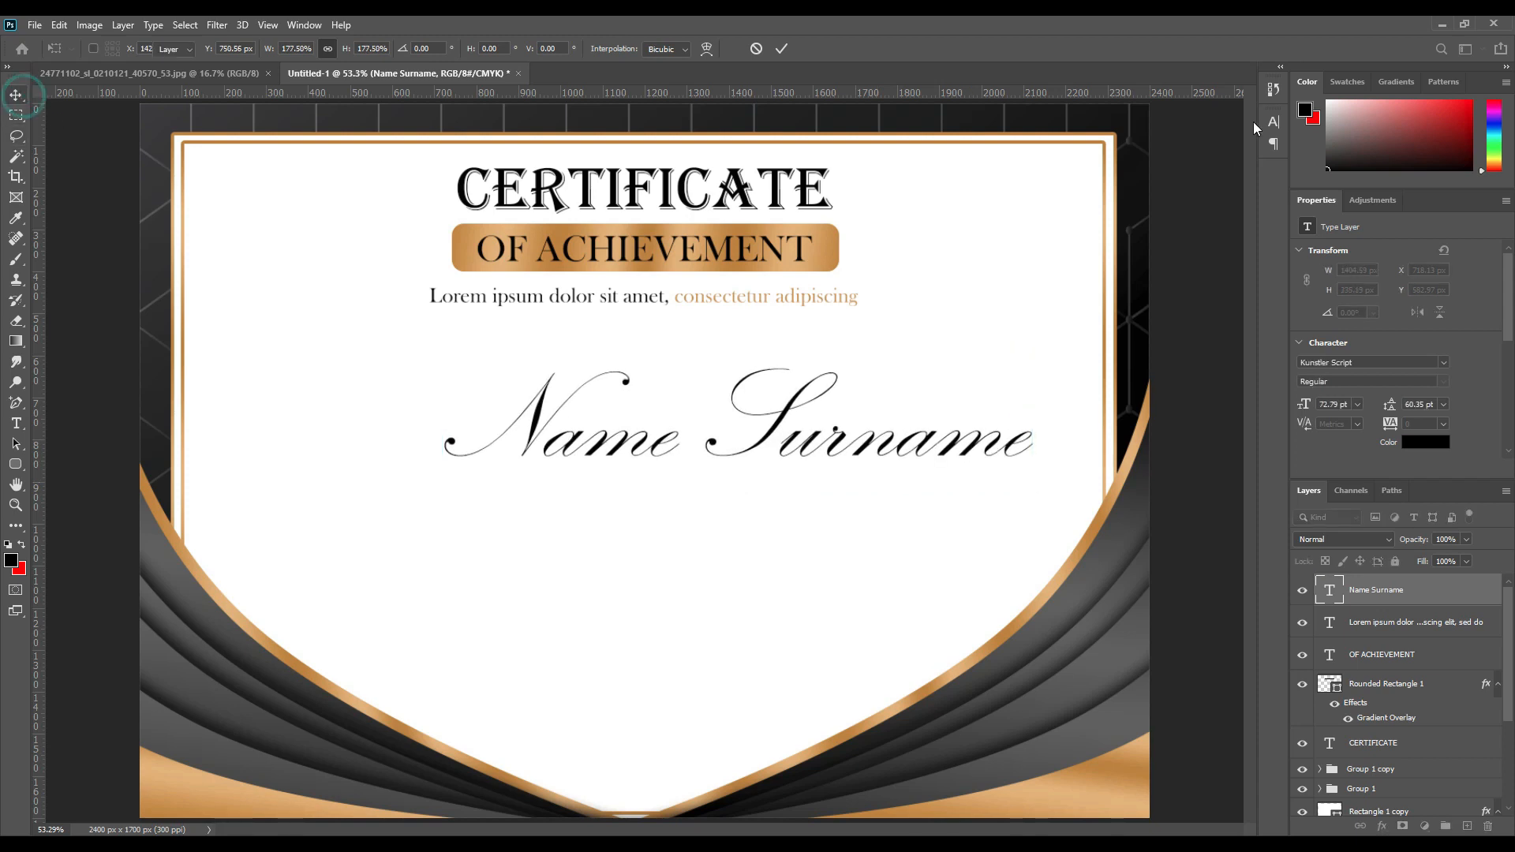
pyautogui.click(1273, 122)
pyautogui.click(1105, 230)
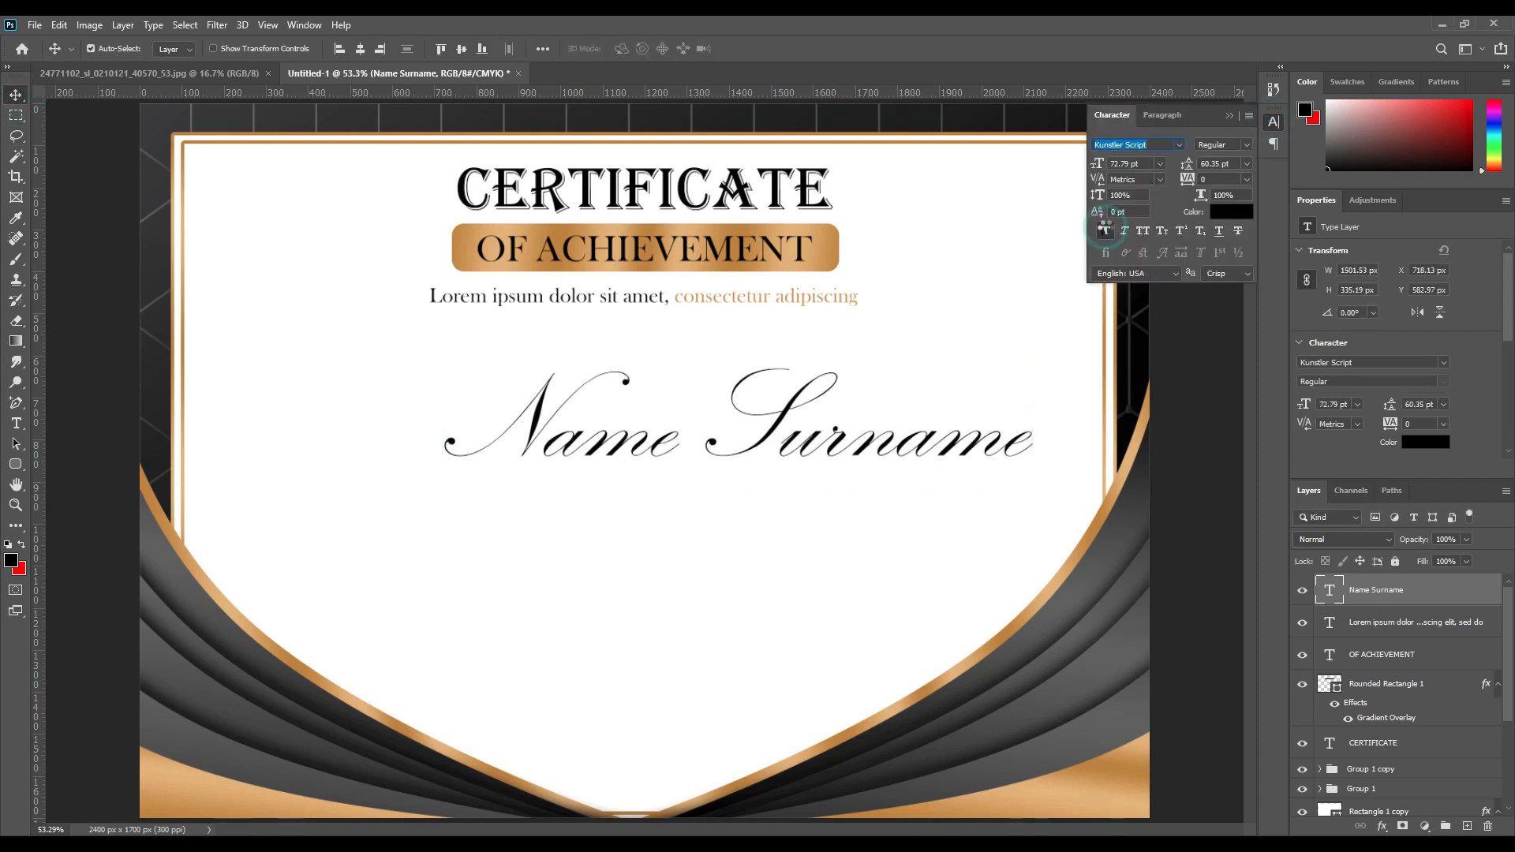
pyautogui.click(1231, 115)
pyautogui.hotkey('ctrl', 'z')
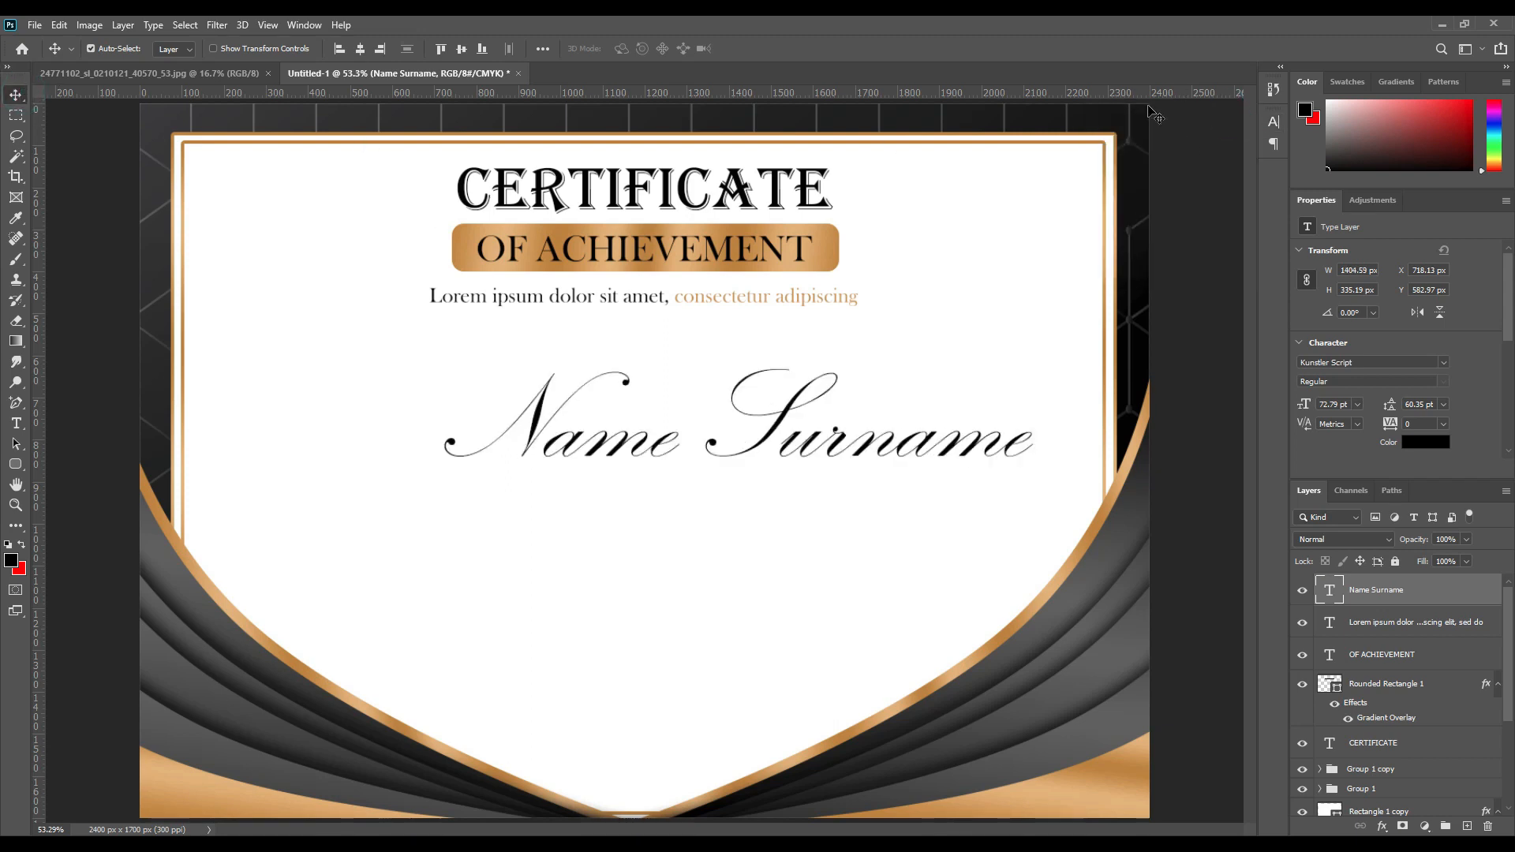
# Step: Apply faux bold to "Name Surname", move it up beneath the Lorem ipsum line and centre it horizontally on the canvas
pyautogui.click(1273, 121)
pyautogui.click(1107, 232)
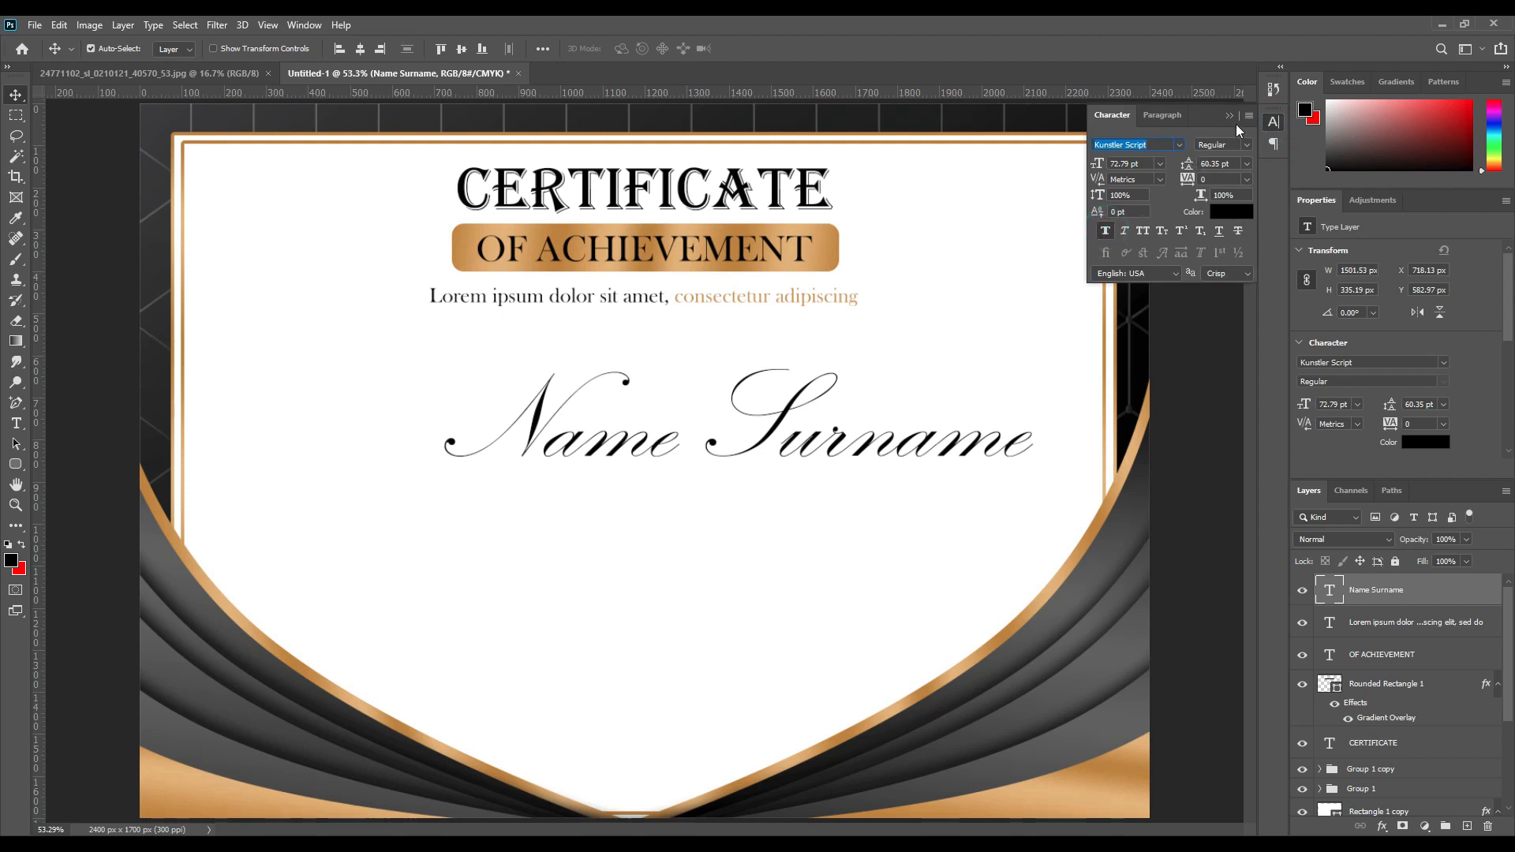
pyautogui.click(1229, 116)
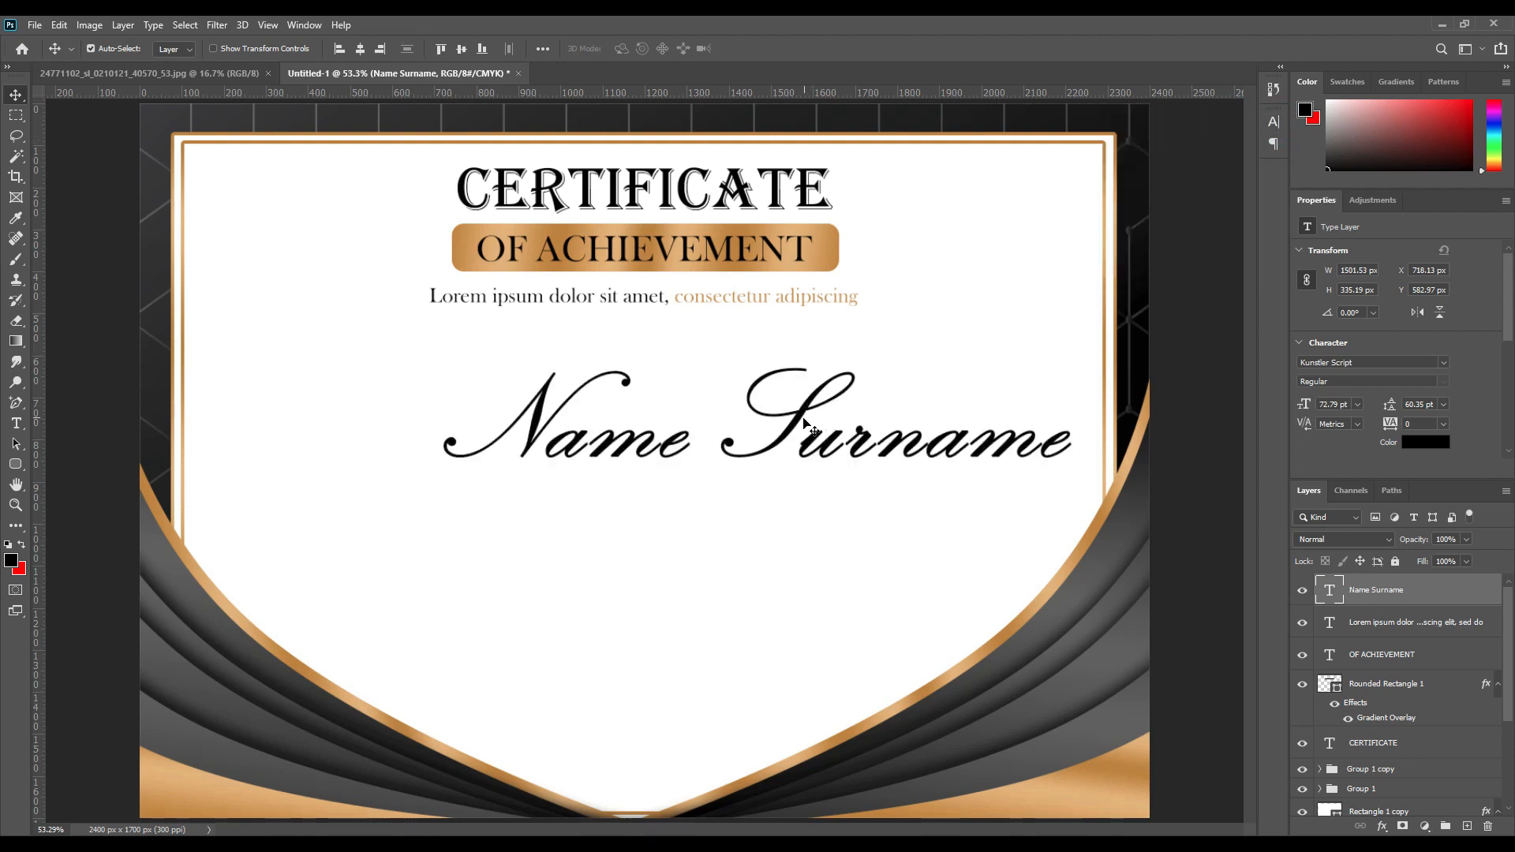
pyautogui.moveTo(800, 416); pyautogui.dragTo(673, 379)
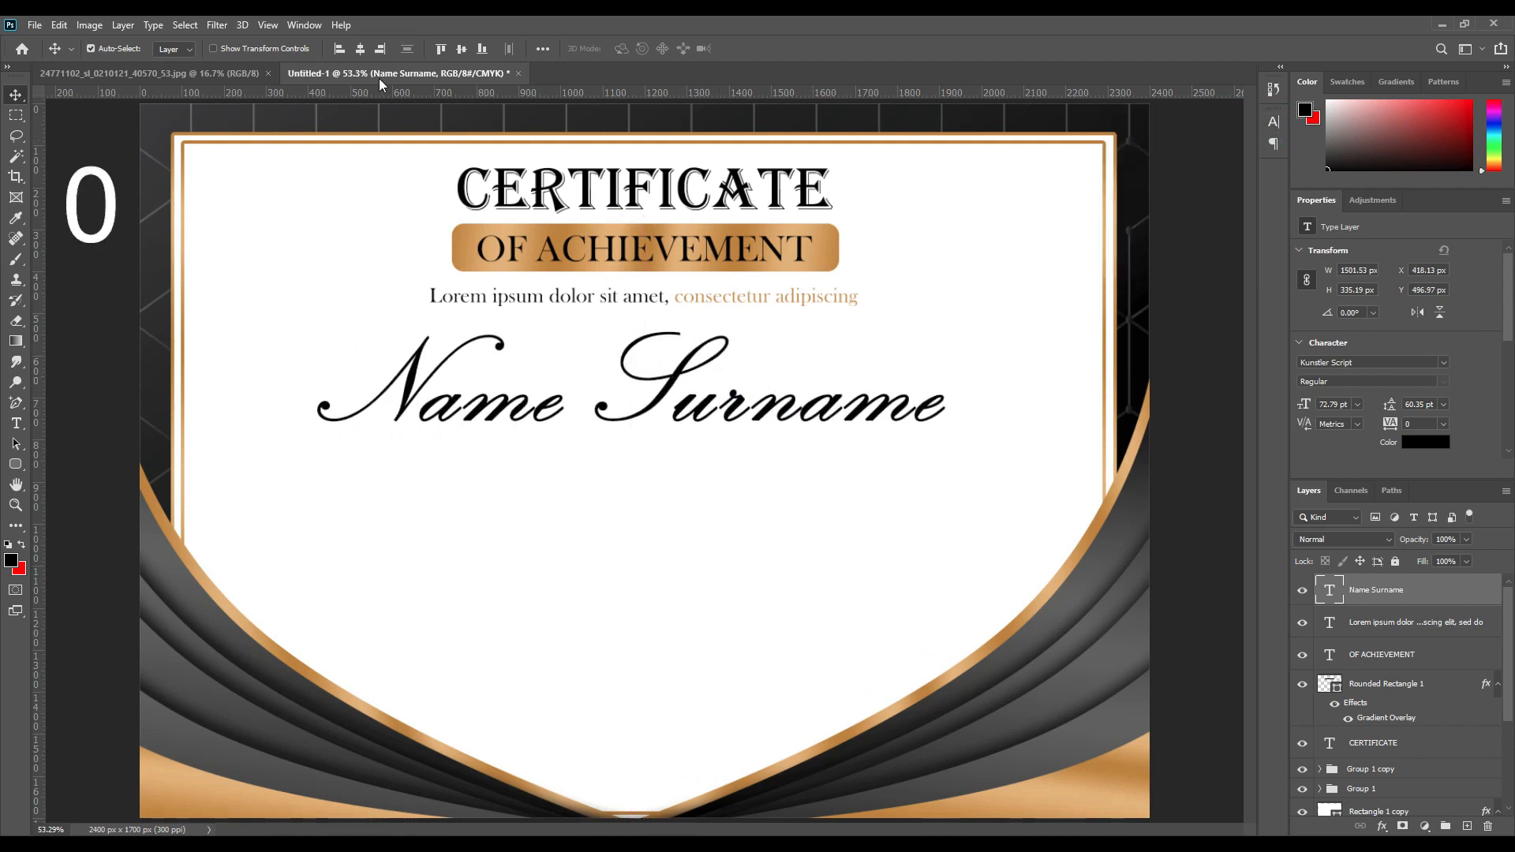
pyautogui.click(364, 49)
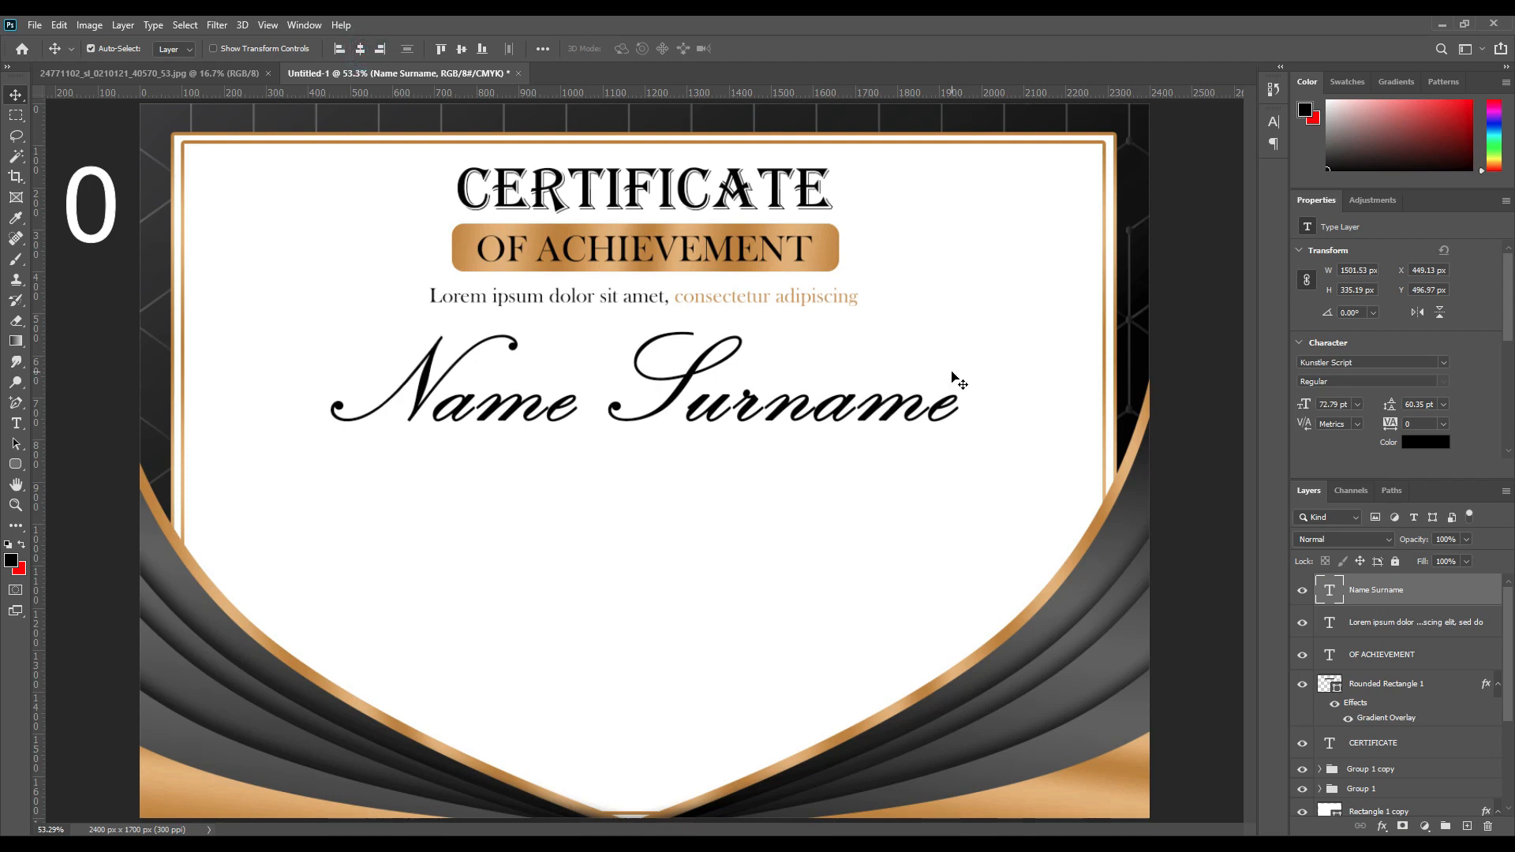
# Step: Draw a thin black rectangle about 1587 × 7 px as an underline beneath "Name Surname"
pyautogui.click(19, 469)
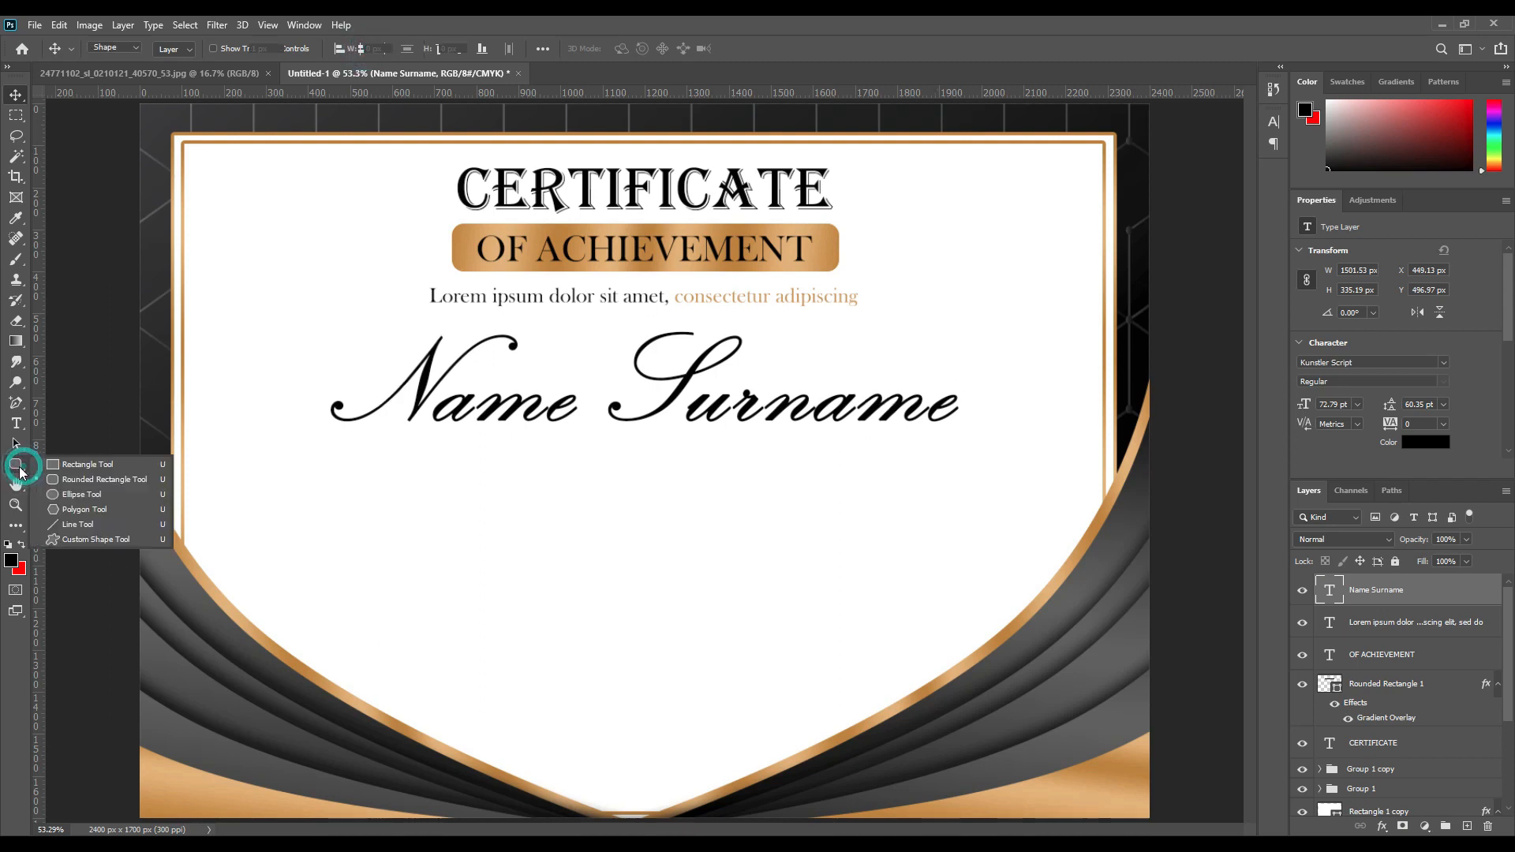
pyautogui.click(61, 465)
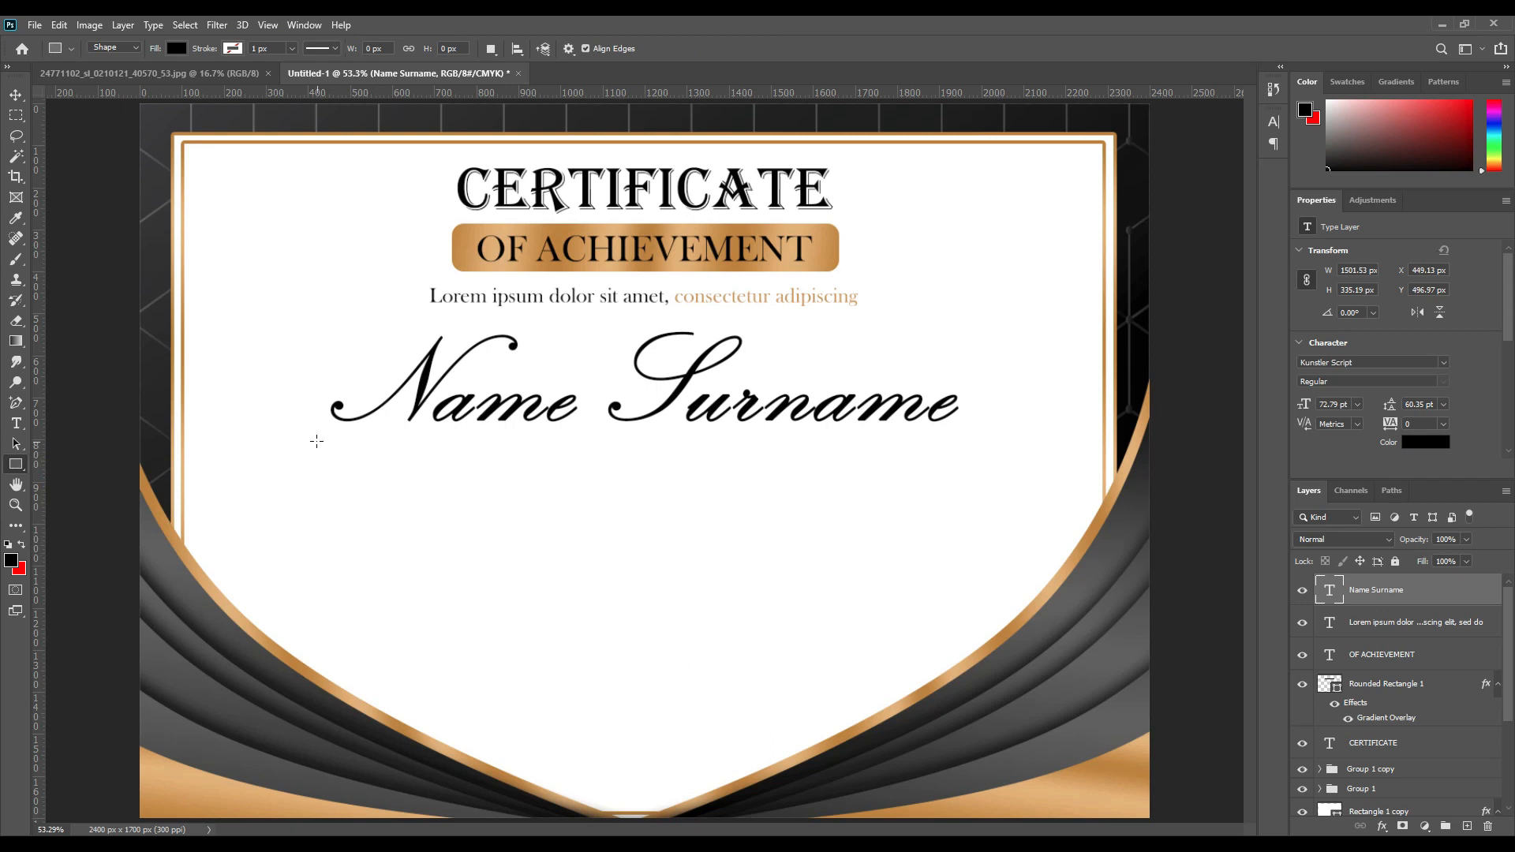
pyautogui.moveTo(316, 440); pyautogui.dragTo(984, 441)
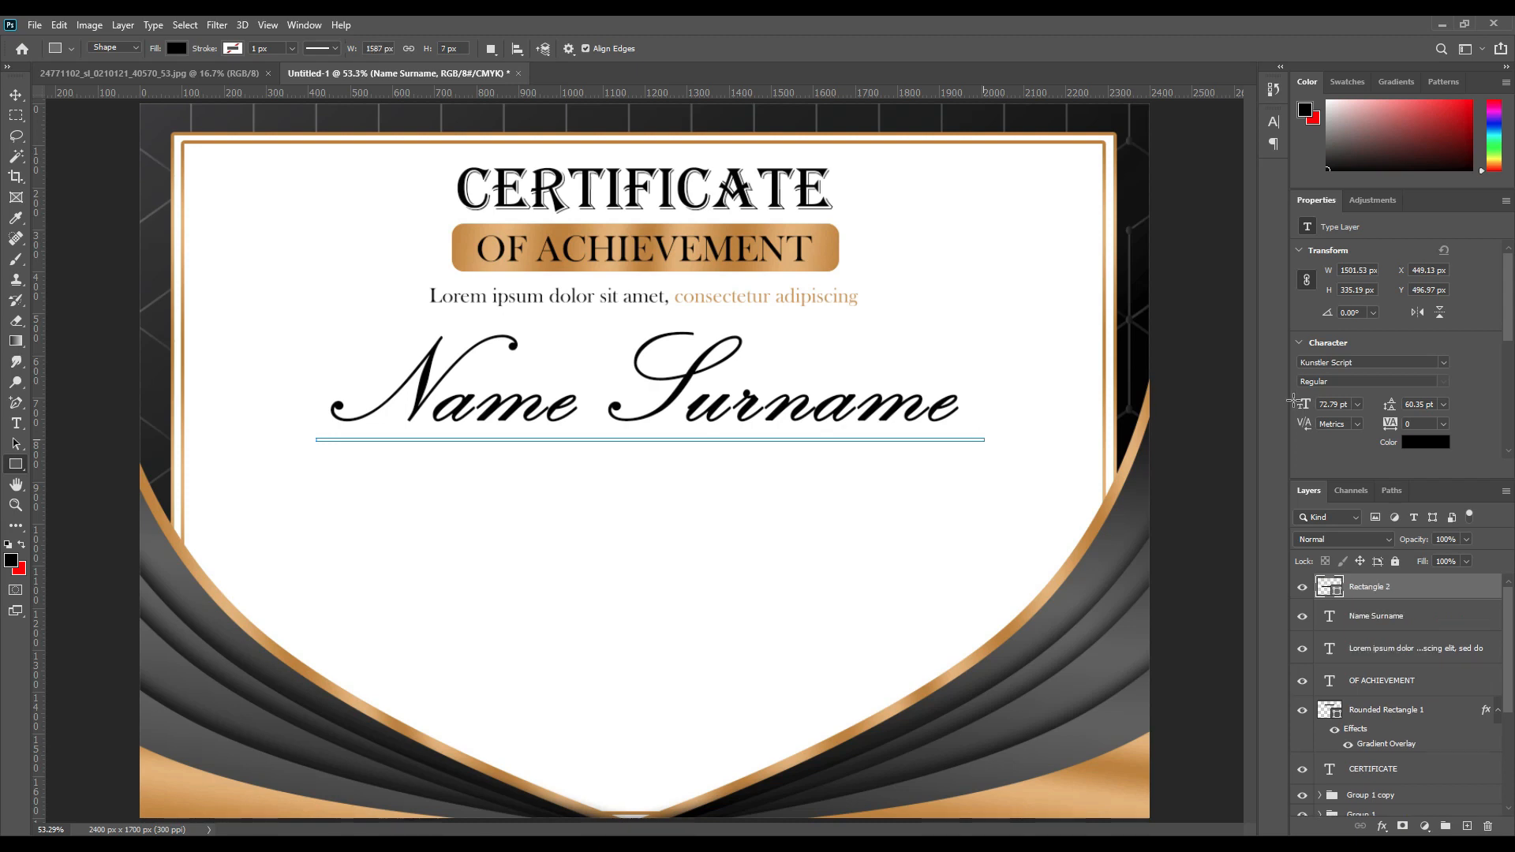
# Step: Add a reflected gold Gradient Overlay to the thin underline rectangle, with an angle of 179° and a scale of 150%
pyautogui.click(1382, 827)
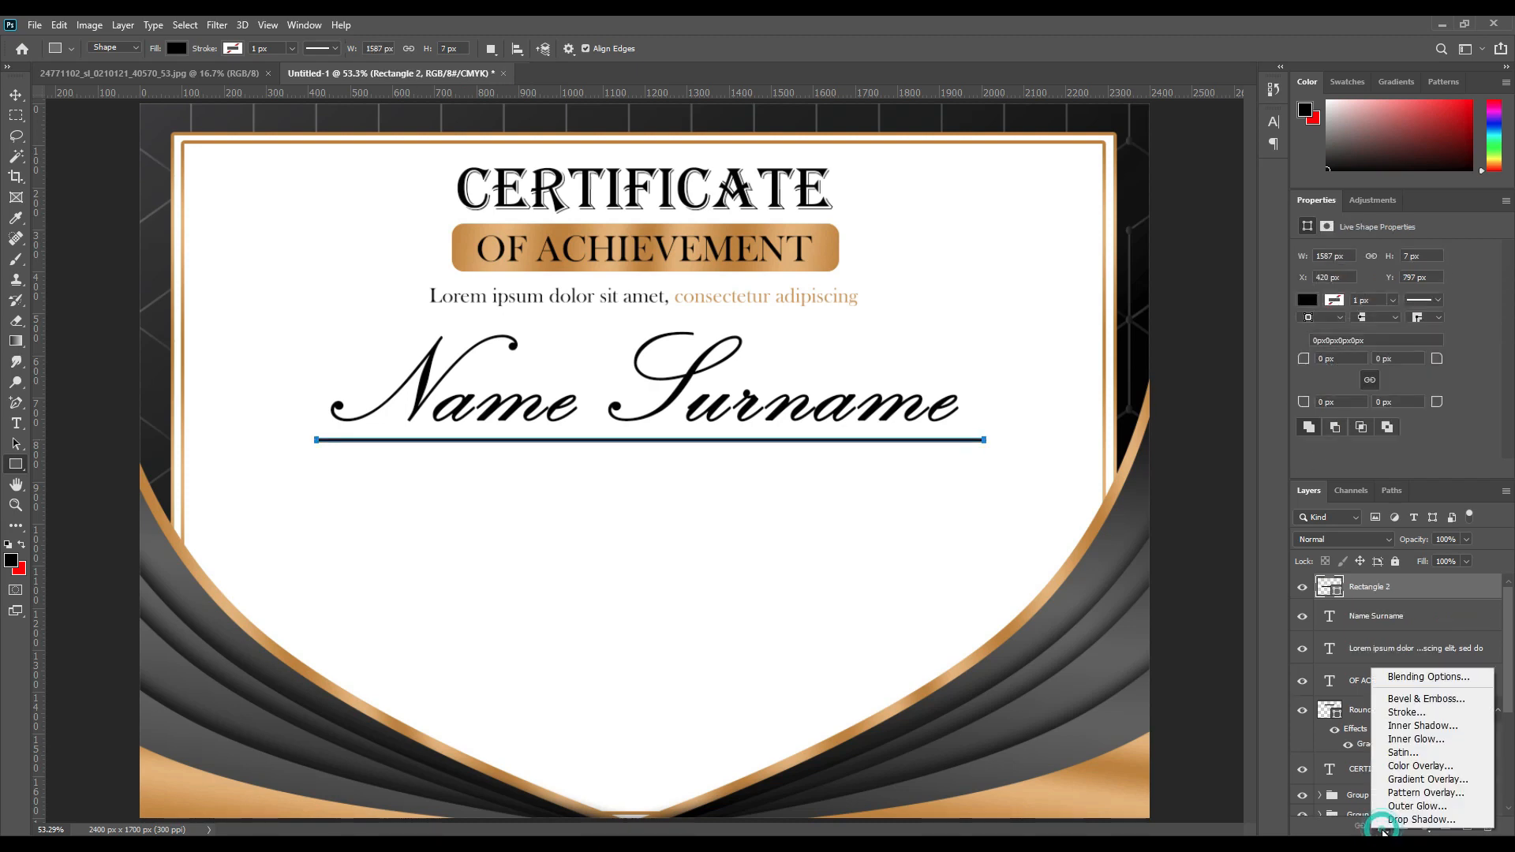
pyautogui.click(1429, 780)
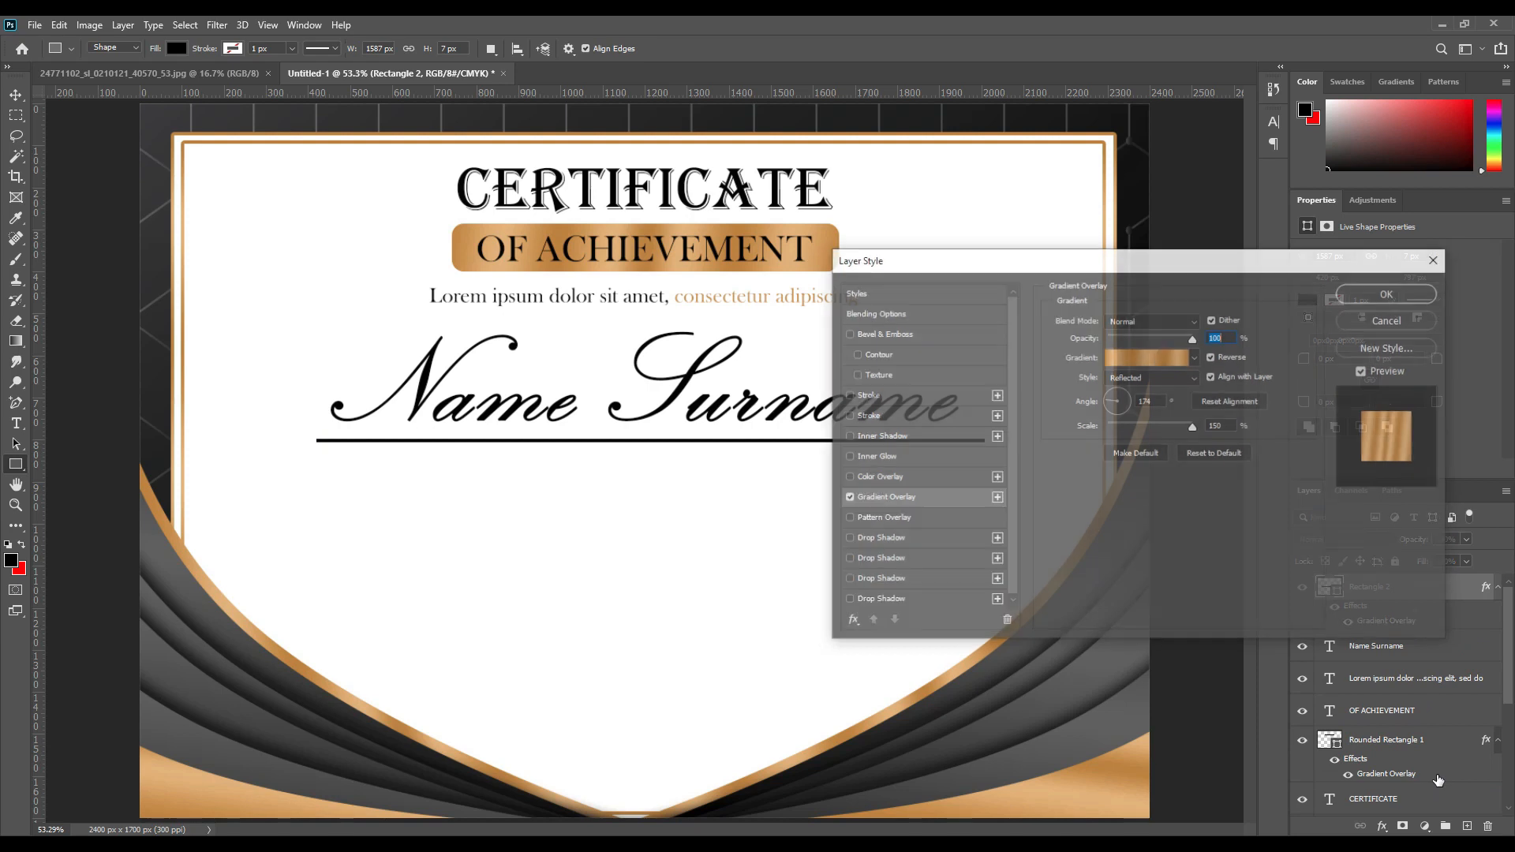
pyautogui.moveTo(1110, 399); pyautogui.dragTo(1112, 401)
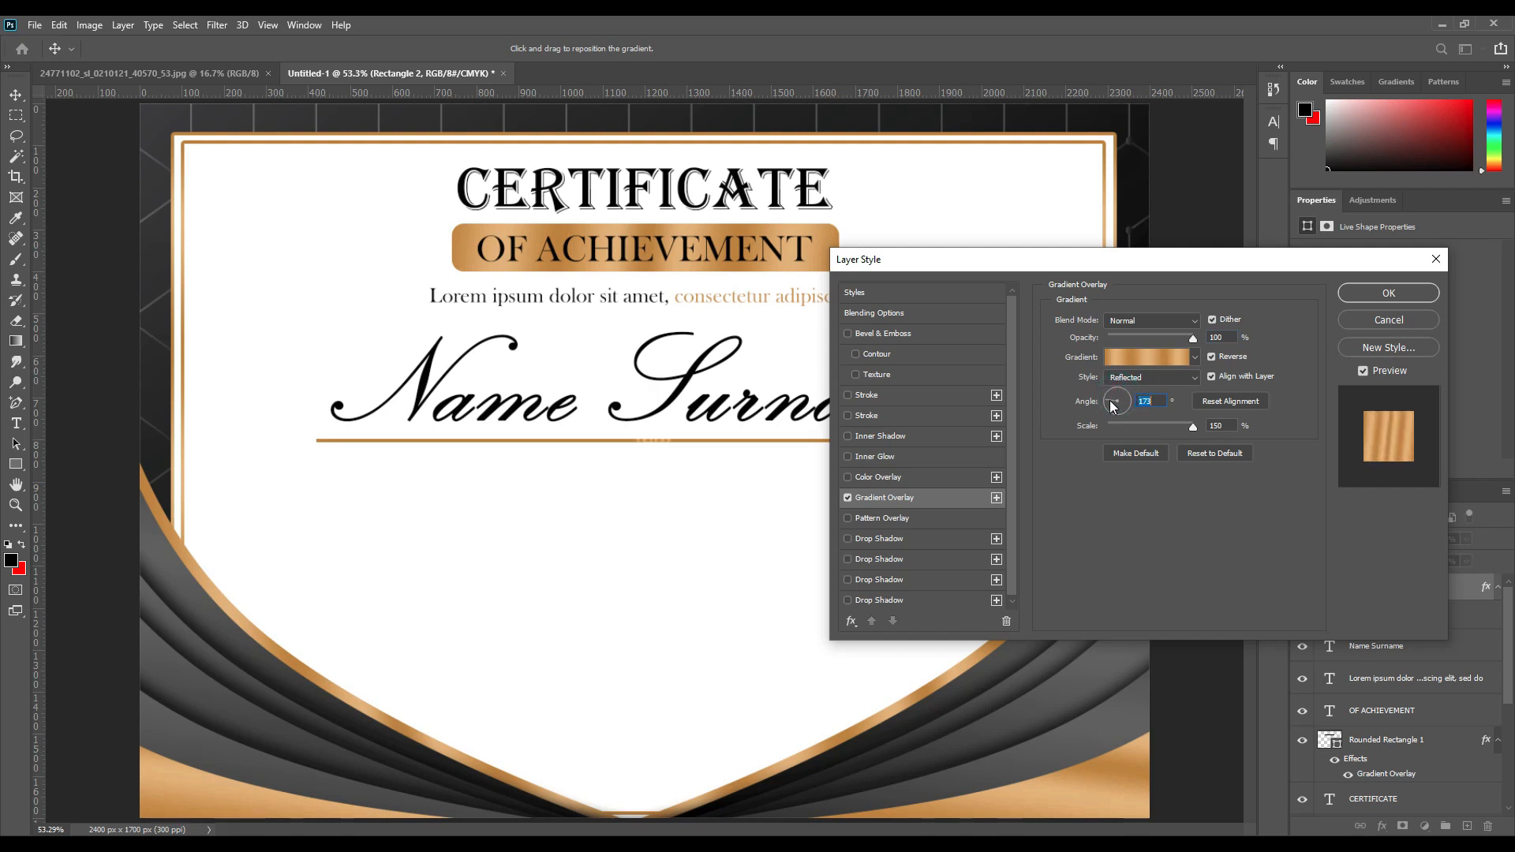
pyautogui.click(1192, 427)
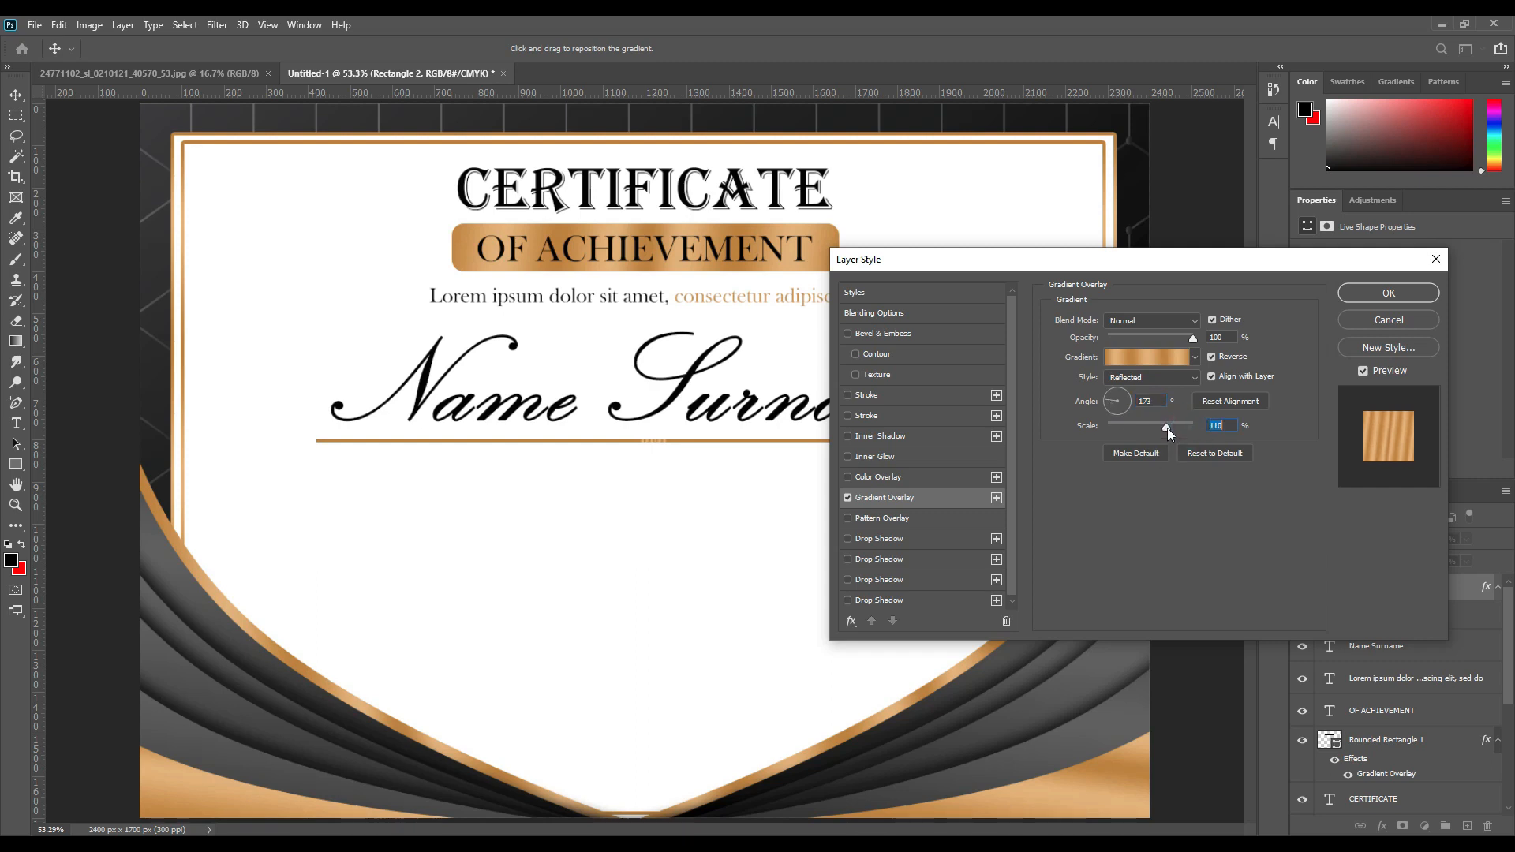
pyautogui.click(1162, 405)
pyautogui.moveTo(1105, 400); pyautogui.dragTo(1105, 401)
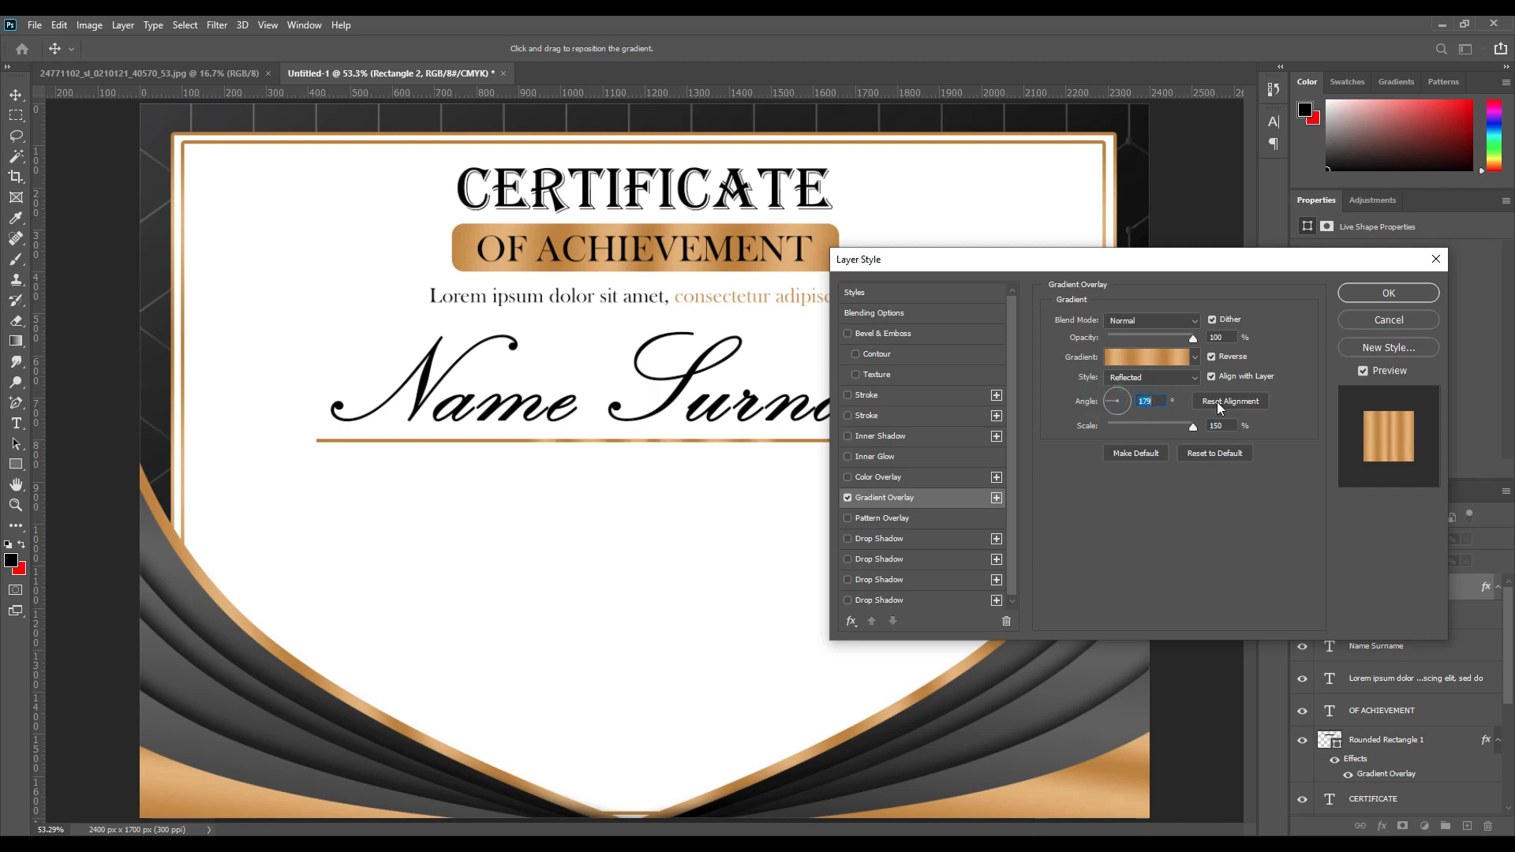
pyautogui.click(1390, 292)
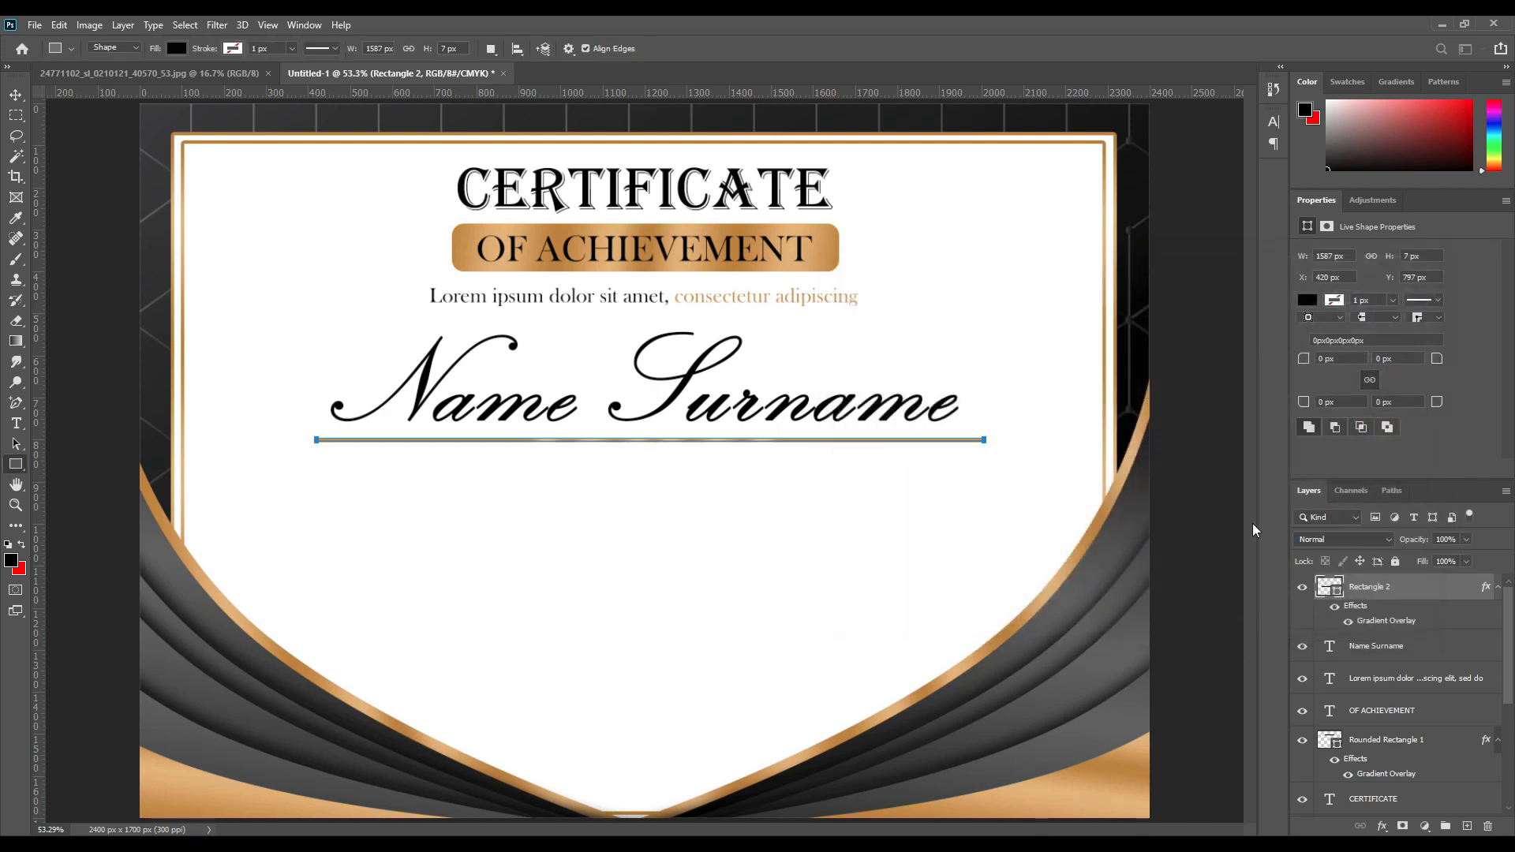
pyautogui.click(16, 95)
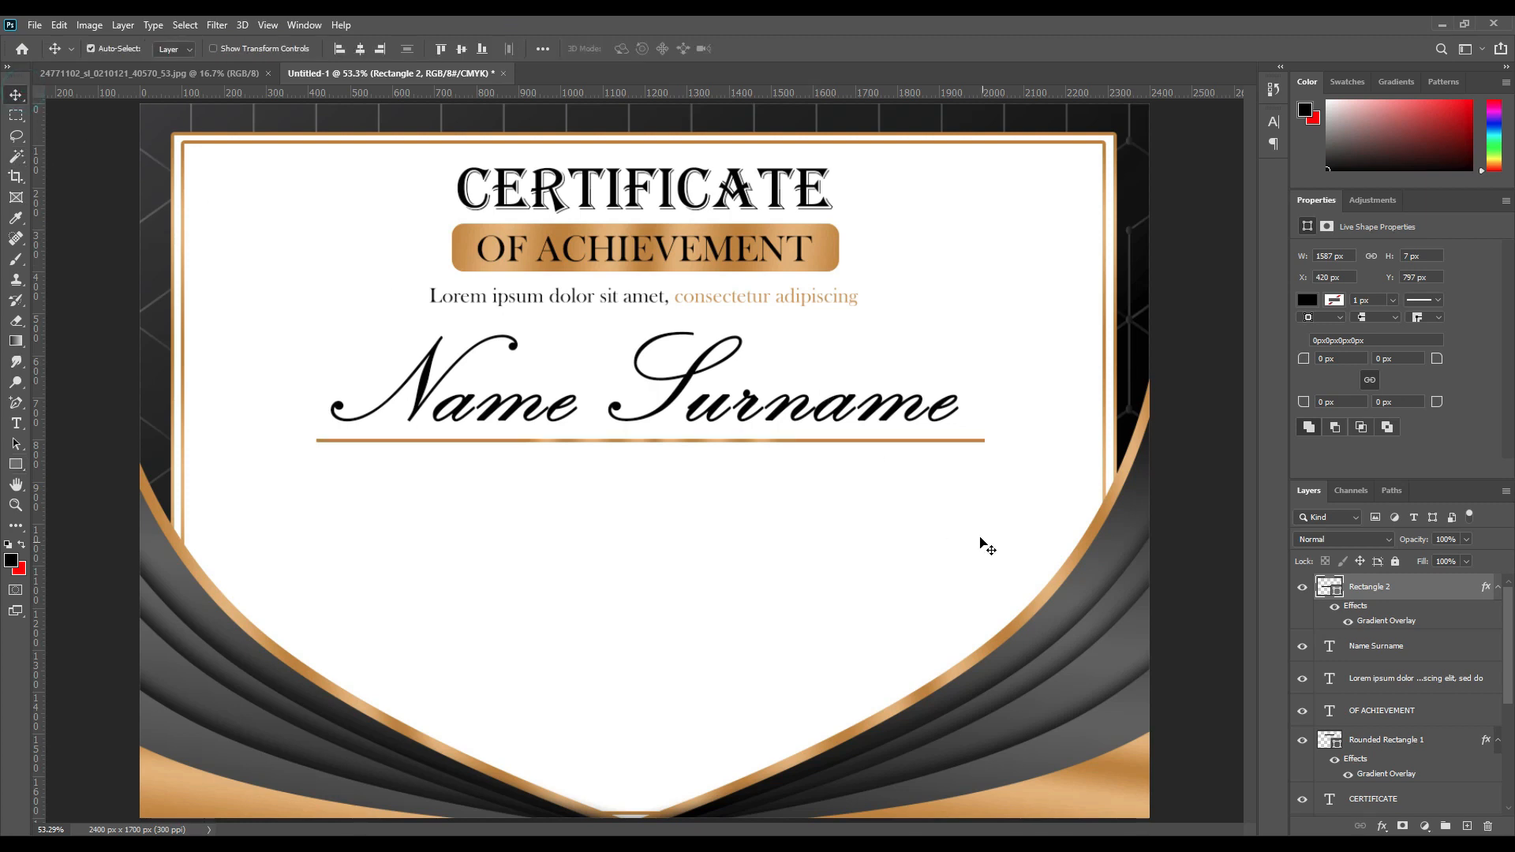
# Step: Add a Lorem ipsum placeholder text box about 1386 × 67 px below the gold underline and set the text to 10.01 pt
pyautogui.click(17, 422)
pyautogui.moveTo(392, 477); pyautogui.dragTo(976, 505)
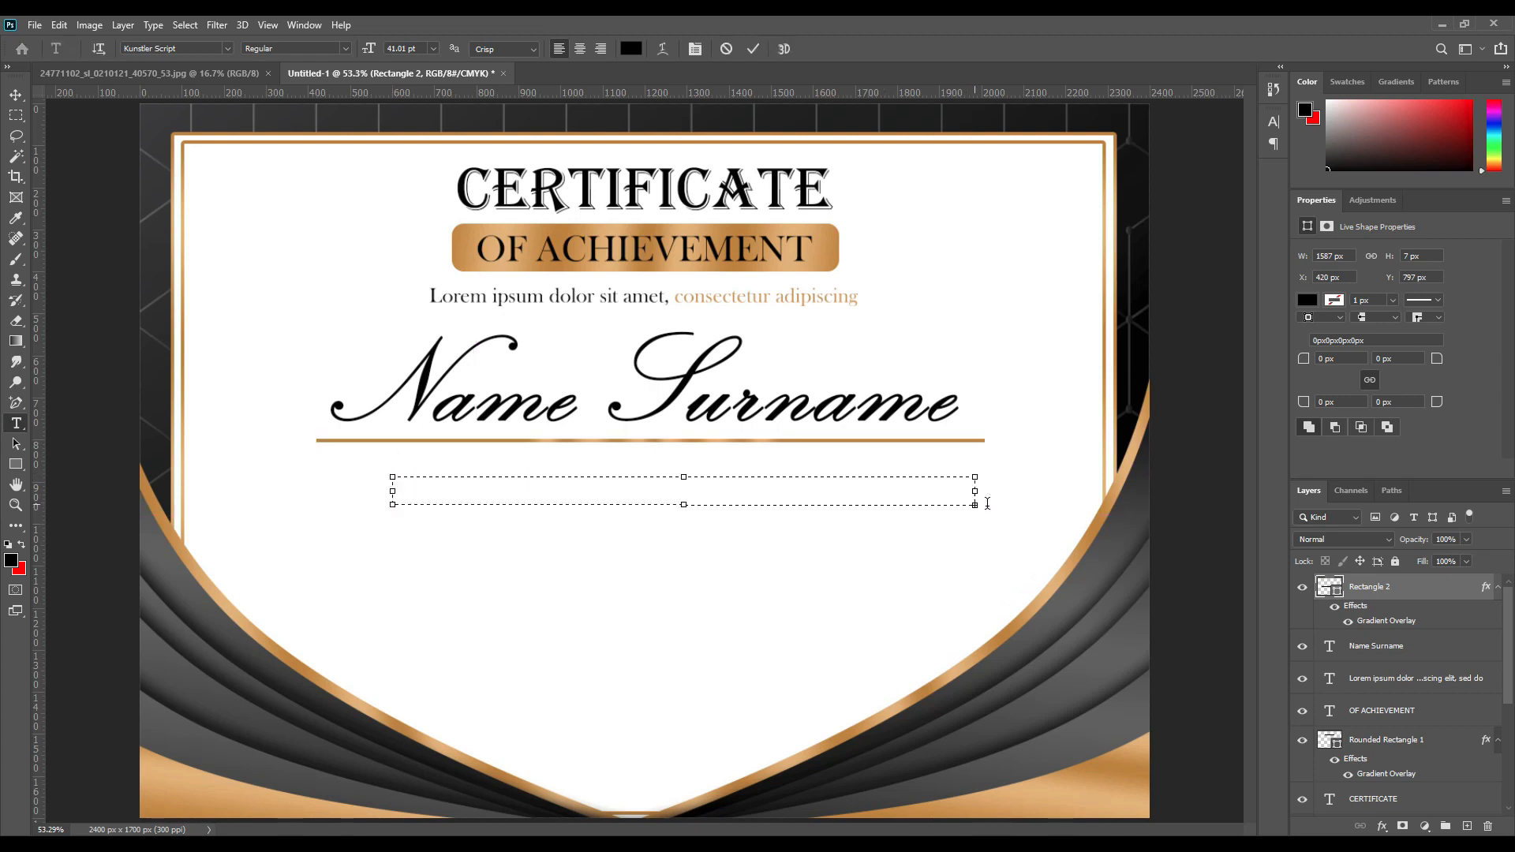
pyautogui.click(1273, 121)
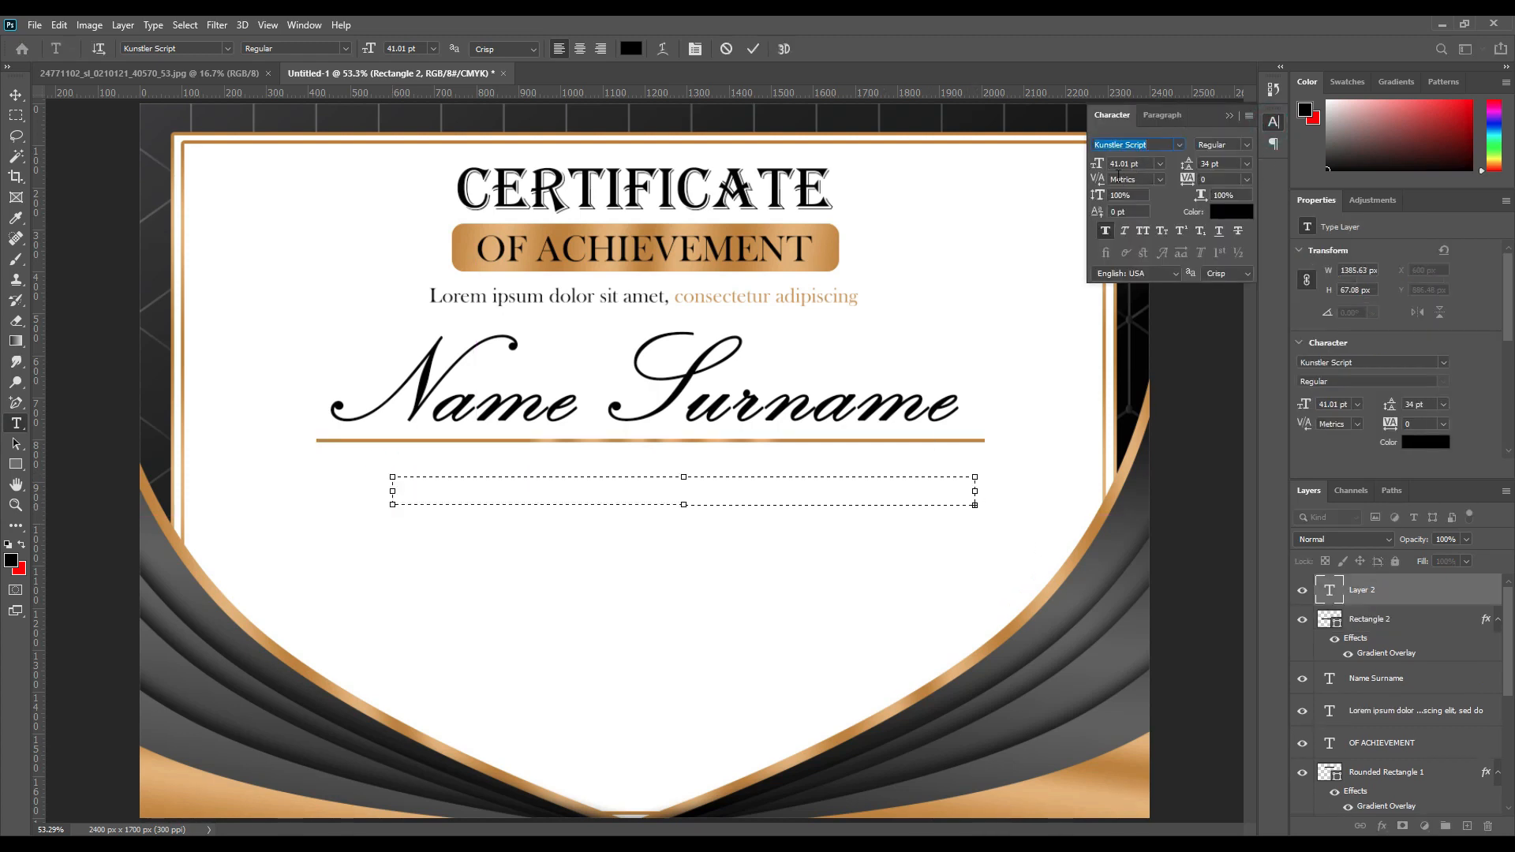
pyautogui.moveTo(1100, 164); pyautogui.dragTo(1075, 174)
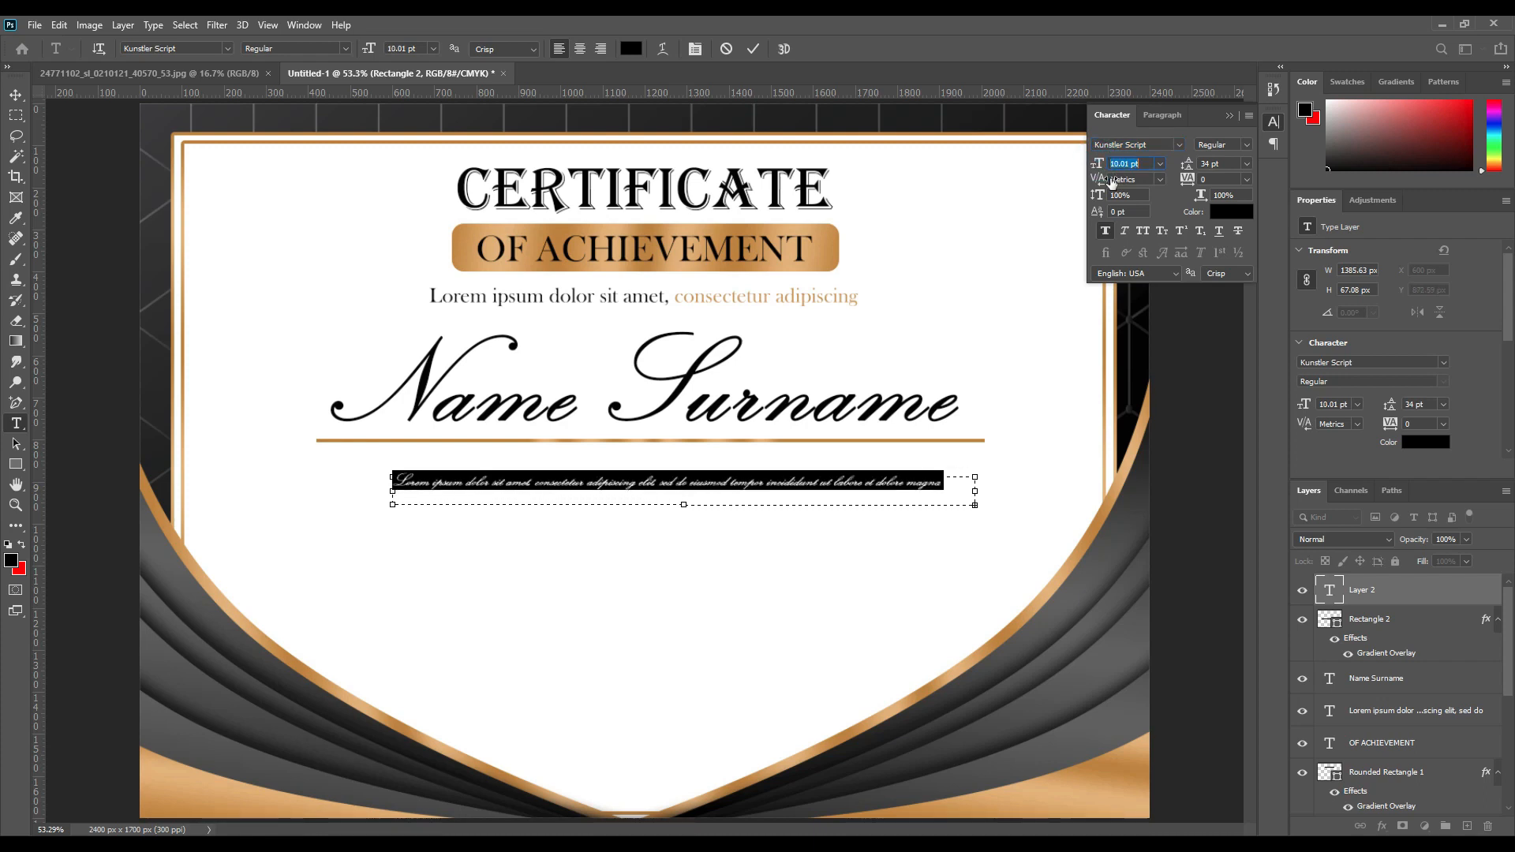
# Step: Change the new Lorem ipsum line to Baskerville Old Face and shrink its text box to about 1284 × 46 px
pyautogui.click(1180, 146)
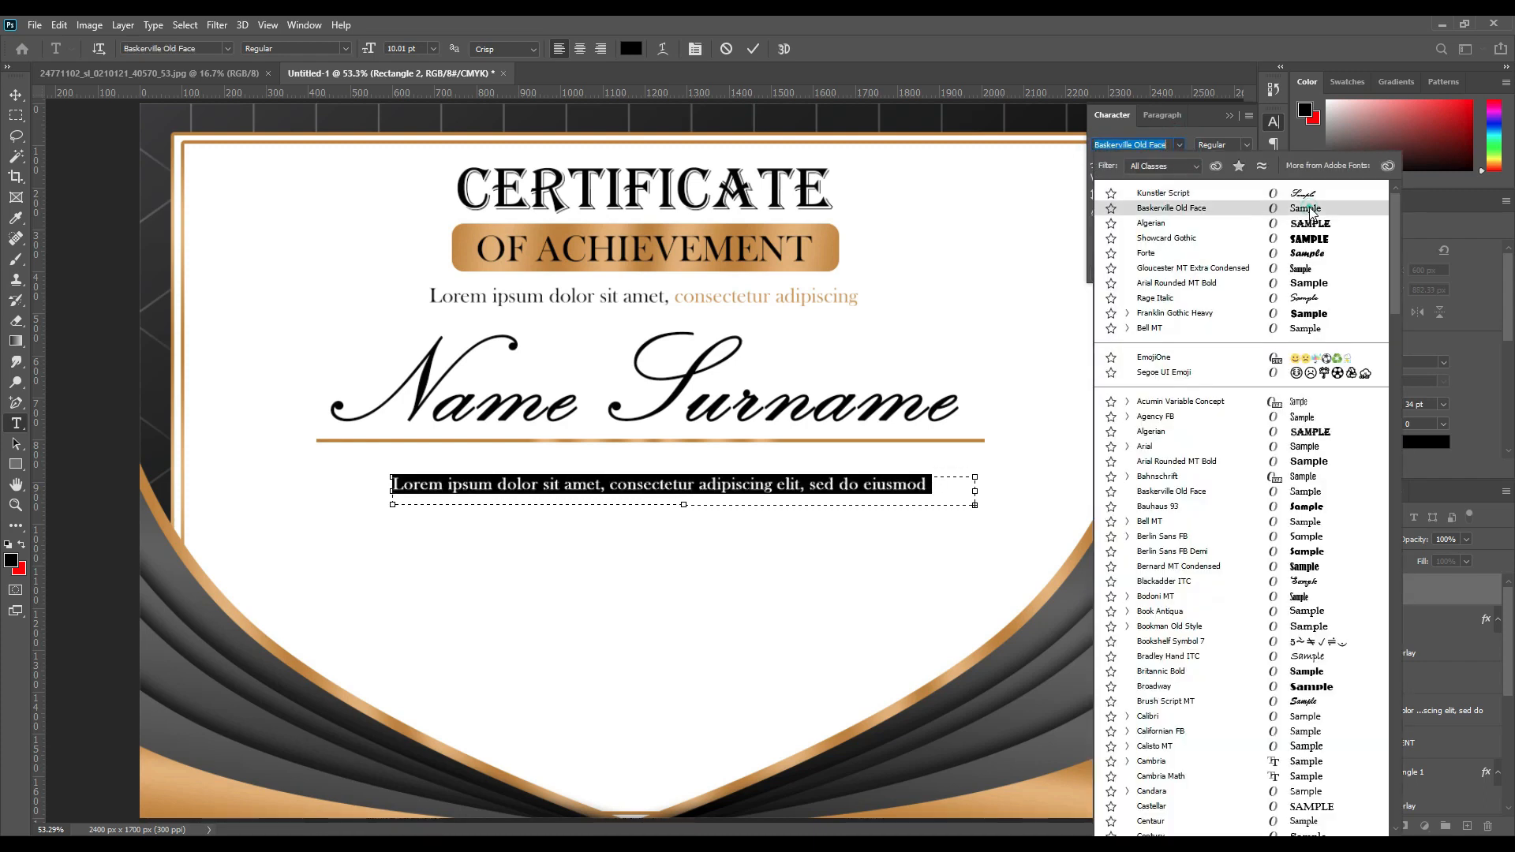
pyautogui.click(1186, 273)
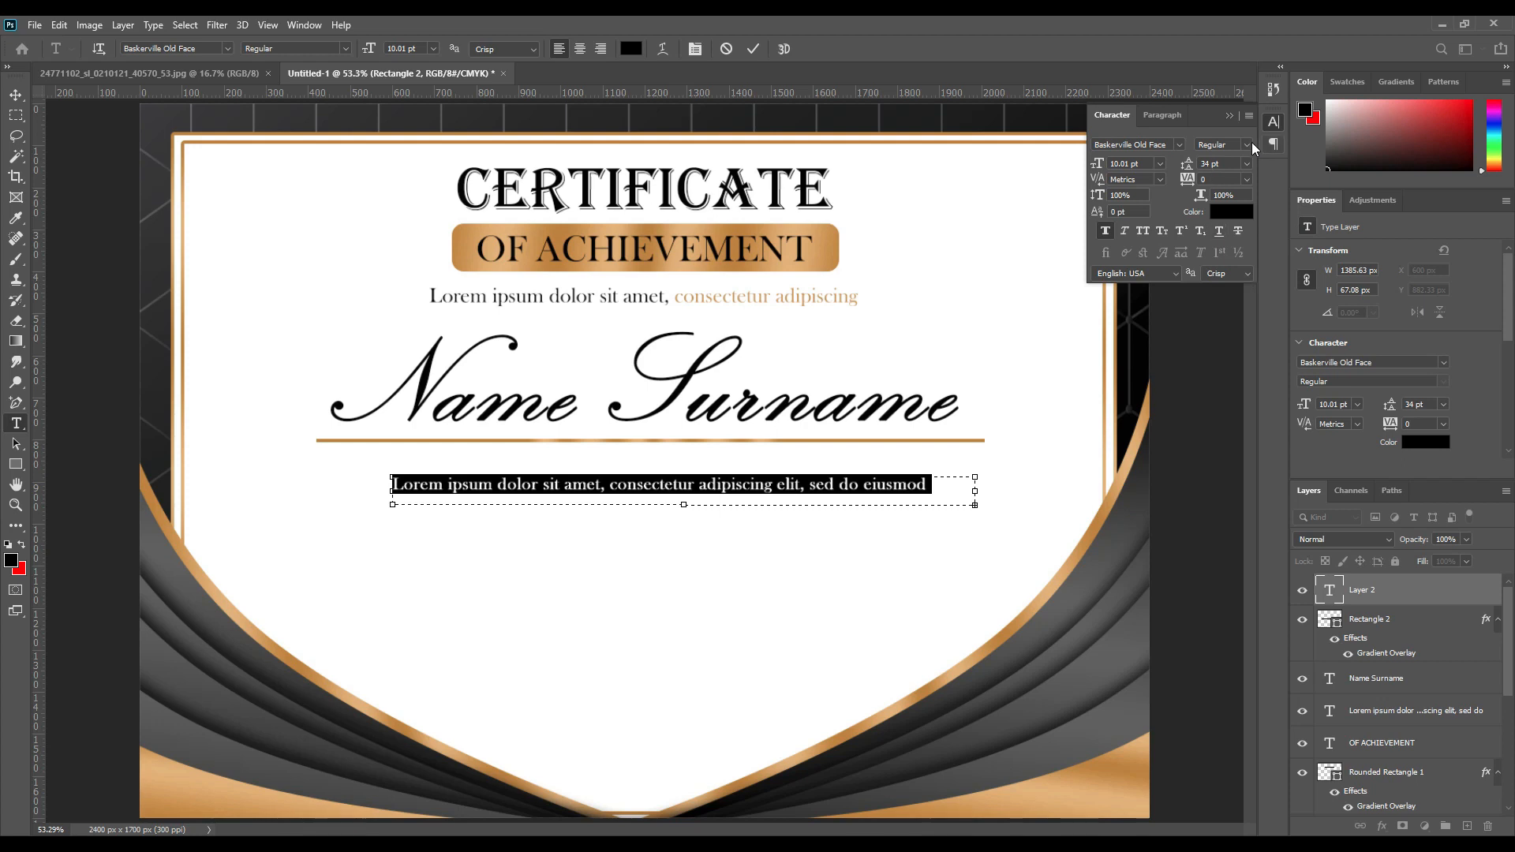
pyautogui.click(1229, 117)
pyautogui.moveTo(976, 505); pyautogui.dragTo(935, 496)
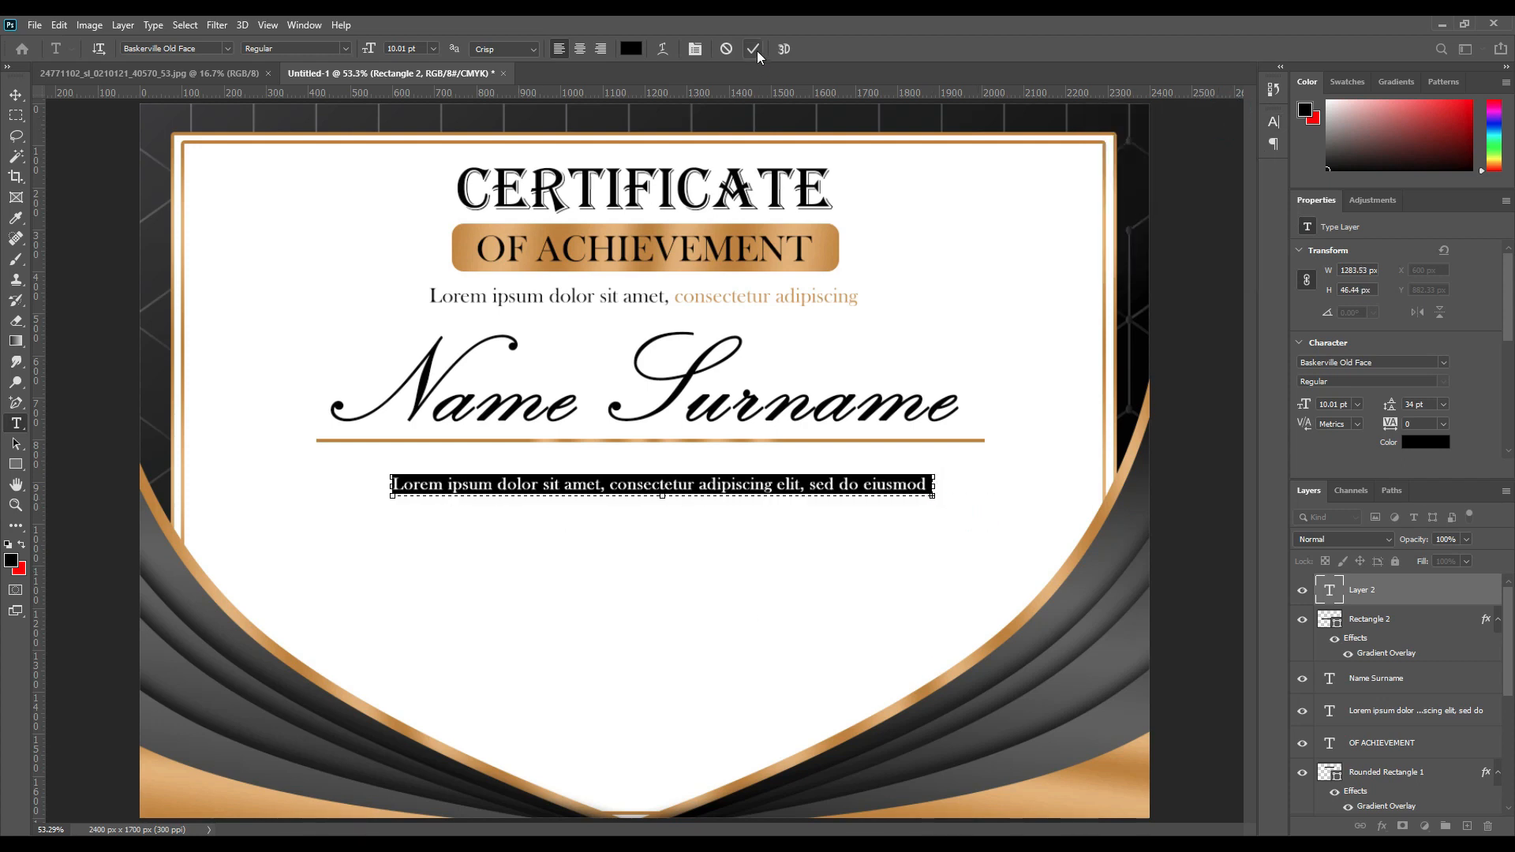
pyautogui.click(754, 49)
# Step: Add a placeholder paragraph box about 1490 × 230 px below the bold line, with automatic leading, no faux bold and 7.01 pt text
pyautogui.moveTo(346, 530); pyautogui.dragTo(972, 625)
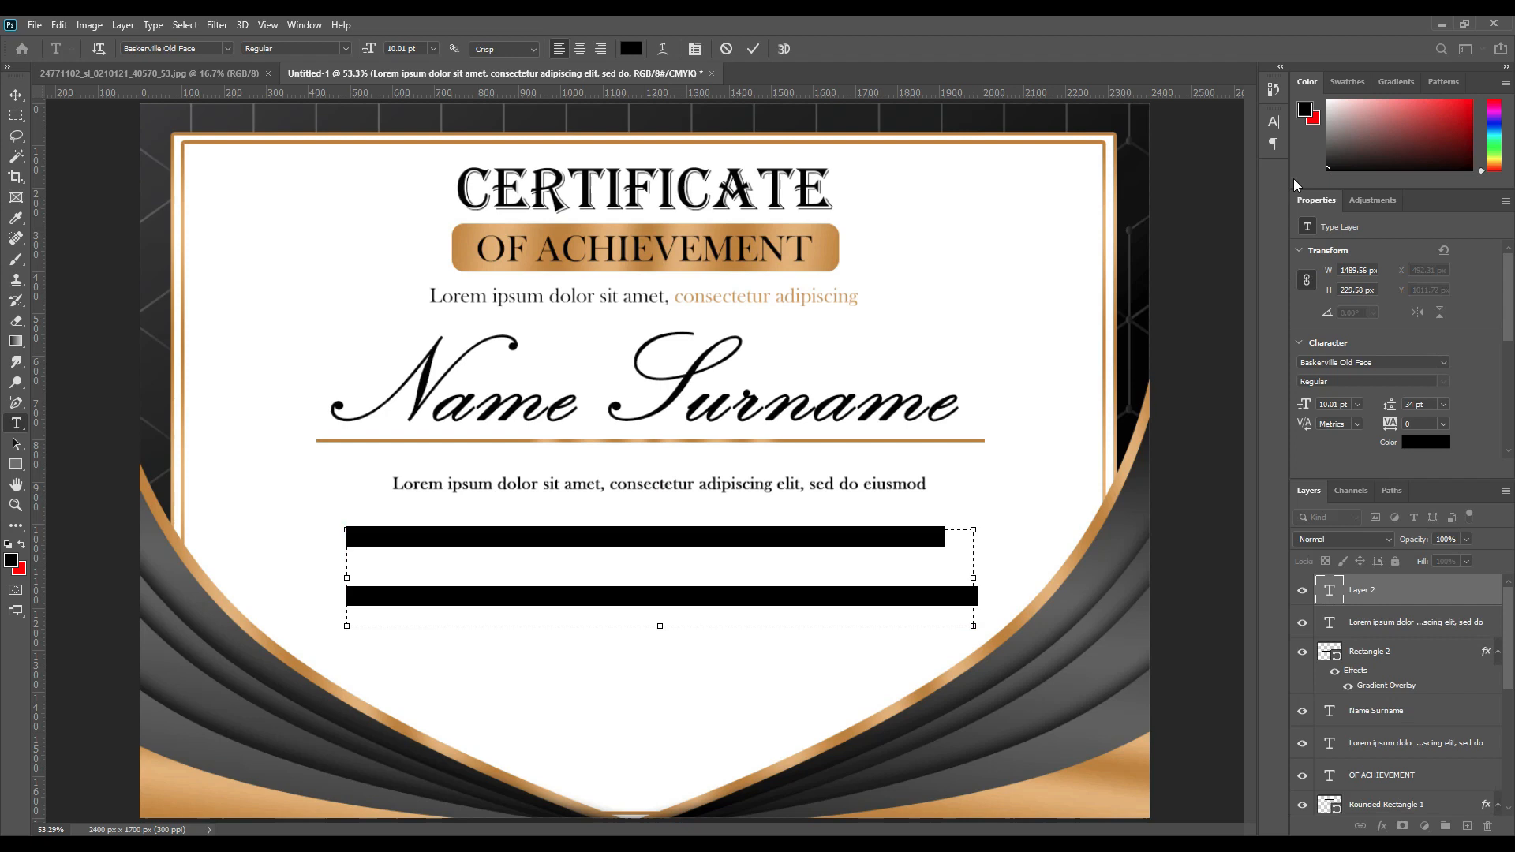
pyautogui.click(1274, 129)
pyautogui.click(1247, 164)
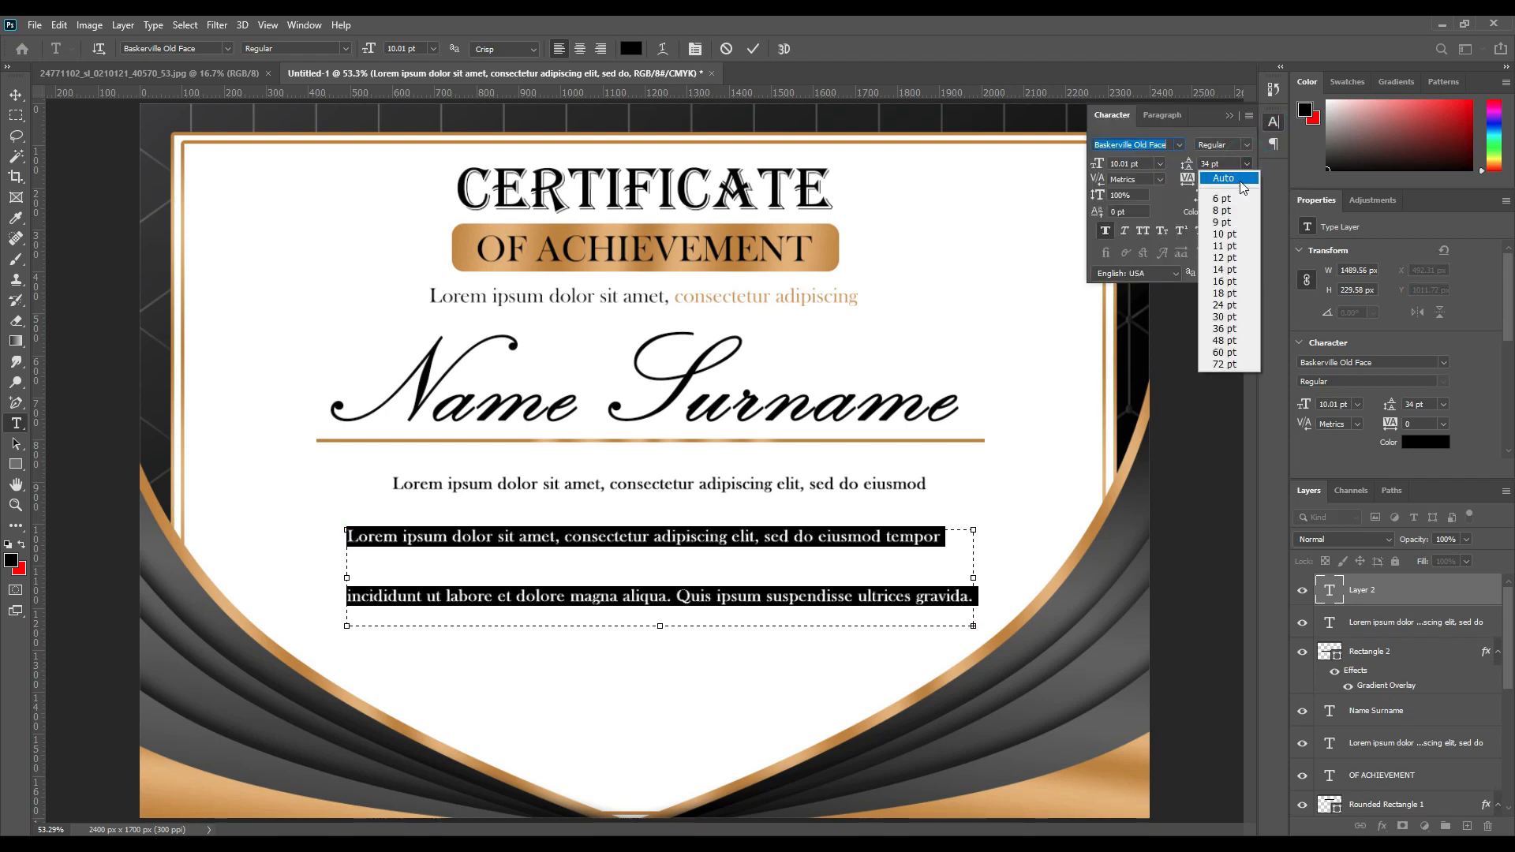
pyautogui.click(1239, 178)
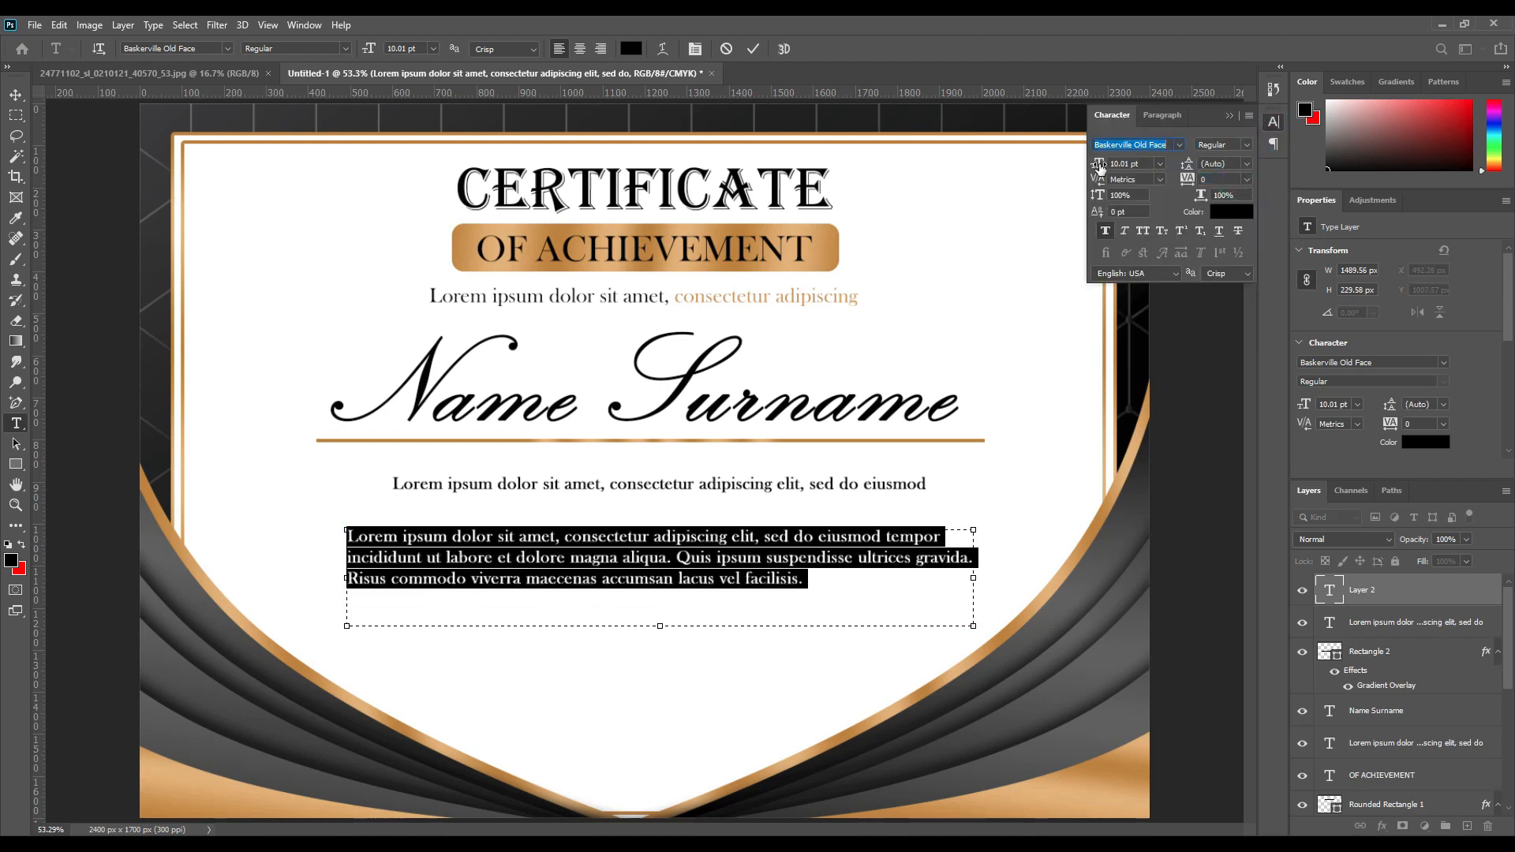
pyautogui.click(1106, 231)
pyautogui.moveTo(1099, 164); pyautogui.dragTo(1098, 168)
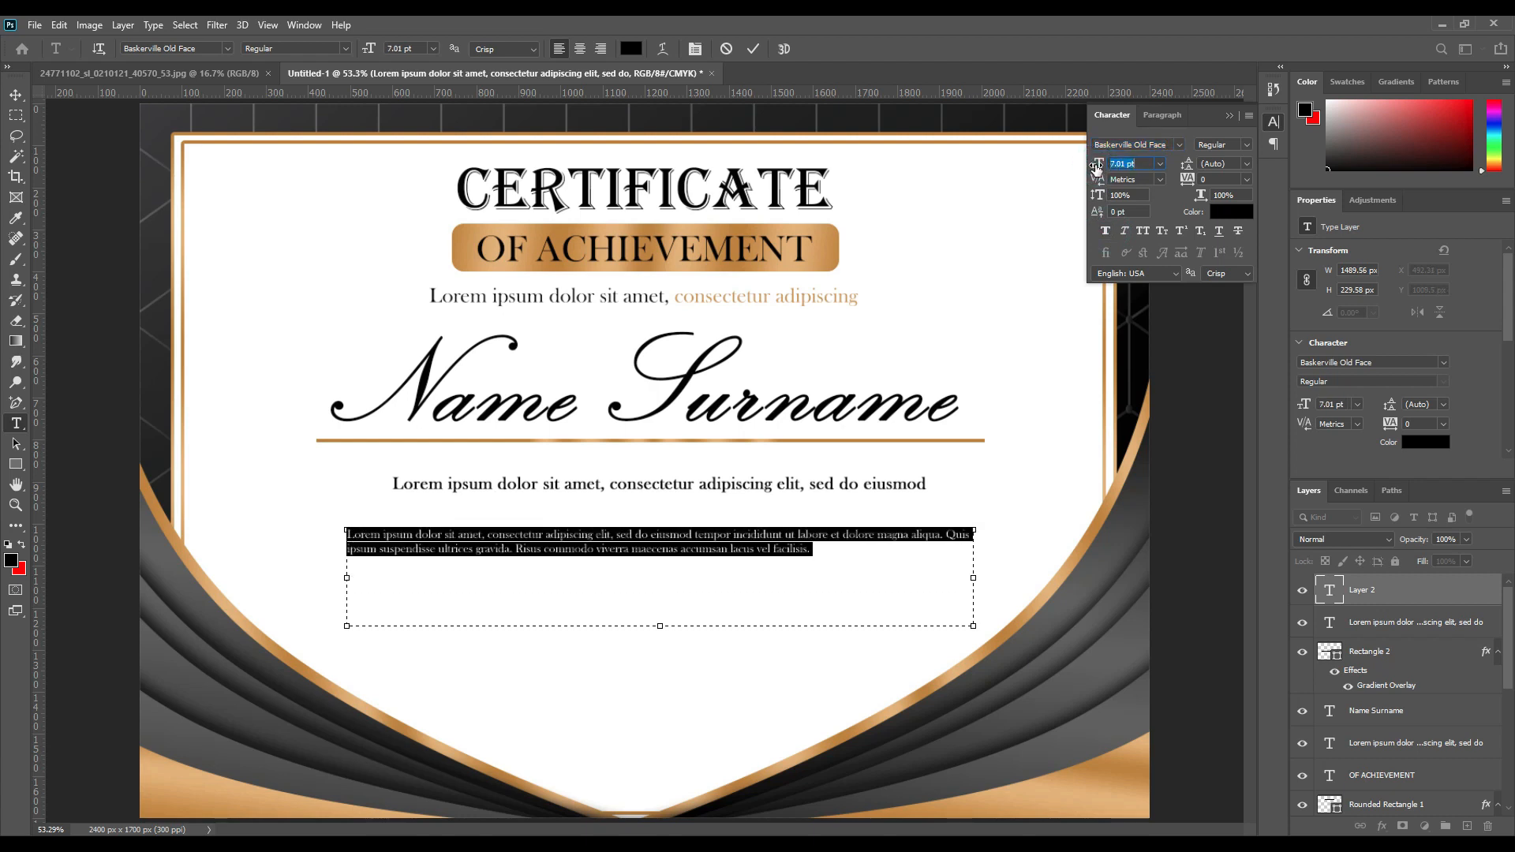
# Step: Extend the paragraph by pasting copies of its Lorem ipsum text after the original, and centre-align the text
pyautogui.click(816, 553)
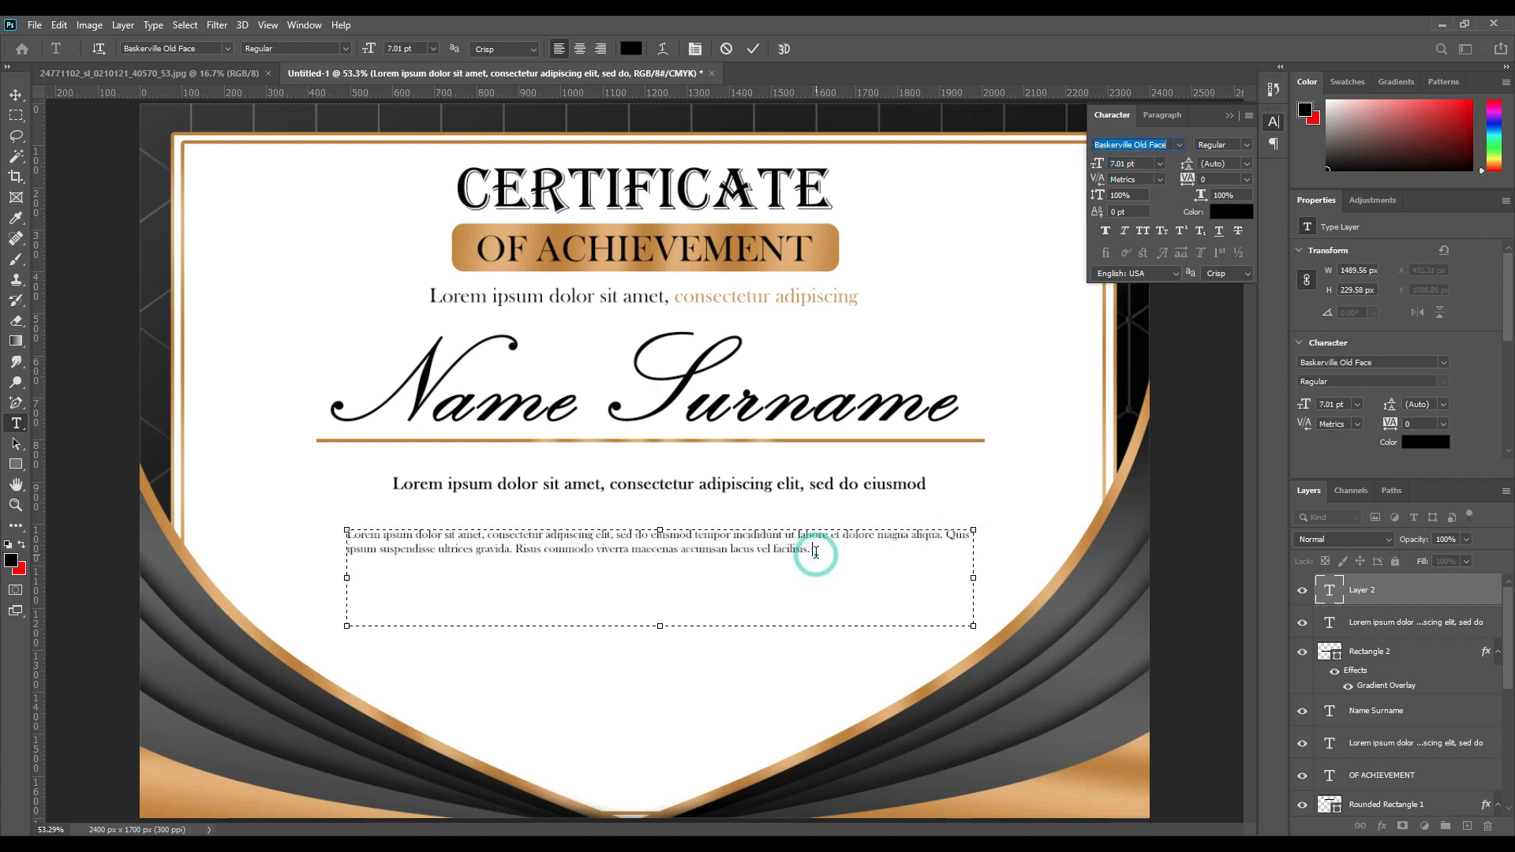
pyautogui.hotkey('ctrl', 'a')
pyautogui.hotkey('ctrl', 'c')
pyautogui.hotkey('ctrl', 'a')
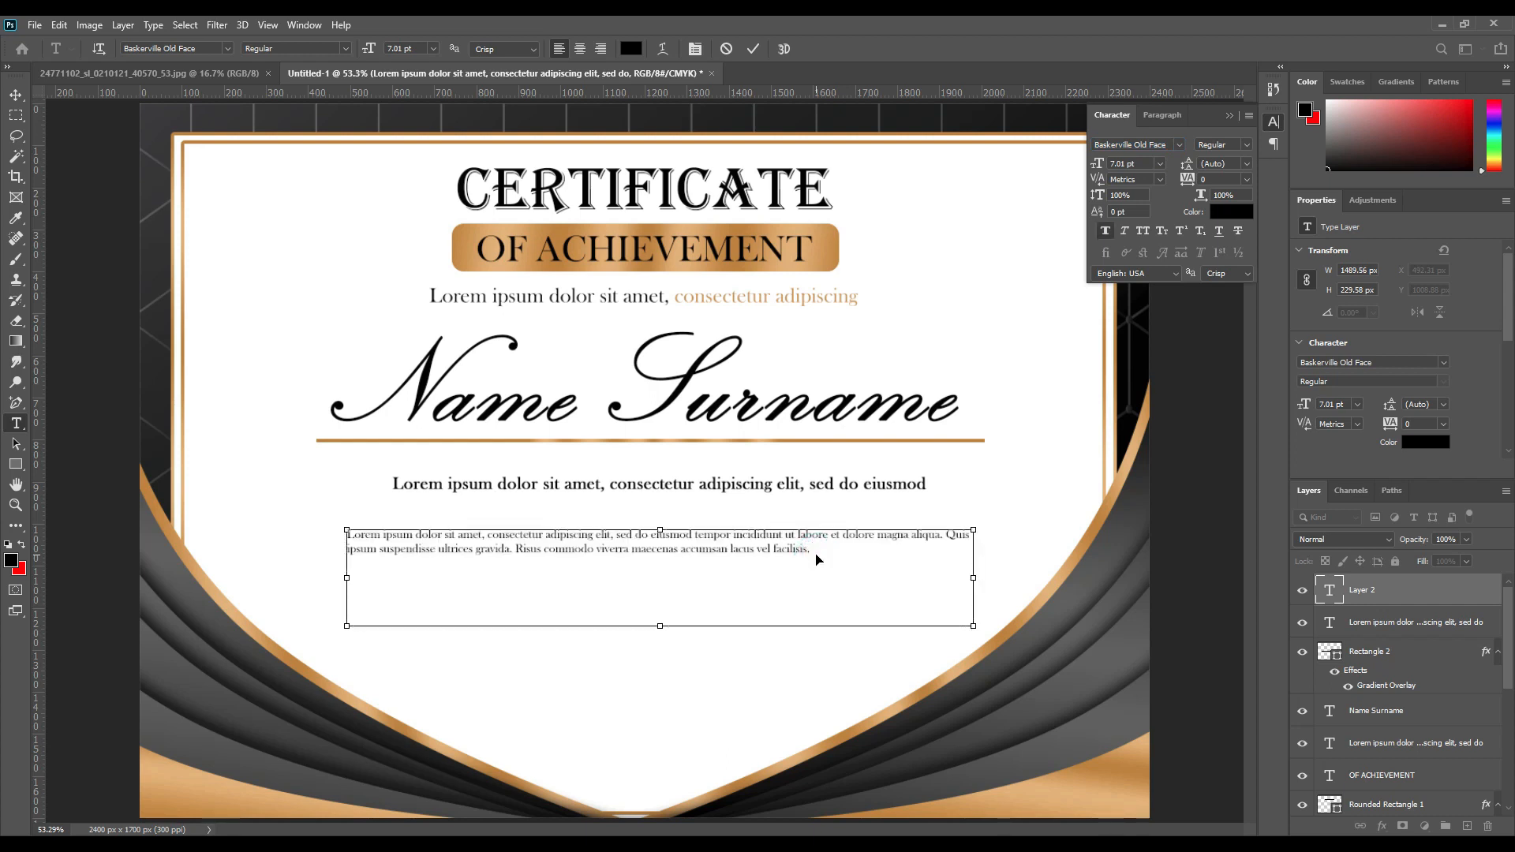
pyautogui.hotkey('ctrl', 'v')
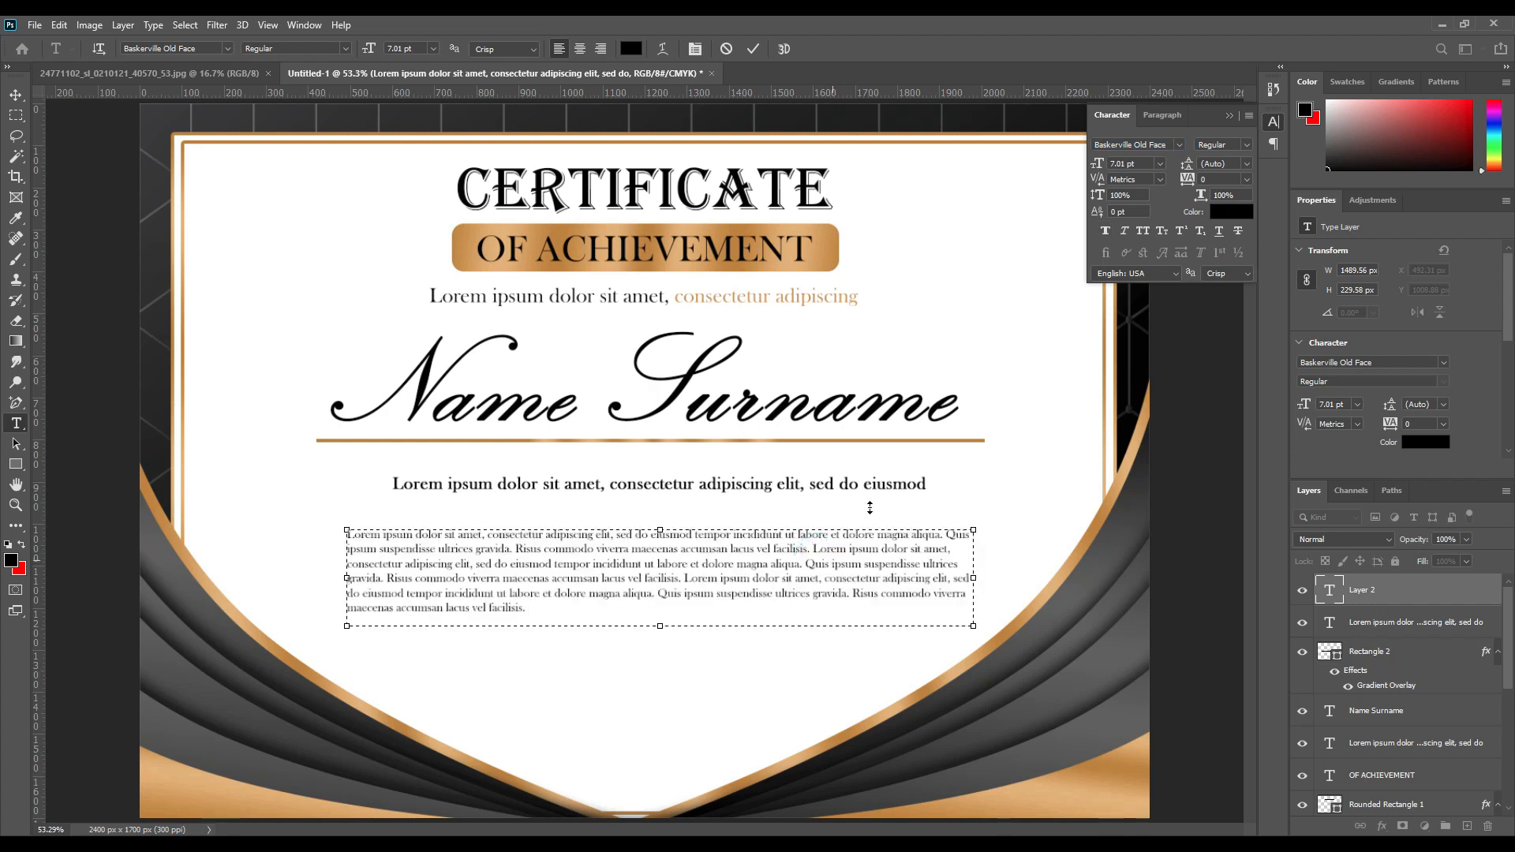
pyautogui.click(1229, 115)
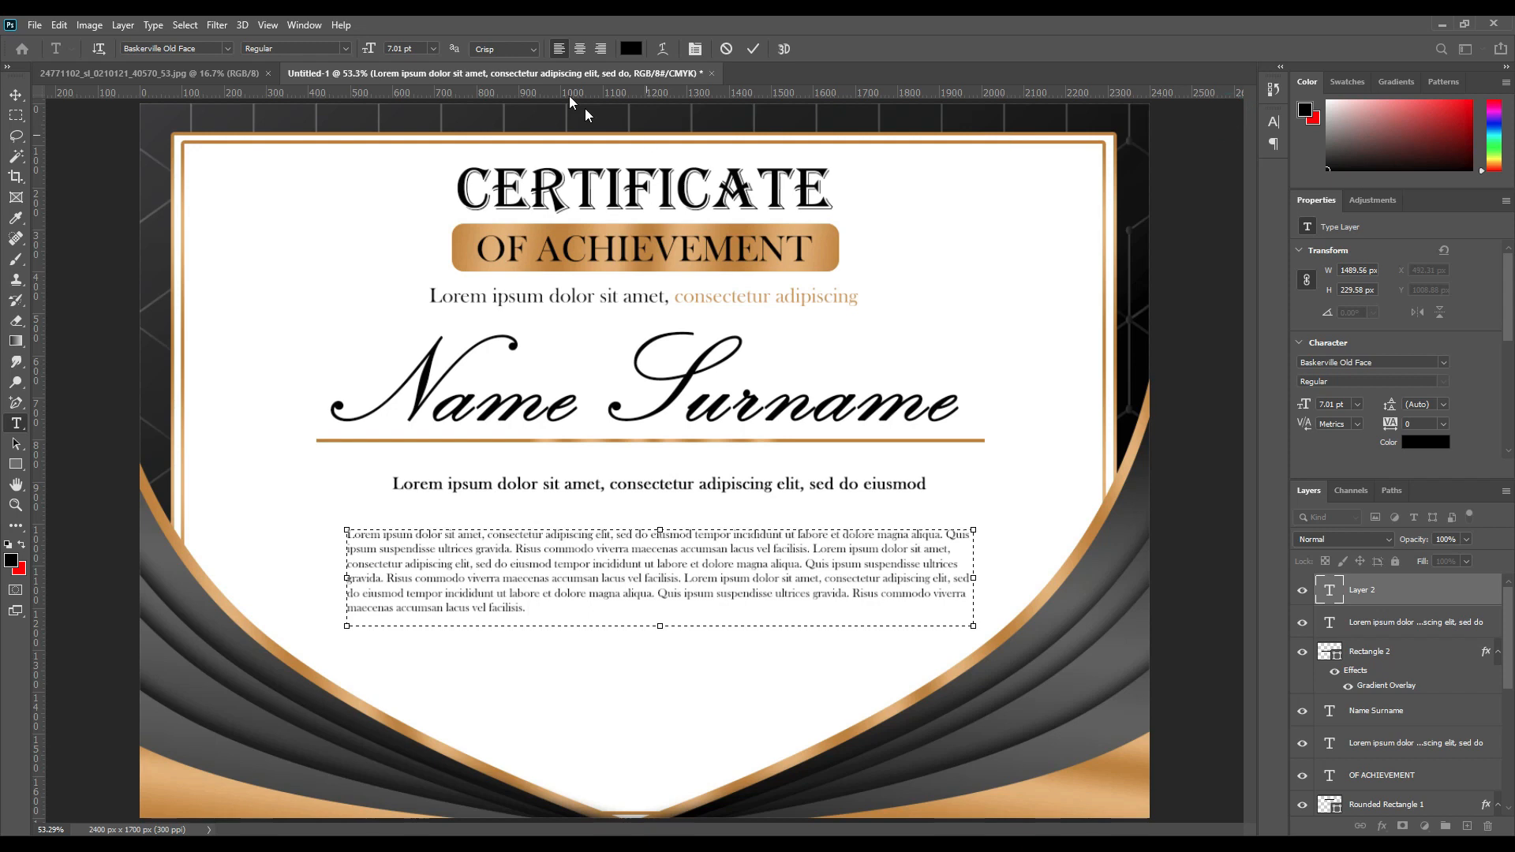
pyautogui.click(581, 51)
pyautogui.click(756, 49)
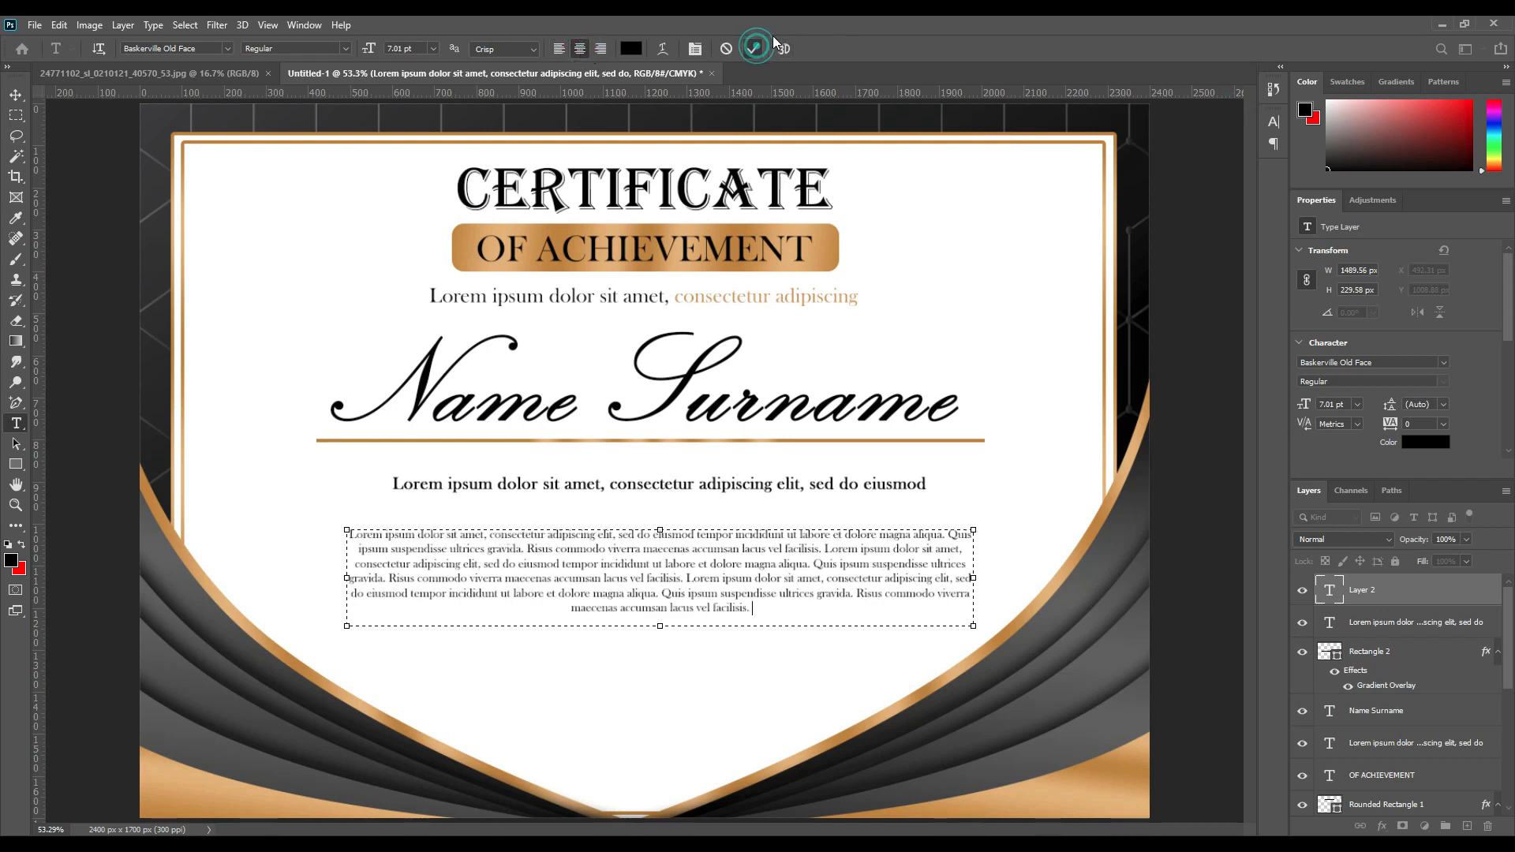
# Step: Move the placeholder paragraph slightly down and align it to the canvas's horizontal centre
pyautogui.click(16, 95)
pyautogui.moveTo(641, 582)
pyautogui.mouseDown()
pyautogui.moveTo(650, 573)
pyautogui.moveTo(649, 592)
pyautogui.mouseUp()
pyautogui.click(361, 52)
# Step: Move the bold line, gold underline, recipient name and two-colour subtitle lower, realigning the texts to the canvas's horizontal centre
pyautogui.moveTo(677, 489); pyautogui.dragTo(676, 524)
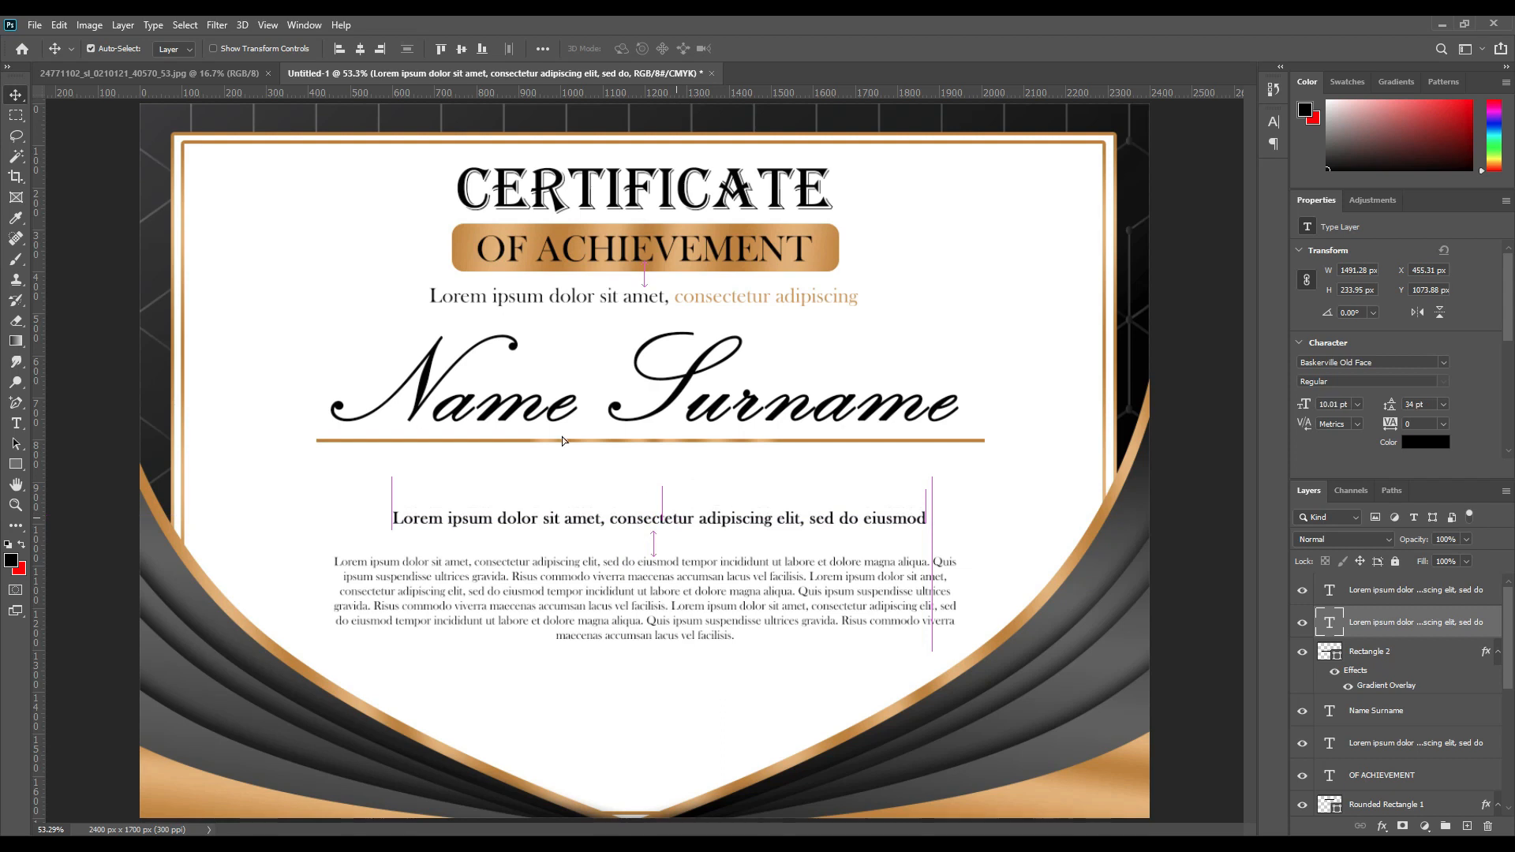
pyautogui.click(360, 50)
pyautogui.moveTo(754, 444); pyautogui.dragTo(755, 488)
pyautogui.moveTo(690, 385); pyautogui.dragTo(690, 428)
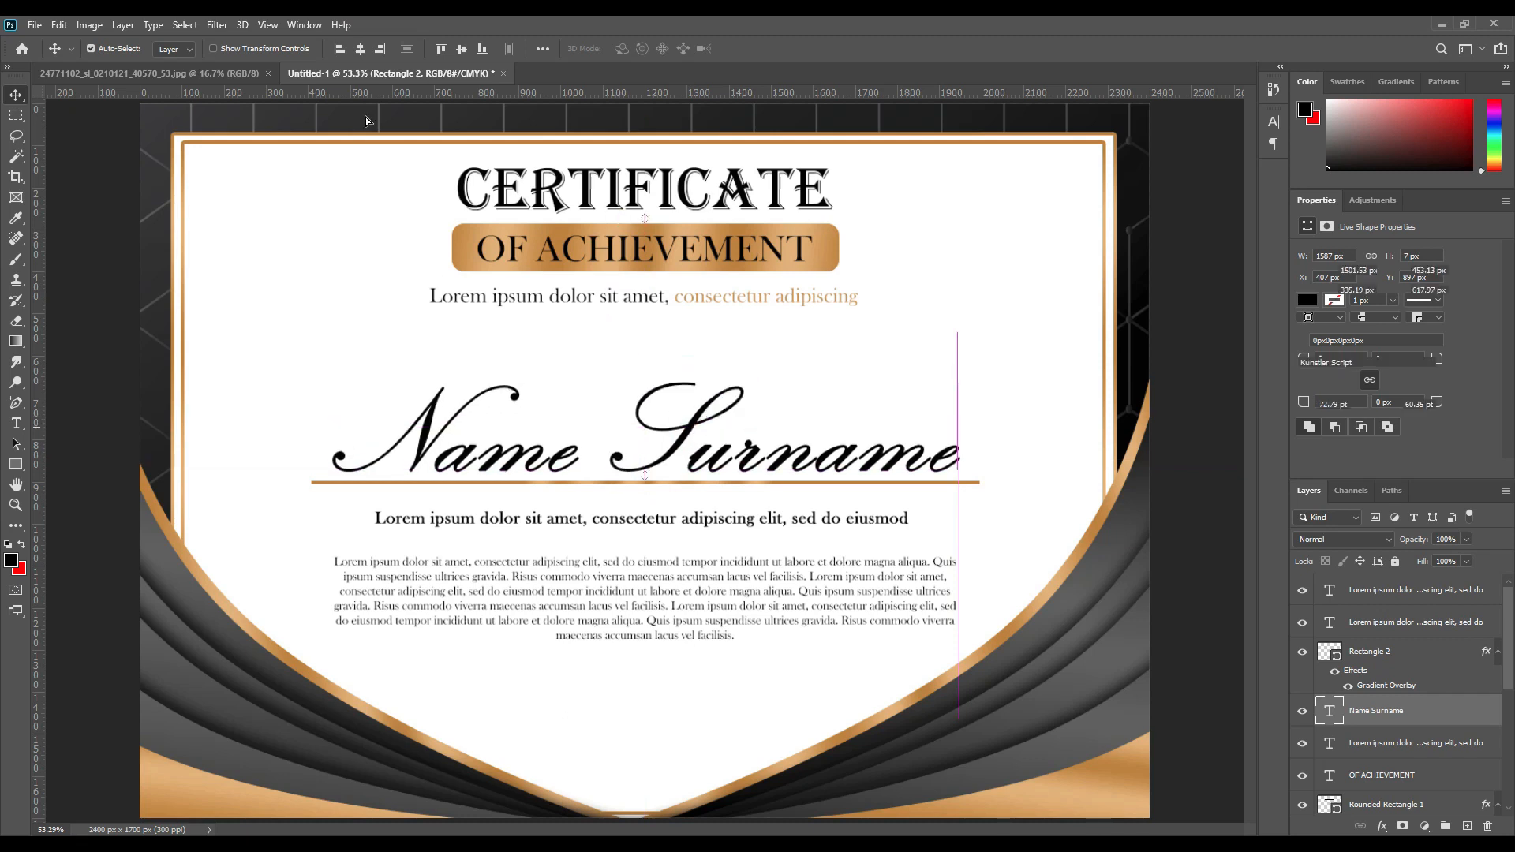
pyautogui.click(361, 48)
pyautogui.moveTo(663, 299); pyautogui.dragTo(663, 328)
pyautogui.click(360, 48)
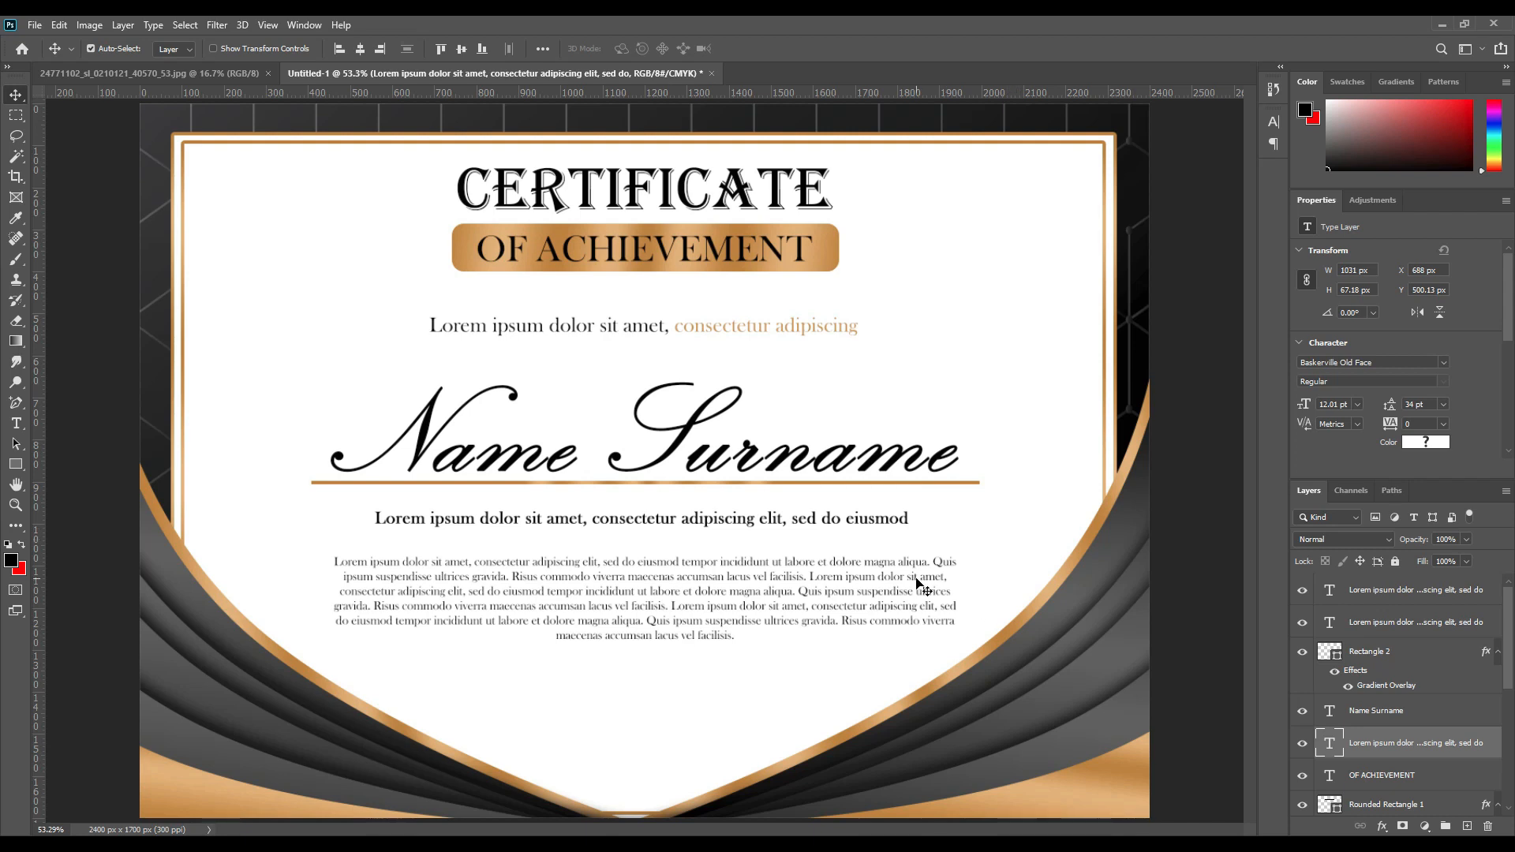
# Step: Add the text DIRECTOR below the paragraph, in the left half of the certificate
pyautogui.click(16, 424)
pyautogui.click(464, 723)
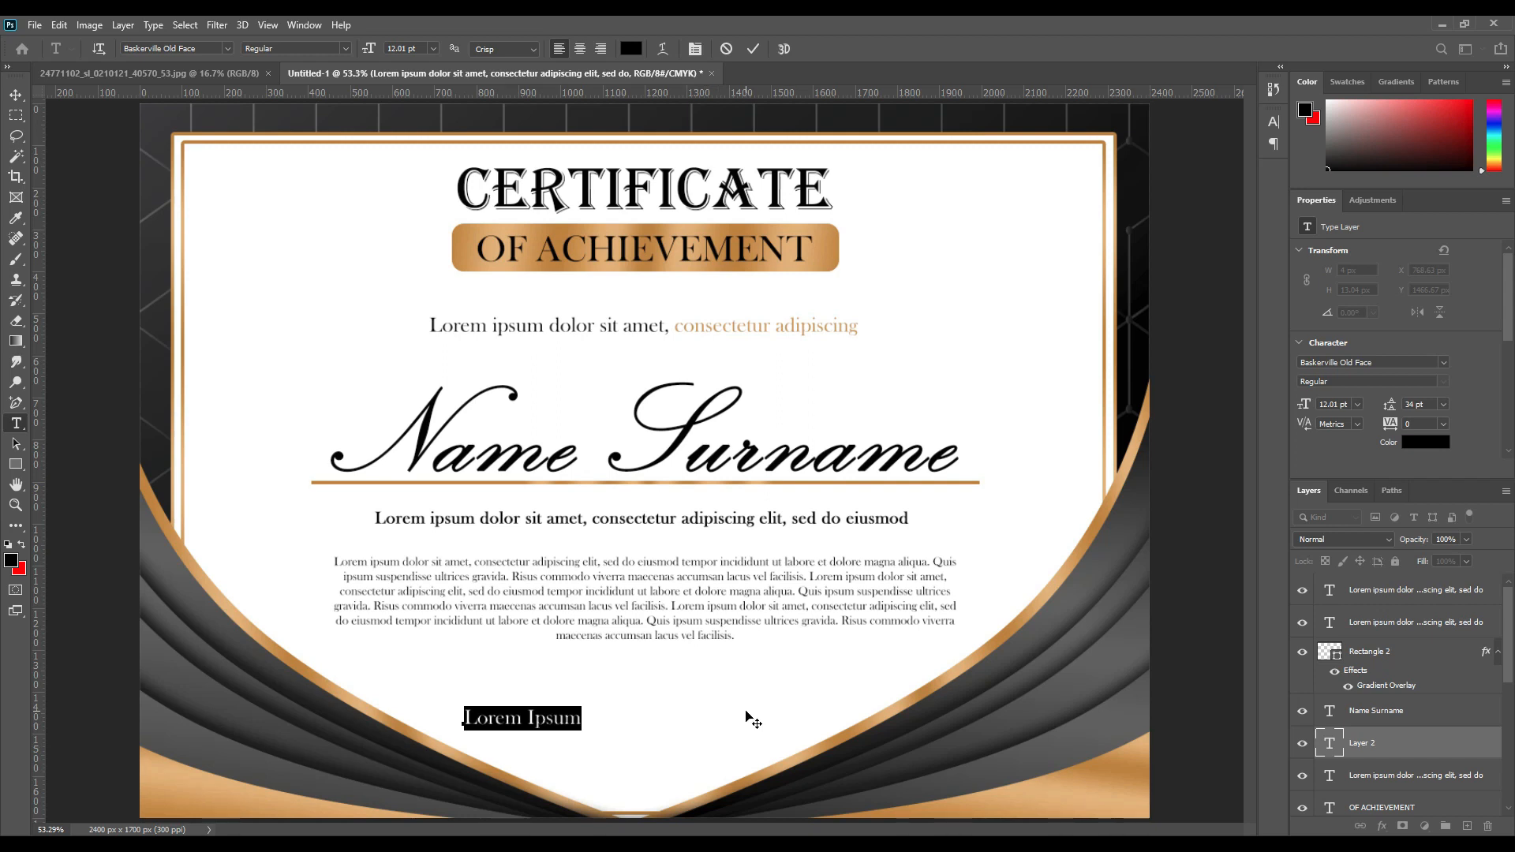
pyautogui.write('DIRECTOR')
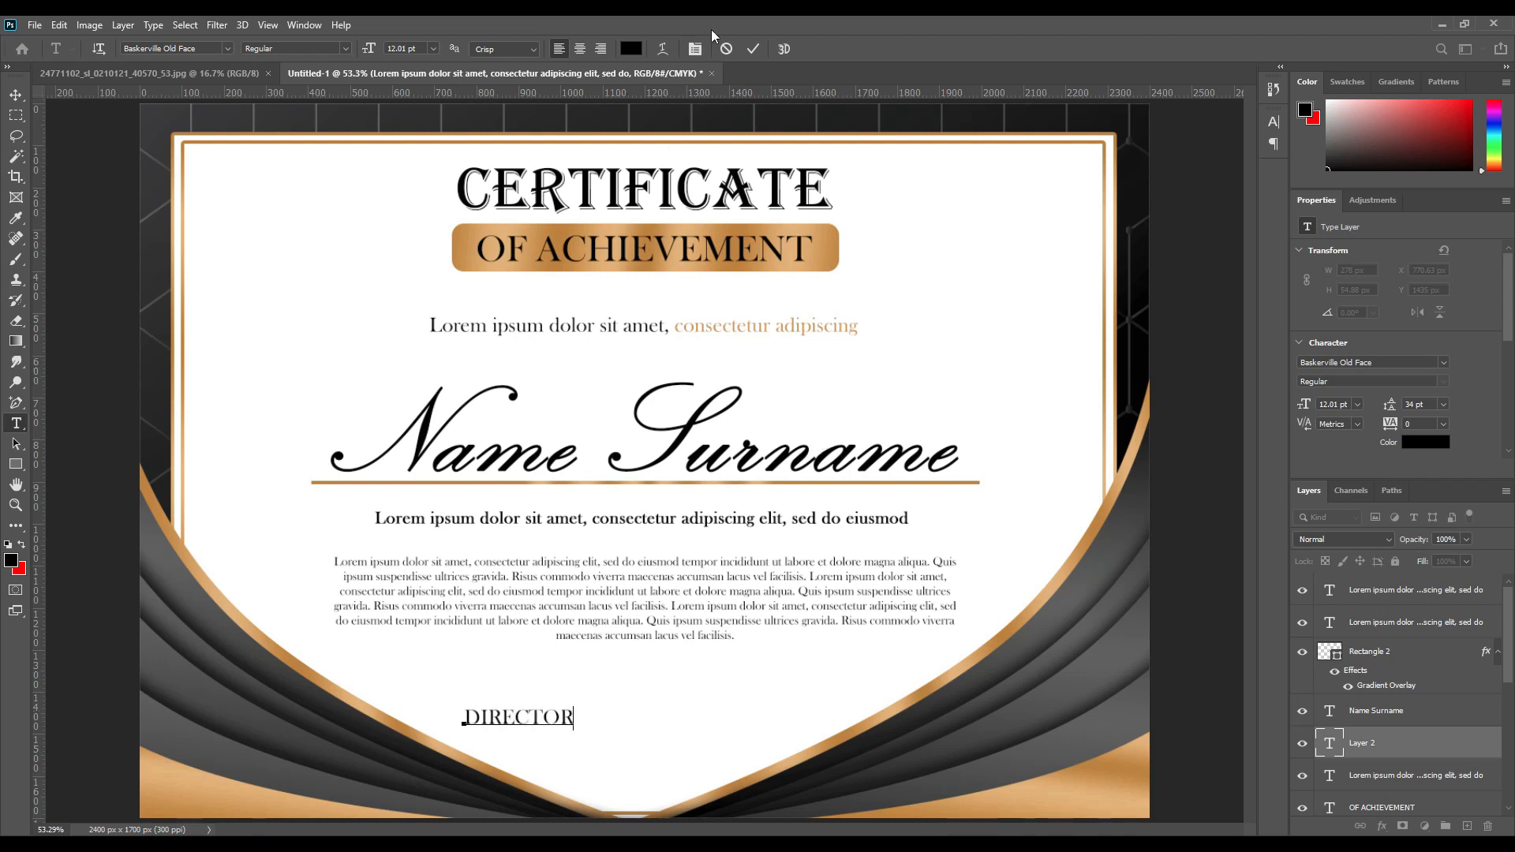
pyautogui.click(753, 49)
# Step: Add the text MANAGER to the right of the DIRECTOR label
pyautogui.click(713, 713)
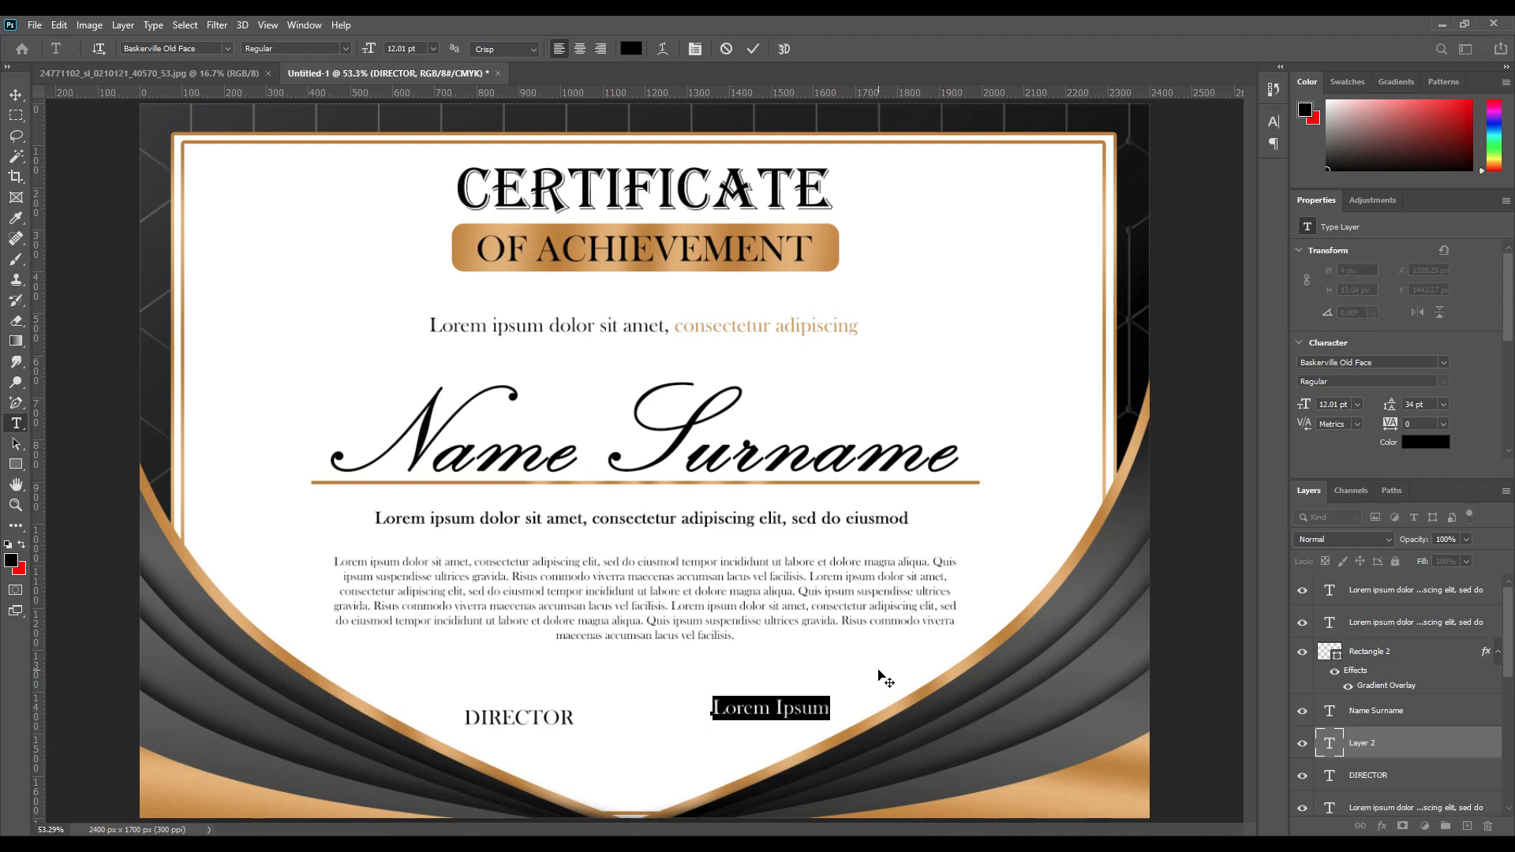
pyautogui.write('MNAGER')
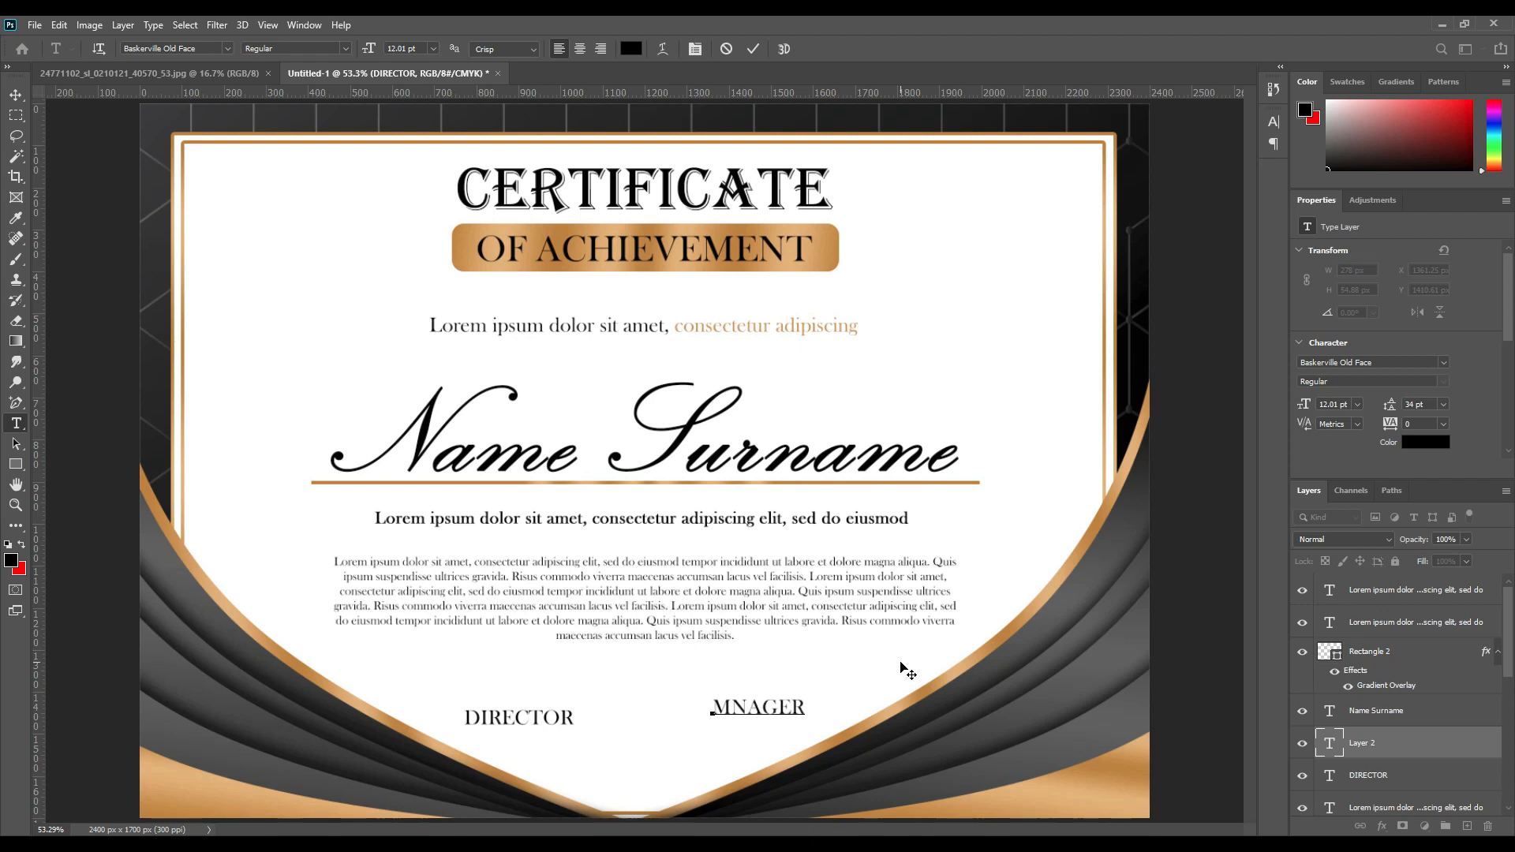
pyautogui.click(733, 707)
pyautogui.write('A')
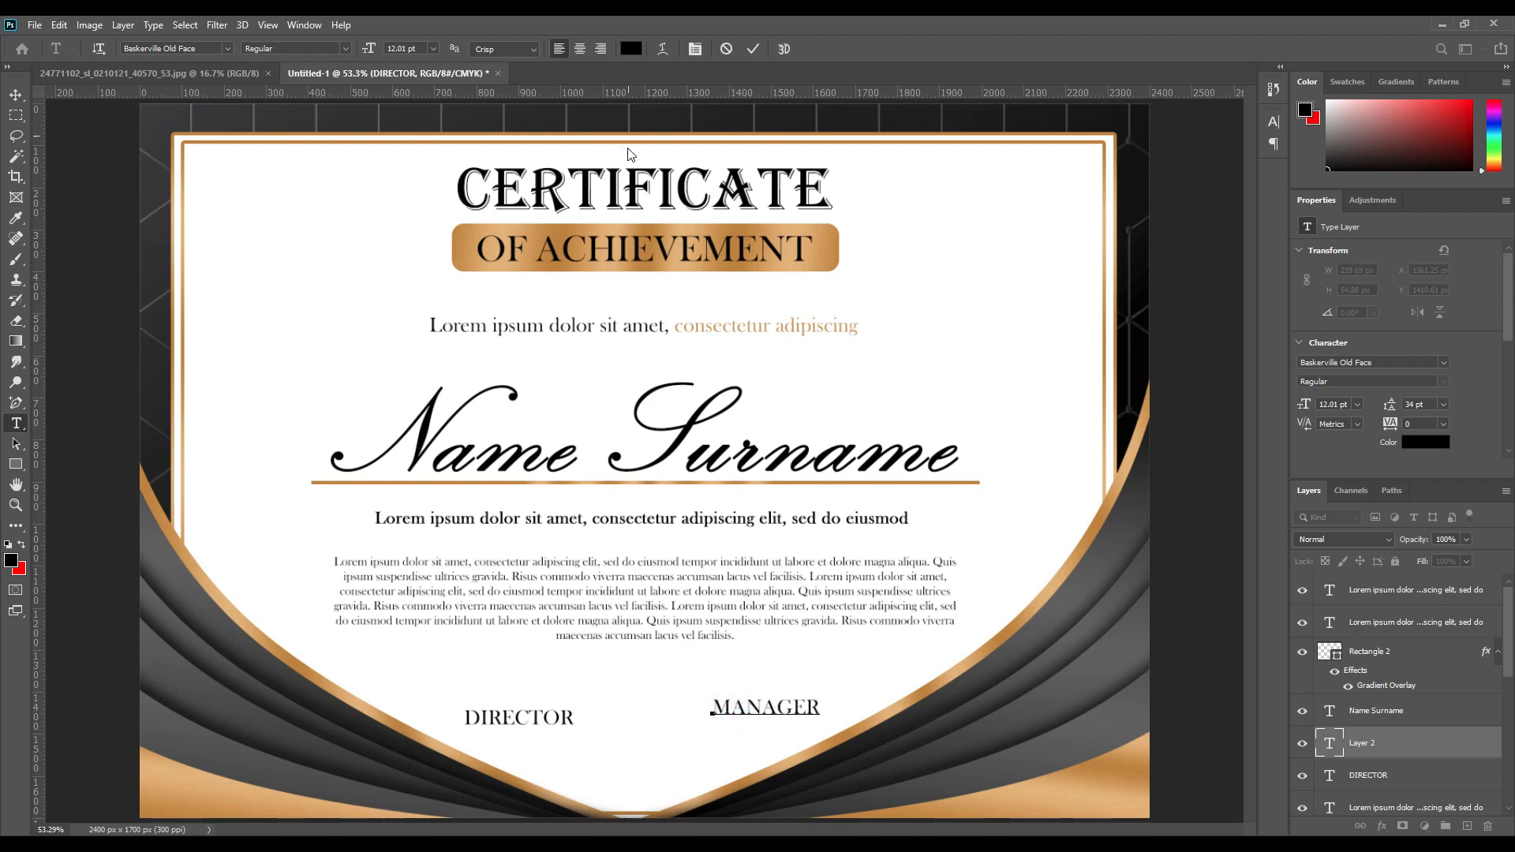
pyautogui.click(753, 49)
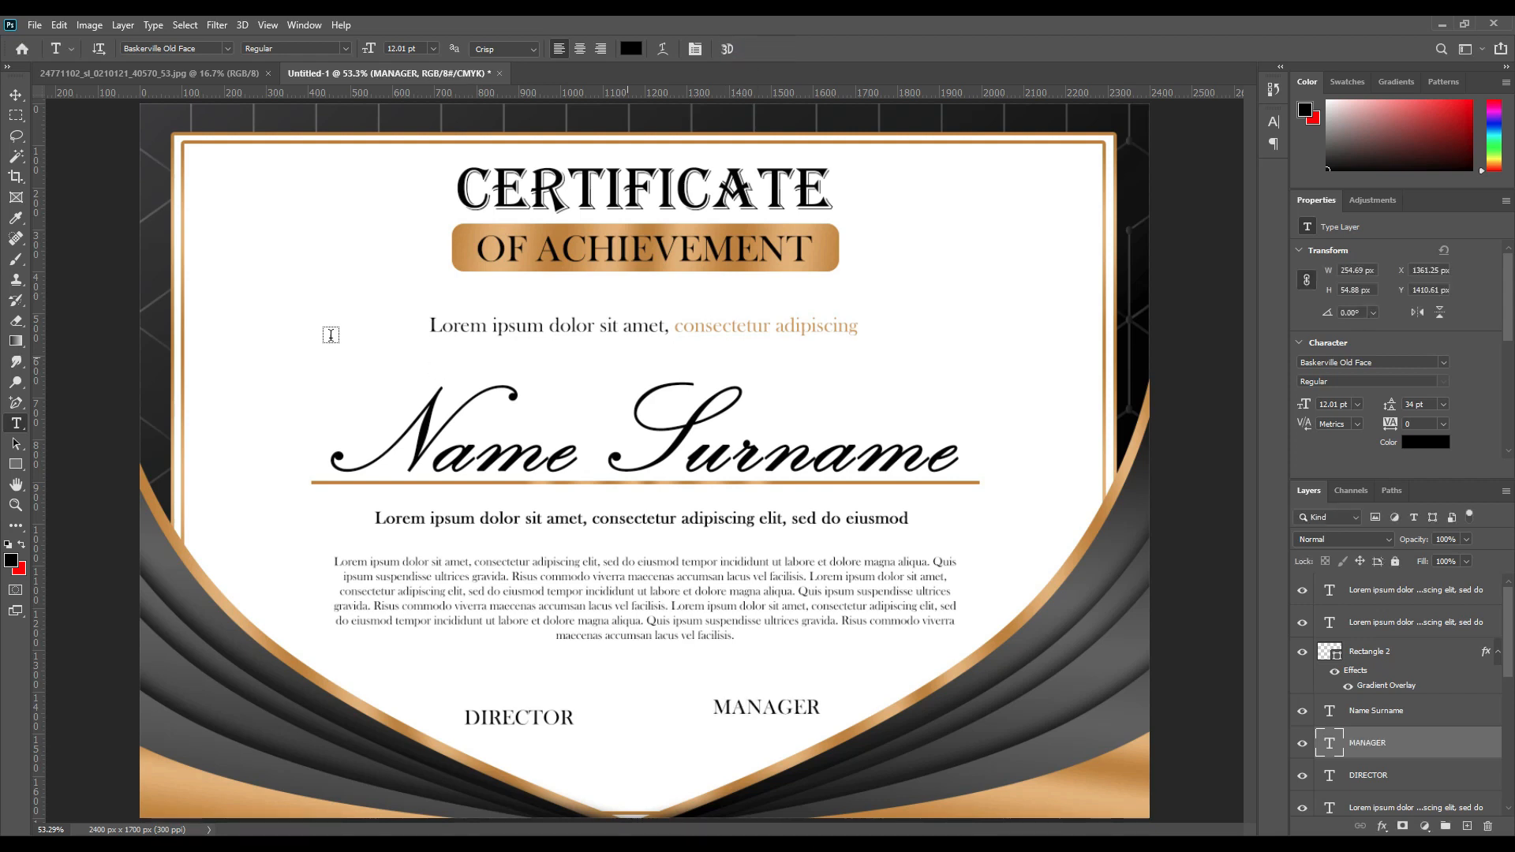
# Step: Move the DIRECTOR and MANAGER labels slightly lower and level them with each other
pyautogui.click(16, 94)
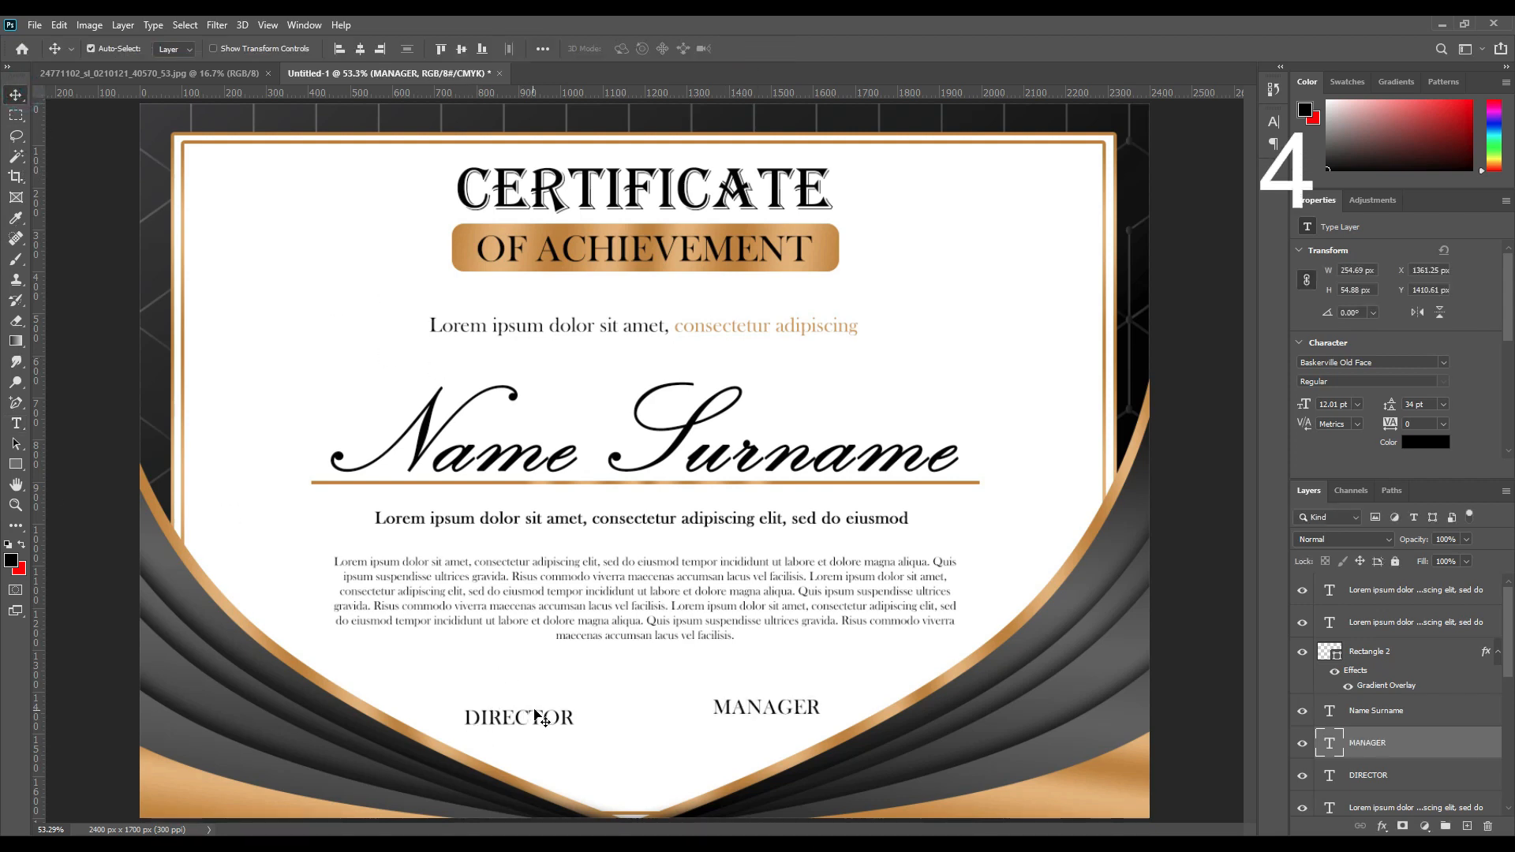
pyautogui.moveTo(537, 718); pyautogui.dragTo(536, 733)
pyautogui.moveTo(777, 714); pyautogui.dragTo(753, 736)
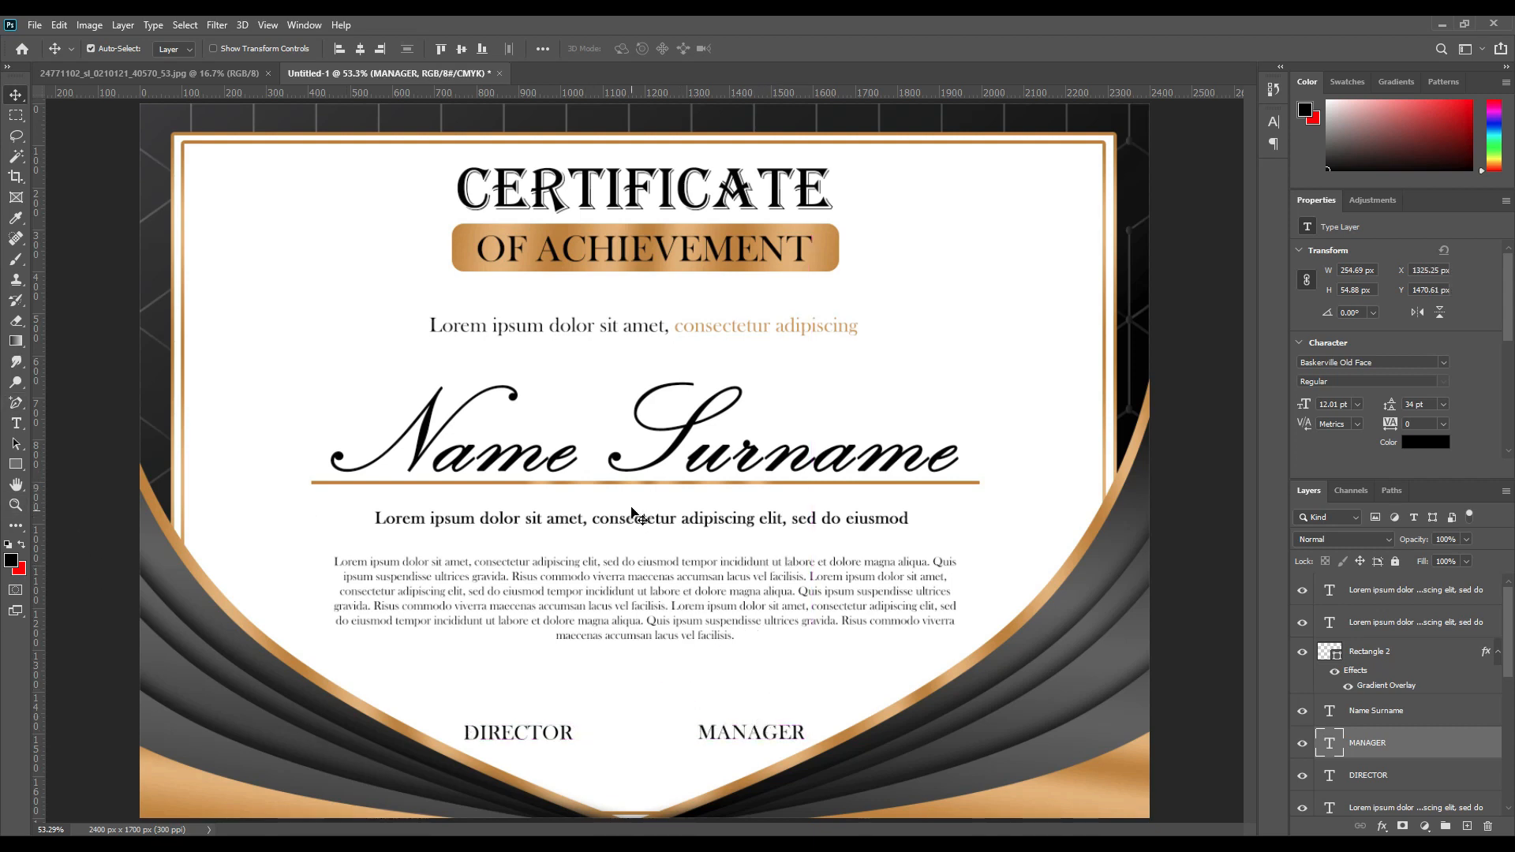
# Step: Duplicate the gold underline, shorten the copy to about 875 px and place it just above the DIRECTOR and MANAGER labels
pyautogui.click(629, 483)
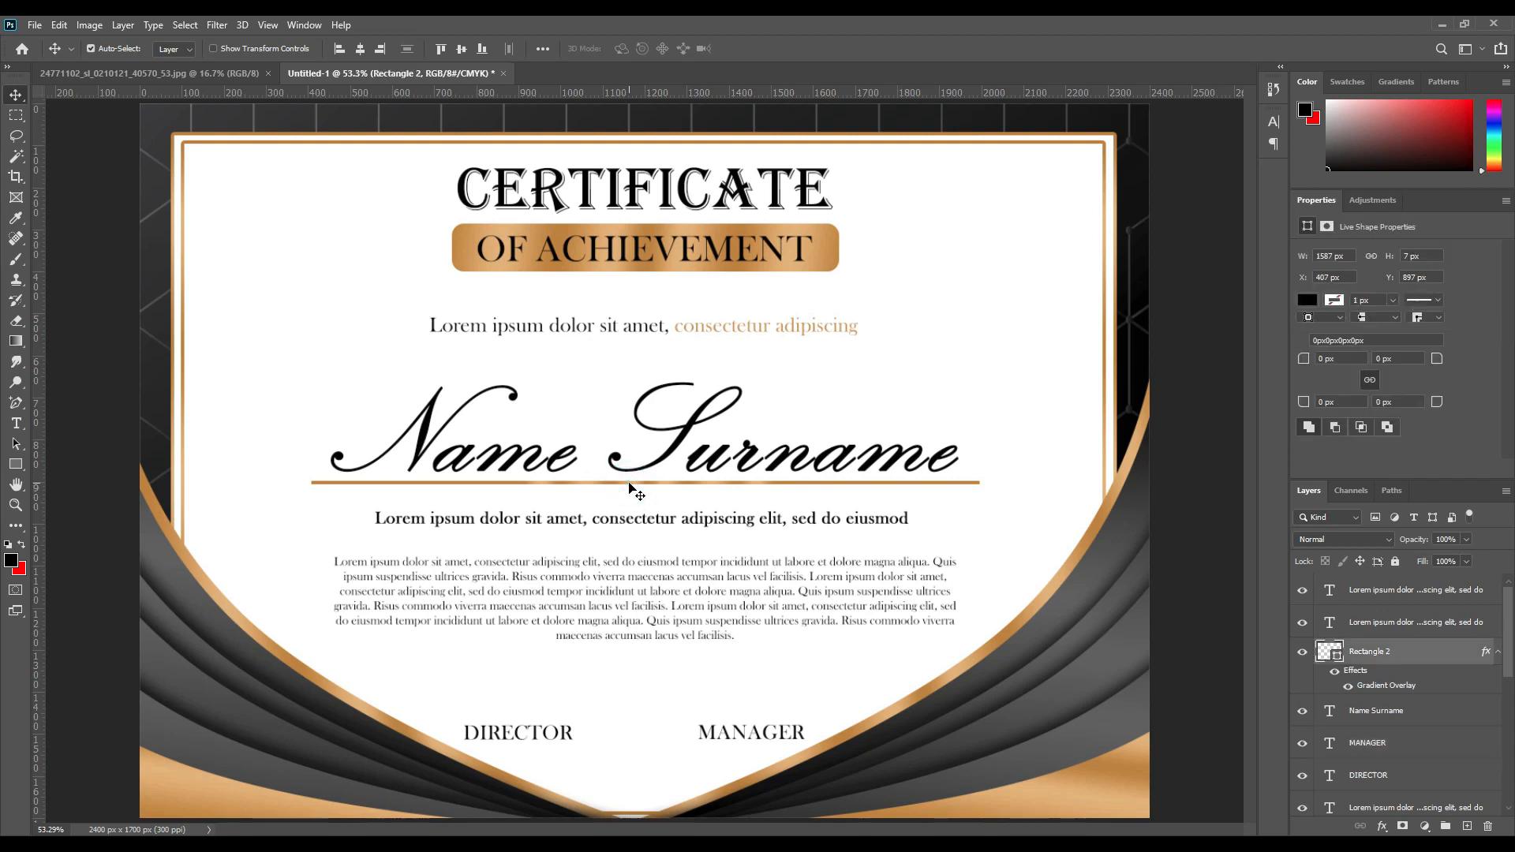
pyautogui.hotkey('ctrl', 'j')
pyautogui.moveTo(629, 482); pyautogui.dragTo(648, 707)
pyautogui.hotkey('ctrl', 't')
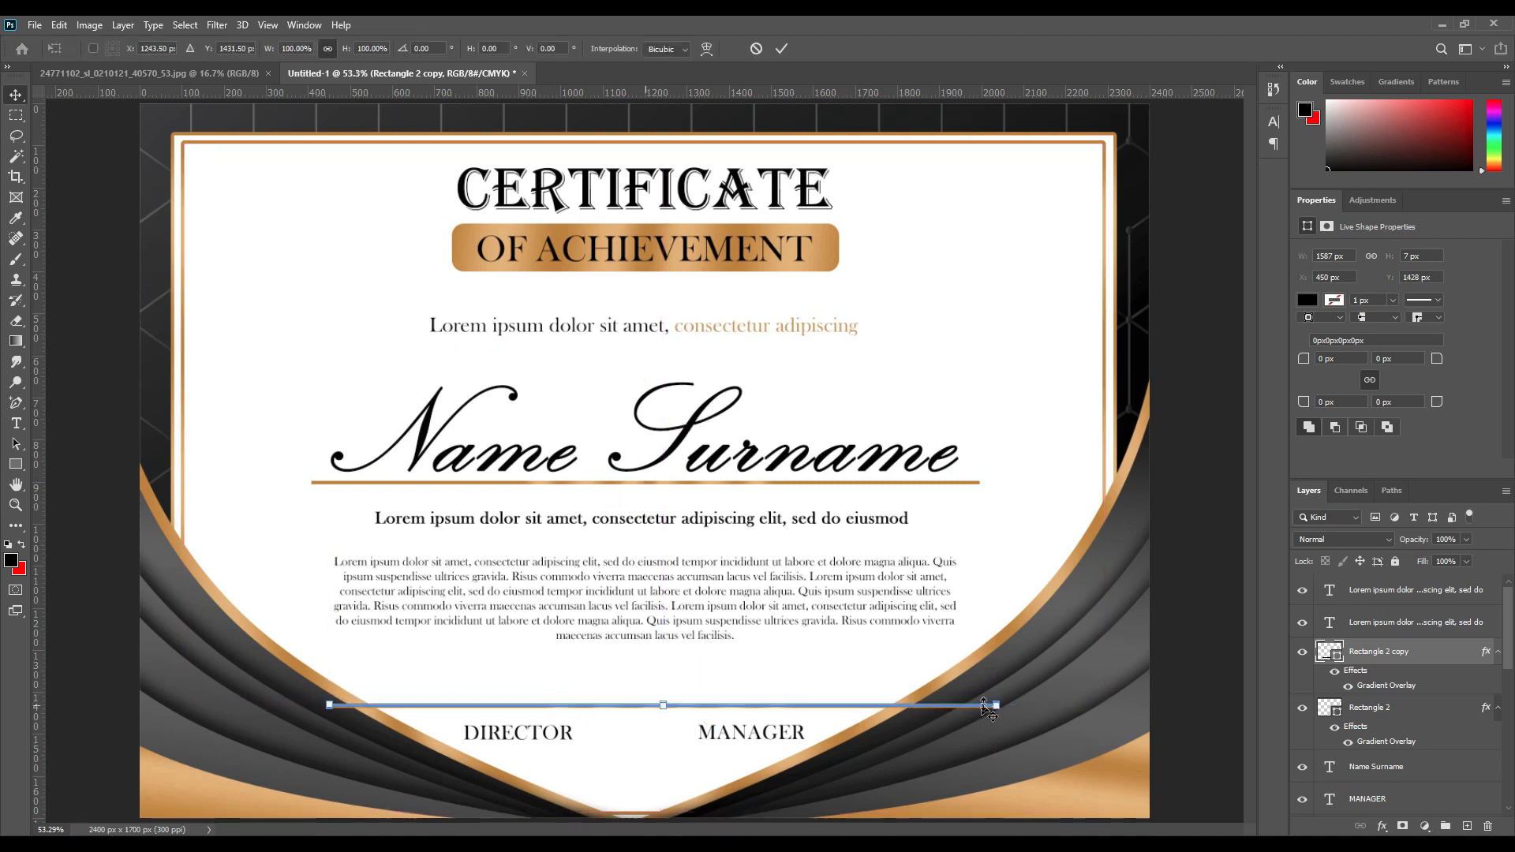
pyautogui.moveTo(998, 705); pyautogui.dragTo(697, 704)
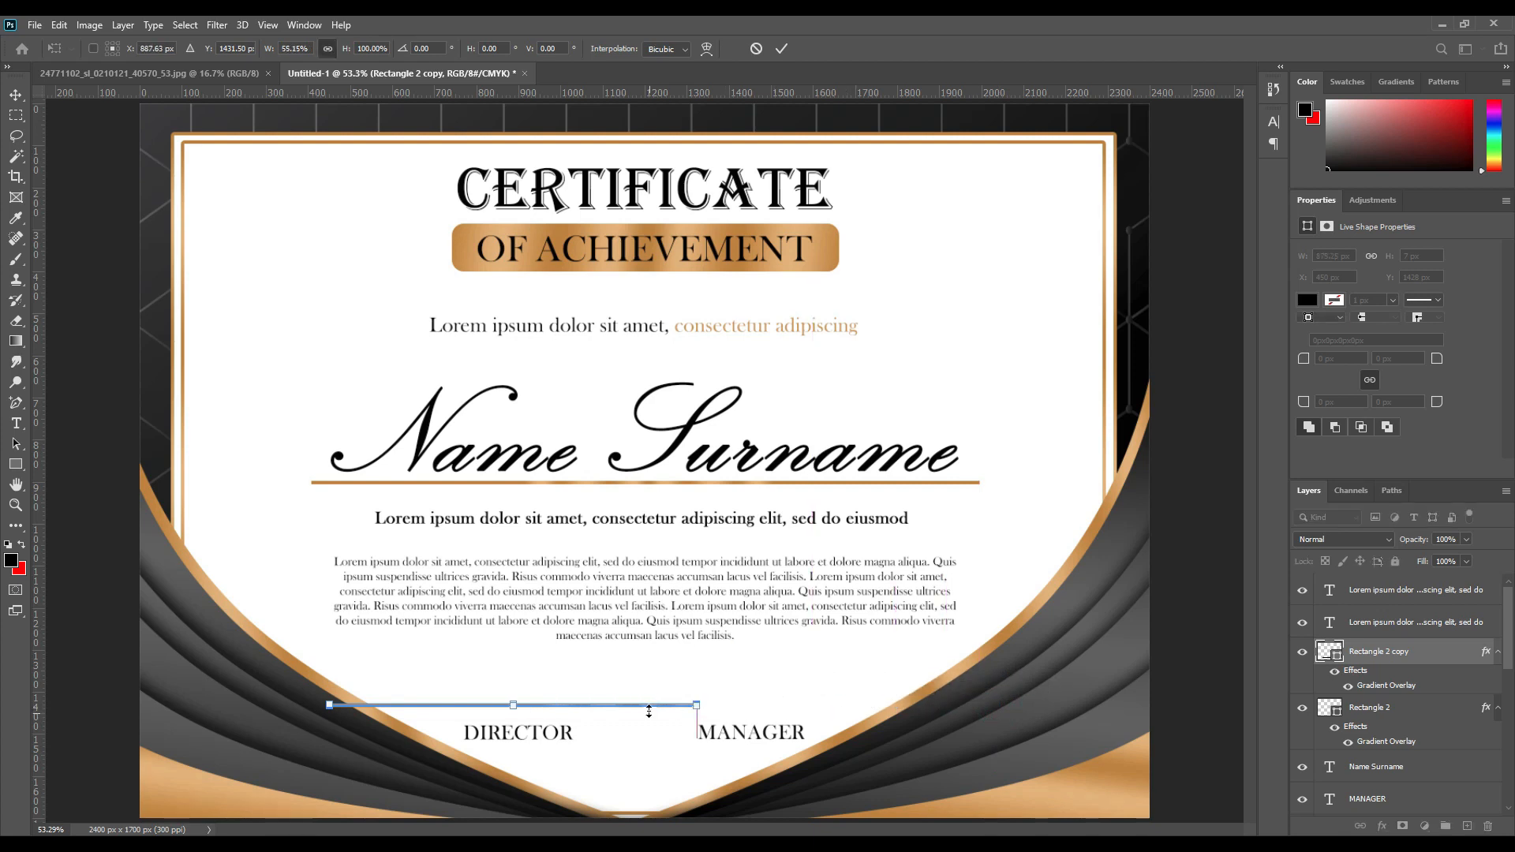
pyautogui.click(779, 50)
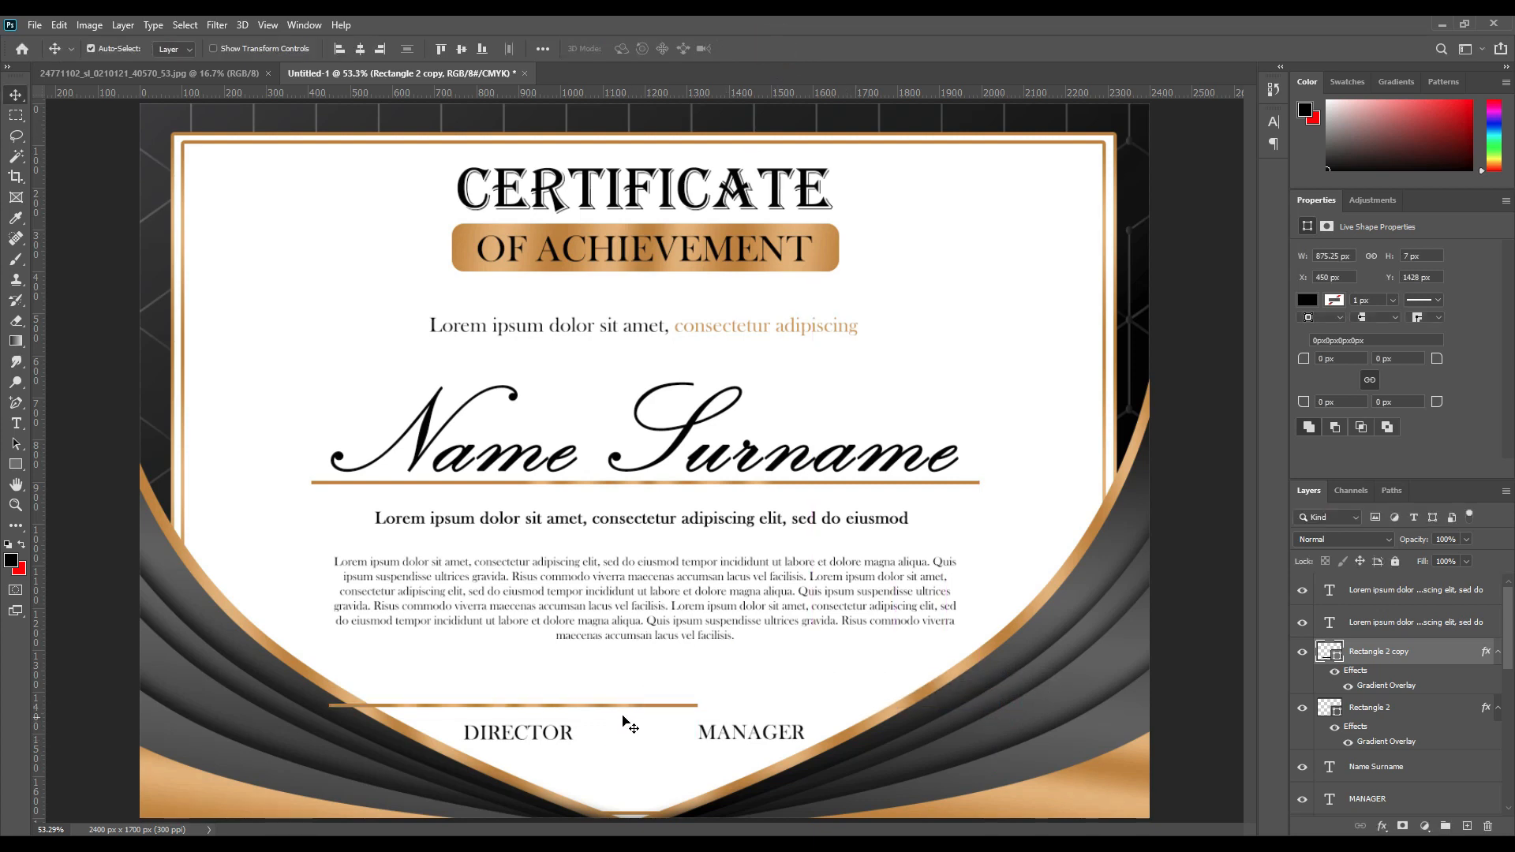
pyautogui.moveTo(620, 708); pyautogui.dragTo(775, 715)
pyautogui.hotkey('ctrl', 'z')
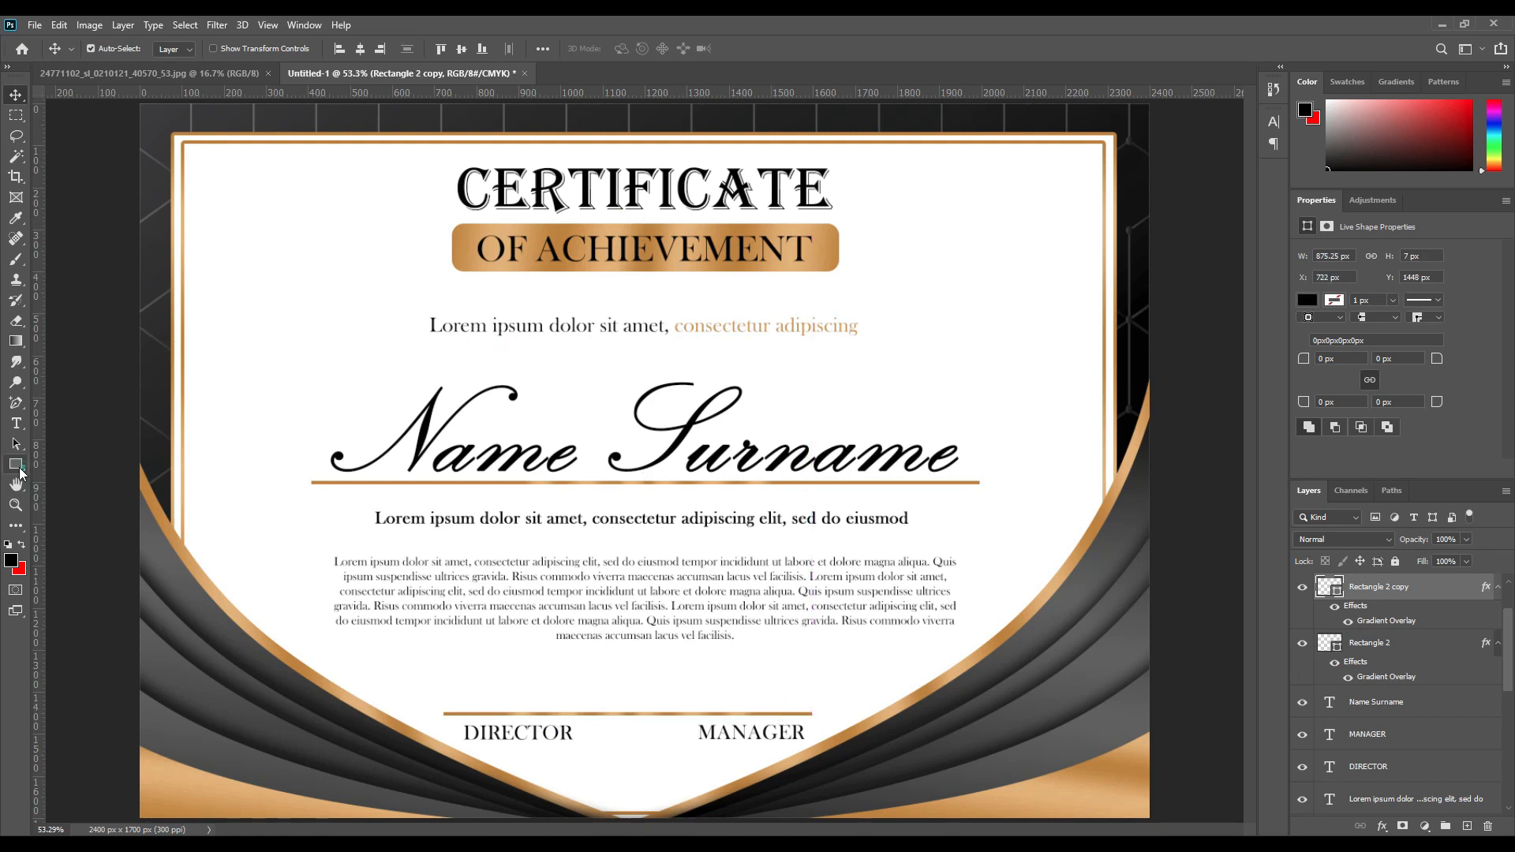
pyautogui.click(18, 468)
pyautogui.moveTo(598, 676); pyautogui.dragTo(631, 708)
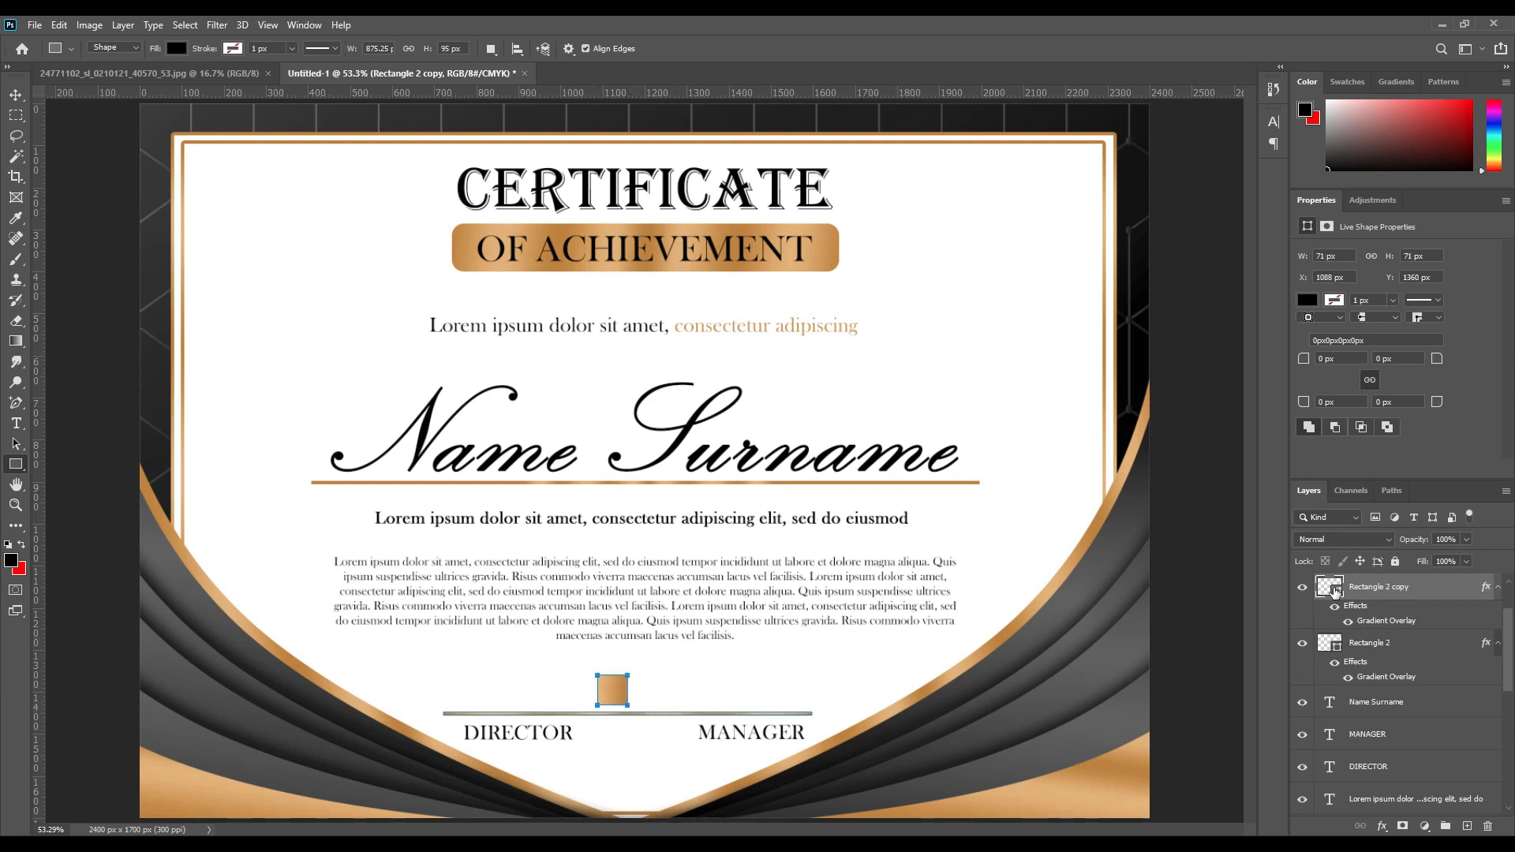
pyautogui.doubleClick(1335, 592)
pyautogui.click(1087, 479)
pyautogui.moveTo(1018, 576); pyautogui.dragTo(987, 615)
pyautogui.click(1334, 395)
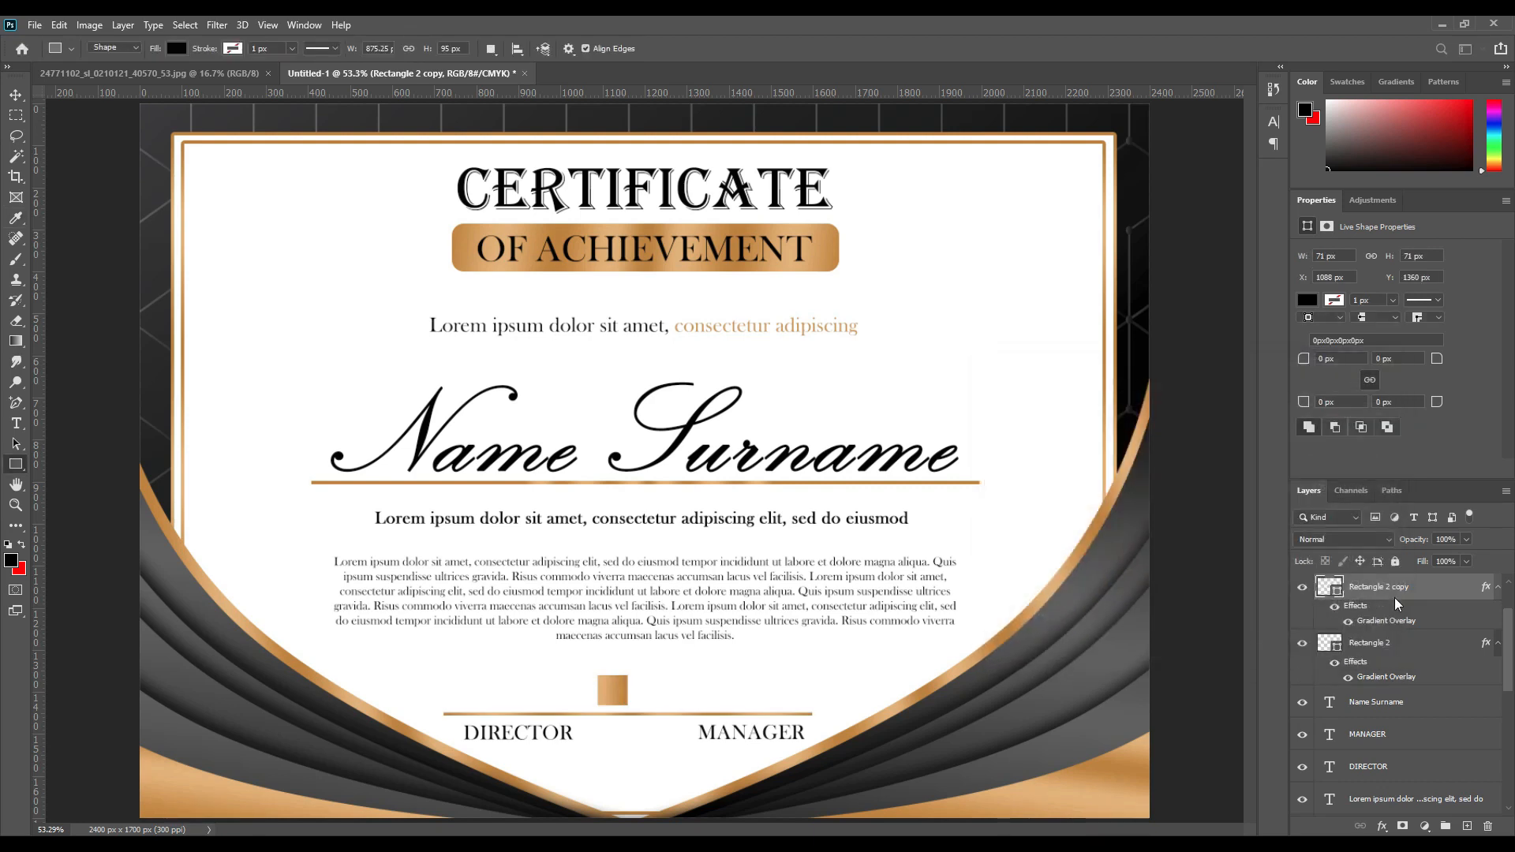
pyautogui.hotkey('ctrl', 'z')
# Step: Draw a square shape about 86 × 86 px above the signature line, starting from the recipient name's layer
pyautogui.click(1386, 641)
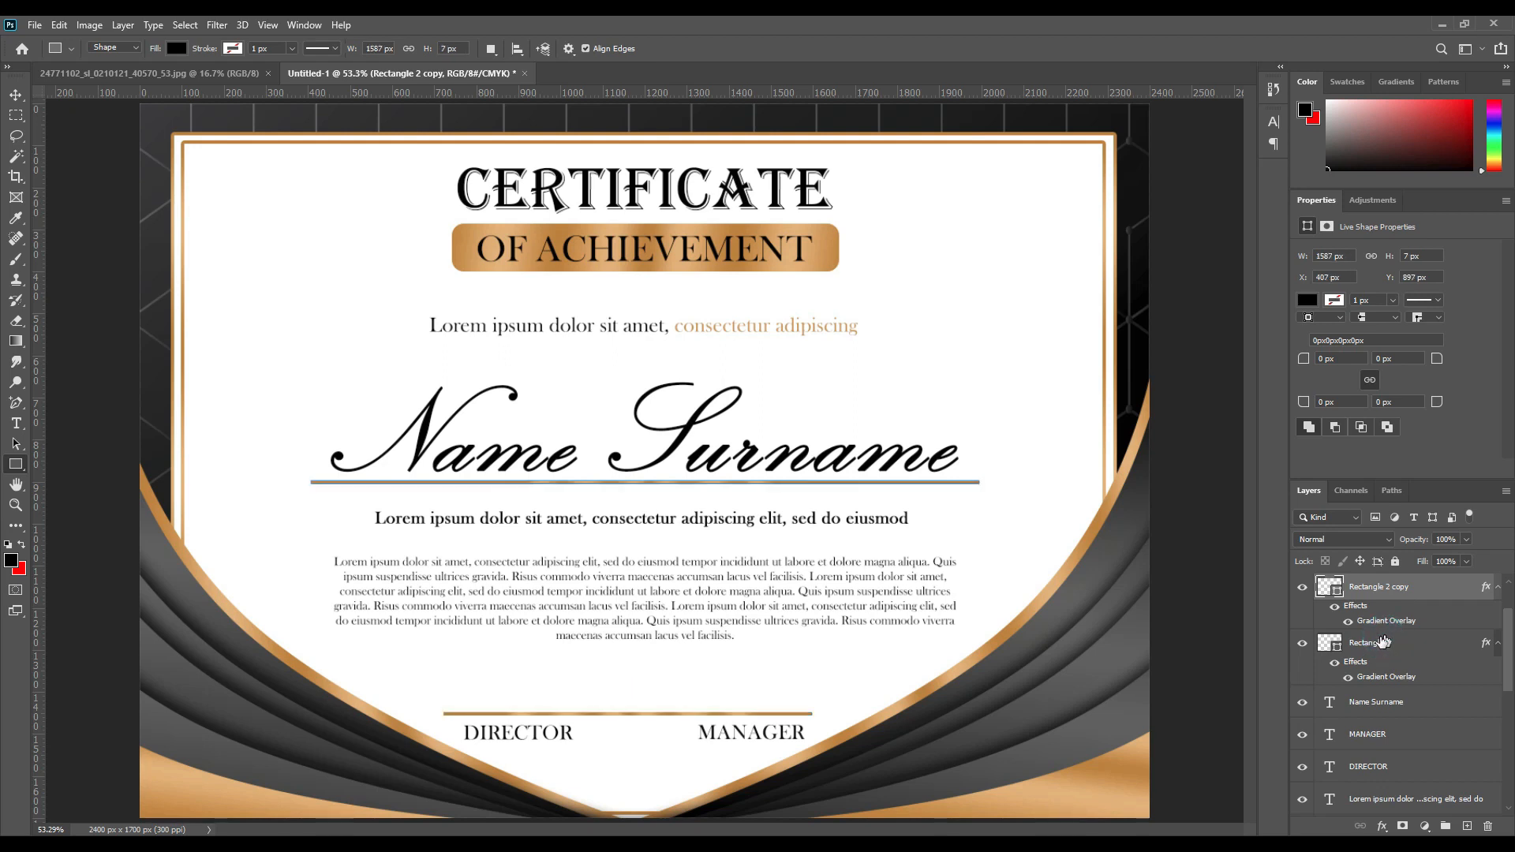
pyautogui.click(1373, 696)
pyautogui.click(596, 653)
pyautogui.moveTo(629, 673); pyautogui.dragTo(649, 690)
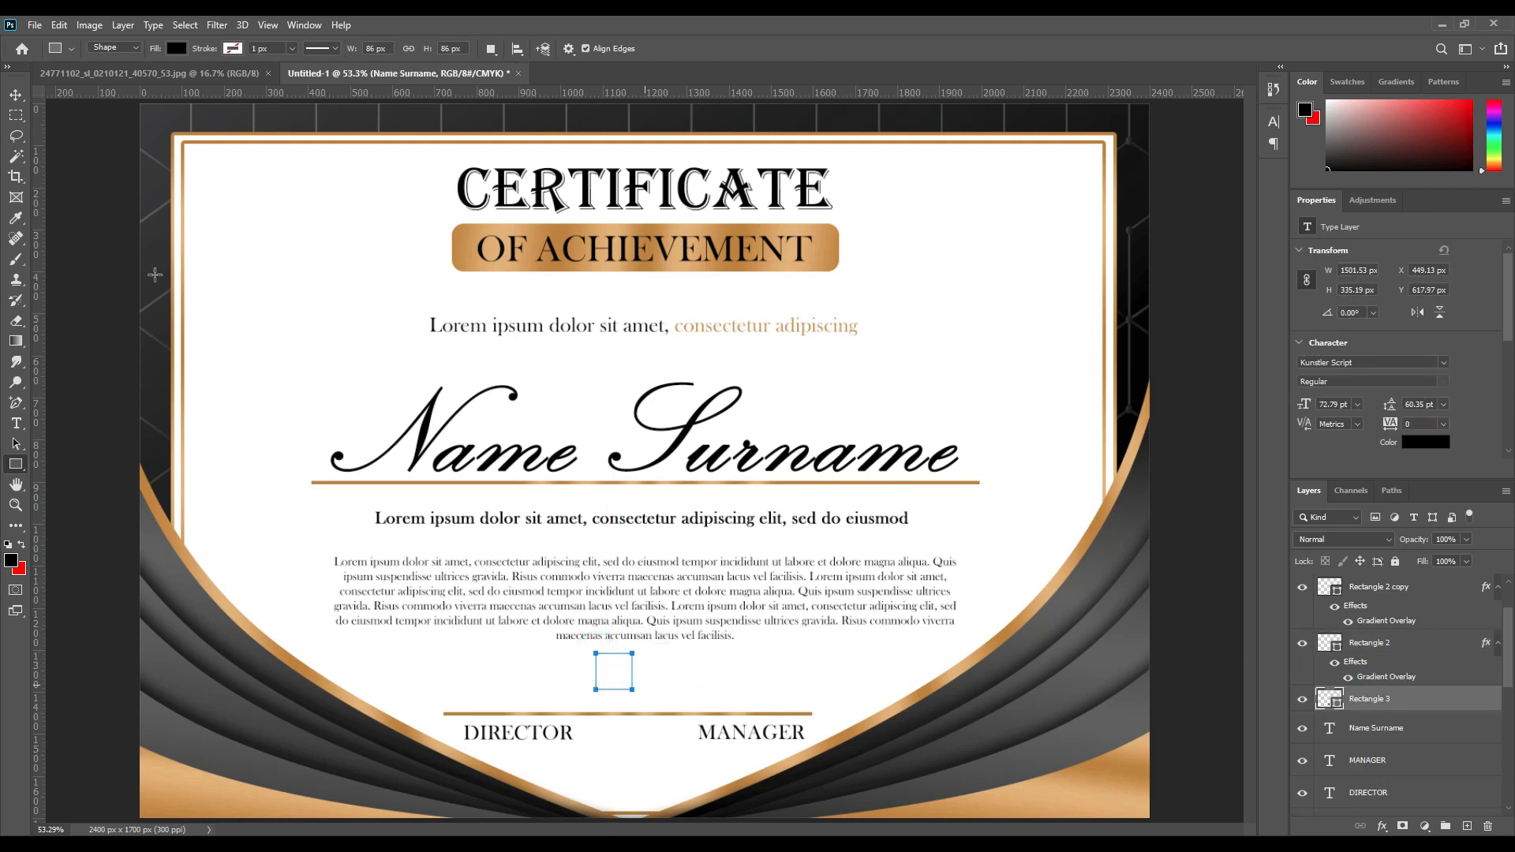
# Step: Bring the square's layer above the signature line's layer, rotate it into a diamond and centre it on the line
pyautogui.click(16, 95)
pyautogui.moveTo(1365, 703); pyautogui.dragTo(1364, 588)
pyautogui.moveTo(629, 689); pyautogui.dragTo(672, 731)
pyautogui.hotkey('ctrl', 't')
pyautogui.click(781, 48)
pyautogui.press('Up')
pyautogui.press('Up')
pyautogui.press('Up')
pyautogui.press('Up')
pyautogui.press('Up')
pyautogui.press('Up')
pyautogui.press('Up')
pyautogui.press('Up')
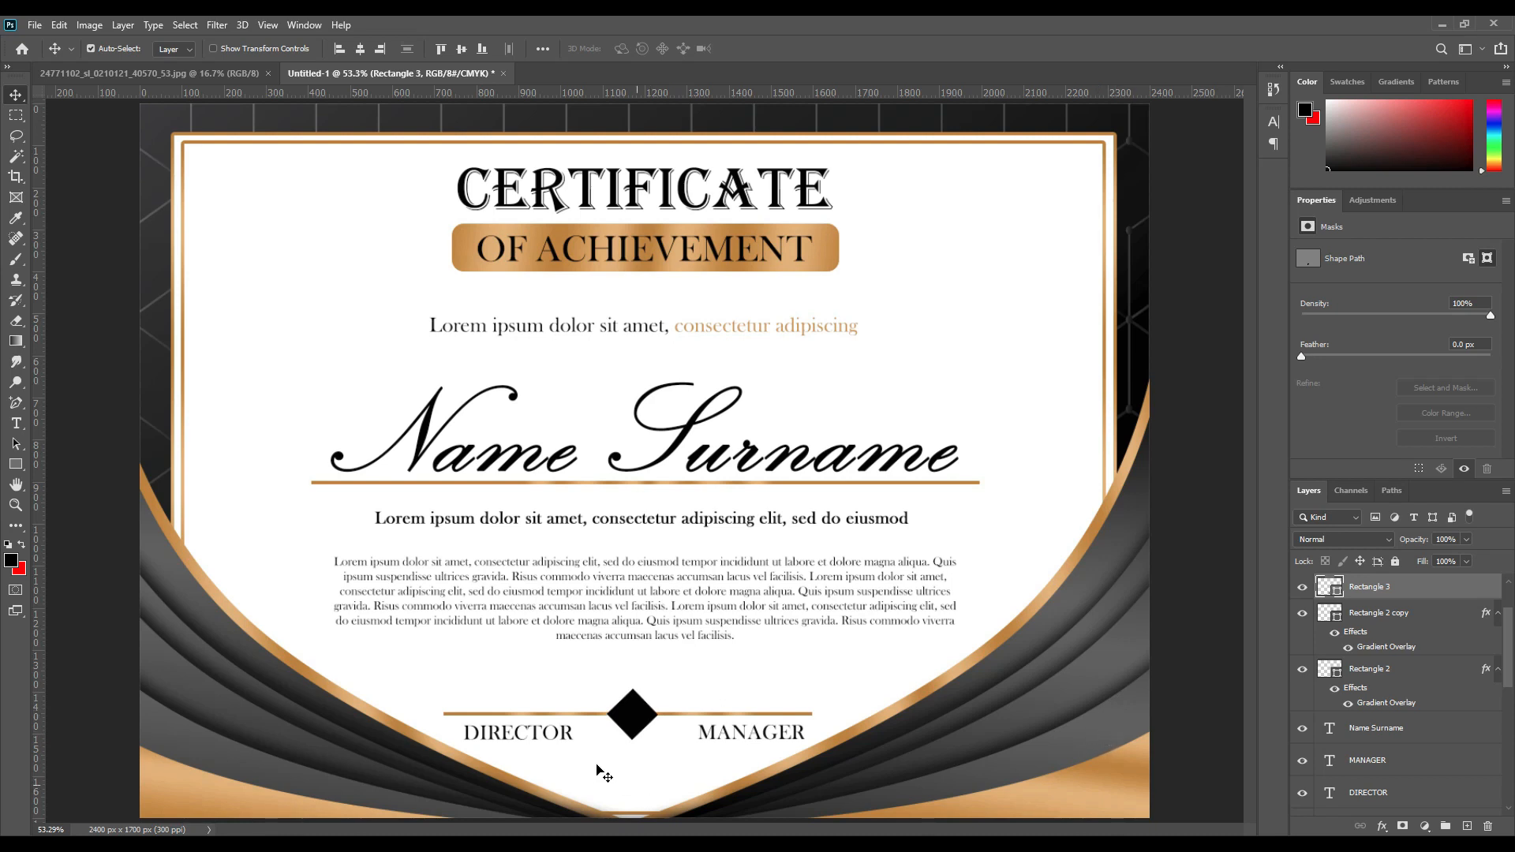
# Step: Duplicate the black diamond and give the copy a gold reflected Gradient Overlay with a 0° angle
pyautogui.hotkey('ctrl', '+')
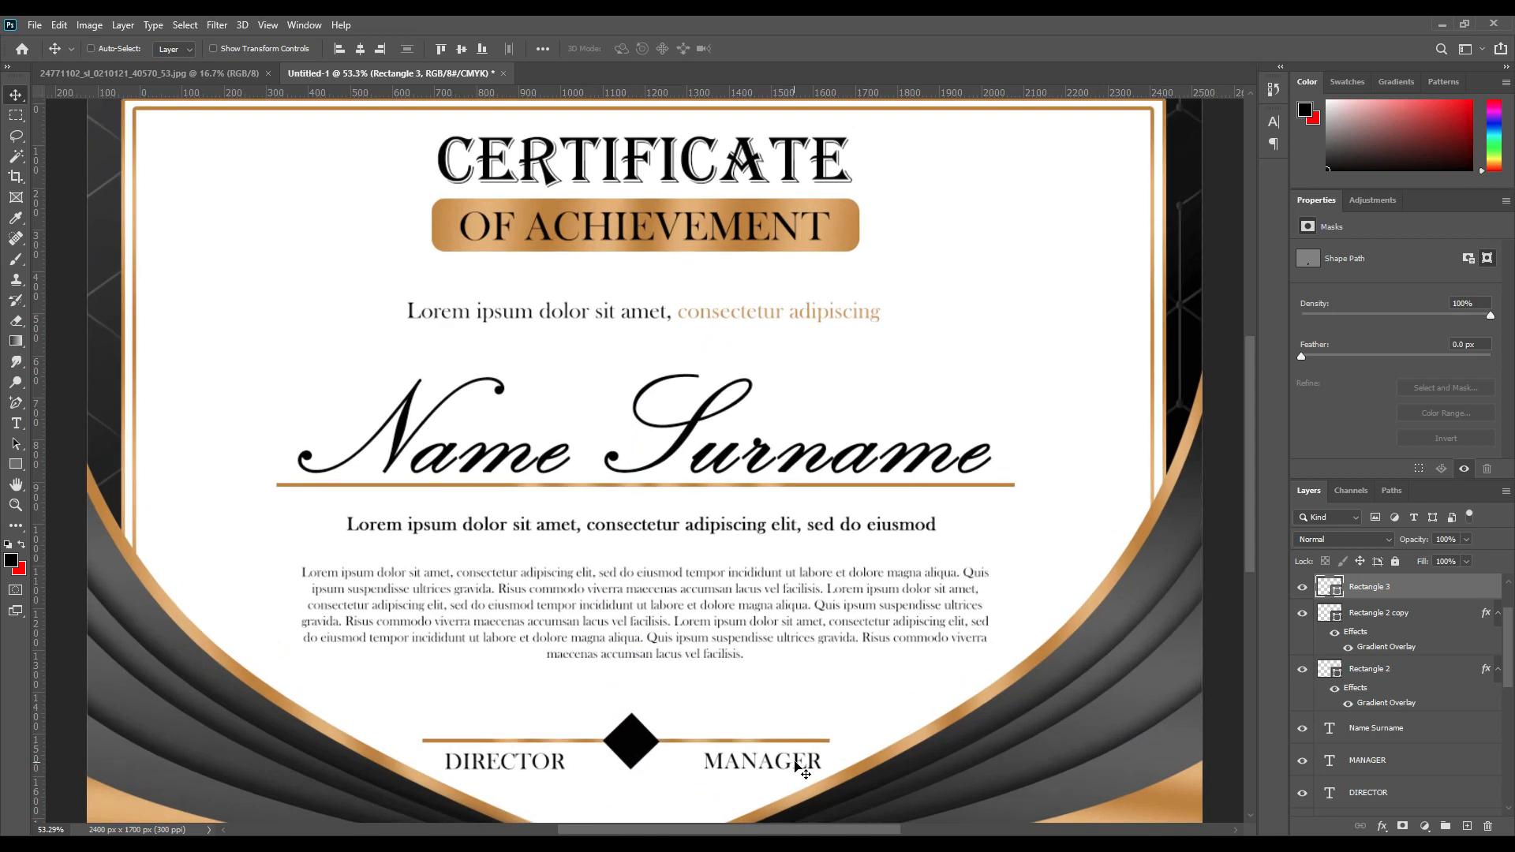
pyautogui.hotkey('ctrl', '+')
pyautogui.moveTo(680, 736); pyautogui.dragTo(701, 643)
pyautogui.click(690, 434)
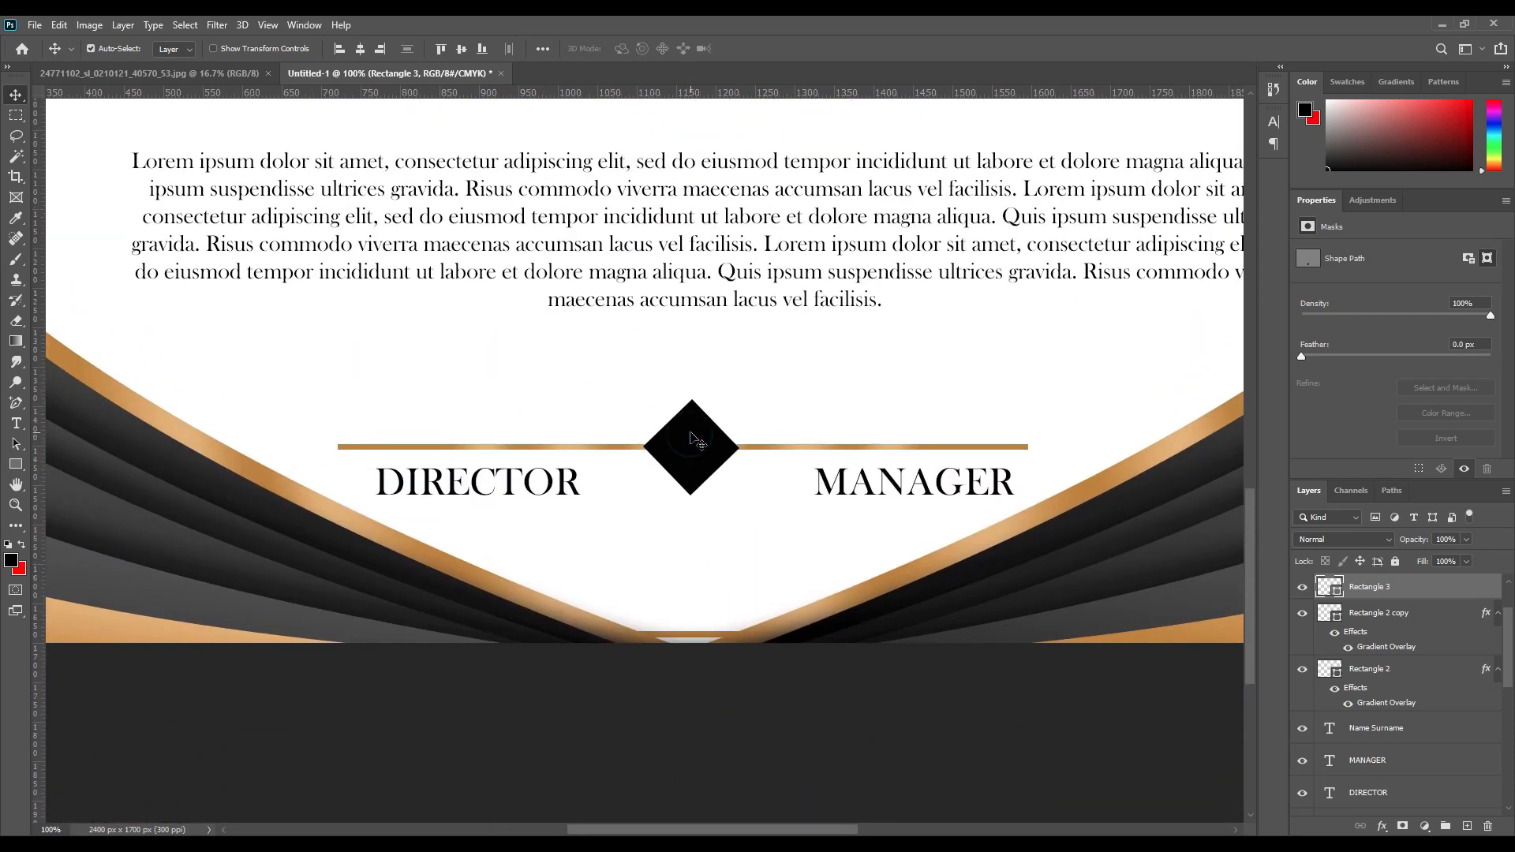
pyautogui.hotkey('ctrl', 'j')
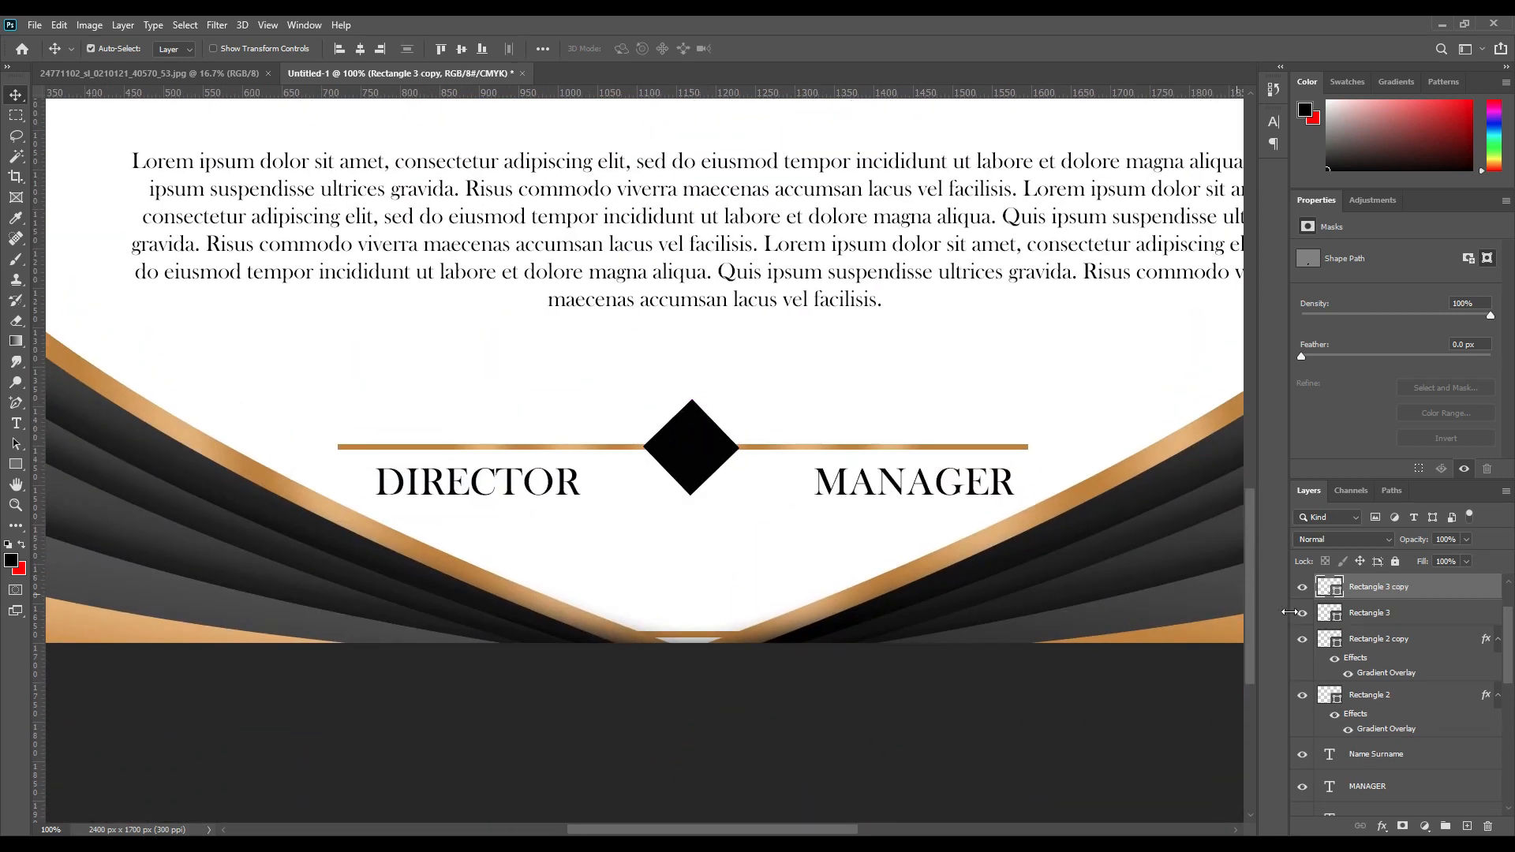
pyautogui.click(1383, 826)
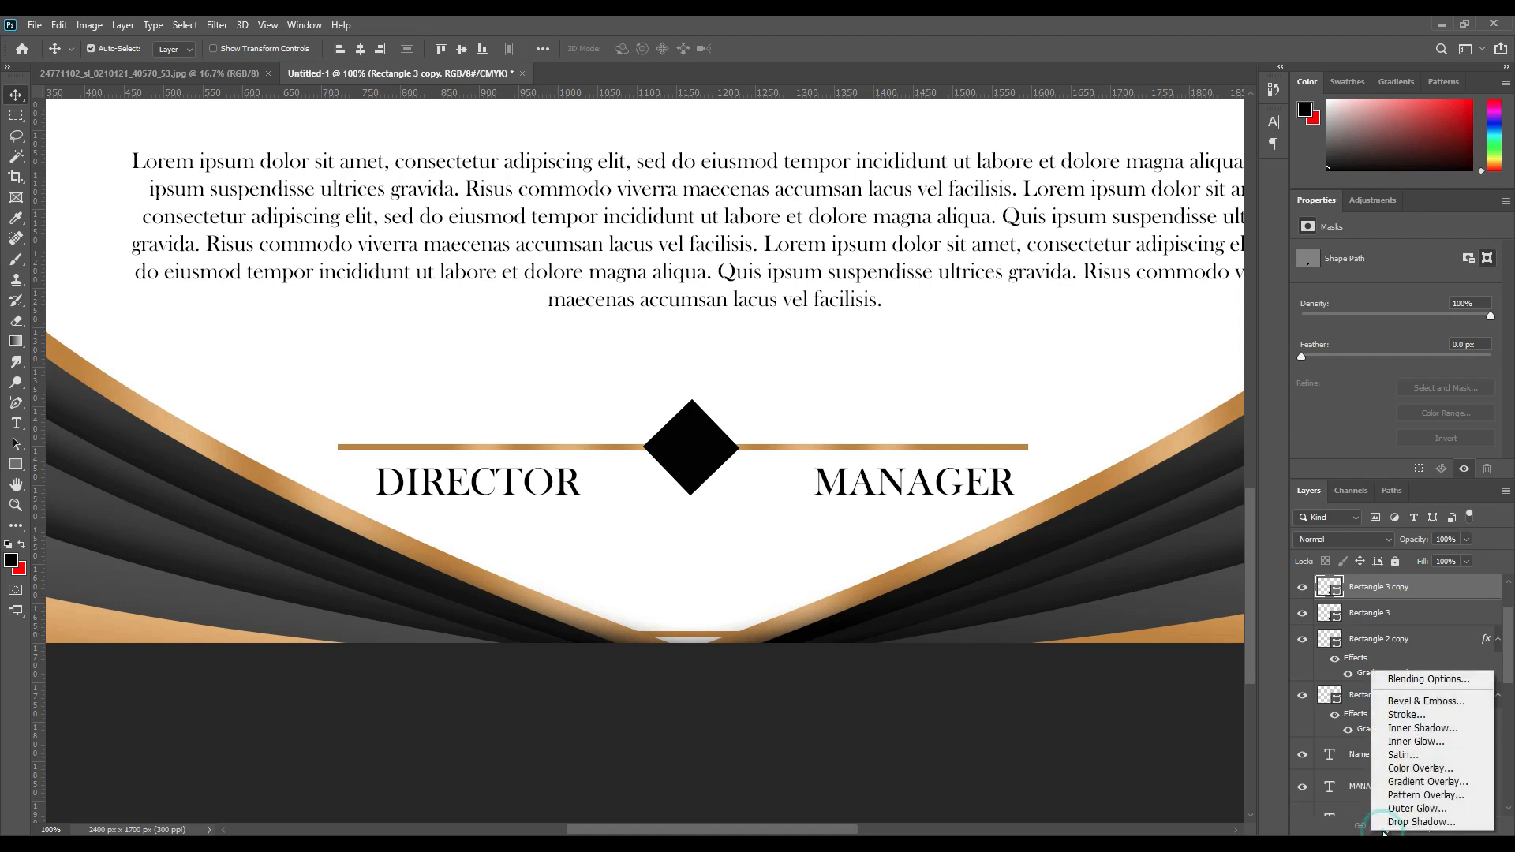
pyautogui.click(1427, 783)
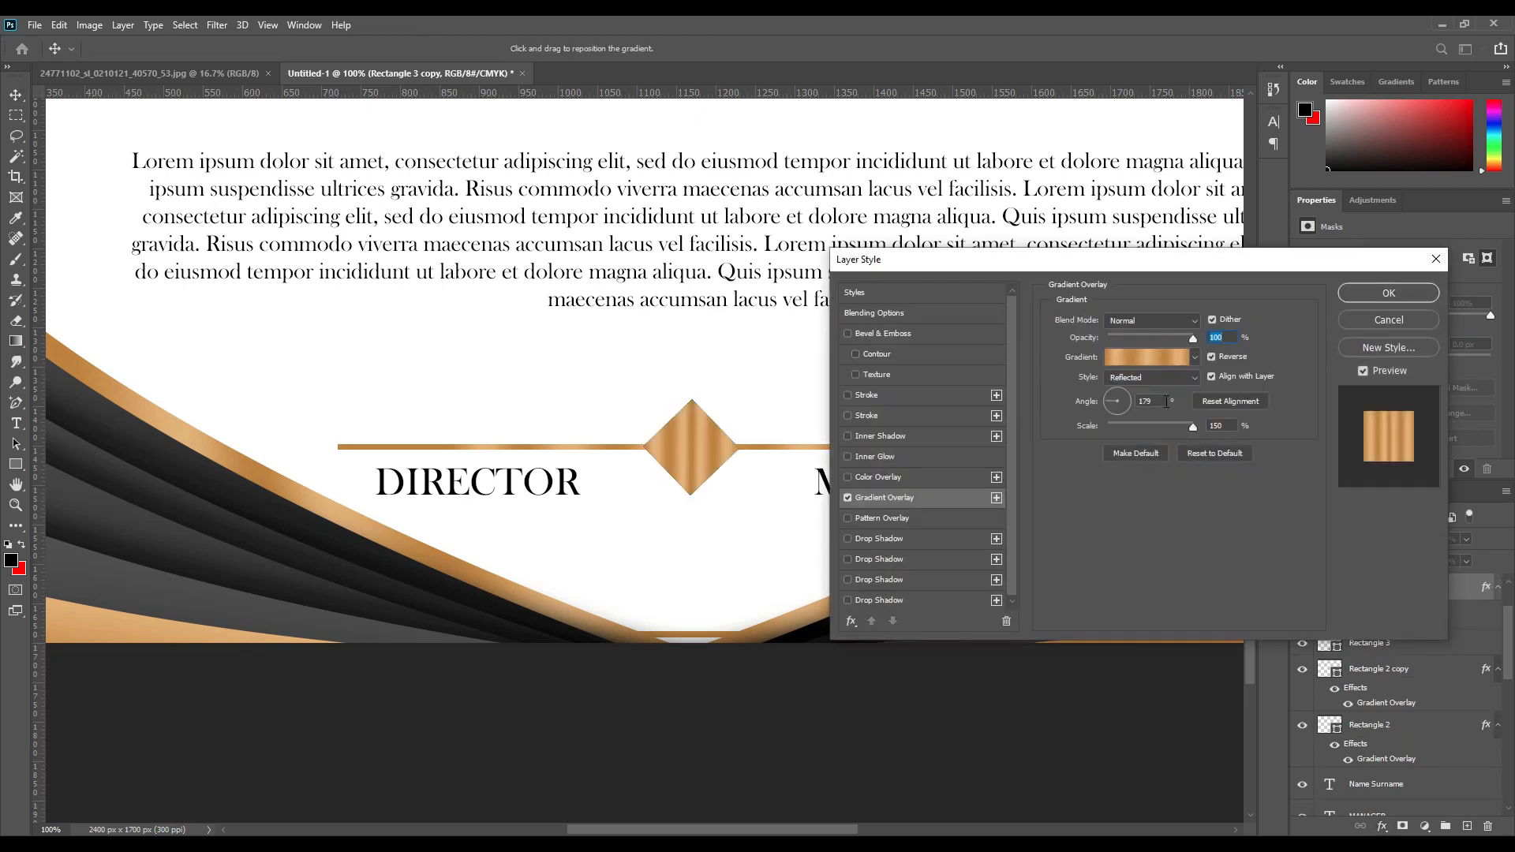
pyautogui.doubleClick(1146, 402)
pyautogui.write('0')
pyautogui.click(1383, 294)
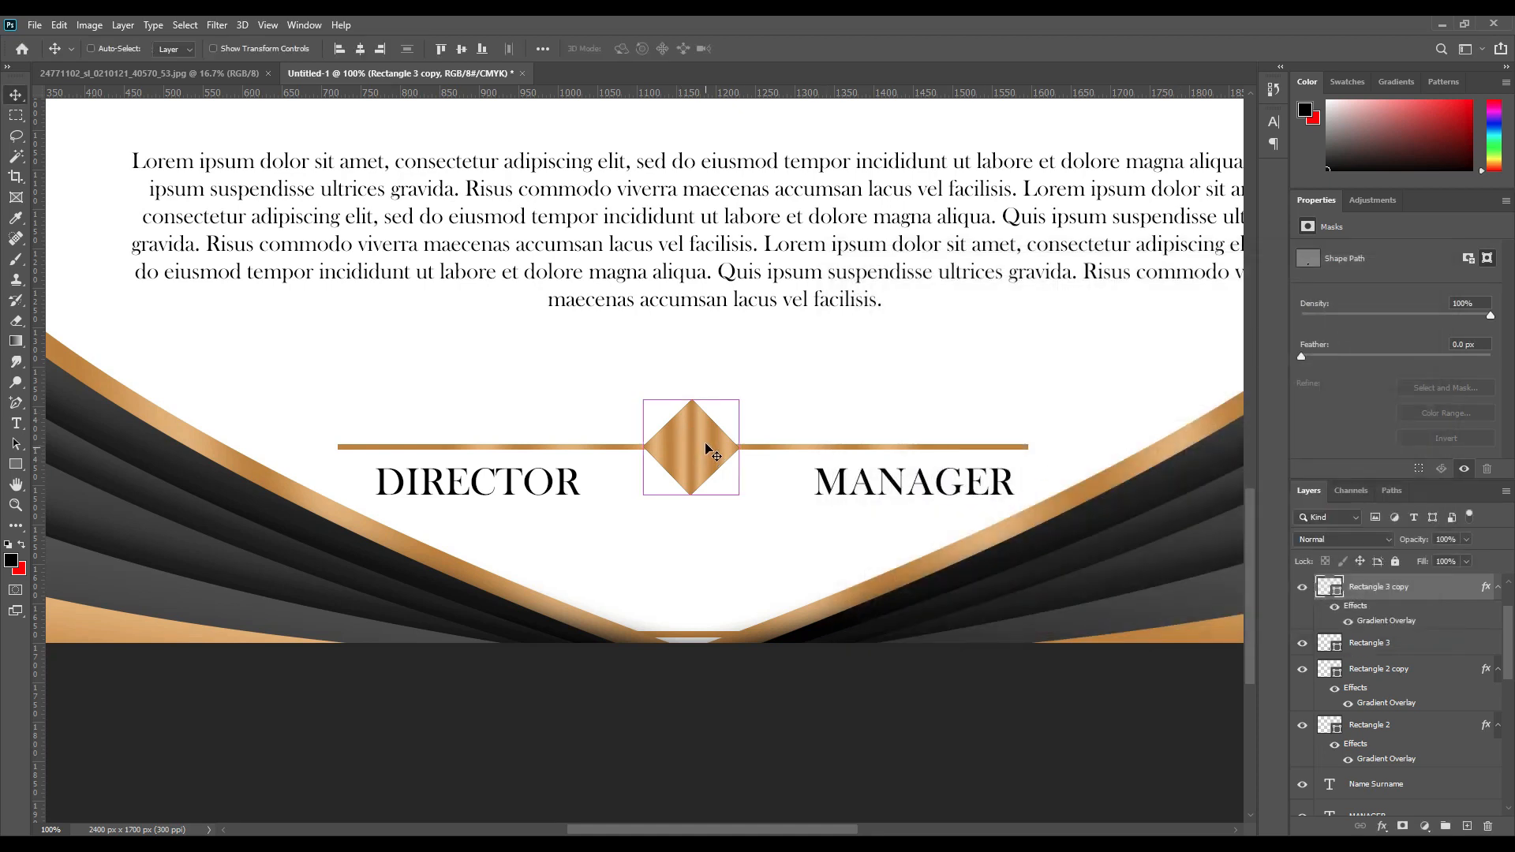
# Step: Scale the gold diamond down about its centre, leaving an even black border from the diamond beneath it
pyautogui.hotkey('ctrl', 't')
pyautogui.moveTo(736, 401); pyautogui.dragTo(687, 461)
pyautogui.click(670, 472)
pyautogui.click(782, 48)
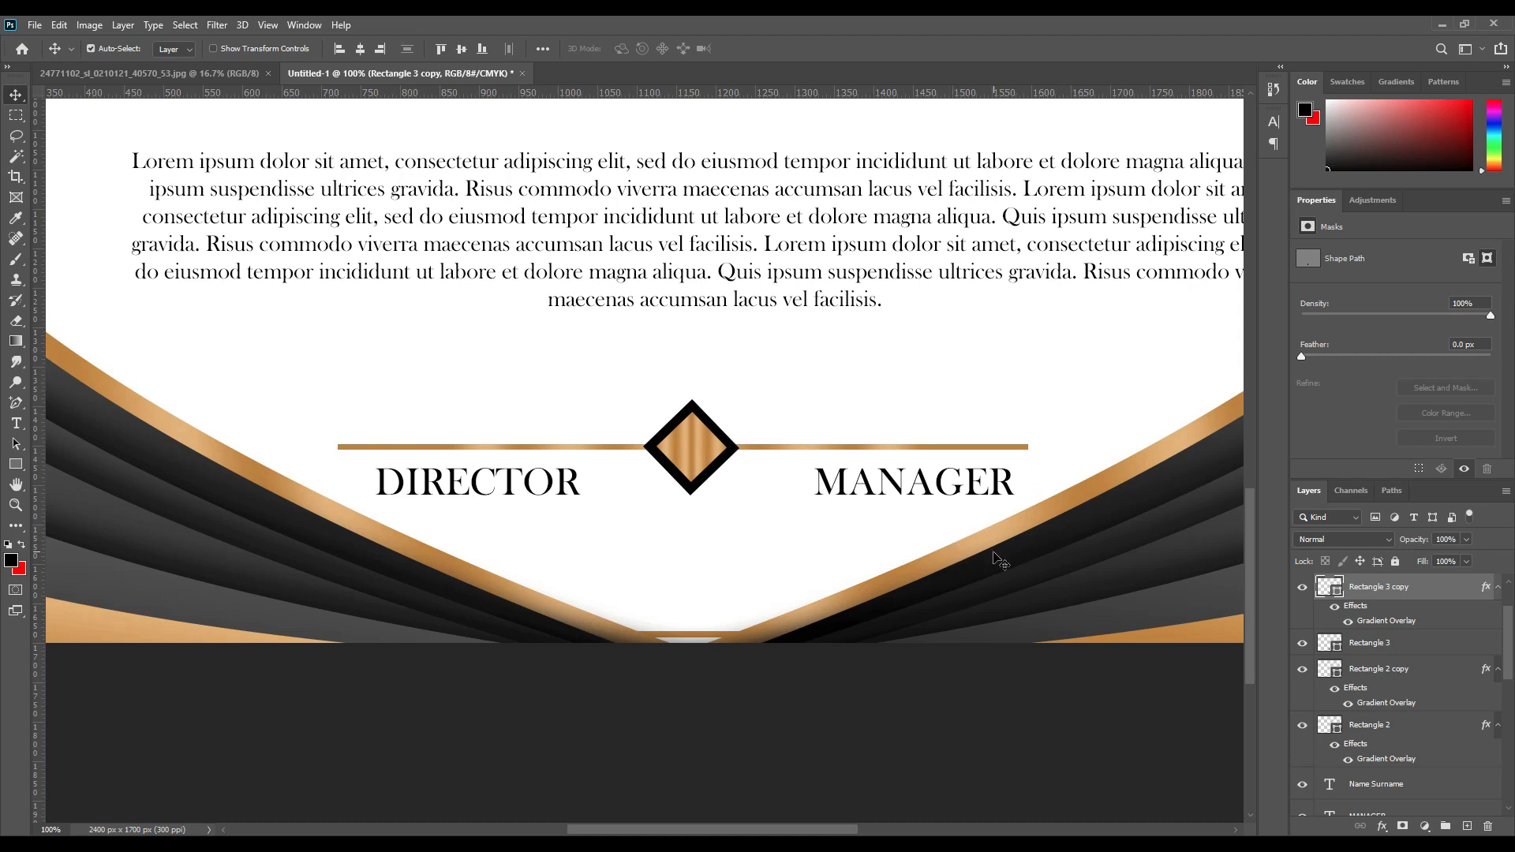
# Step: Stretch the gold-outlined white panel's bottom edge slightly downward to the bottom of the canvas
pyautogui.hotkey('ctrl', '0')
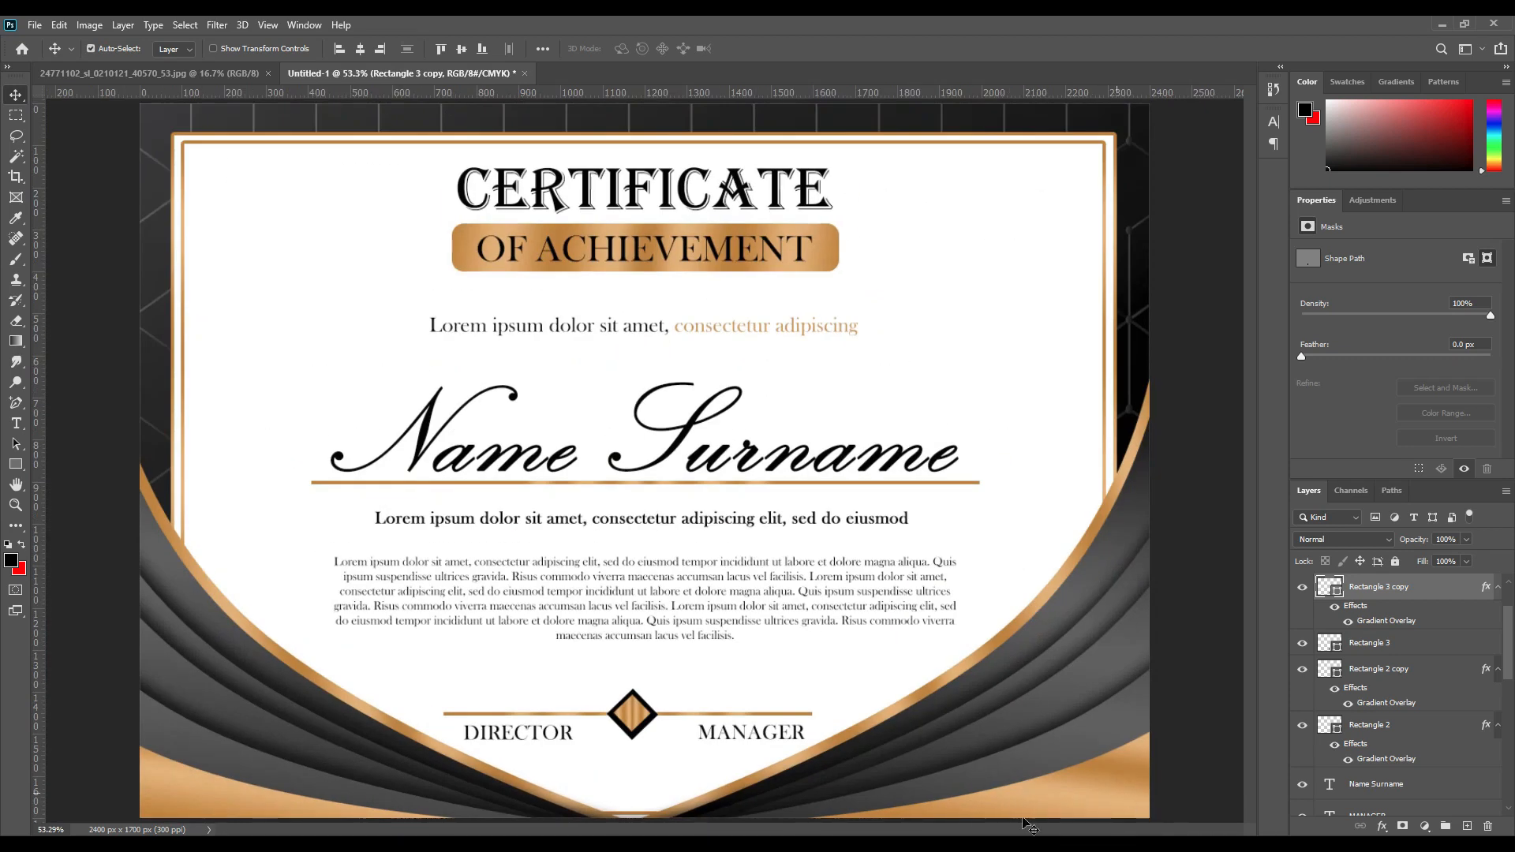
pyautogui.click(643, 802)
pyautogui.hotkey('ctrl', 't')
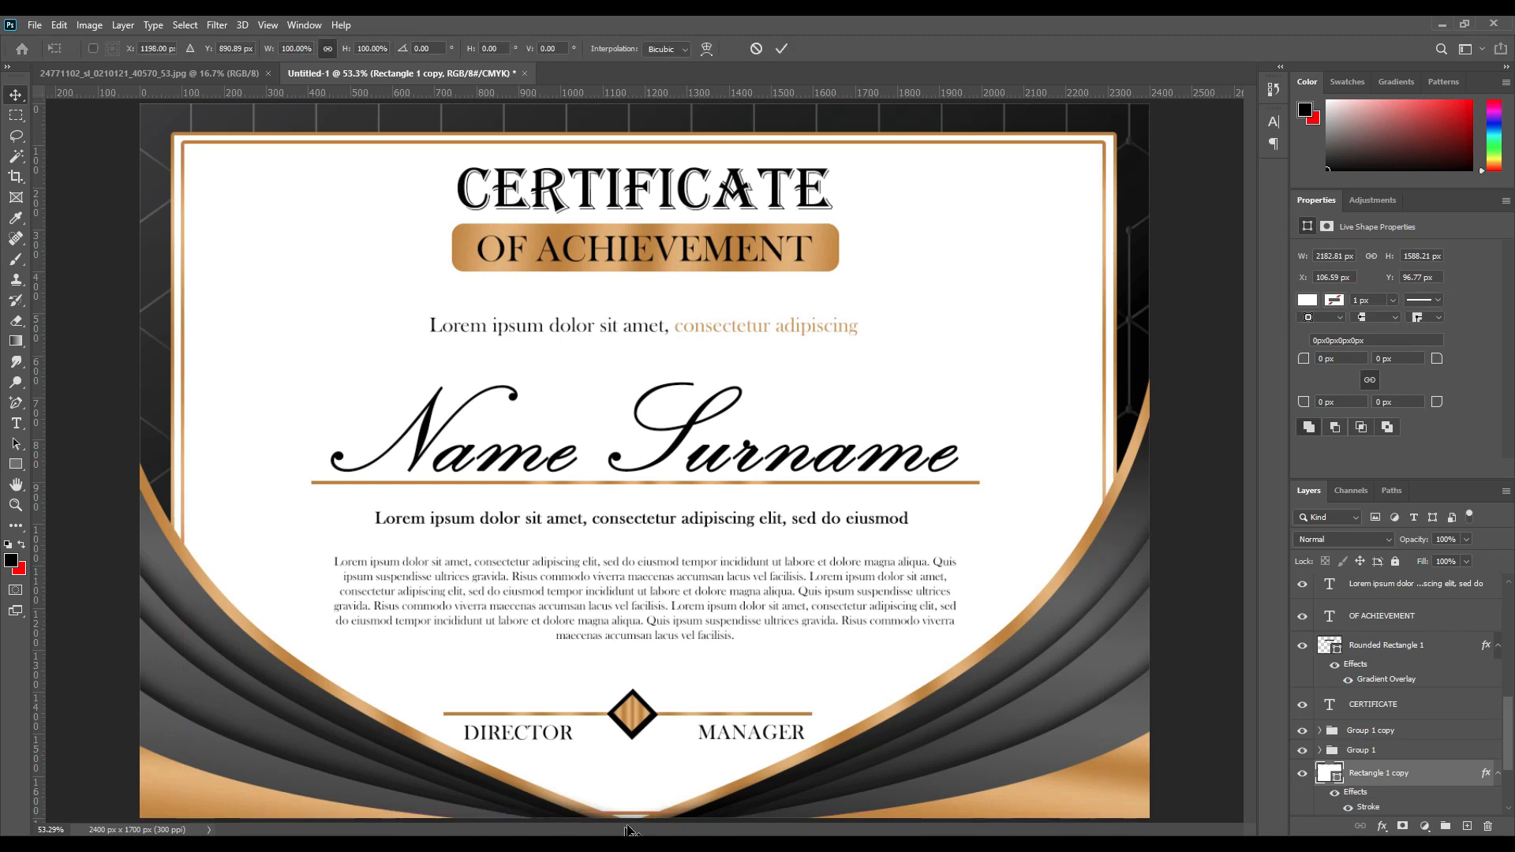
pyautogui.moveTo(639, 813); pyautogui.dragTo(643, 818)
pyautogui.click(782, 49)
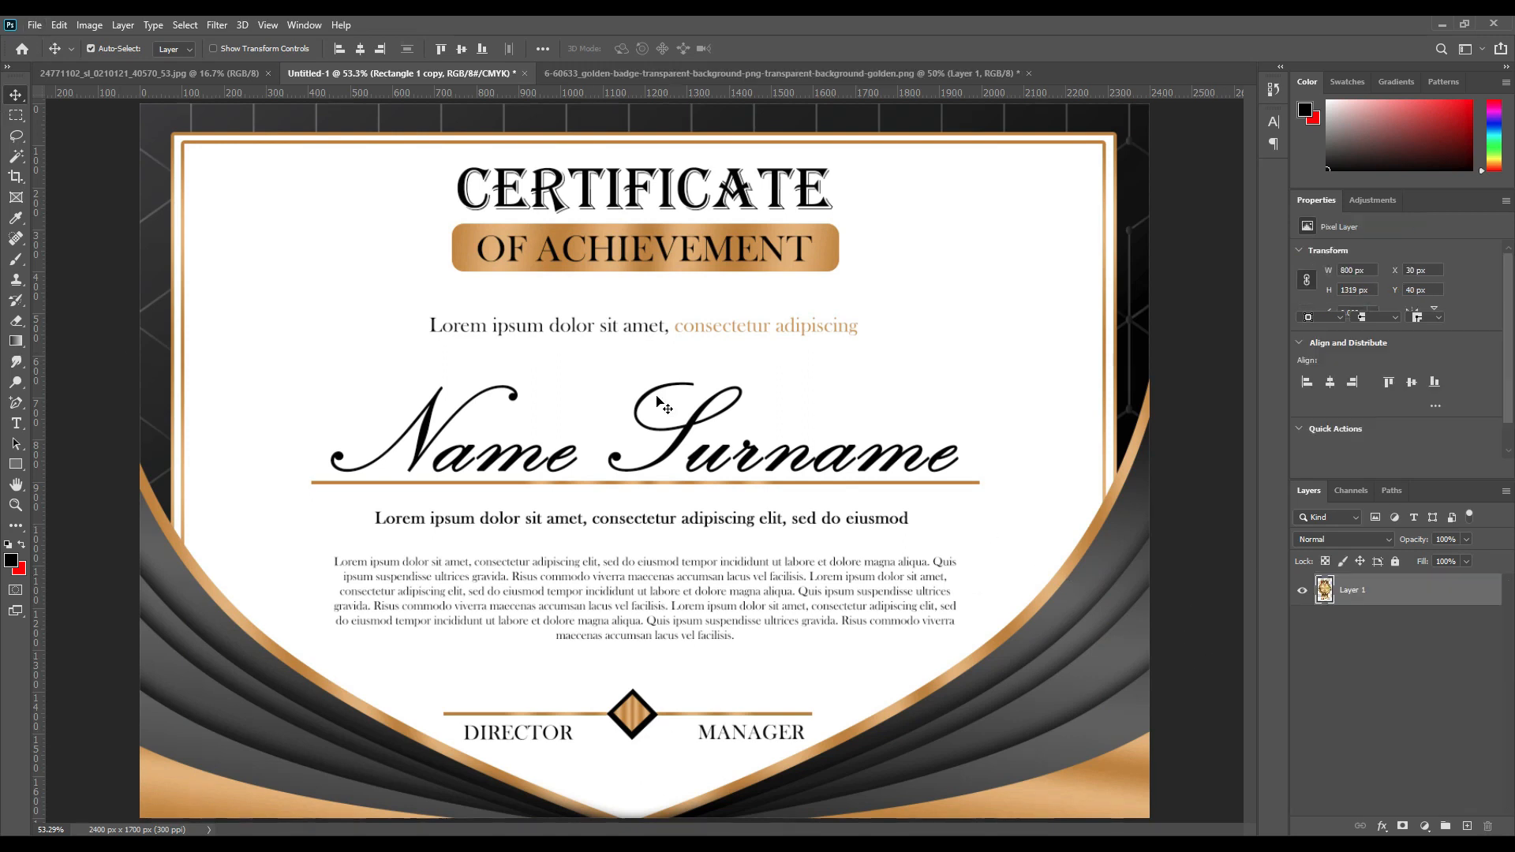
# Step: Copy the golden badge from its PNG document into the certificate and bring its layer to the front
pyautogui.click(726, 80)
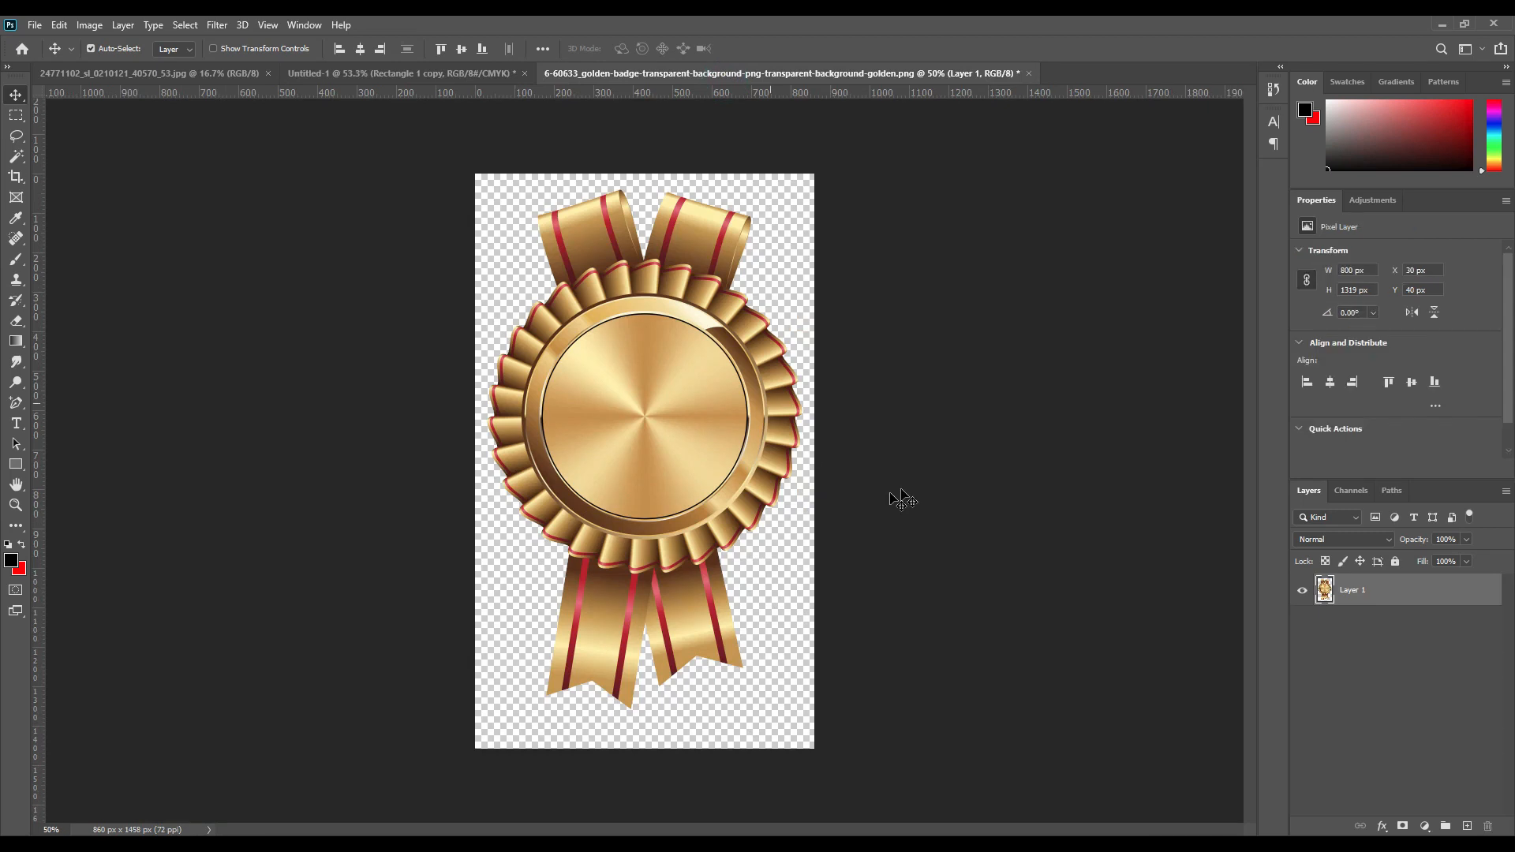
pyautogui.moveTo(1377, 586); pyautogui.dragTo(967, 541)
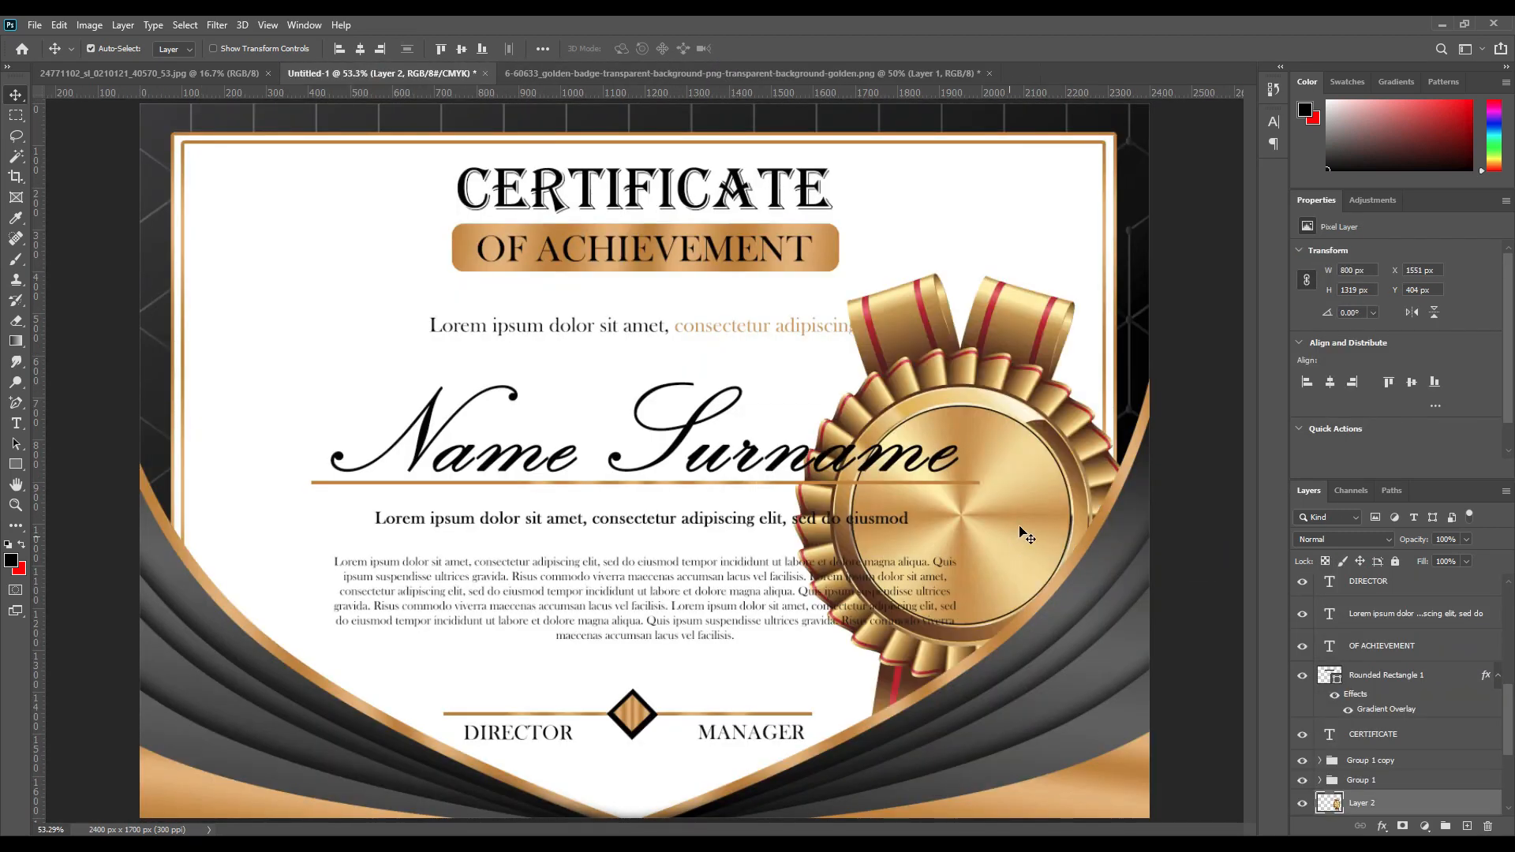
pyautogui.click(1393, 803)
pyautogui.moveTo(1393, 804); pyautogui.dragTo(1394, 590)
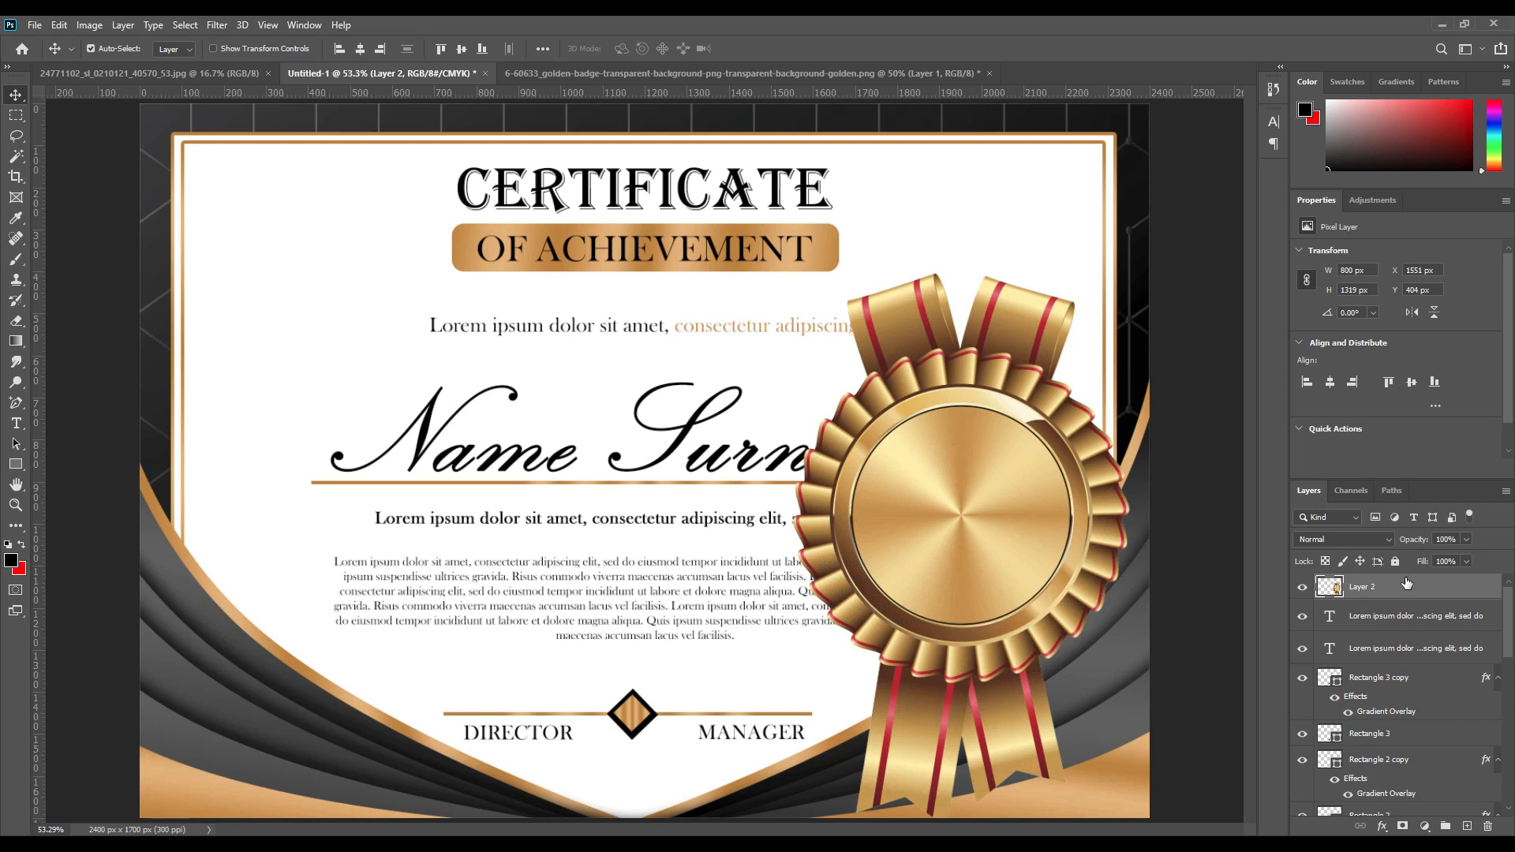
# Step: Scale the badge to about 423 × 698 px and place it in the certificate's lower-right corner
pyautogui.hotkey('ctrl', 't')
pyautogui.moveTo(1131, 273); pyautogui.dragTo(910, 625)
pyautogui.moveTo(847, 699); pyautogui.dragTo(1027, 553)
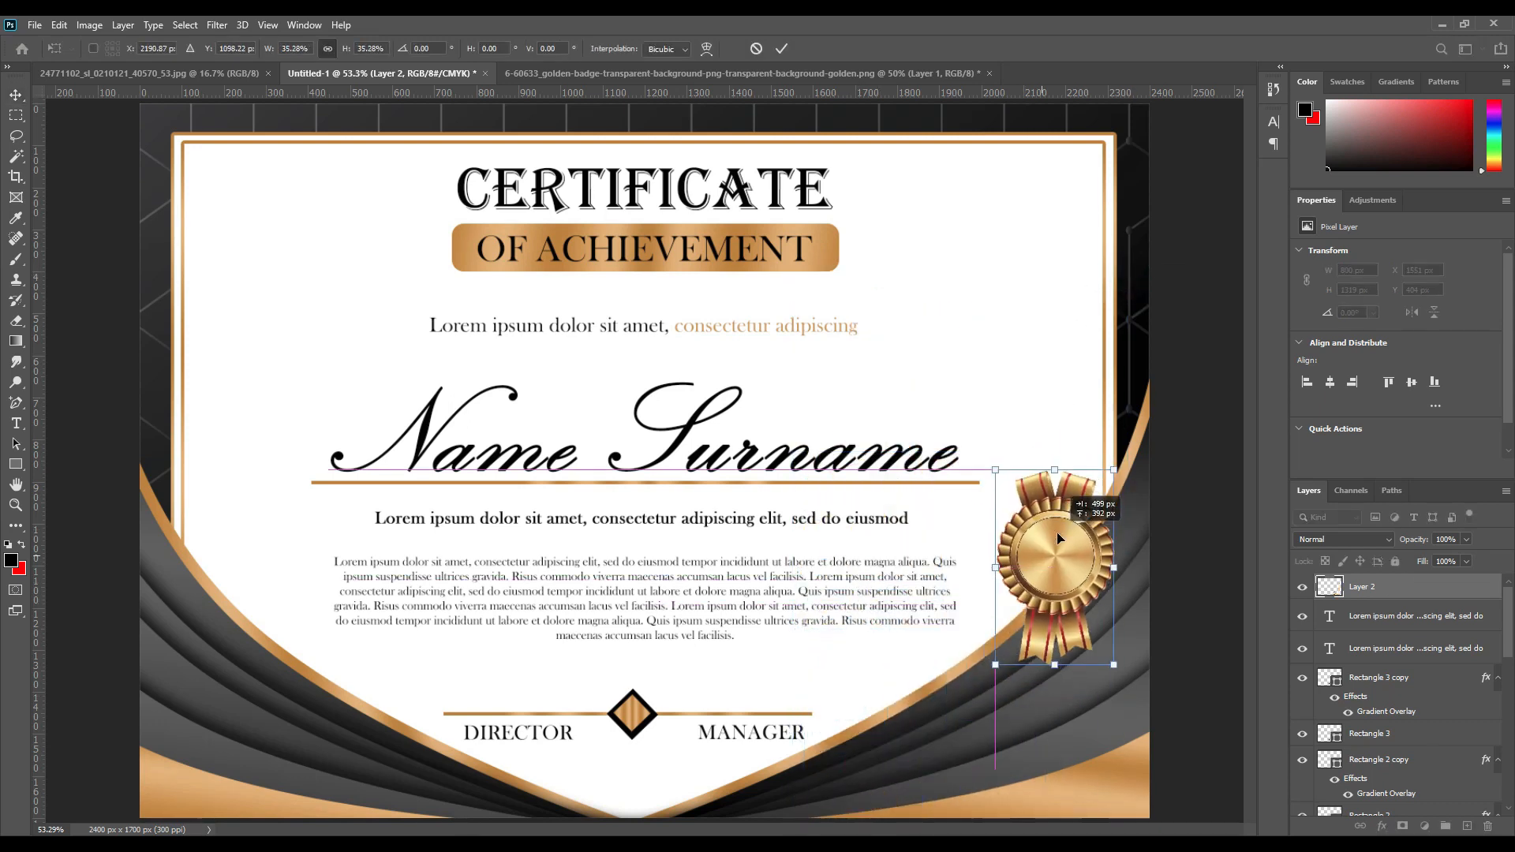
pyautogui.moveTo(1103, 682); pyautogui.dragTo(1126, 760)
pyautogui.moveTo(1045, 640); pyautogui.dragTo(1055, 639)
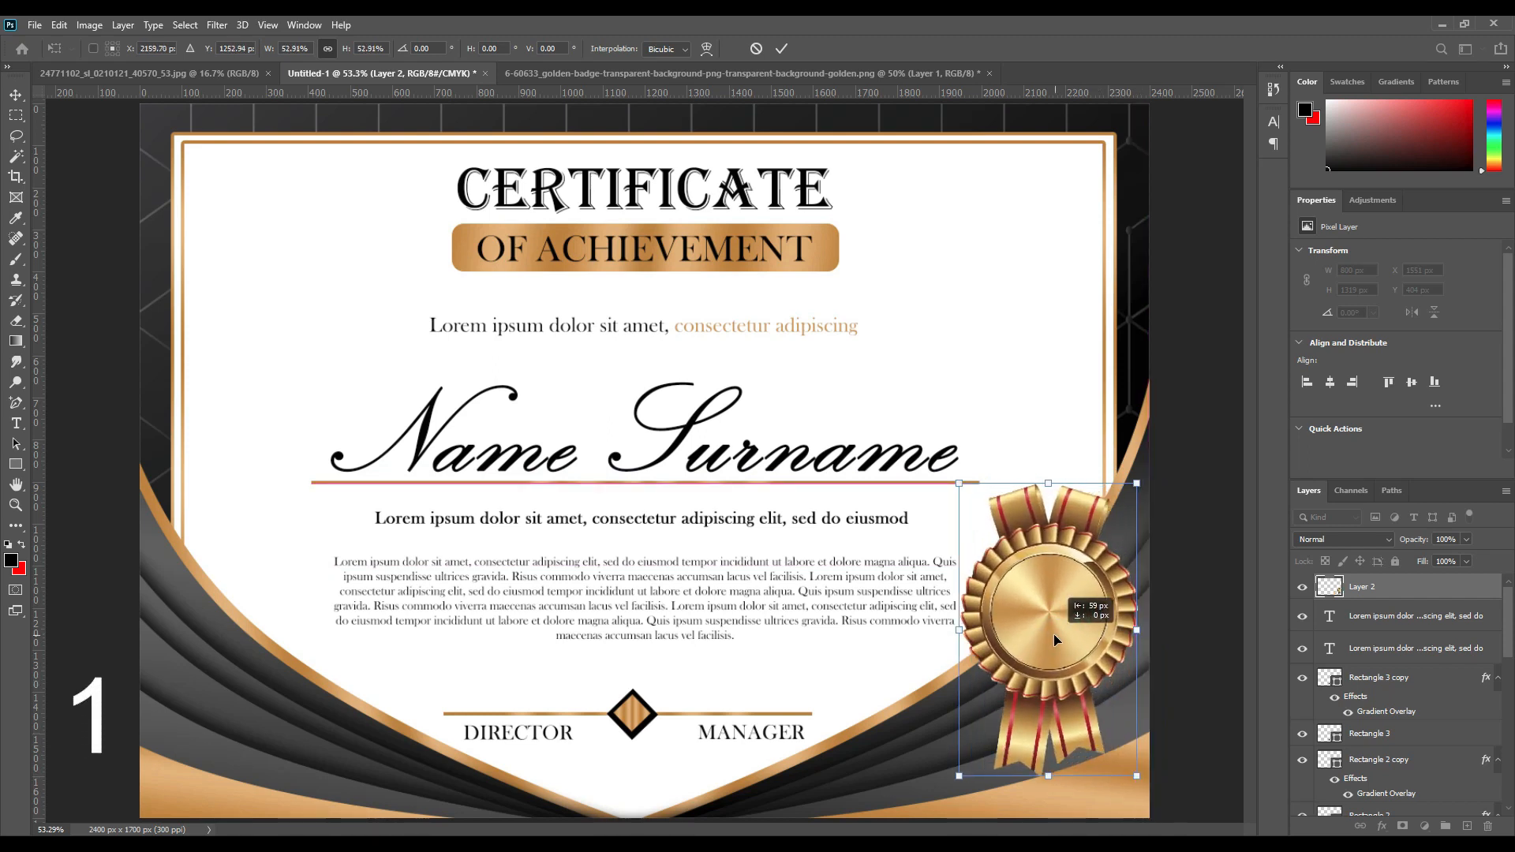
pyautogui.click(784, 45)
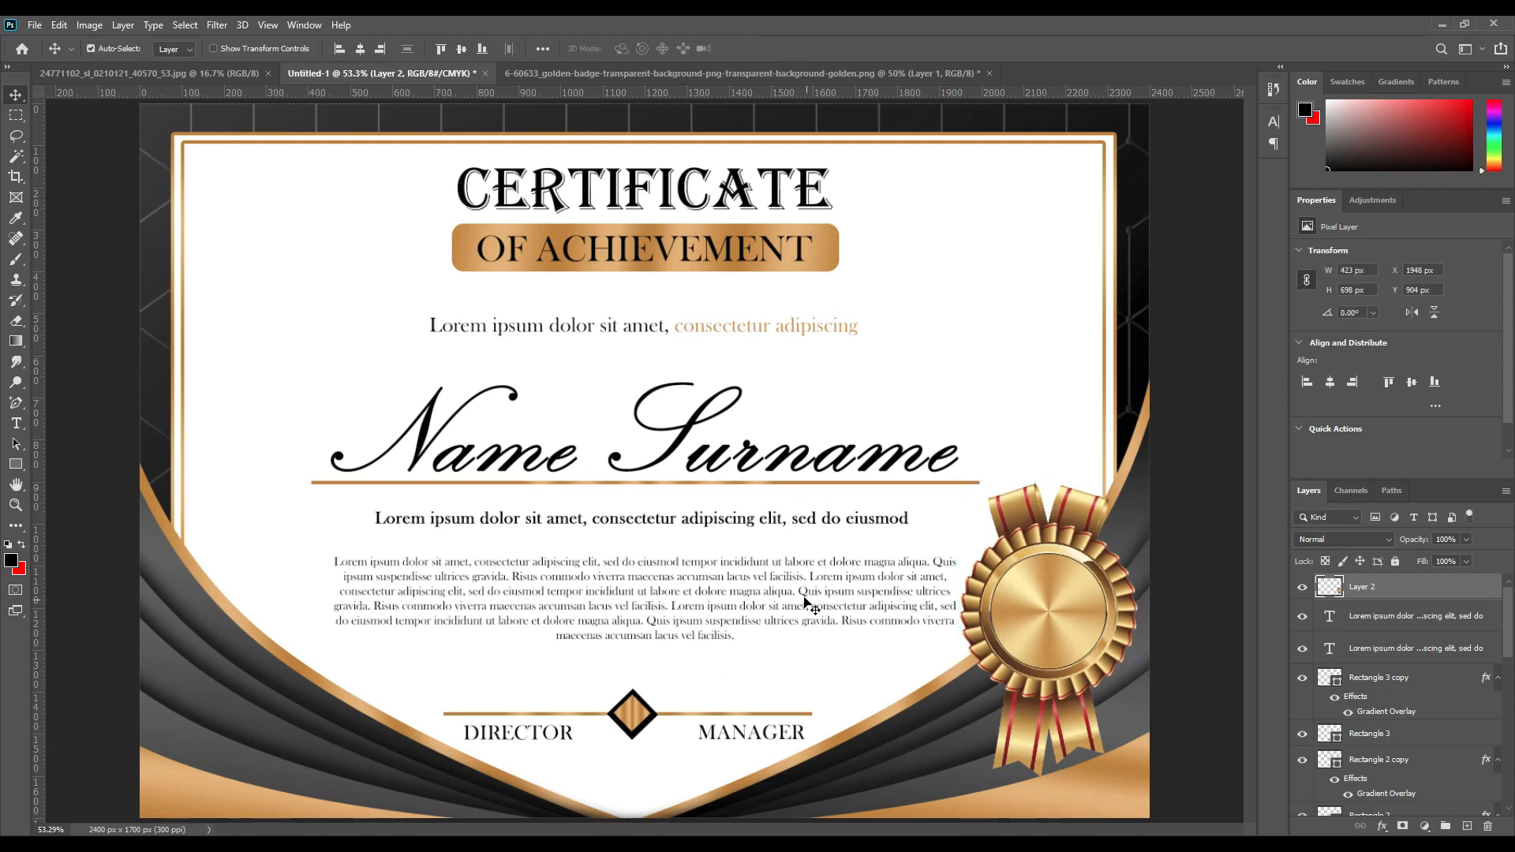
# Step: Resize the placeholder paragraph's text box to about 1280 × 274 px and align it to the canvas's horizontal centre
pyautogui.click(801, 586)
pyautogui.press('t')
pyautogui.click(709, 606)
pyautogui.moveTo(958, 606); pyautogui.dragTo(871, 602)
pyautogui.moveTo(602, 653)
pyautogui.mouseDown()
pyautogui.moveTo(602, 690)
pyautogui.moveTo(607, 677)
pyautogui.mouseUp()
pyautogui.click(753, 49)
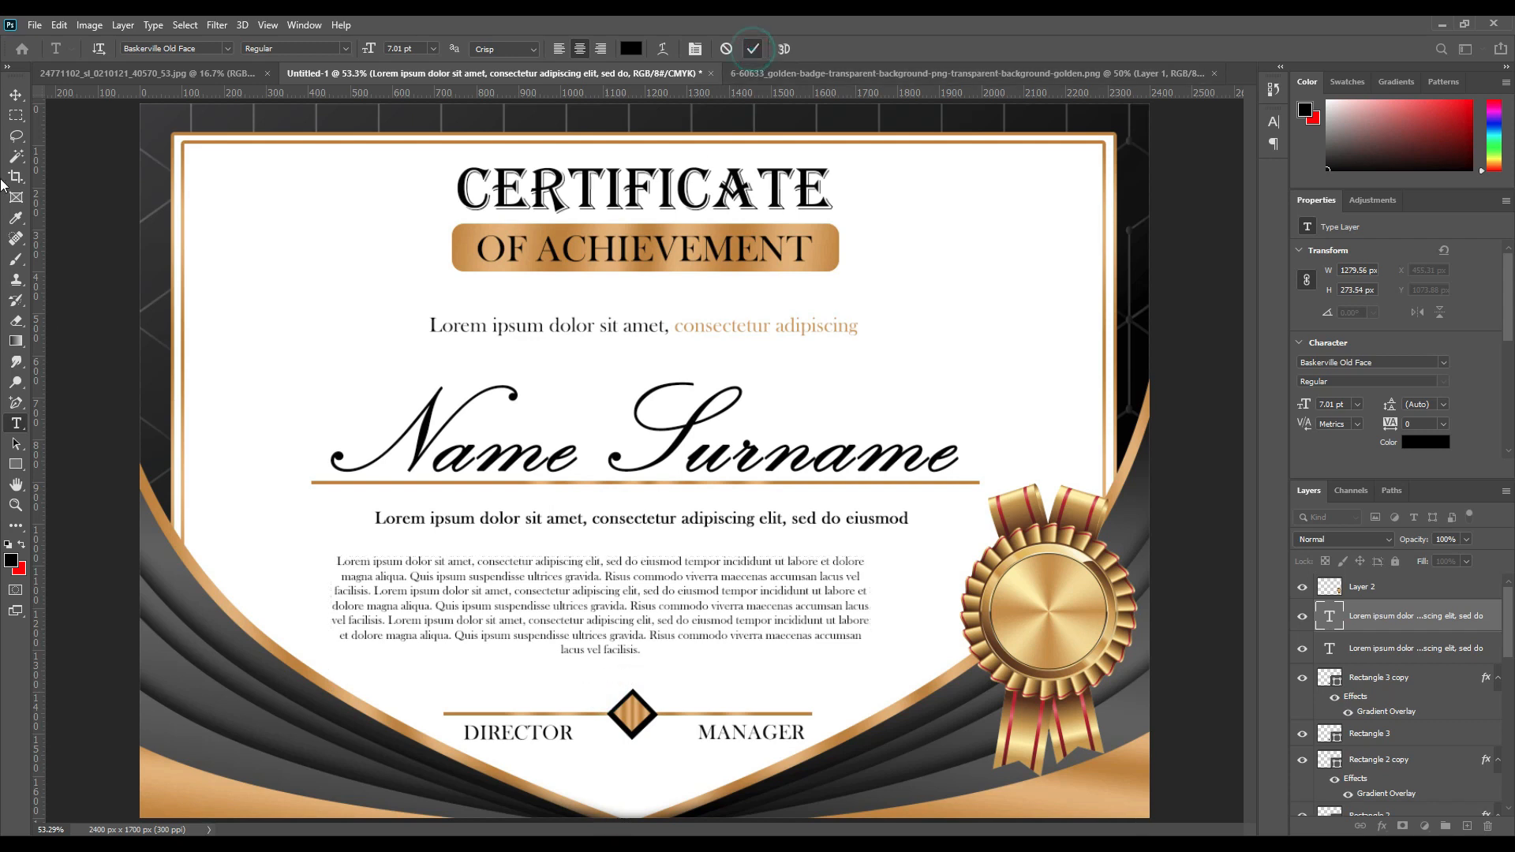
pyautogui.click(18, 98)
pyautogui.click(360, 50)
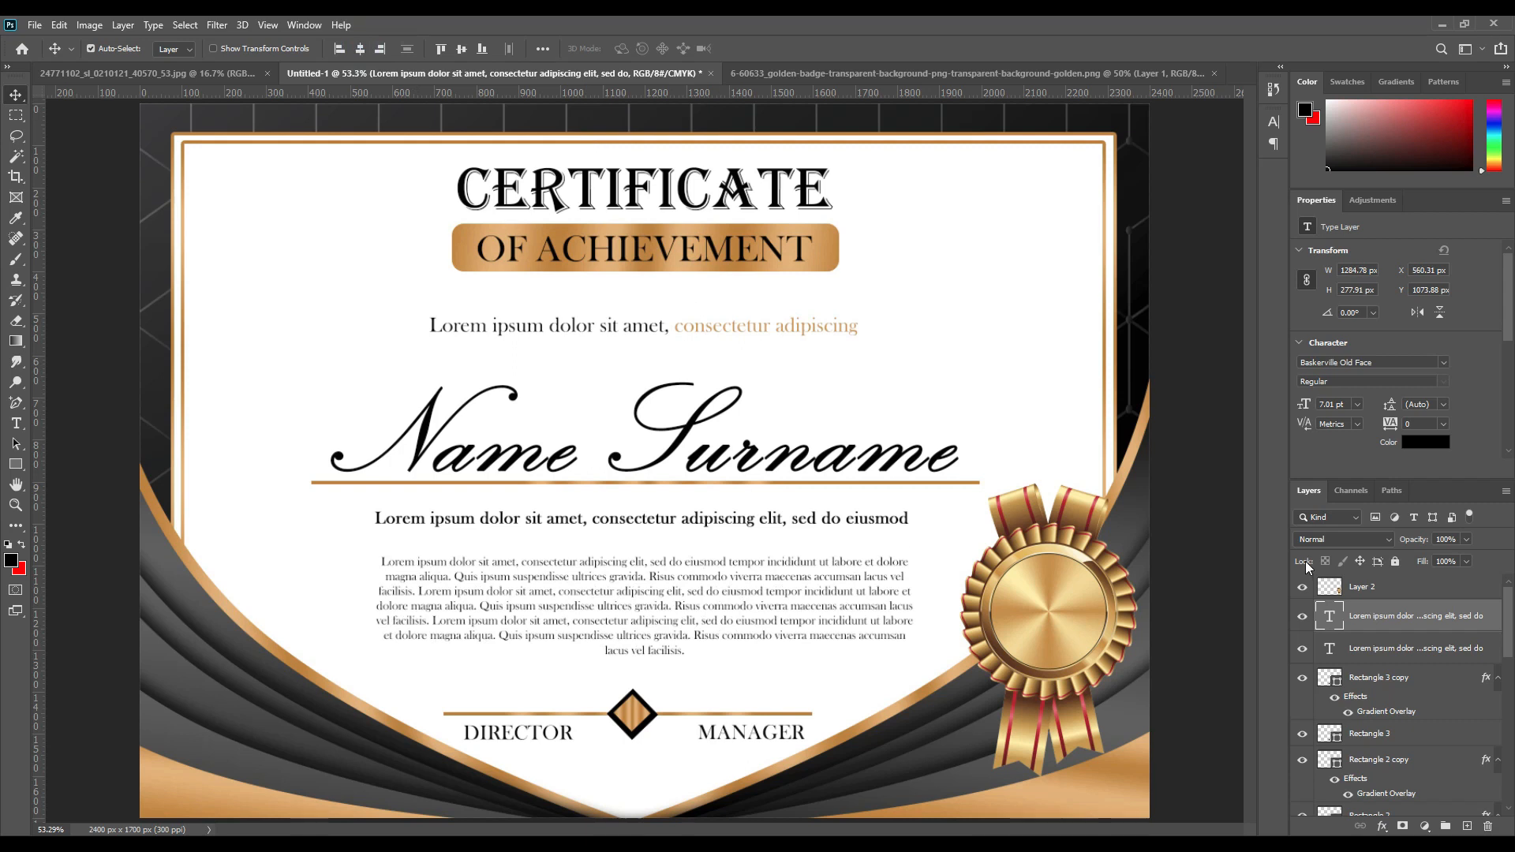